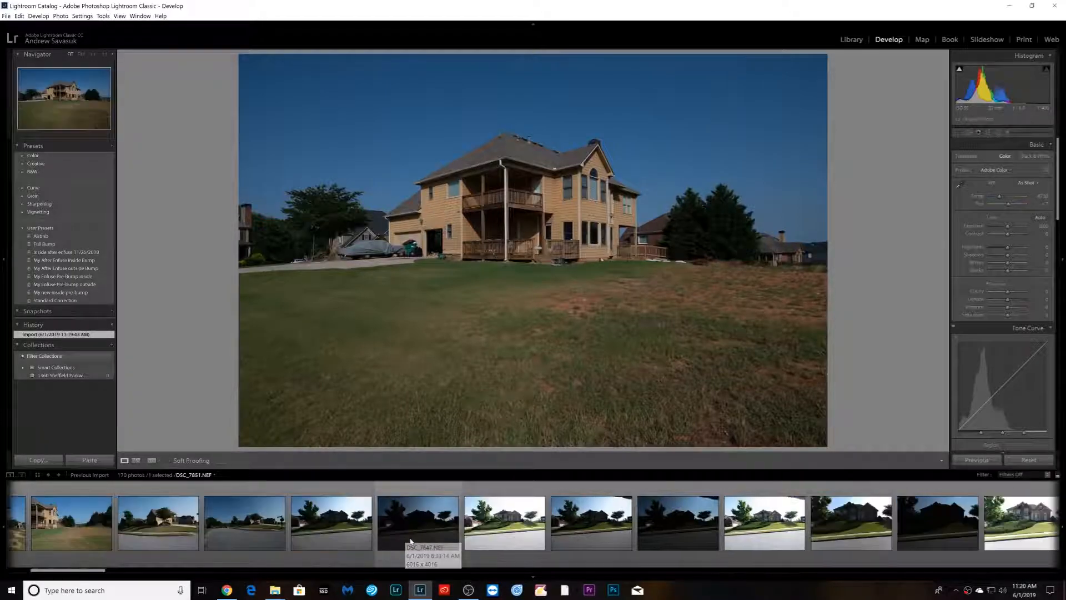
# - Select the first street-view photo of the brick house and apply the My new inside pre-bump user preset
pyautogui.click(366, 543)
pyautogui.scroll(-8, 365, 542)
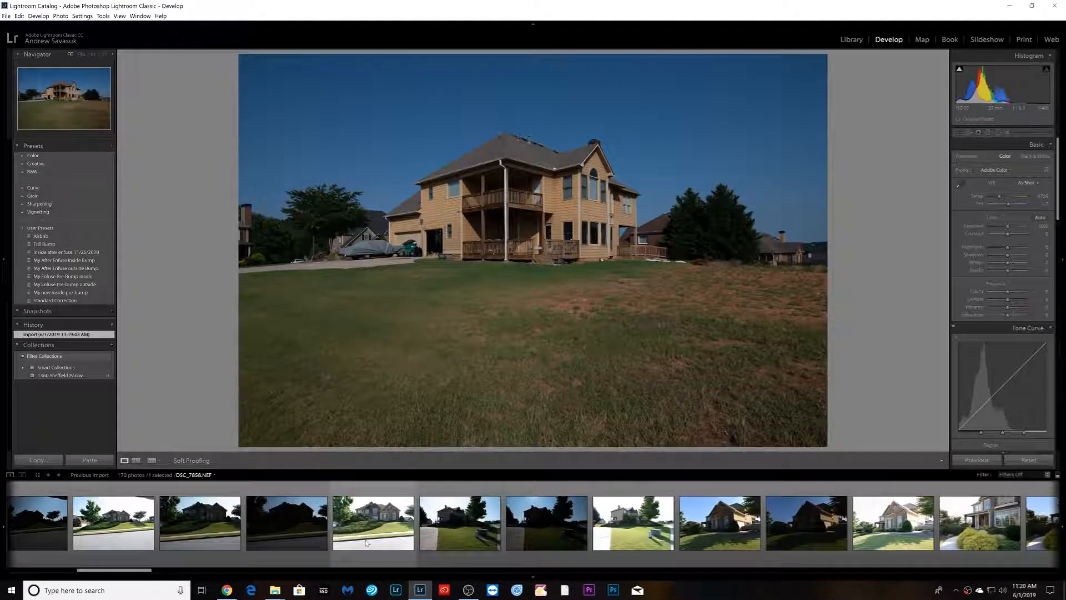
pyautogui.scroll(12, 365, 538)
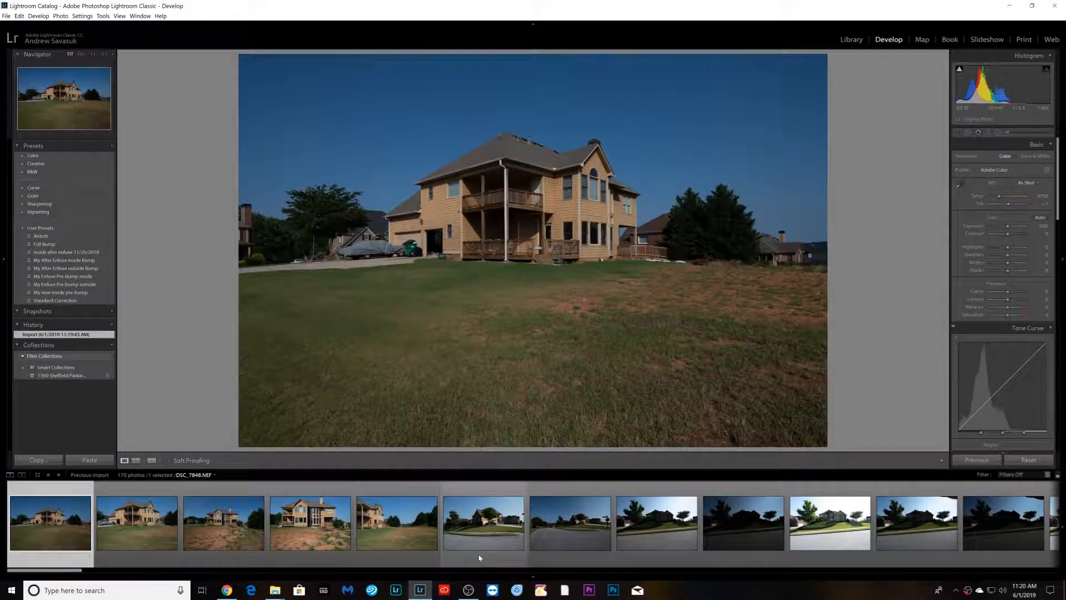
pyautogui.click(672, 540)
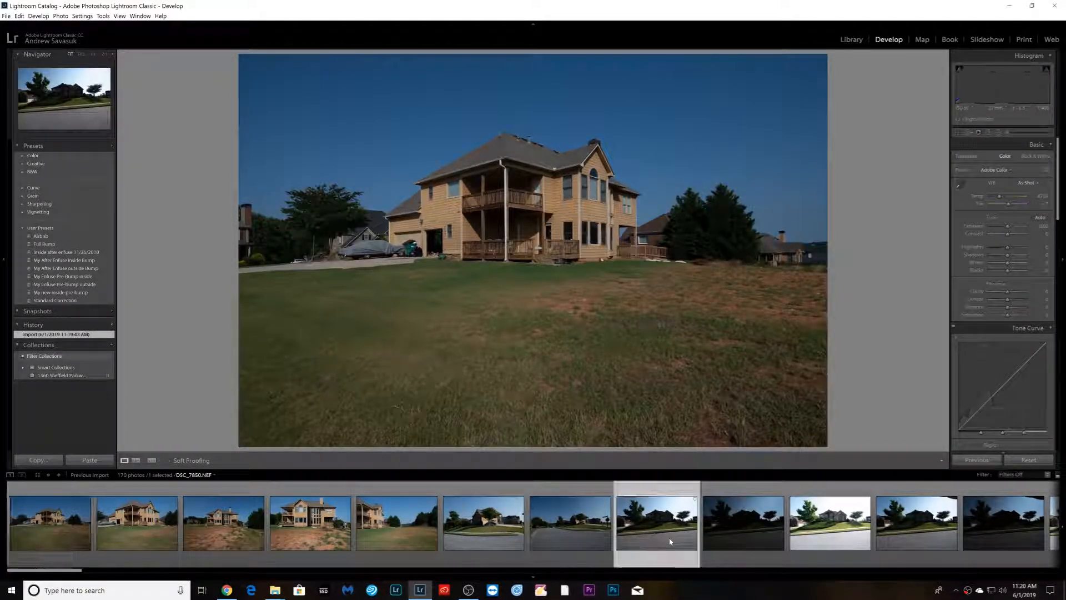
pyautogui.click(55, 293)
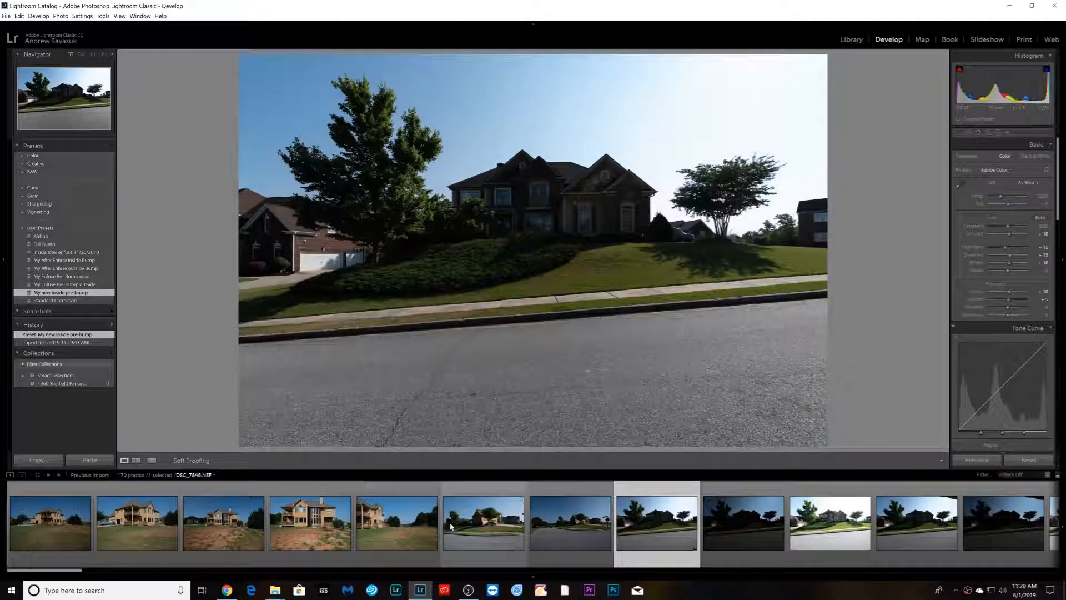
# - Select through the last photo in the filmstrip and synchronize all develop settings to the selection
pyautogui.scroll(-20, 451, 527)
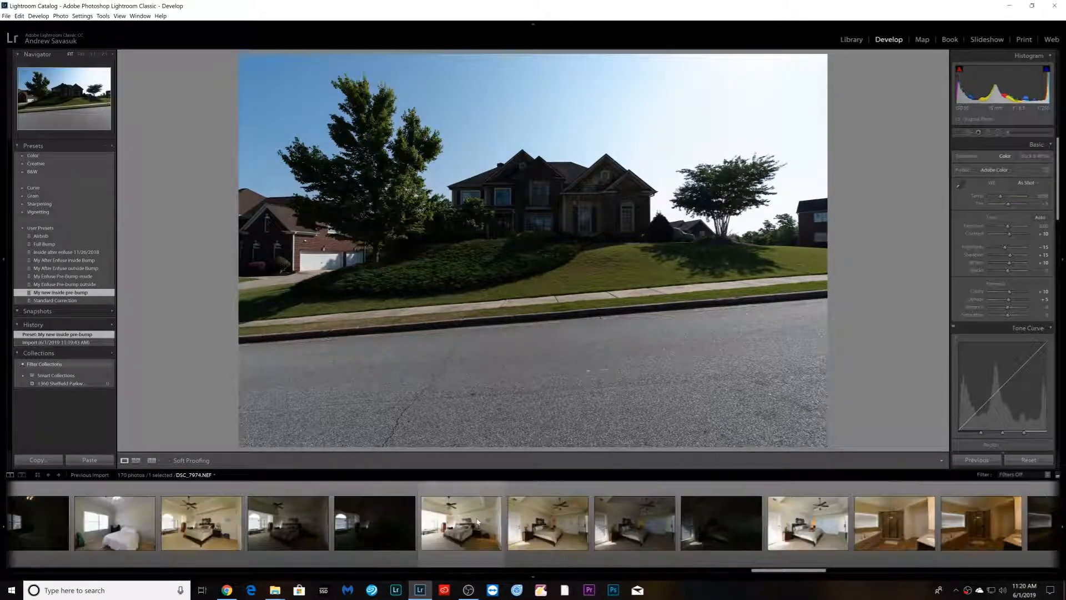
pyautogui.scroll(-10, 477, 522)
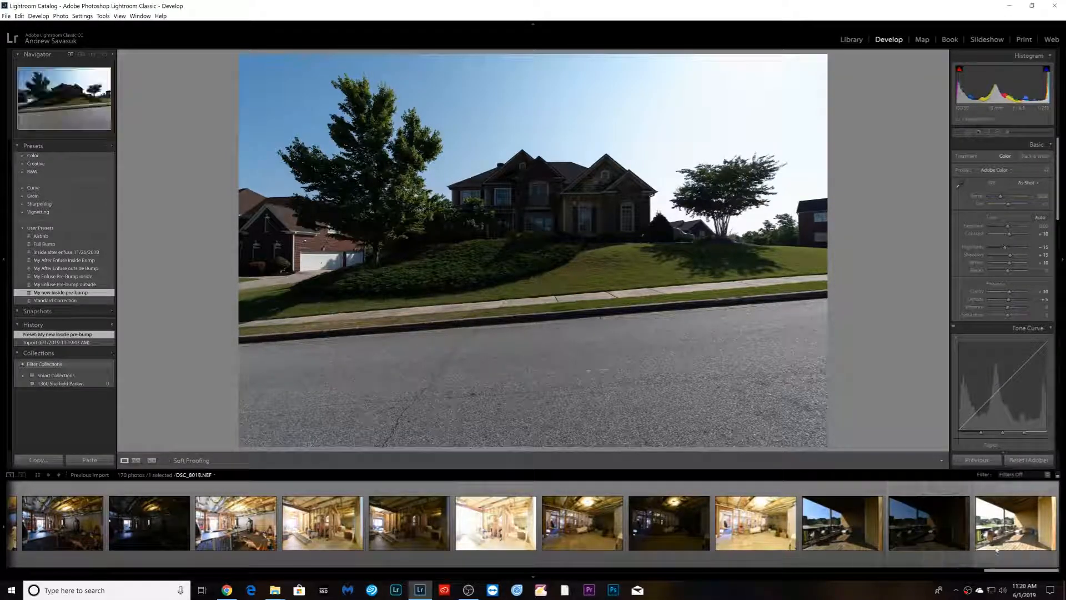
pyautogui.keyDown('shift'); pyautogui.click(996, 550); pyautogui.keyUp('shift')
pyautogui.click(977, 460)
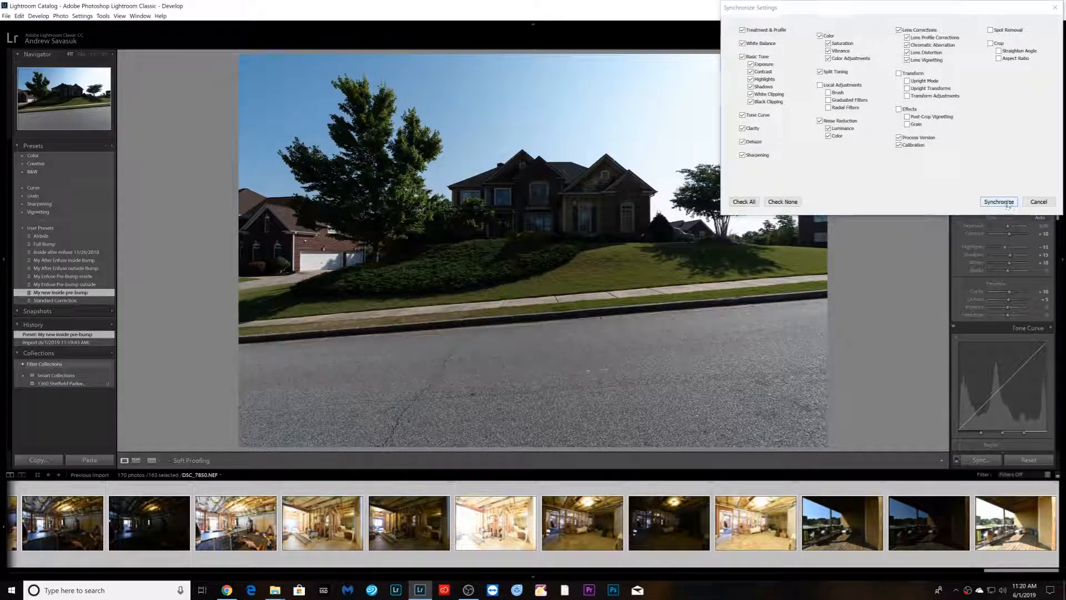
pyautogui.click(999, 202)
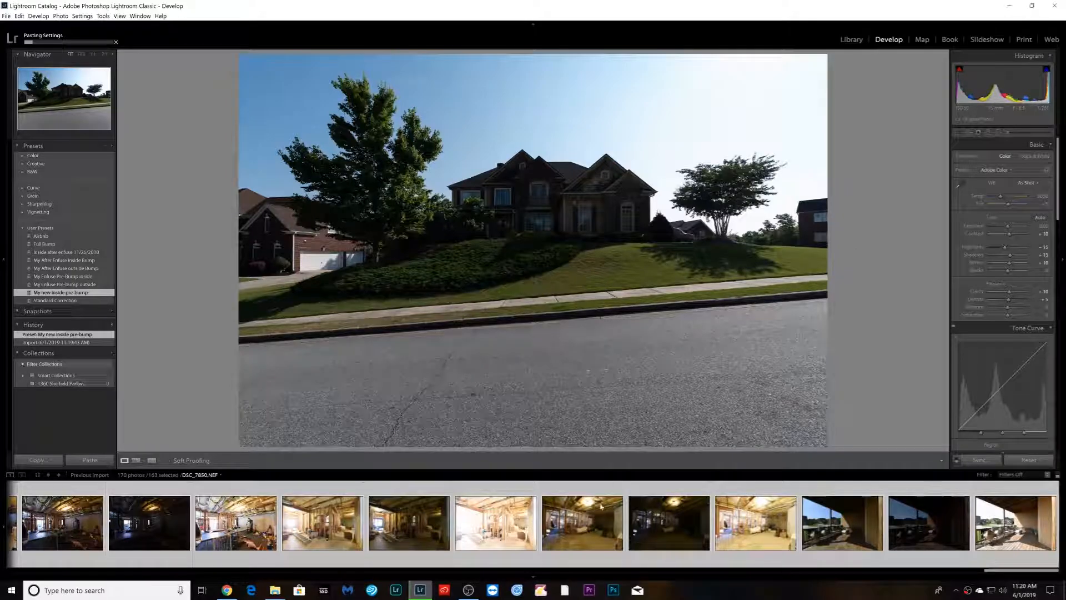
# - Browse the filmstrip photos to review the synchronized settings
pyautogui.scroll(8, 604, 522)
pyautogui.scroll(10, 604, 535)
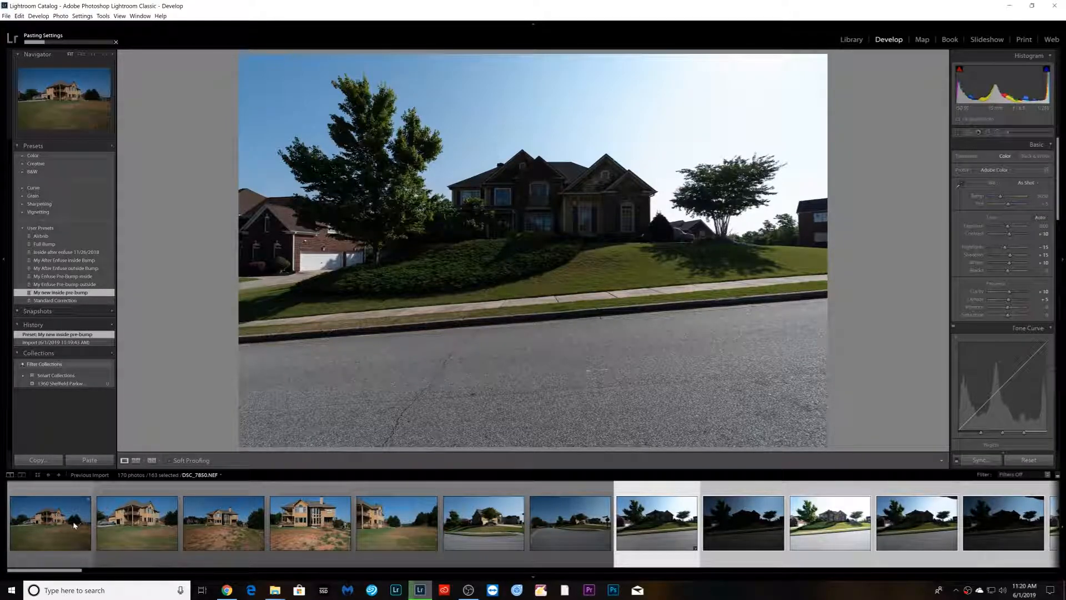
pyautogui.click(59, 547)
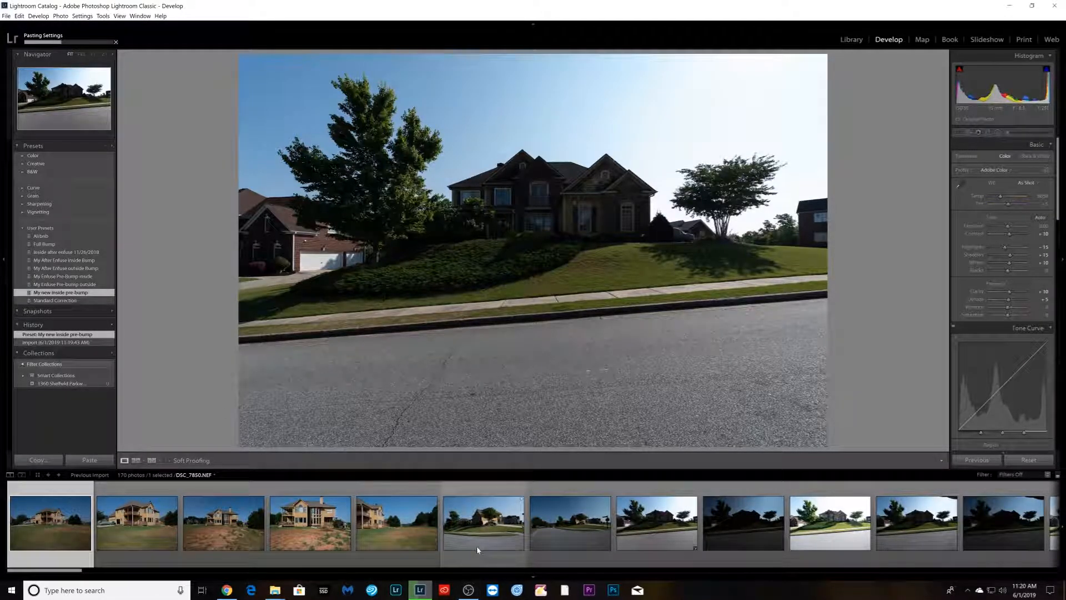
pyautogui.scroll(-3, 481, 553)
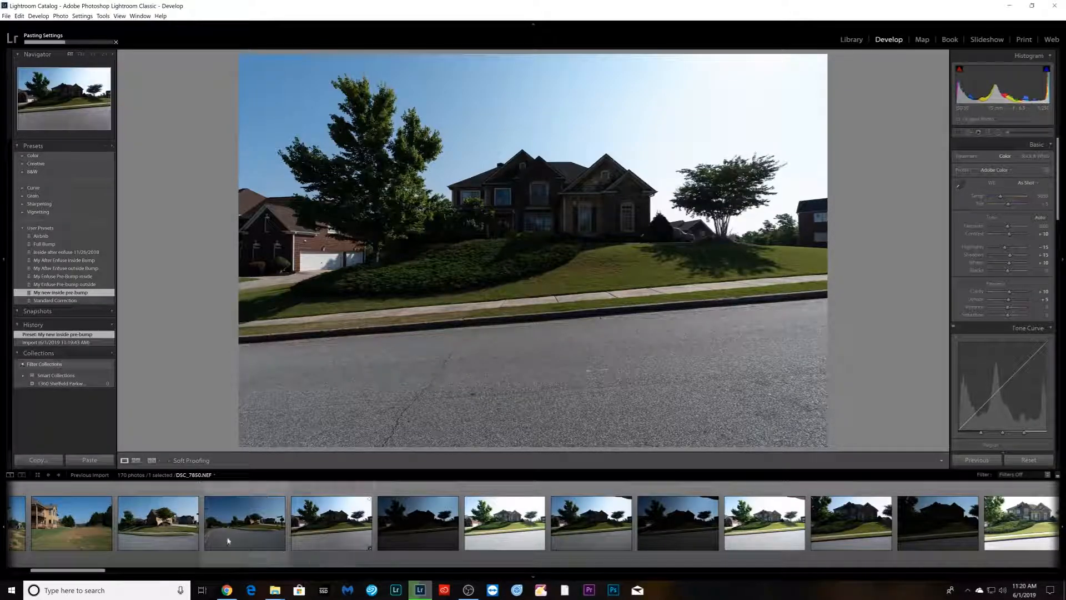
pyautogui.click(402, 565)
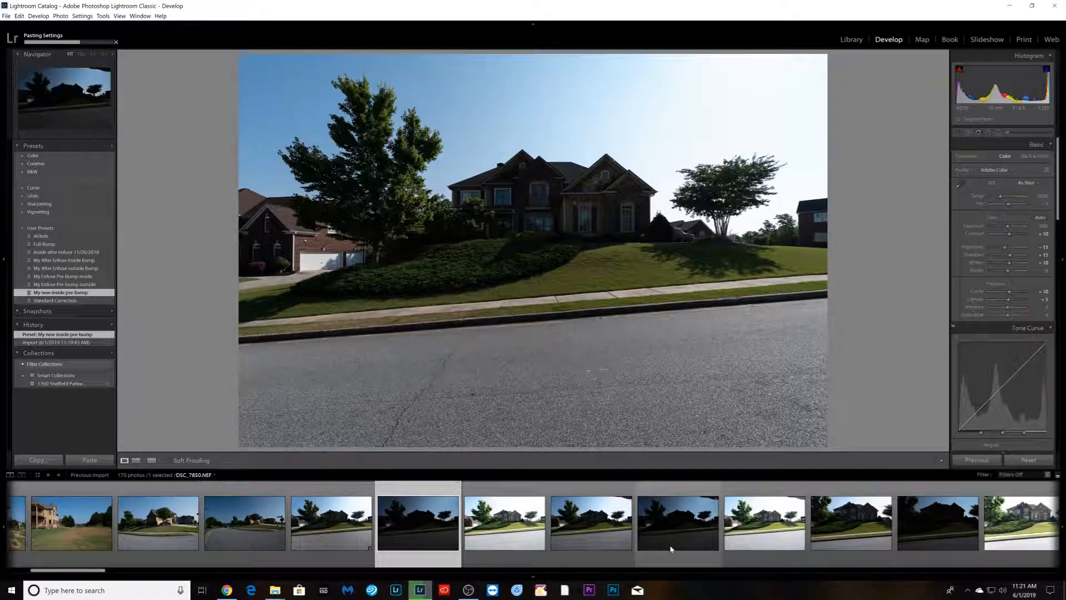
pyautogui.click(351, 563)
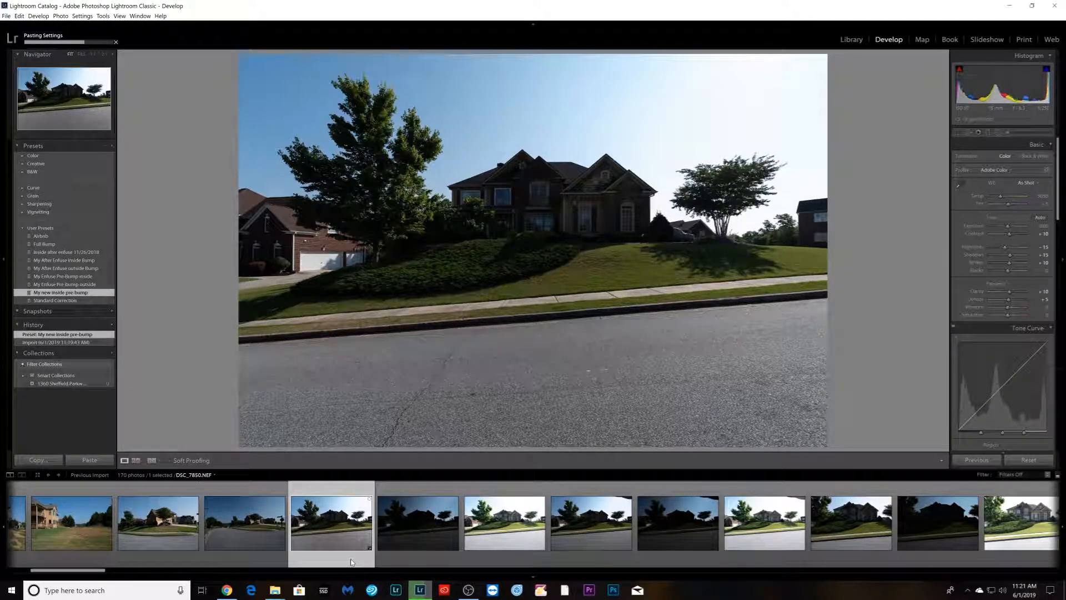
pyautogui.click(400, 555)
pyautogui.press('Right')
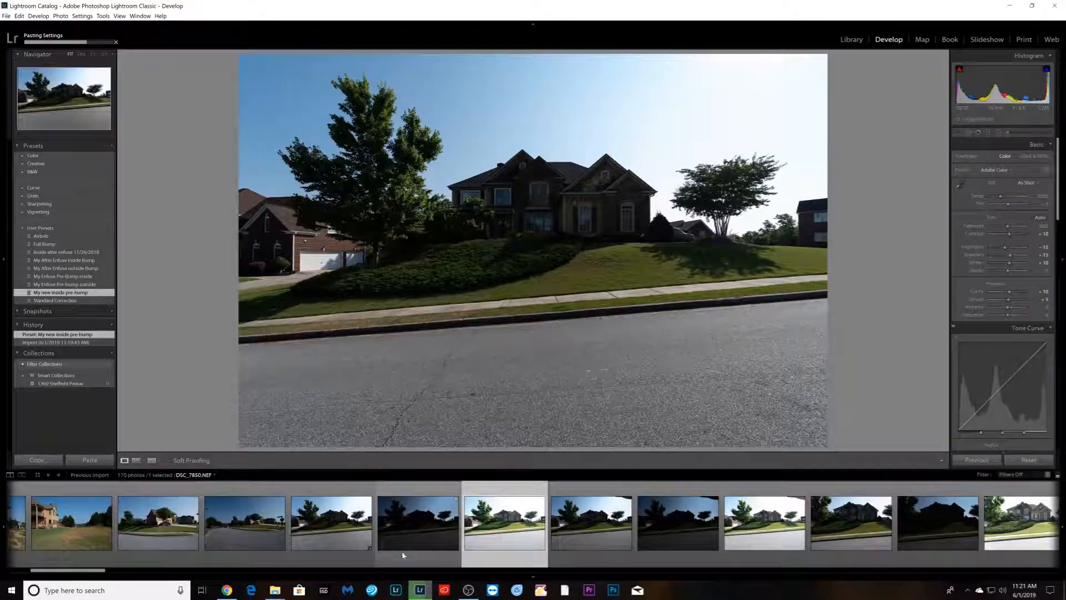
# - Group the first bracket of street-view exposures of the brick house into a stack
pyautogui.click(355, 557)
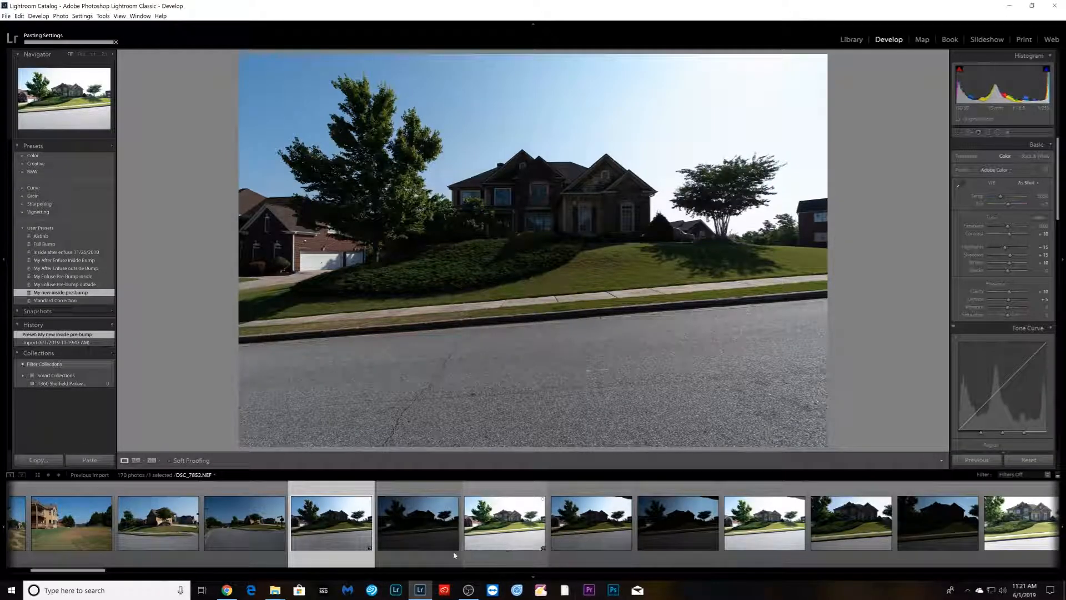
pyautogui.keyDown('shift'); pyautogui.click(499, 555); pyautogui.keyUp('shift')
pyautogui.rightClick(500, 558)
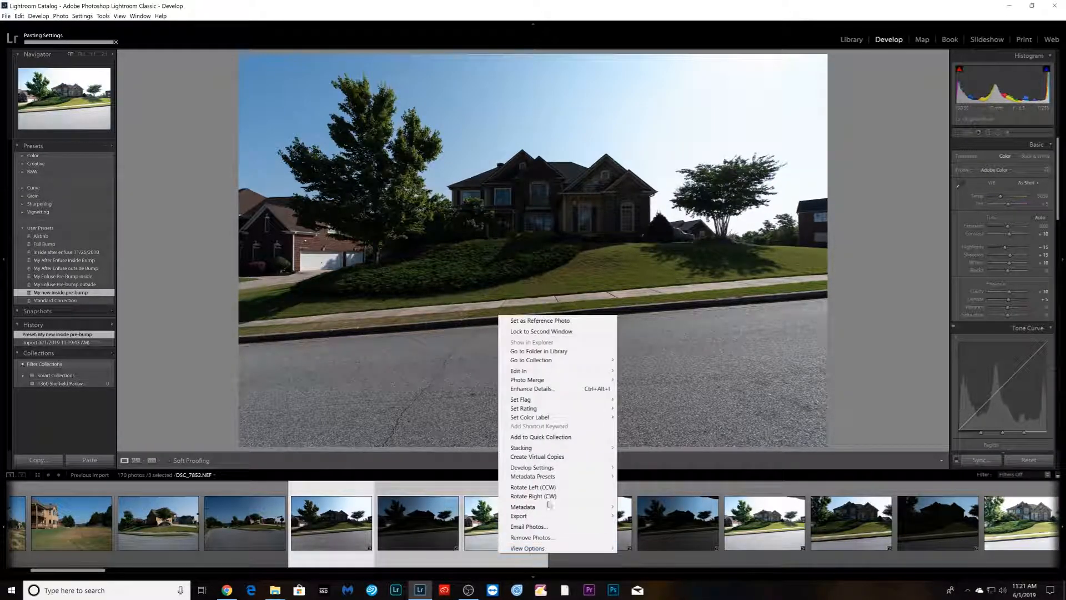
pyautogui.click(639, 448)
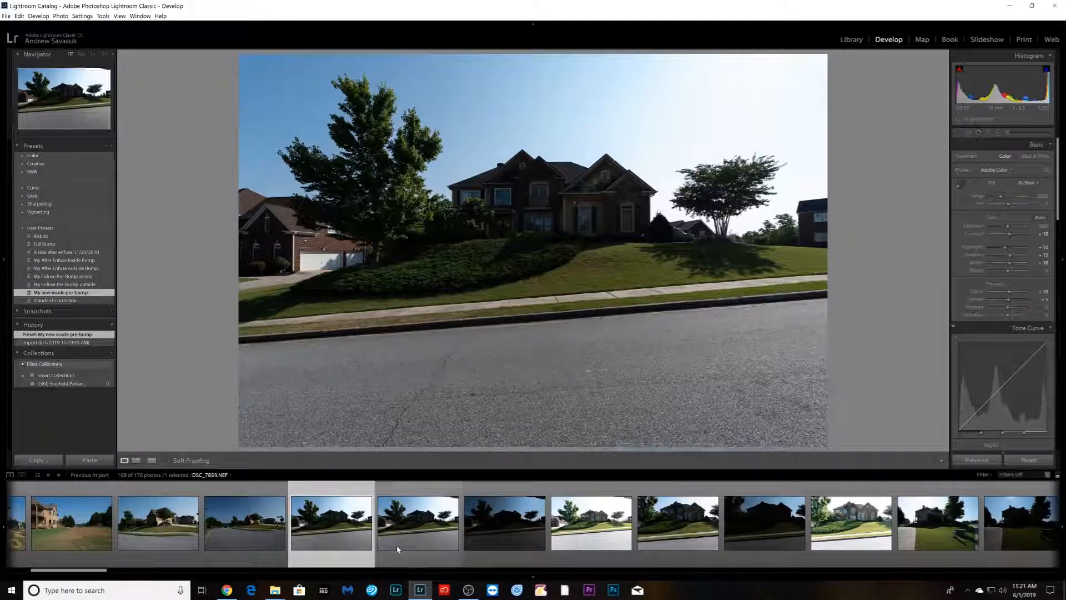
# - Group the next bracket of street-view exposures into a stack
pyautogui.click(457, 548)
pyautogui.keyDown('shift'); pyautogui.click(574, 547); pyautogui.keyUp('shift')
pyautogui.rightClick(575, 547)
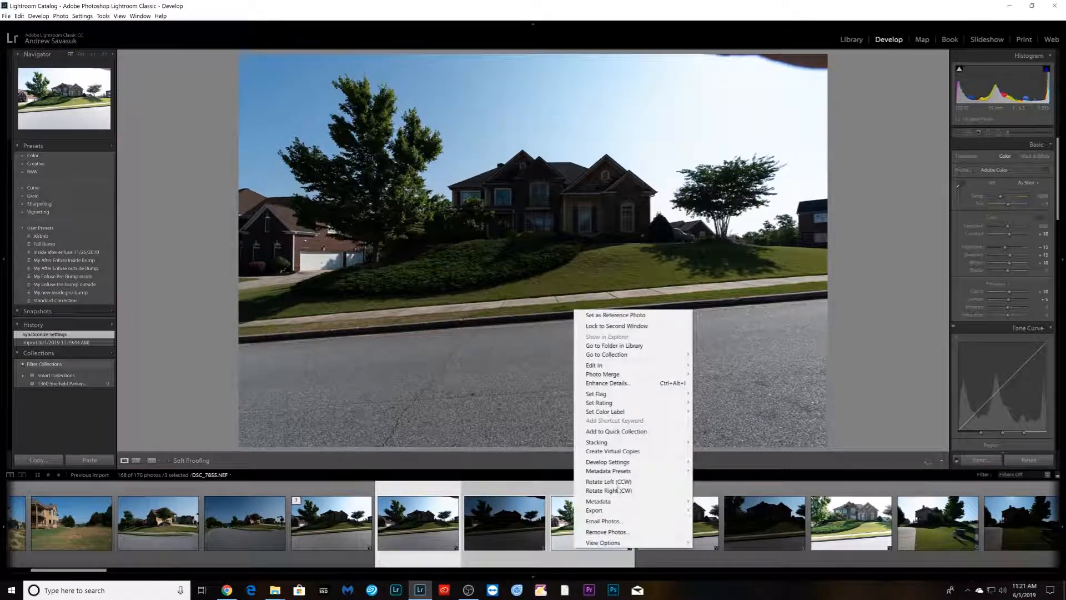
pyautogui.moveTo(630, 443)
pyautogui.click(722, 442)
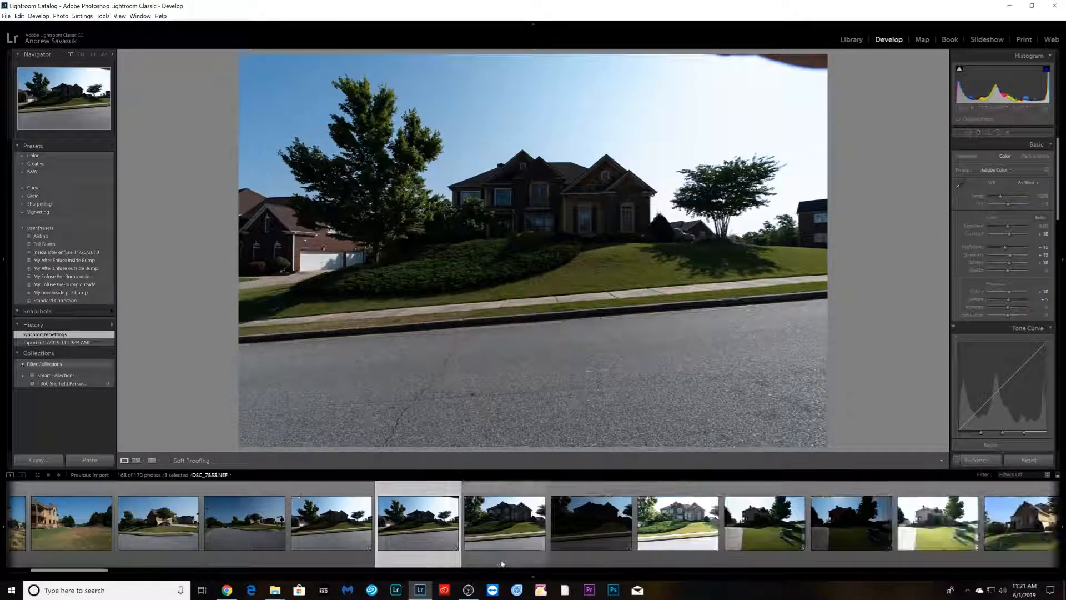
# - Stack the bracket of photos showing the house front from the lawn
pyautogui.keyDown('shift'); pyautogui.click(671, 549); pyautogui.keyUp('shift')
pyautogui.rightClick(670, 550)
pyautogui.moveTo(737, 446)
pyautogui.click(811, 445)
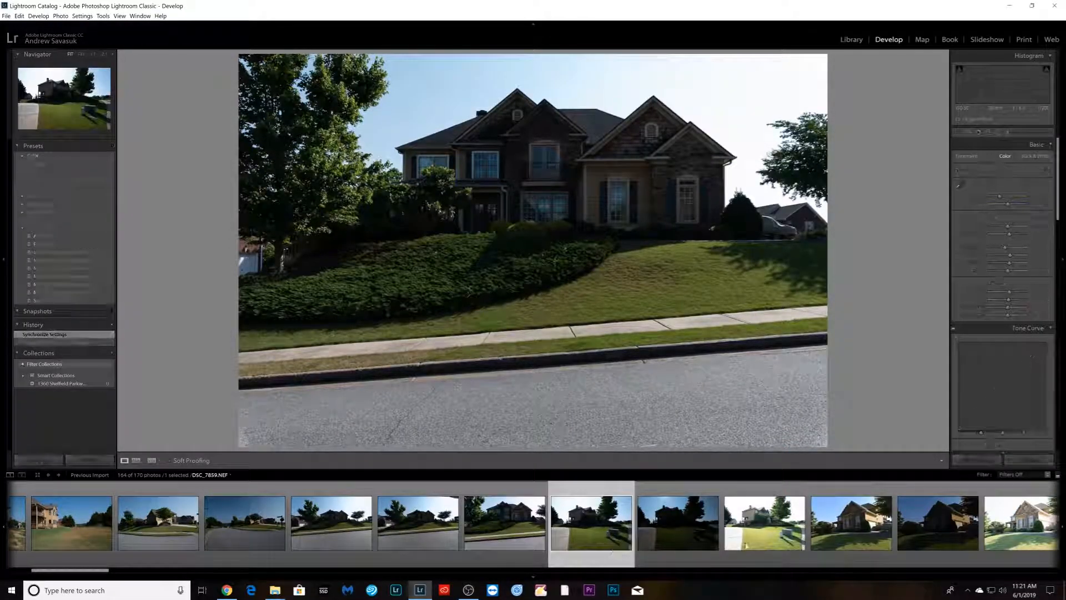
# - Stack the bracket of side-yard photos with the utility box and driveway
pyautogui.keyDown('shift'); pyautogui.click(762, 543); pyautogui.keyUp('shift')
pyautogui.rightClick(762, 544)
pyautogui.moveTo(821, 439)
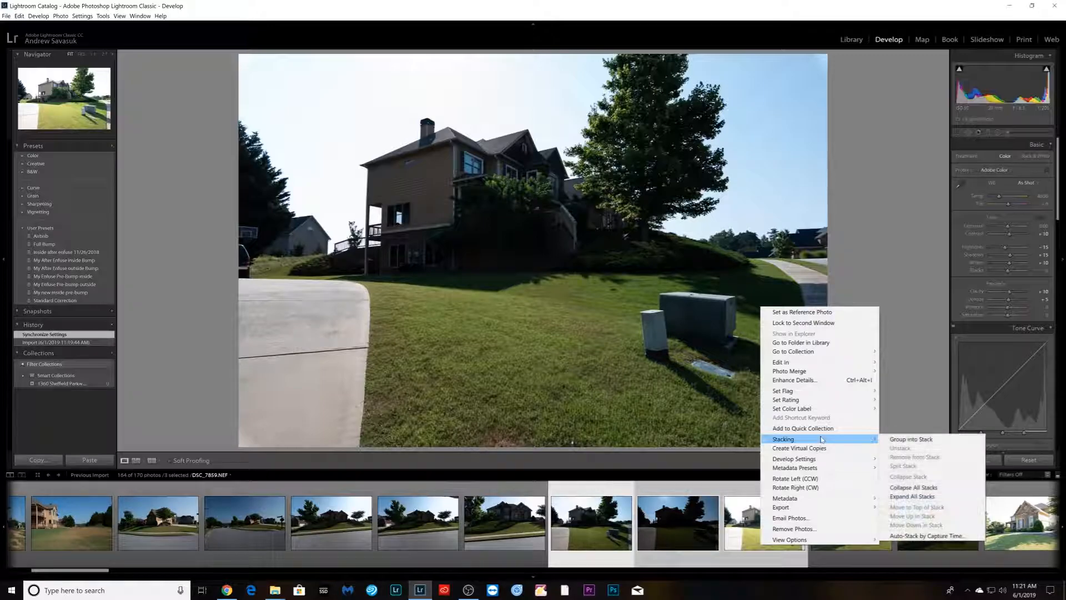
pyautogui.click(891, 439)
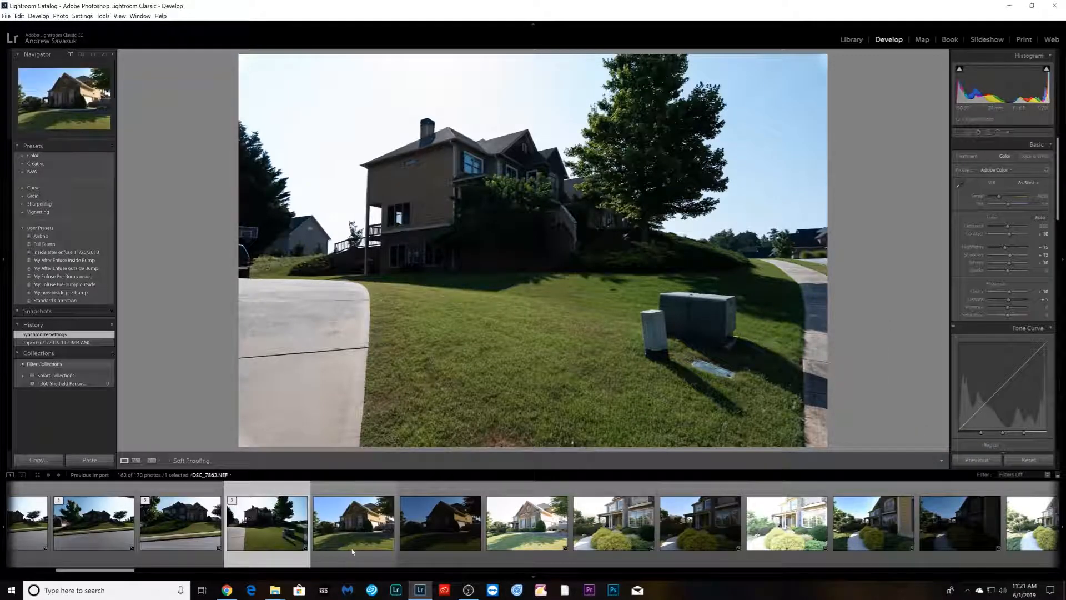
# - Stack the bracket of corner shots showing the house and garage
pyautogui.keyDown('shift'); pyautogui.click(495, 549); pyautogui.keyUp('shift')
pyautogui.rightClick(495, 548)
pyautogui.moveTo(552, 443)
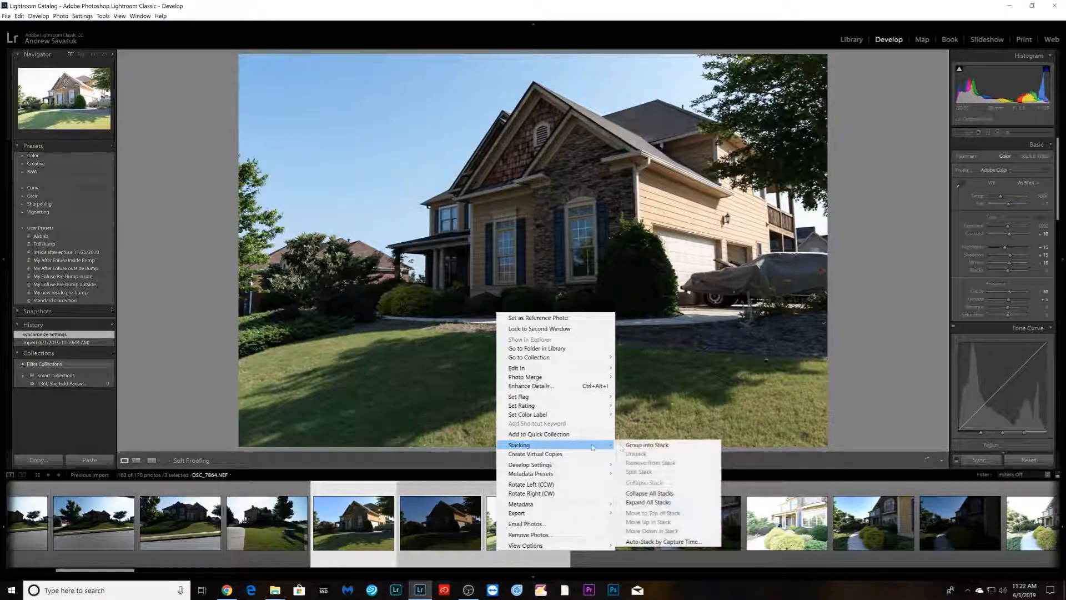
pyautogui.click(633, 445)
# - Stack the bracket of porch photos with the yellow shrubs
pyautogui.click(470, 549)
pyautogui.keyDown('shift'); pyautogui.click(588, 550); pyautogui.keyUp('shift')
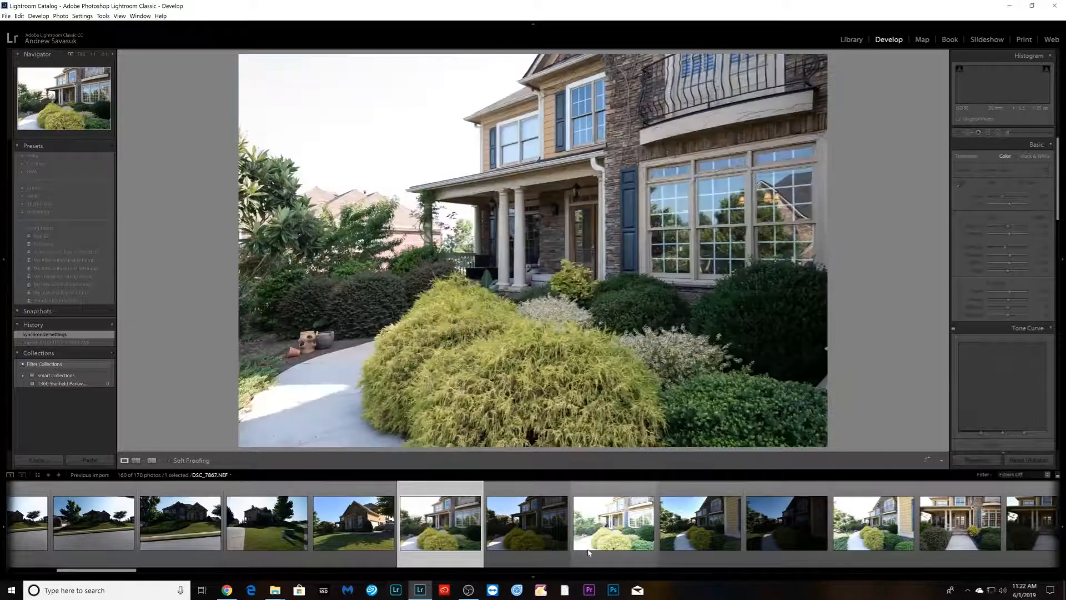
pyautogui.rightClick(589, 549)
pyautogui.moveTo(668, 446)
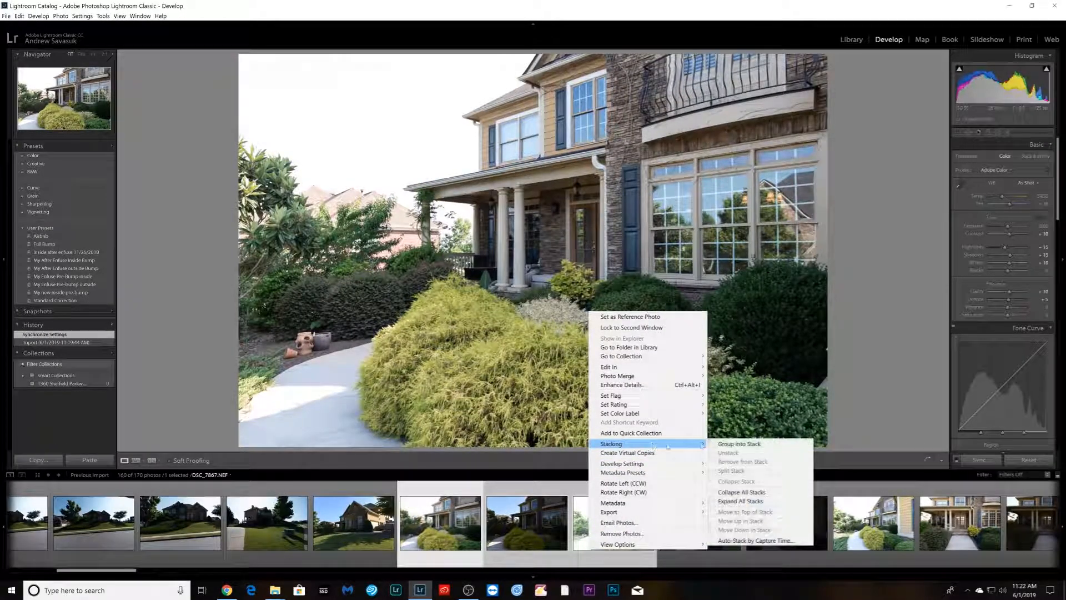
pyautogui.click(727, 444)
# - Stack the bracket of angled walkway photos beside the house
pyautogui.click(526, 550)
pyautogui.keyDown('shift'); pyautogui.click(692, 550); pyautogui.keyUp('shift')
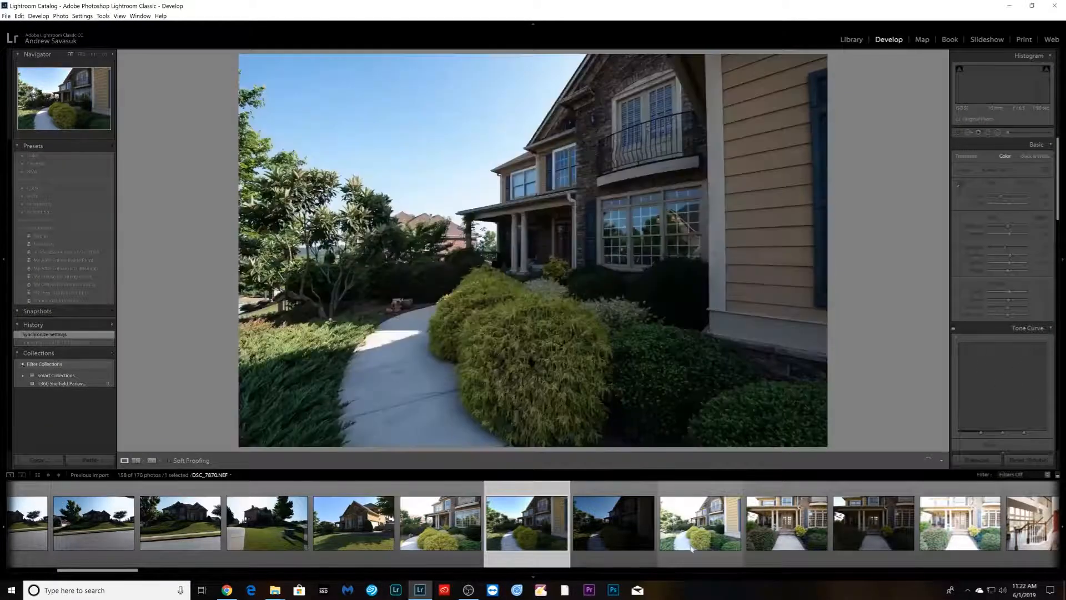
pyautogui.rightClick(692, 550)
pyautogui.moveTo(761, 443)
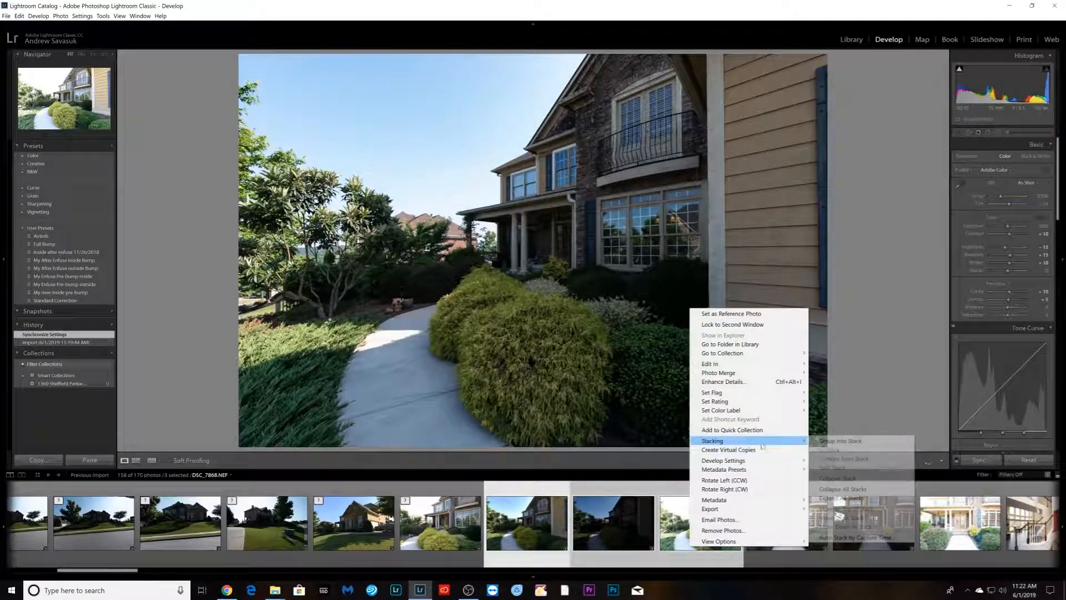
pyautogui.click(830, 441)
# - Stack the bracket of straight-on front entrance photos
pyautogui.click(627, 550)
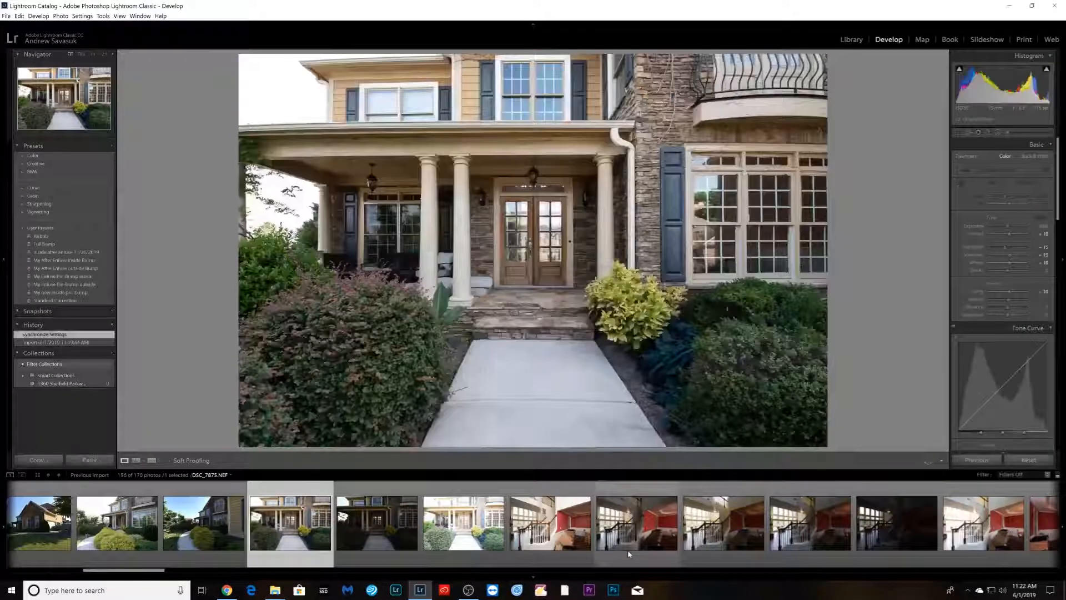
pyautogui.keyDown('shift'); pyautogui.click(445, 552); pyautogui.keyUp('shift')
pyautogui.rightClick(455, 553)
pyautogui.moveTo(599, 401)
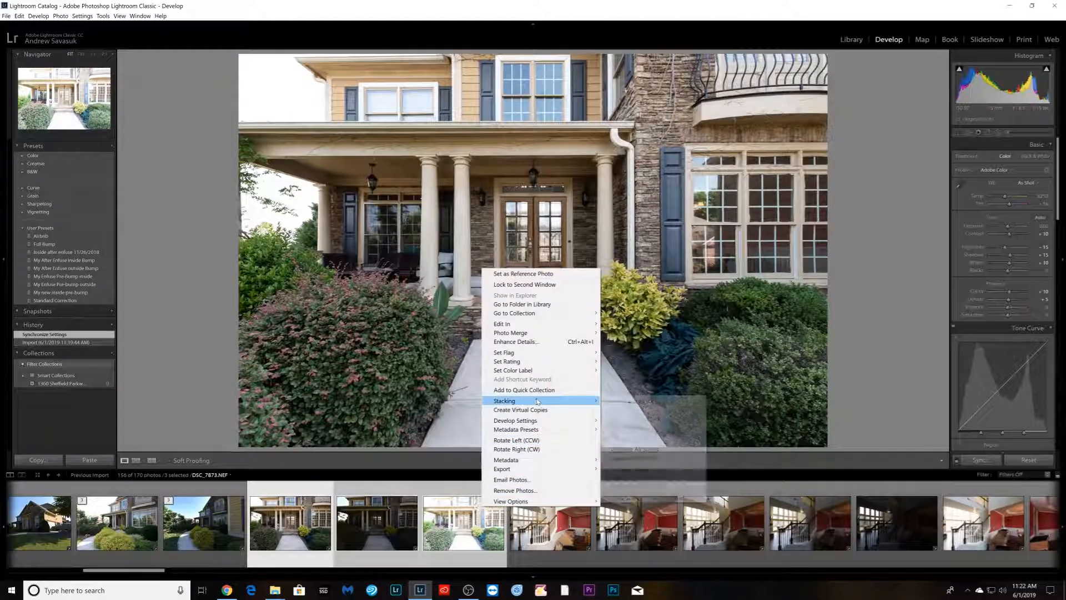
pyautogui.click(633, 401)
# - Stack the bracket of interior staircase photos next to the red dining room
pyautogui.press('Right')
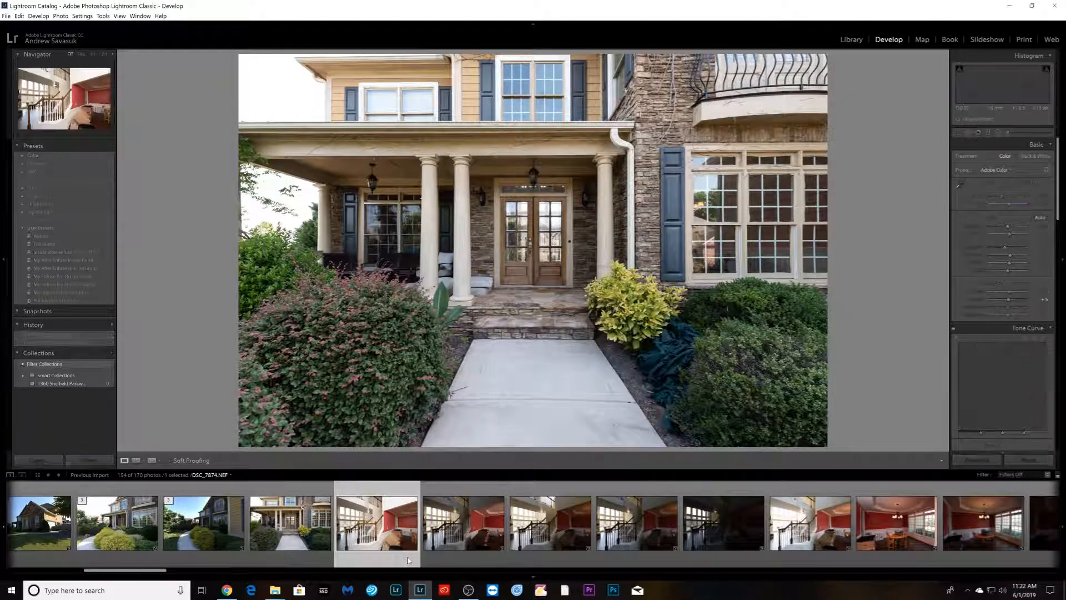
pyautogui.keyDown('shift'); pyautogui.click(763, 552); pyautogui.keyUp('shift')
pyautogui.rightClick(823, 548)
pyautogui.moveTo(915, 445)
pyautogui.click(973, 444)
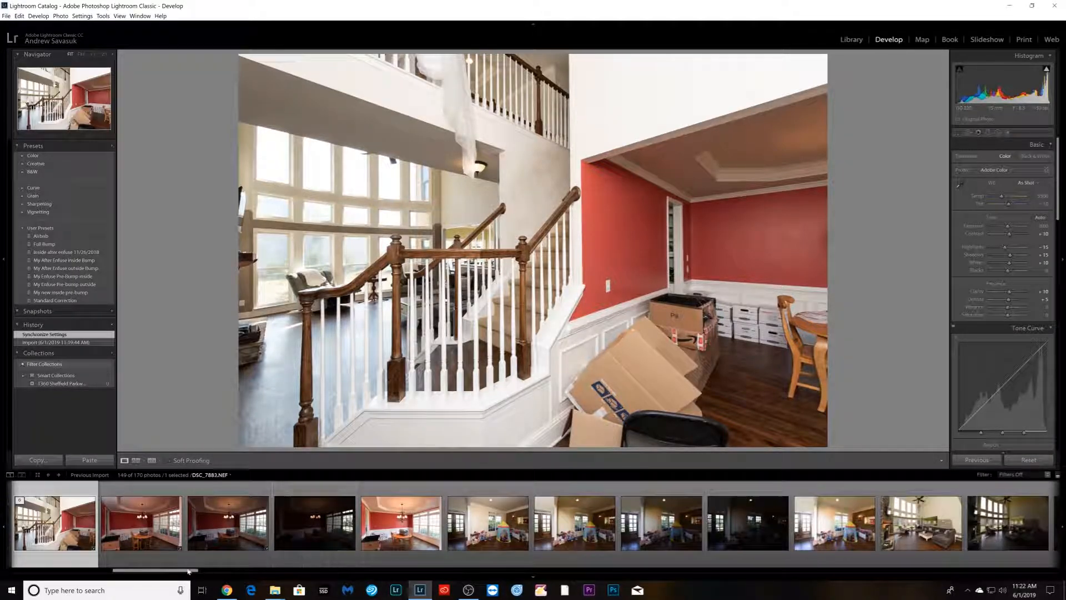
# - Stack the bracket of dining room photos with the chandelier
pyautogui.click(159, 556)
pyautogui.keyDown('shift'); pyautogui.click(396, 541); pyautogui.keyUp('shift')
pyautogui.rightClick(397, 545)
pyautogui.moveTo(453, 442)
pyautogui.click(528, 443)
# - Stack the bracket of playroom photos with the tent
pyautogui.click(255, 555)
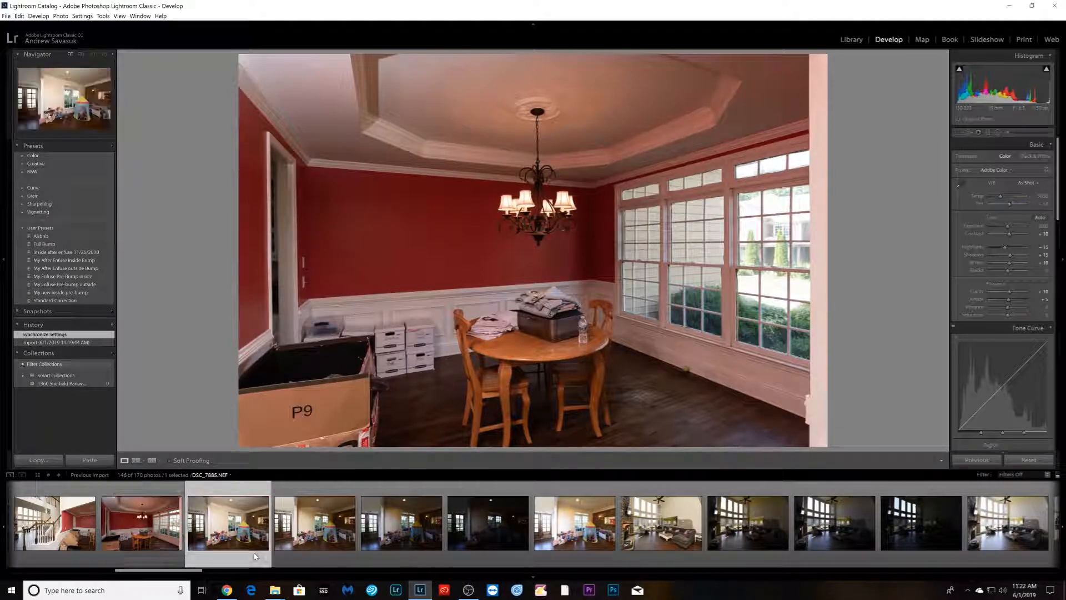
pyautogui.keyDown('shift'); pyautogui.click(556, 542); pyautogui.keyUp('shift')
pyautogui.rightClick(557, 547)
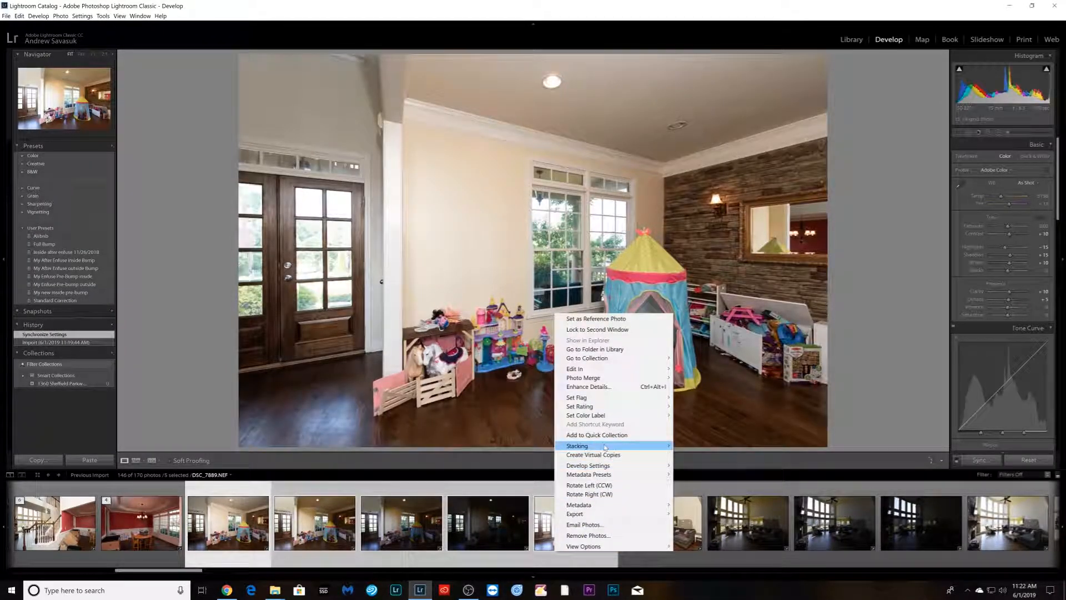
pyautogui.moveTo(619, 447)
pyautogui.click(695, 446)
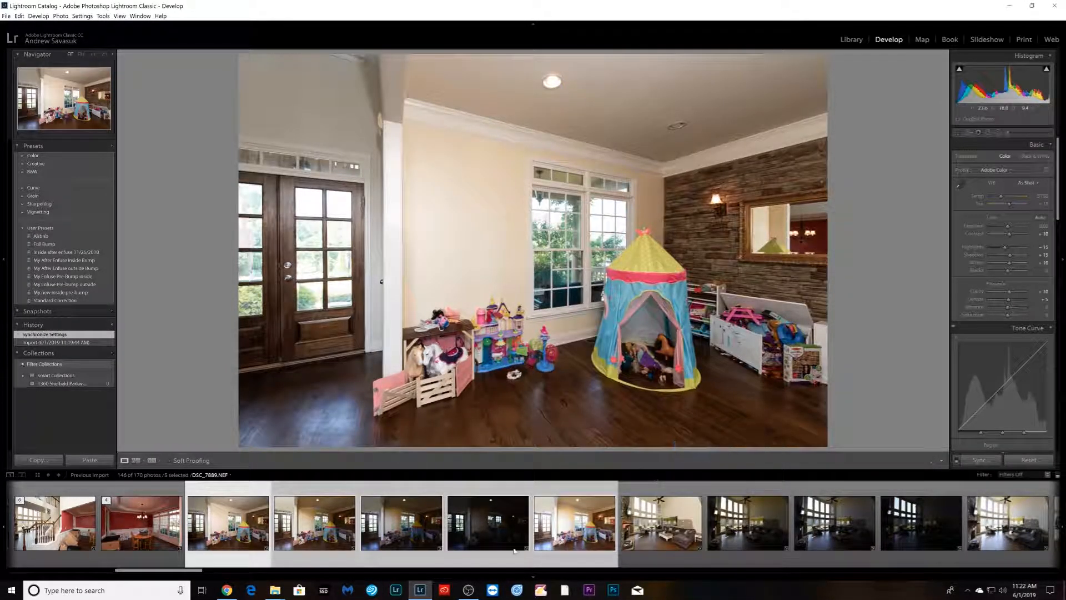
# - Stack the bracket of living room photos with the sectional sofa and side fireplace
pyautogui.press('Right')
pyautogui.keyDown('shift'); pyautogui.click(712, 553); pyautogui.keyUp('shift')
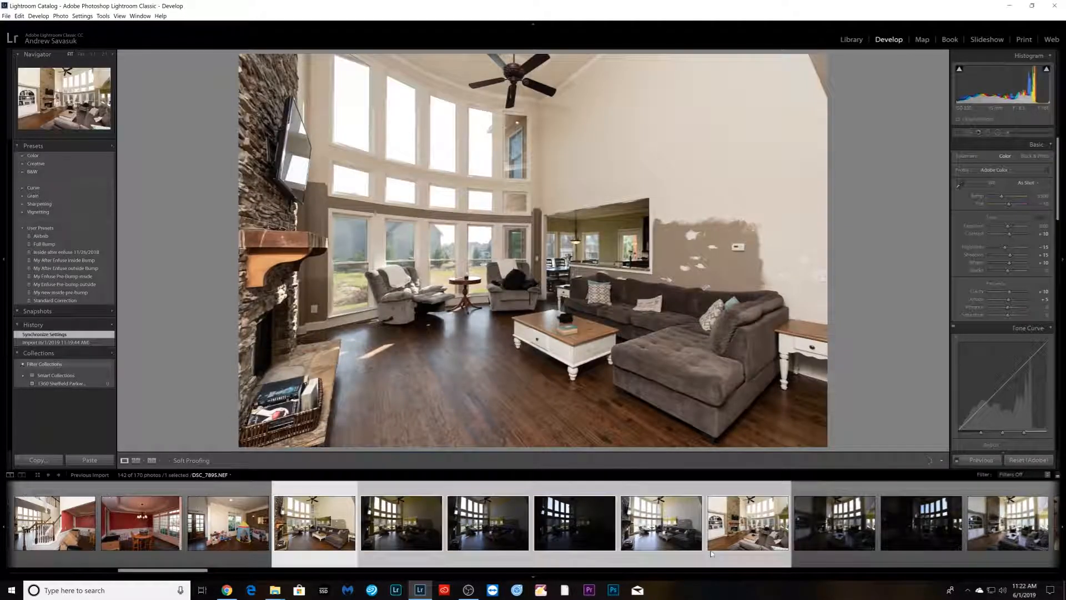
pyautogui.keyDown('ctrl'); pyautogui.click(745, 551); pyautogui.keyUp('ctrl')
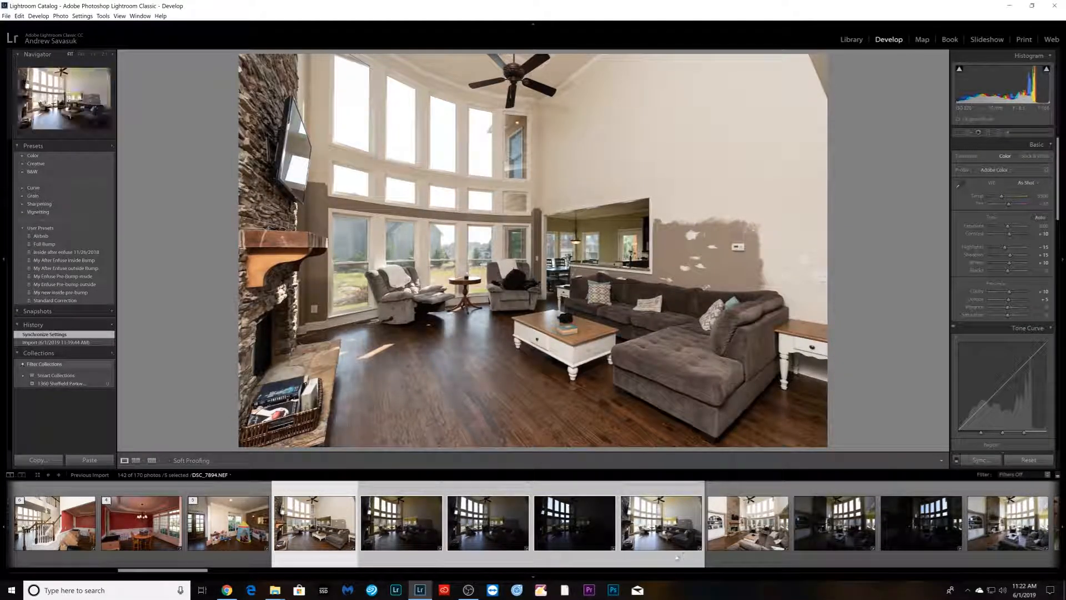
pyautogui.rightClick(675, 522)
pyautogui.moveTo(772, 448)
pyautogui.click(829, 450)
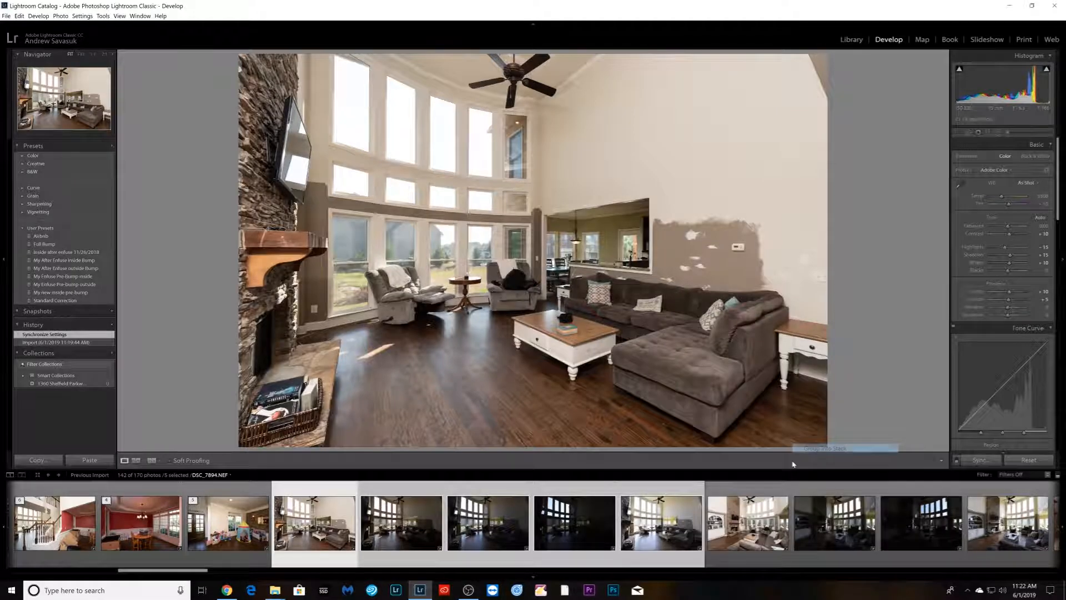
# - Stack the bracket of living room photos facing the tall stone fireplace wall
pyautogui.click(429, 551)
pyautogui.scroll(-2, 428, 551)
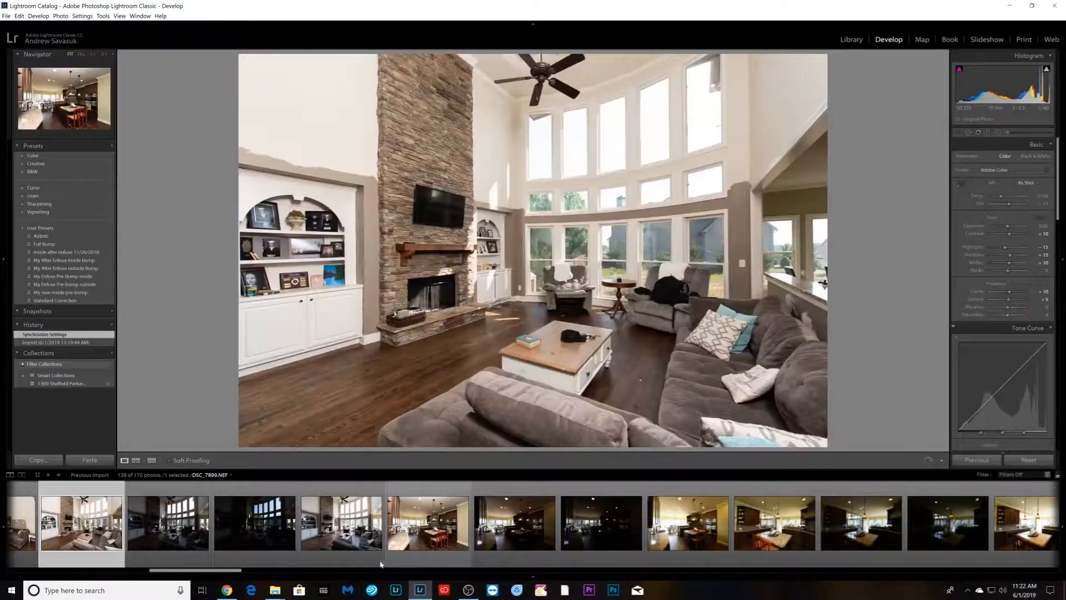
pyautogui.keyDown('shift'); pyautogui.click(359, 541); pyautogui.keyUp('shift')
pyautogui.rightClick(358, 540)
pyautogui.moveTo(413, 435)
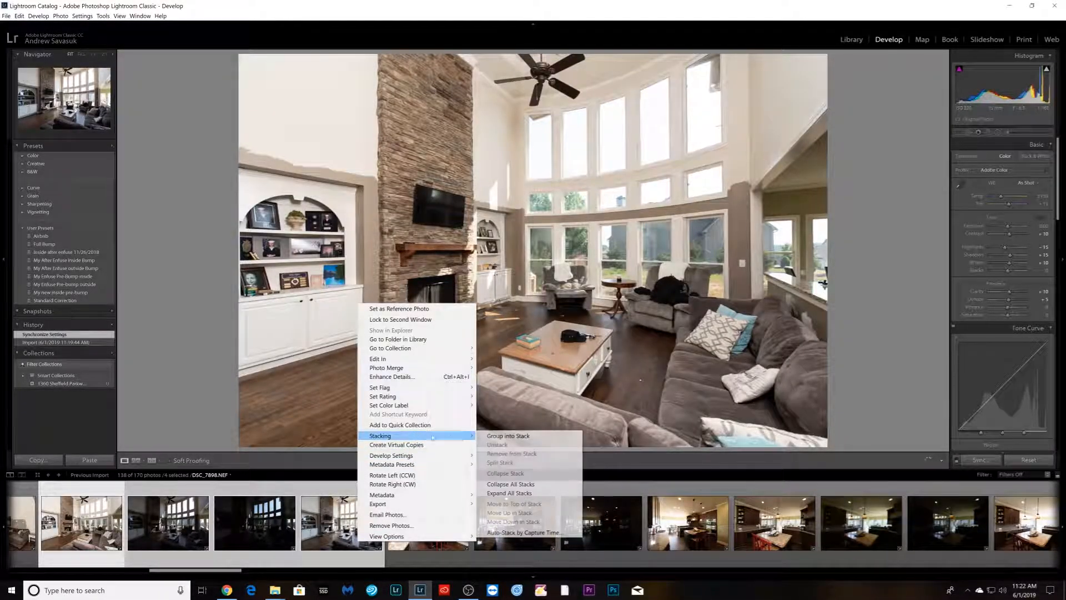
pyautogui.click(497, 436)
# - Stack the bracket of kitchen photos showing the wall ovens and red island chairs
pyautogui.click(177, 541)
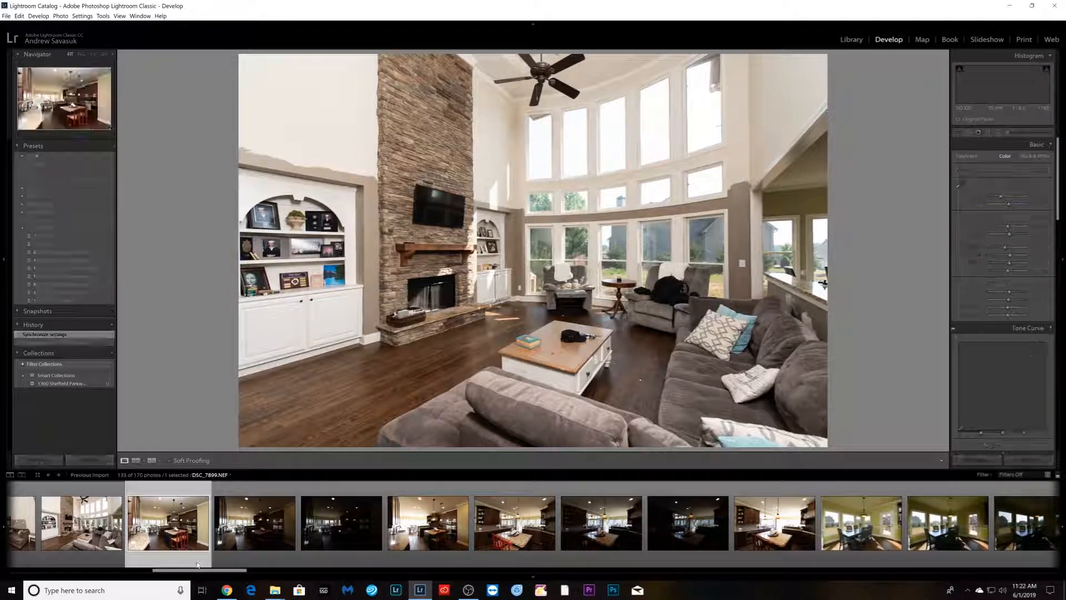
pyautogui.keyDown('shift'); pyautogui.click(435, 552); pyautogui.keyUp('shift')
pyautogui.rightClick(434, 552)
pyautogui.moveTo(461, 445)
pyautogui.click(581, 445)
# - Stack the bracket of close-up kitchen island photos under the pendant lights
pyautogui.click(255, 547)
pyautogui.keyDown('shift'); pyautogui.click(506, 539); pyautogui.keyUp('shift')
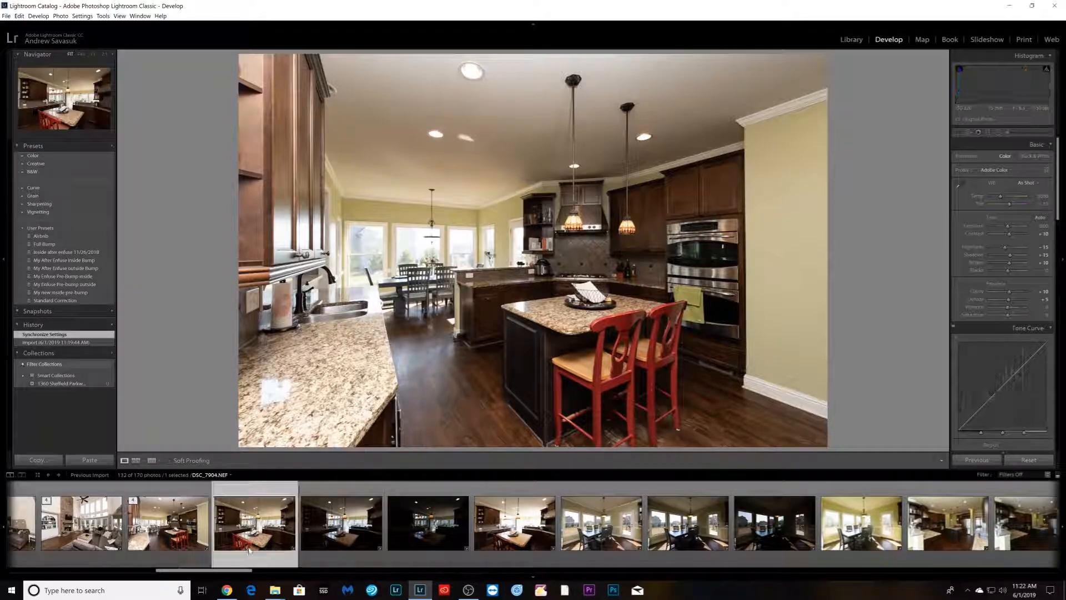
pyautogui.rightClick(507, 540)
pyautogui.moveTo(533, 435)
pyautogui.click(647, 435)
# - Stack the bracket of breakfast nook photos with the dining table by the windows
pyautogui.click(332, 550)
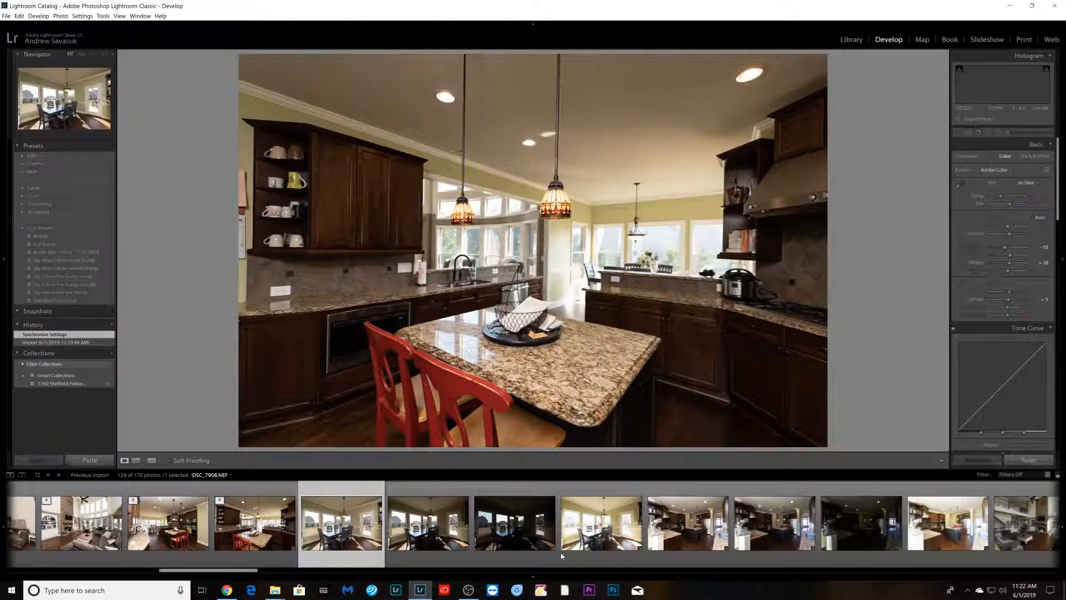
pyautogui.keyDown('shift'); pyautogui.click(603, 550); pyautogui.keyUp('shift')
pyautogui.rightClick(603, 550)
pyautogui.moveTo(655, 447)
pyautogui.click(747, 448)
# - Stack the bracket of wide kitchen photos showing the refrigerator
pyautogui.click(428, 547)
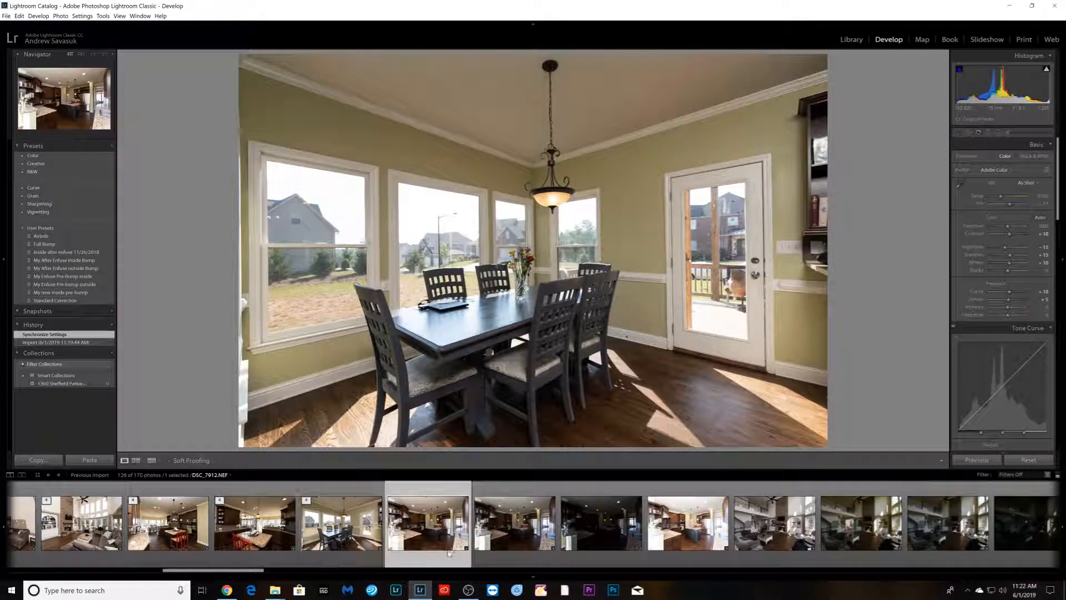
pyautogui.keyDown('shift'); pyautogui.click(687, 547); pyautogui.keyUp('shift')
pyautogui.rightClick(687, 547)
pyautogui.moveTo(722, 443)
pyautogui.click(833, 443)
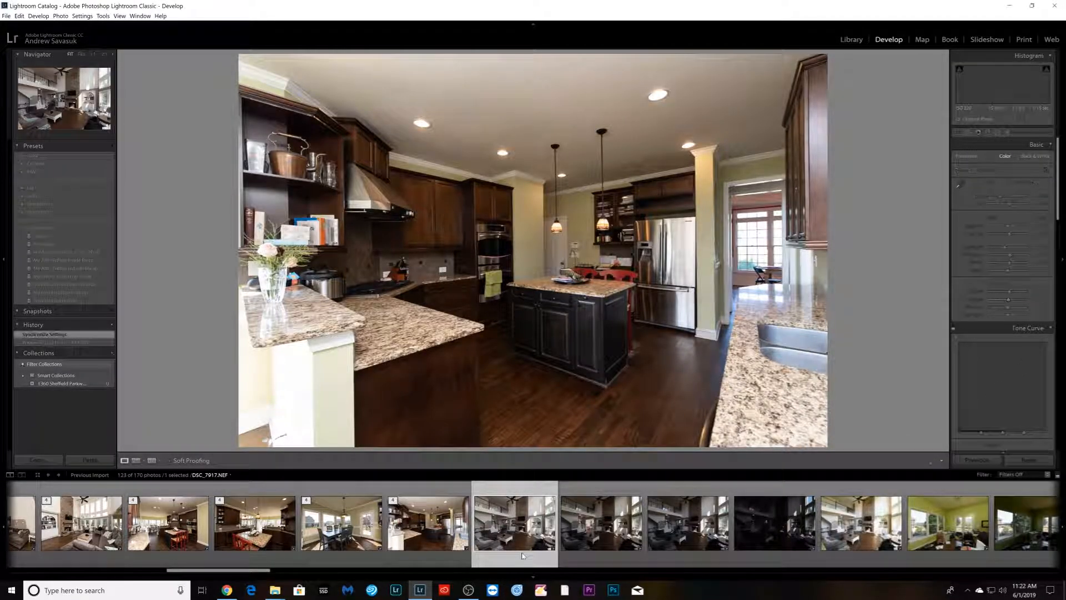
# - Stack the bracket of living room photos showing the upstairs balcony
pyautogui.scroll(-5, 521, 553)
pyautogui.keyDown('shift'); pyautogui.click(548, 550); pyautogui.keyUp('shift')
pyautogui.rightClick(549, 550)
pyautogui.moveTo(611, 440)
pyautogui.click(716, 440)
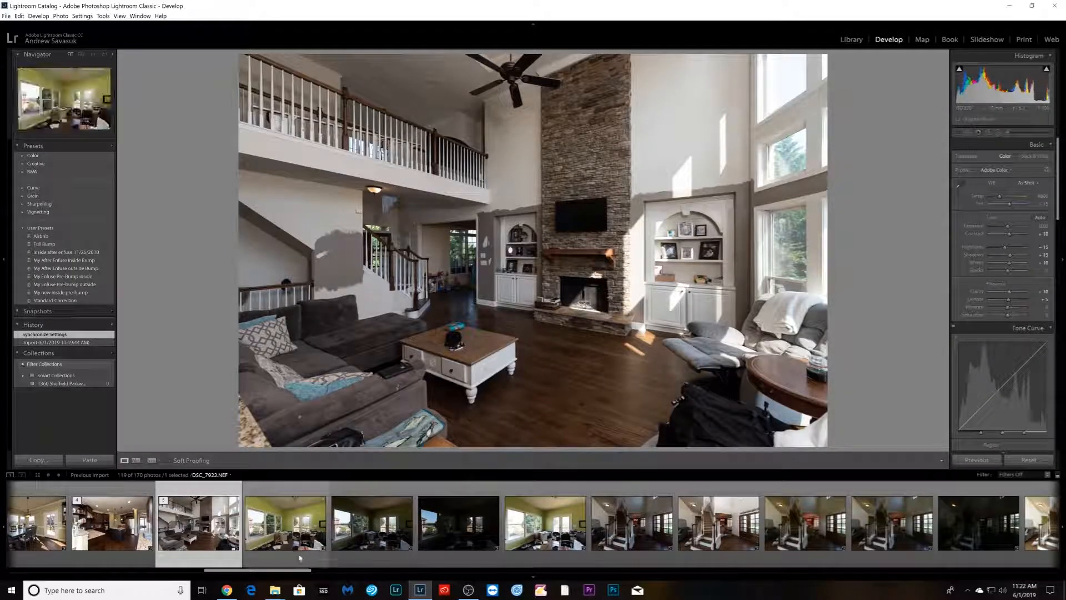
# - Stack the bracket of green office room photos
pyautogui.click(286, 533)
pyautogui.keyDown('shift'); pyautogui.click(524, 550); pyautogui.keyUp('shift')
pyautogui.rightClick(526, 553)
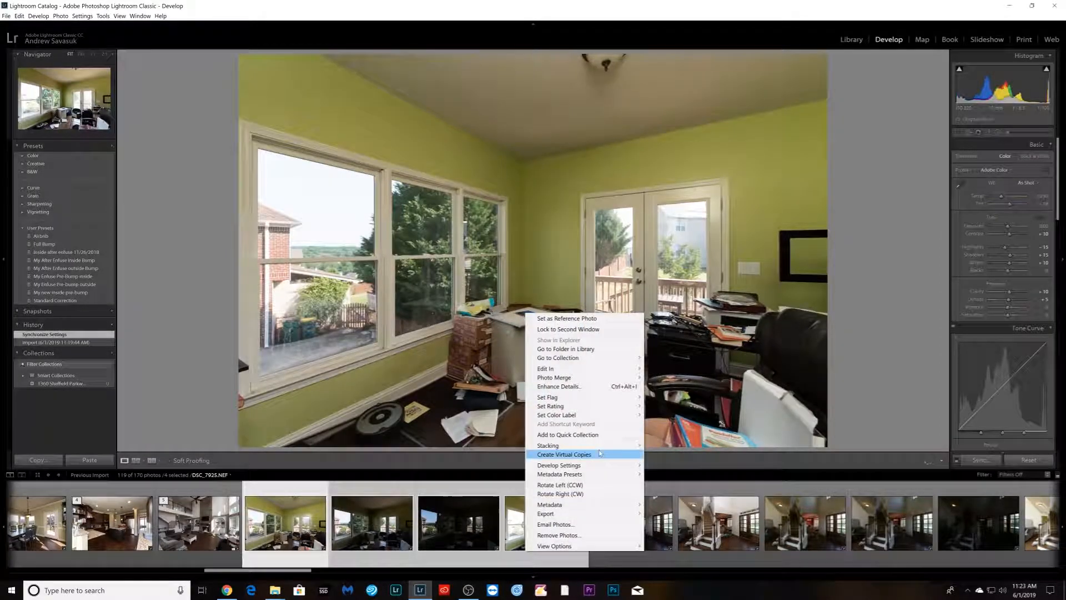
pyautogui.moveTo(611, 441)
pyautogui.click(717, 441)
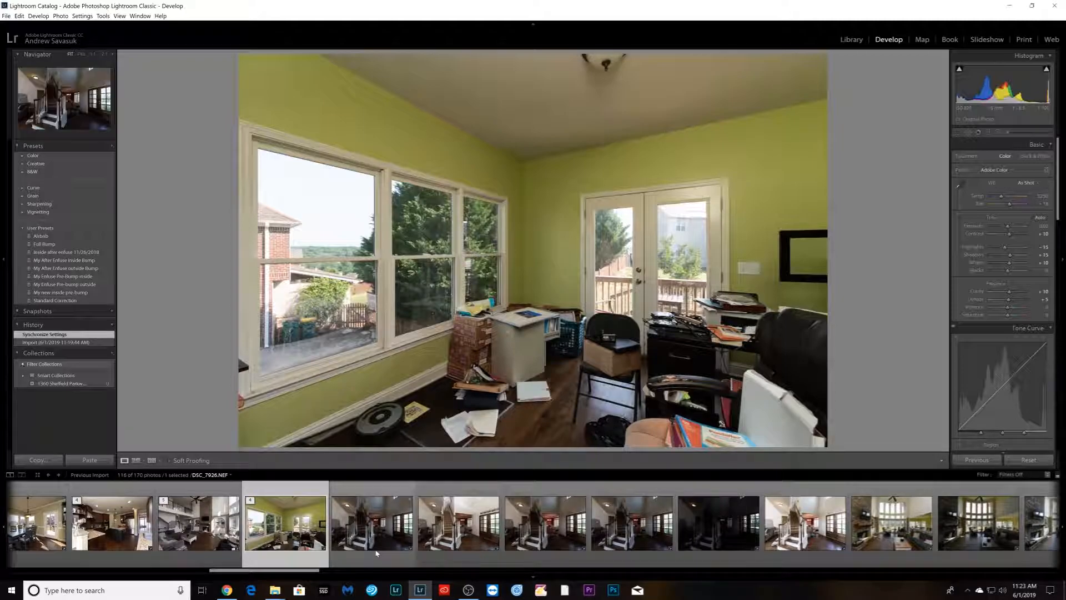
# - Stack the bracket of foyer staircase photos beside the front doors
pyautogui.click(377, 547)
pyautogui.keyDown('shift'); pyautogui.click(795, 549); pyautogui.keyUp('shift')
pyautogui.rightClick(795, 552)
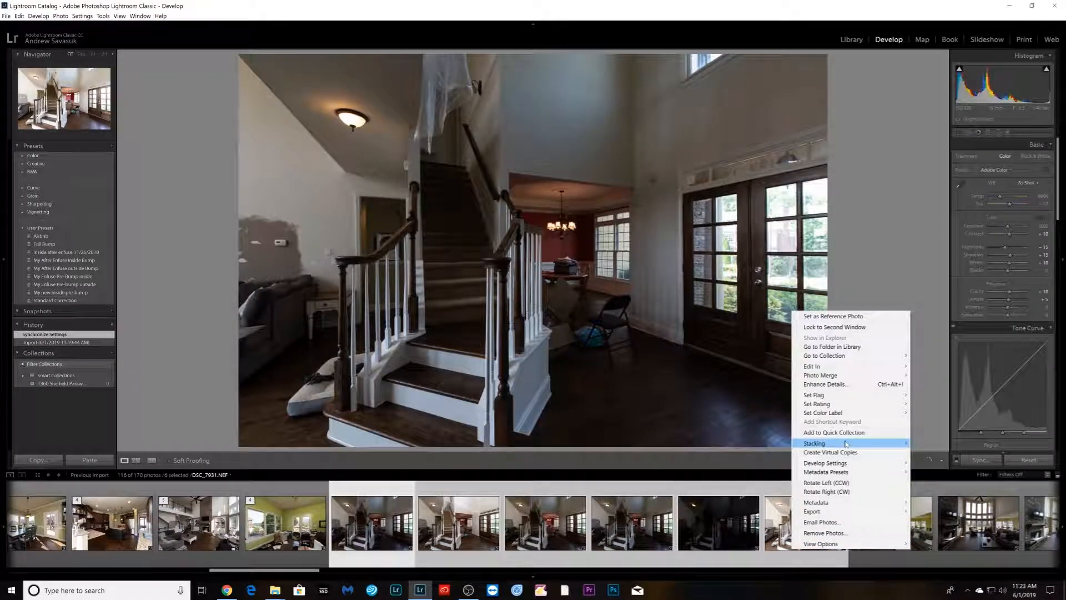
pyautogui.click(922, 444)
# - Stack the bracket of bedroom photos with the daybed and desk chair
pyautogui.click(448, 540)
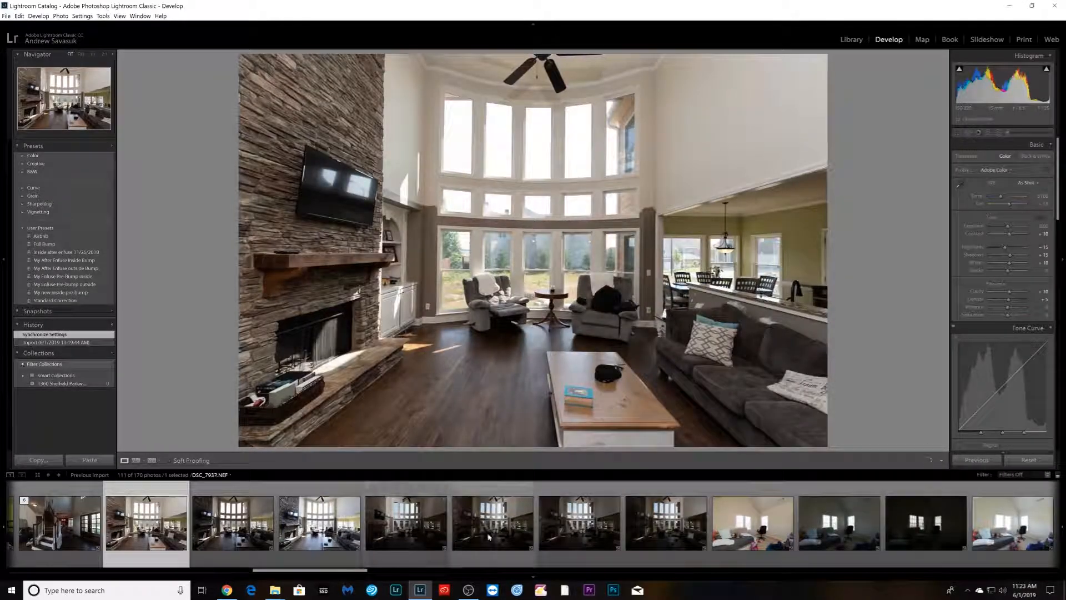
pyautogui.click(729, 552)
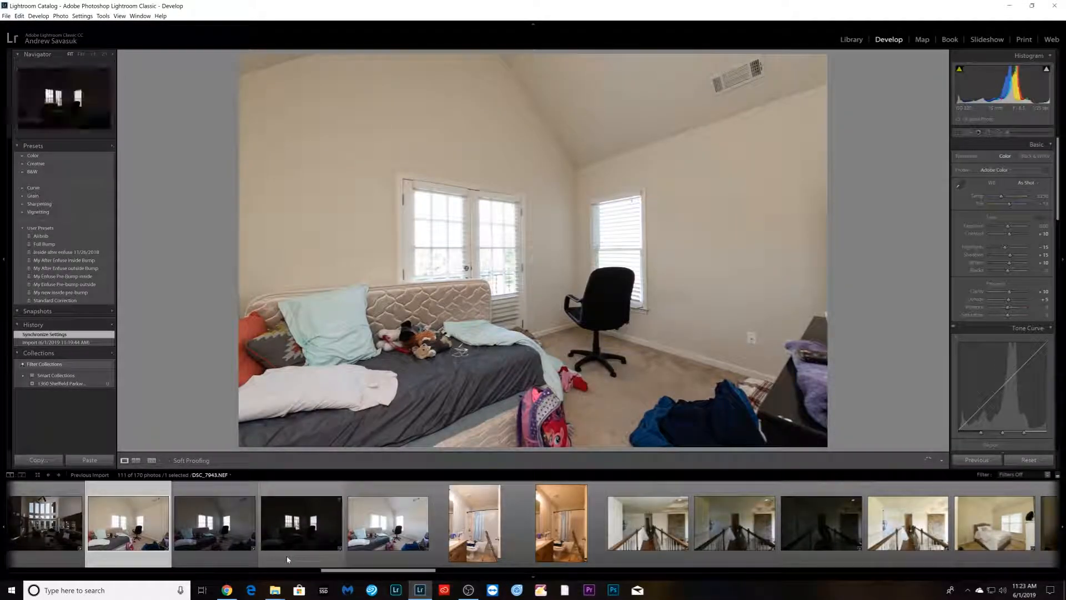
pyautogui.keyDown('shift'); pyautogui.click(383, 533); pyautogui.keyUp('shift')
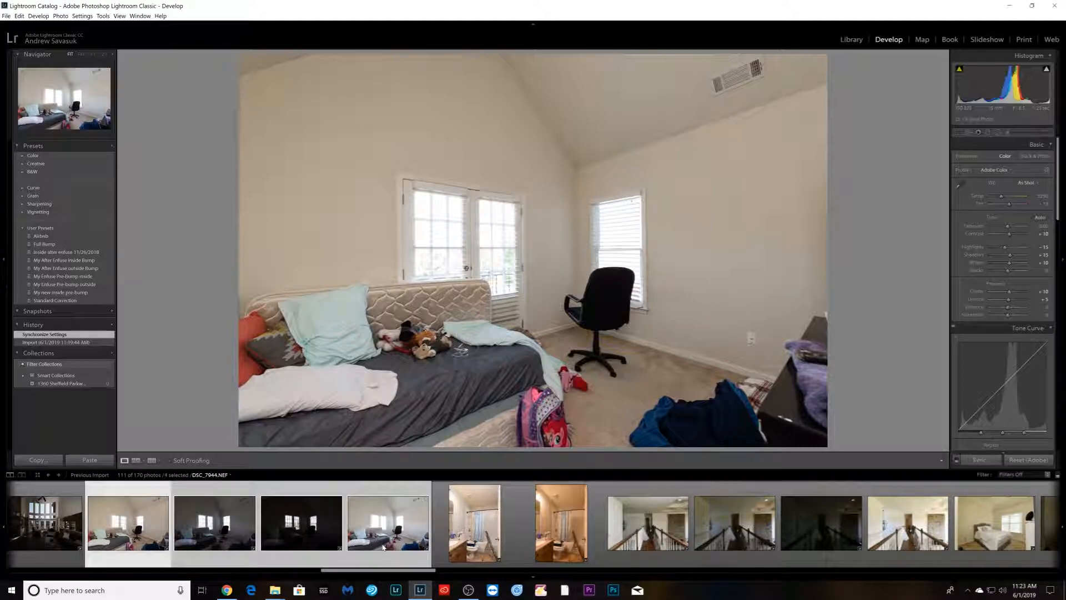
pyautogui.rightClick(380, 547)
pyautogui.moveTo(448, 439)
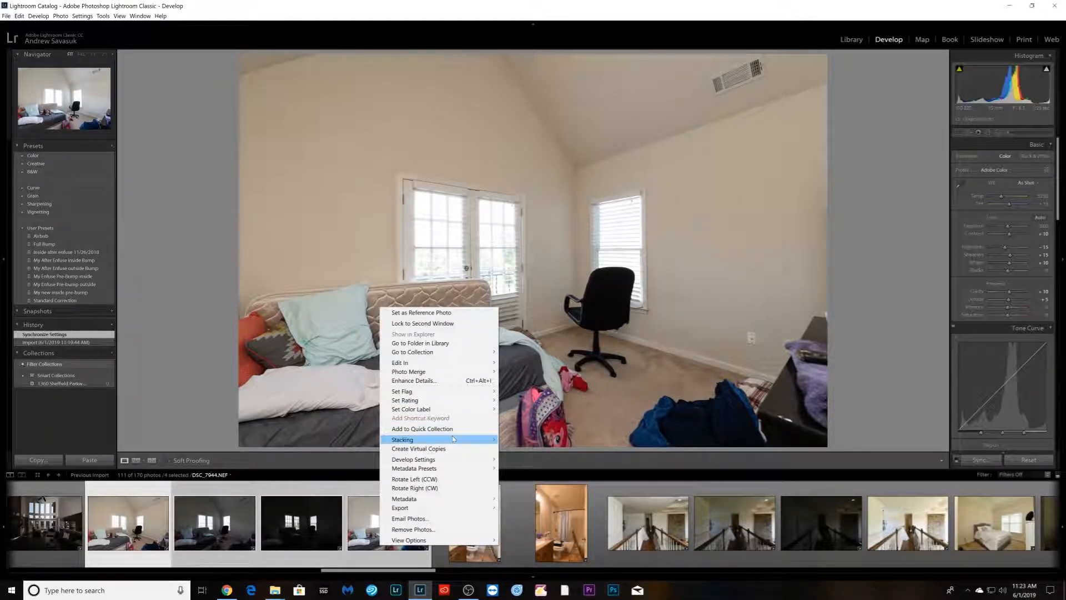
pyautogui.click(534, 439)
# - Set the white balance of the bathroom photo to Auto
pyautogui.click(295, 535)
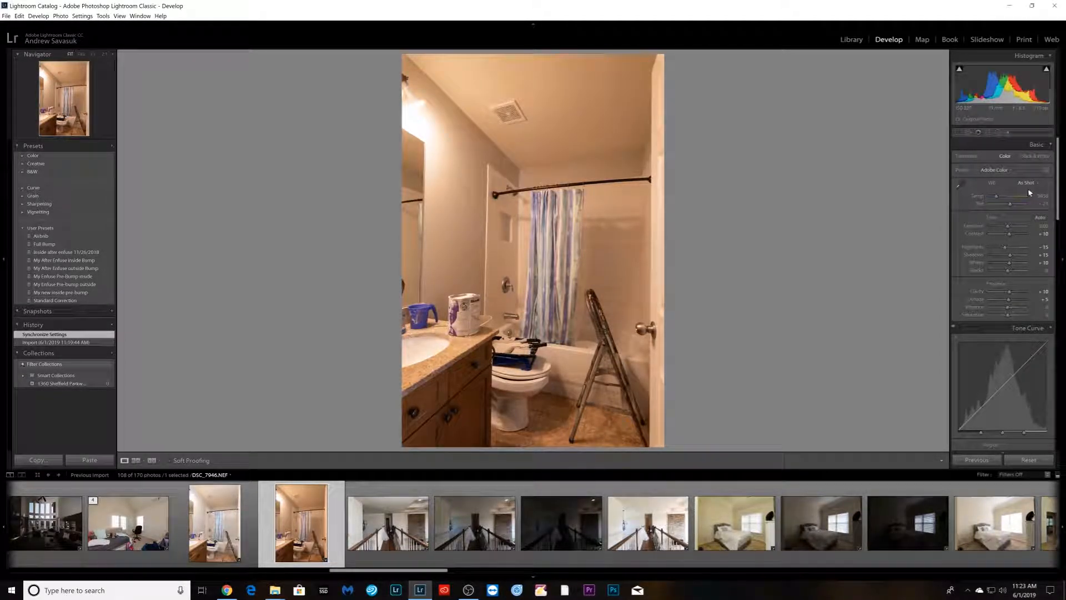
pyautogui.click(1028, 184)
pyautogui.click(1014, 202)
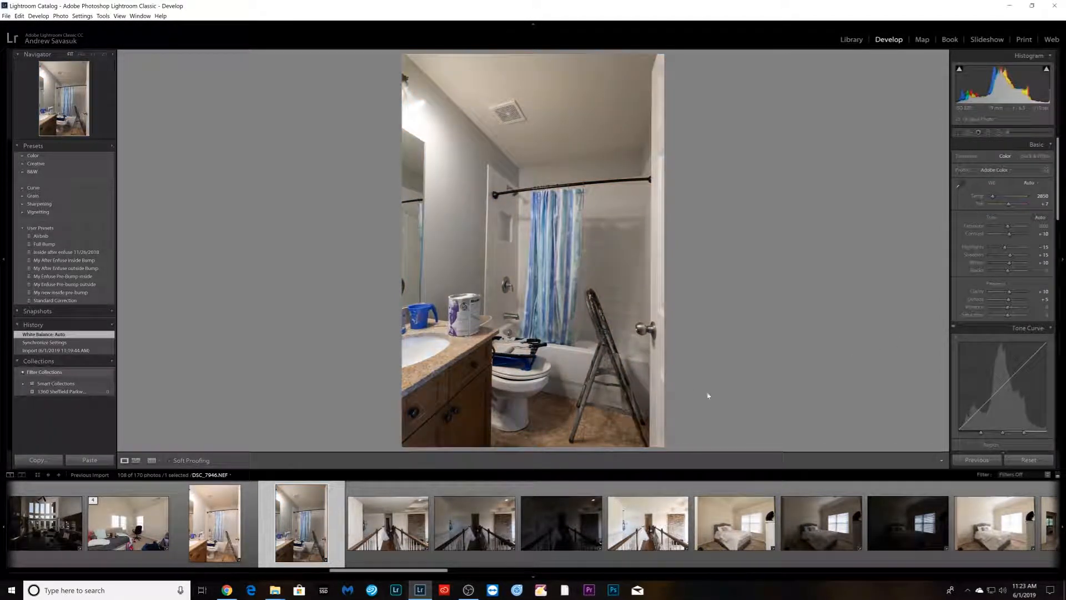
# - Stack the two bathroom photos with the shower curtain together
pyautogui.keyDown('ctrl'); pyautogui.click(219, 547); pyautogui.keyUp('ctrl')
pyautogui.rightClick(219, 547)
pyautogui.moveTo(306, 437)
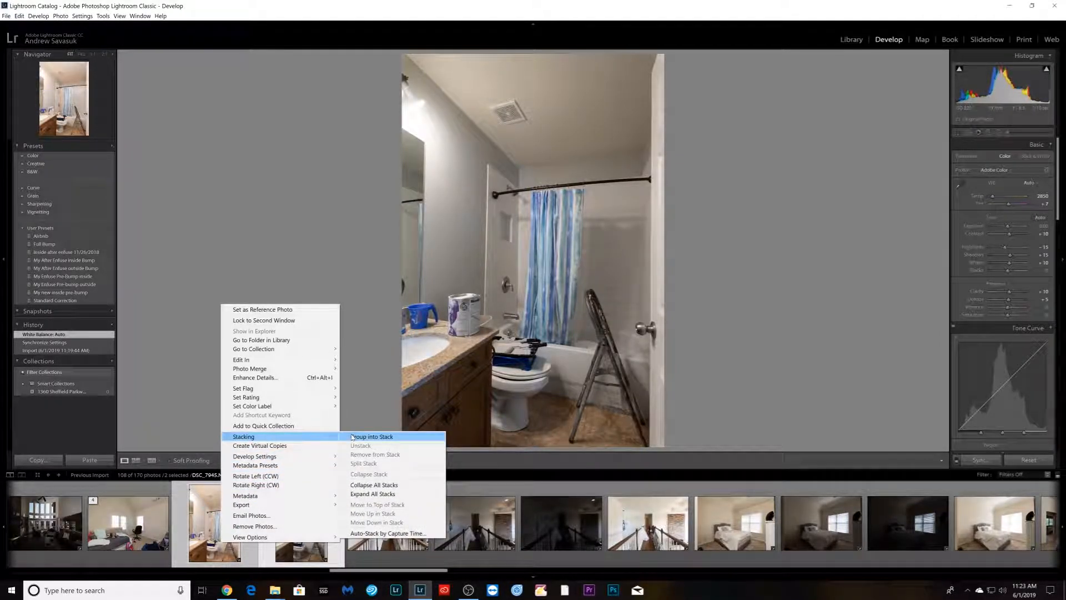
pyautogui.click(352, 437)
# - Stack the bracket of upstairs landing photos along the railing
pyautogui.click(307, 551)
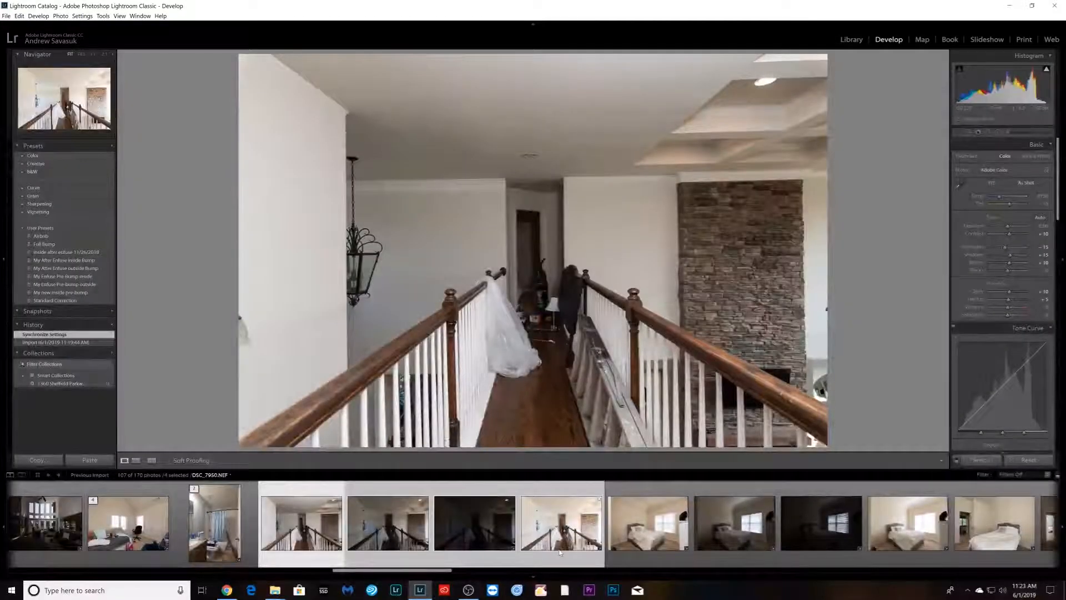
pyautogui.rightClick(560, 552)
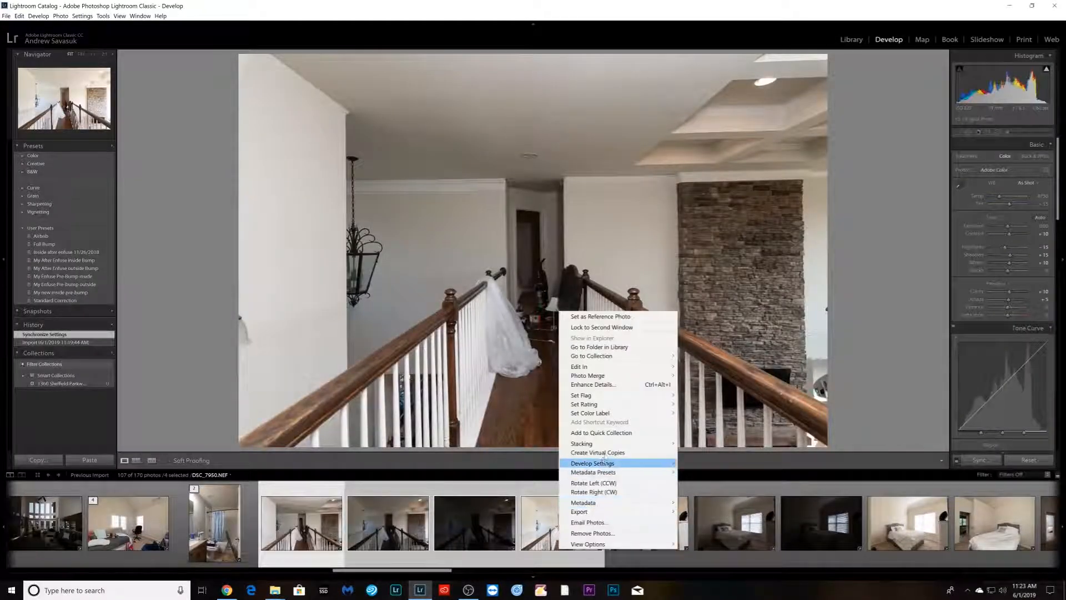
pyautogui.moveTo(611, 448)
pyautogui.click(710, 444)
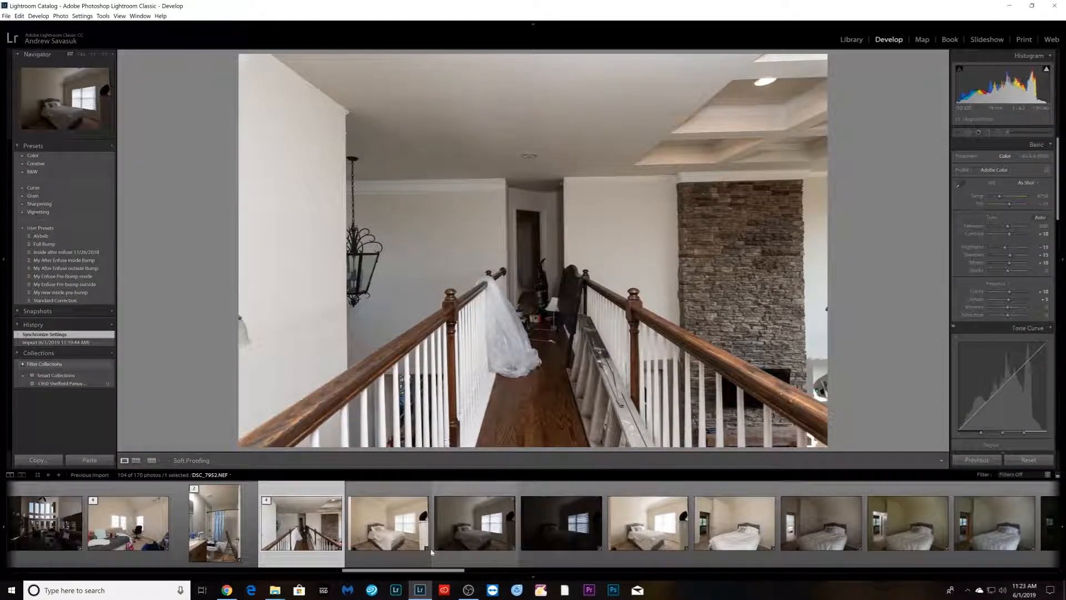
# - Stack the bracket of bedroom photos with the gray upholstered bed
pyautogui.click(411, 549)
pyautogui.keyDown('shift'); pyautogui.click(622, 555); pyautogui.keyUp('shift')
pyautogui.rightClick(622, 556)
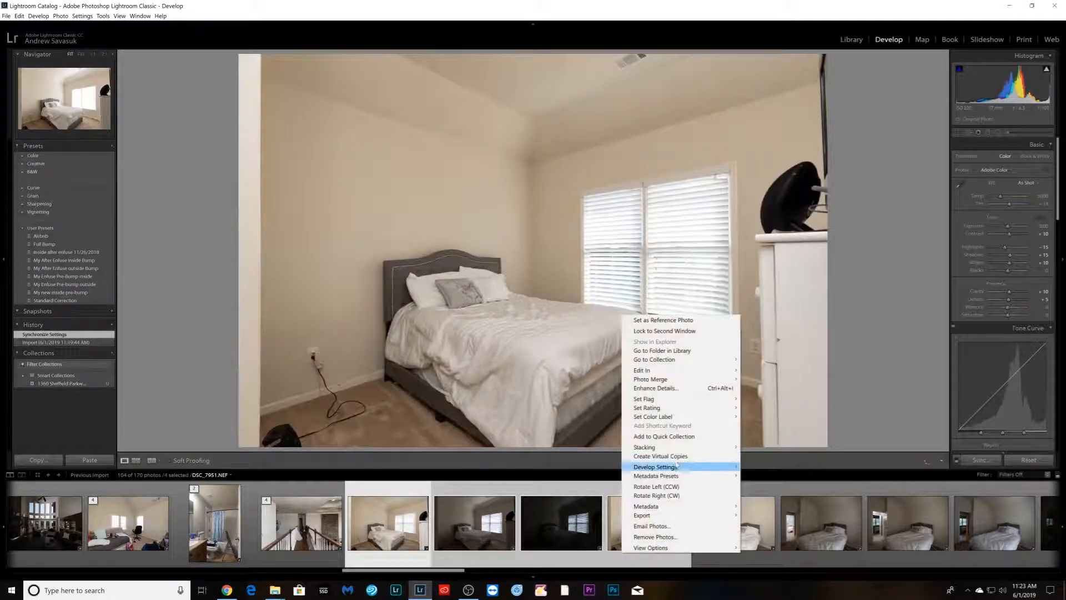
pyautogui.moveTo(678, 443)
pyautogui.click(789, 448)
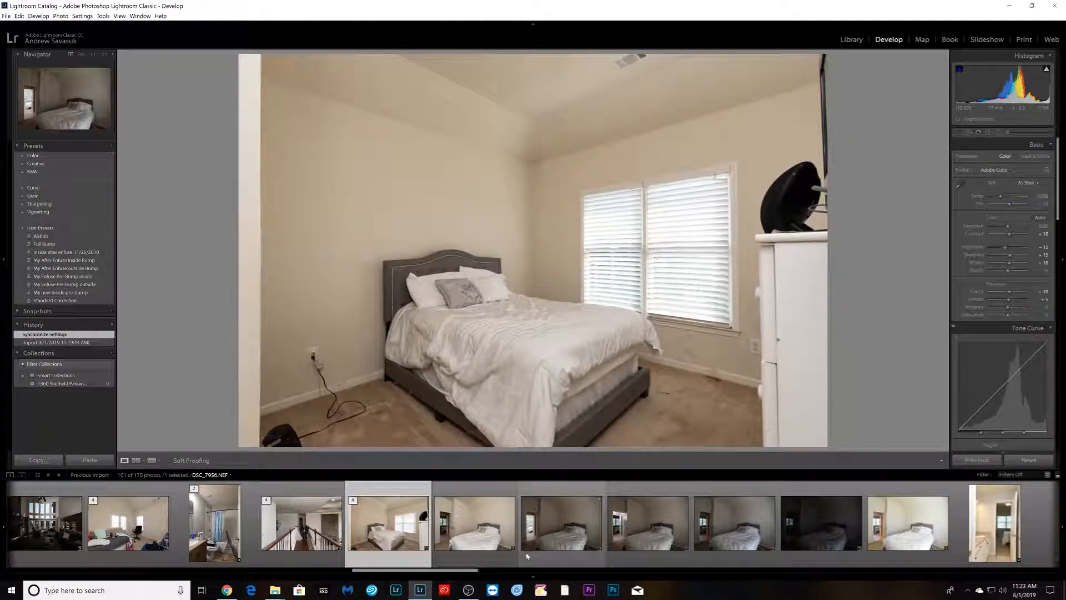
# - Stack the bracket of bedroom photos showing the bed beside the open door
pyautogui.click(483, 550)
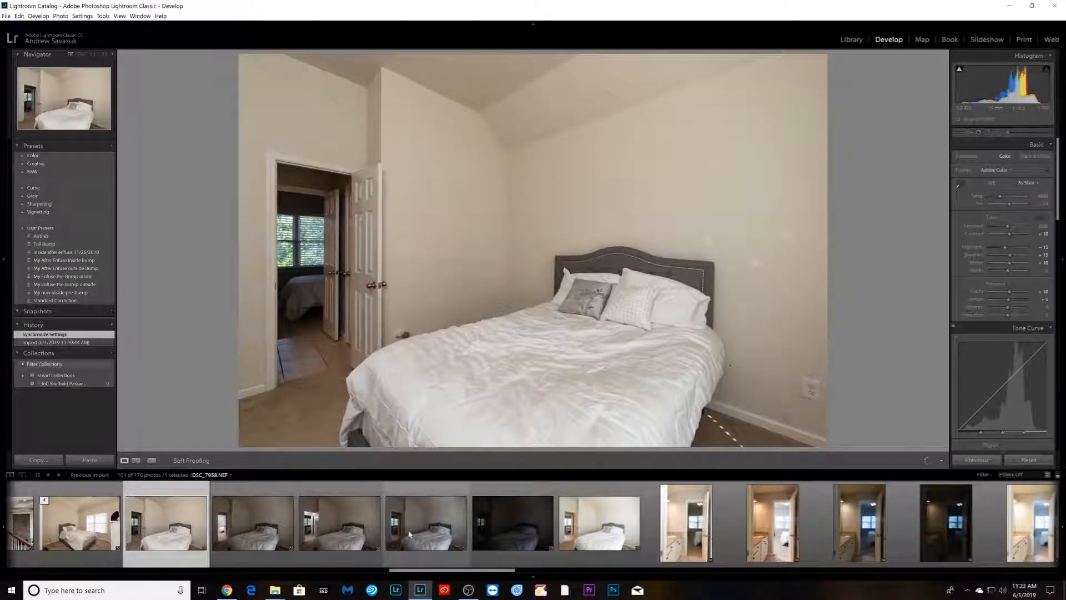
pyautogui.keyDown('shift'); pyautogui.click(597, 547); pyautogui.keyUp('shift')
pyautogui.rightClick(597, 546)
pyautogui.moveTo(683, 439)
pyautogui.click(731, 439)
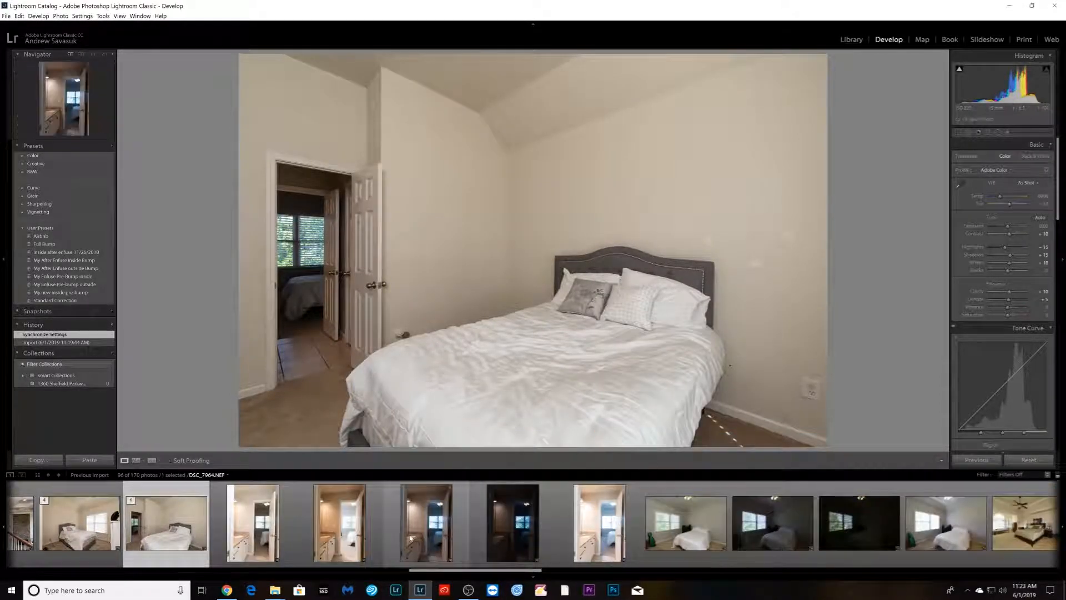
# - Stack the bracket of bathroom vanity photos looking into the bedroom
pyautogui.click(262, 542)
pyautogui.keyDown('shift'); pyautogui.click(591, 528); pyautogui.keyUp('shift')
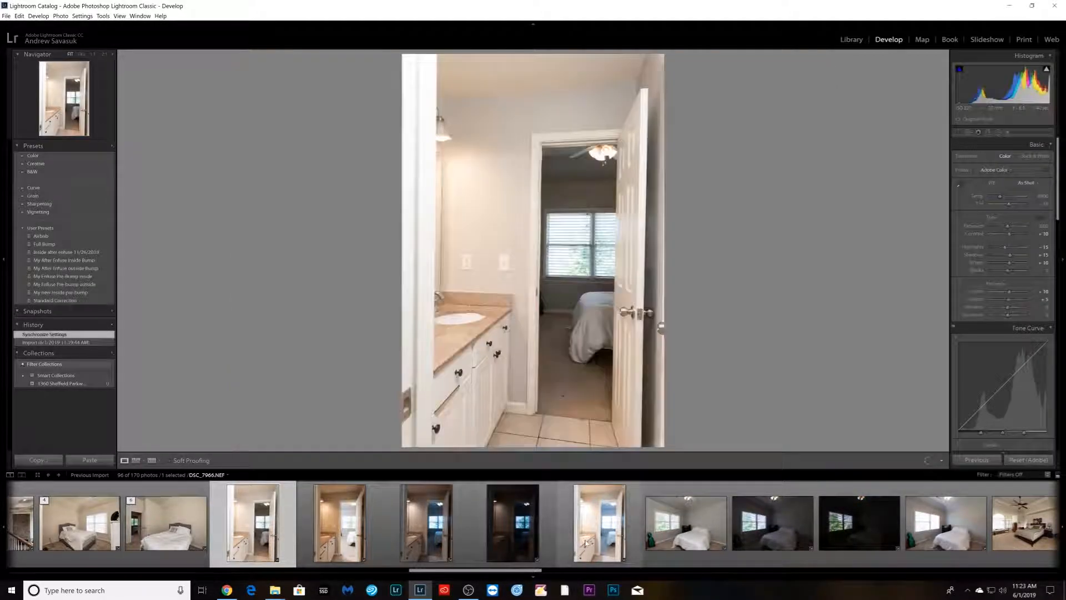
pyautogui.rightClick(589, 529)
pyautogui.moveTo(617, 435)
pyautogui.click(739, 435)
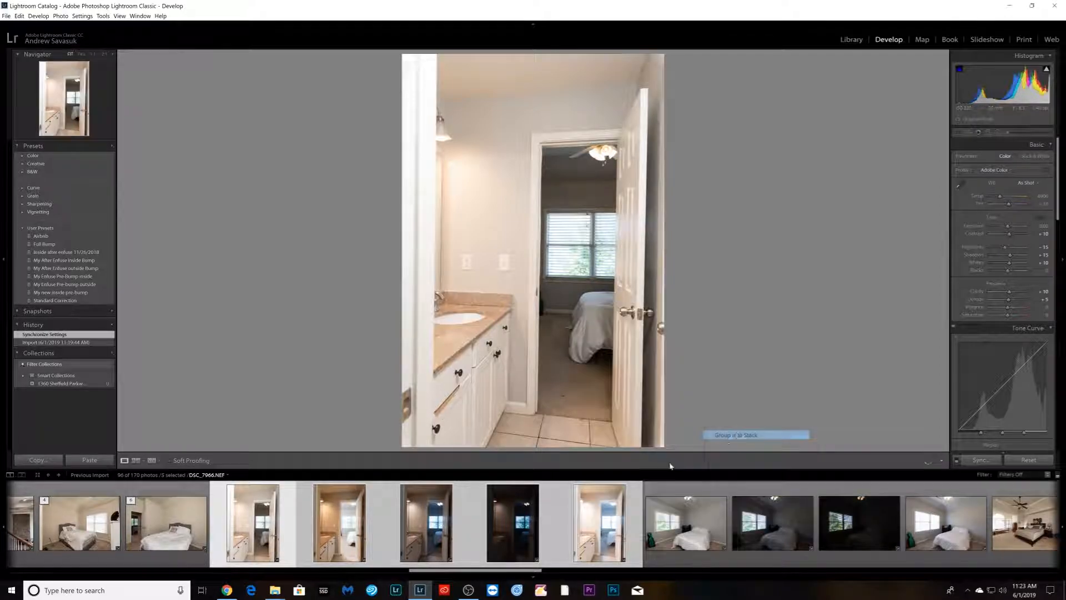
# - Stack the bracket of bedroom photos with the green instrument case
pyautogui.click(356, 550)
pyautogui.keyDown('shift'); pyautogui.click(600, 528); pyautogui.keyUp('shift')
pyautogui.rightClick(599, 550)
pyautogui.moveTo(622, 447)
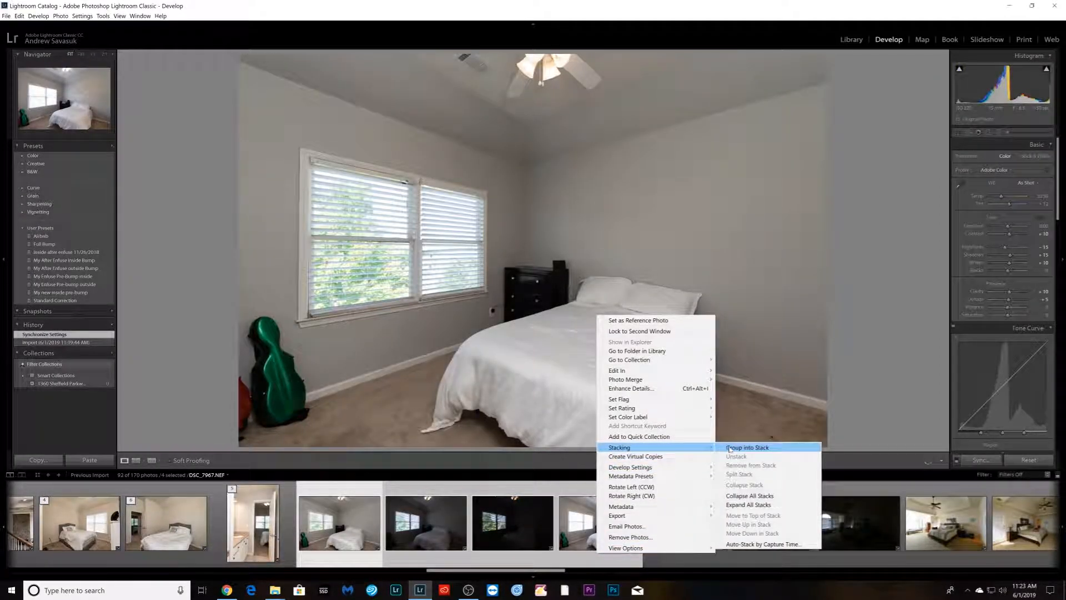
pyautogui.click(747, 448)
# - Stack the bracket of master bedroom photos with the ceiling fan and arched window
pyautogui.click(452, 554)
pyautogui.keyDown('shift'); pyautogui.click(675, 553); pyautogui.keyUp('shift')
pyautogui.rightClick(675, 553)
pyautogui.moveTo(738, 439)
pyautogui.click(819, 444)
# - Stack the bracket of master bedroom photos facing the patio door
pyautogui.click(513, 536)
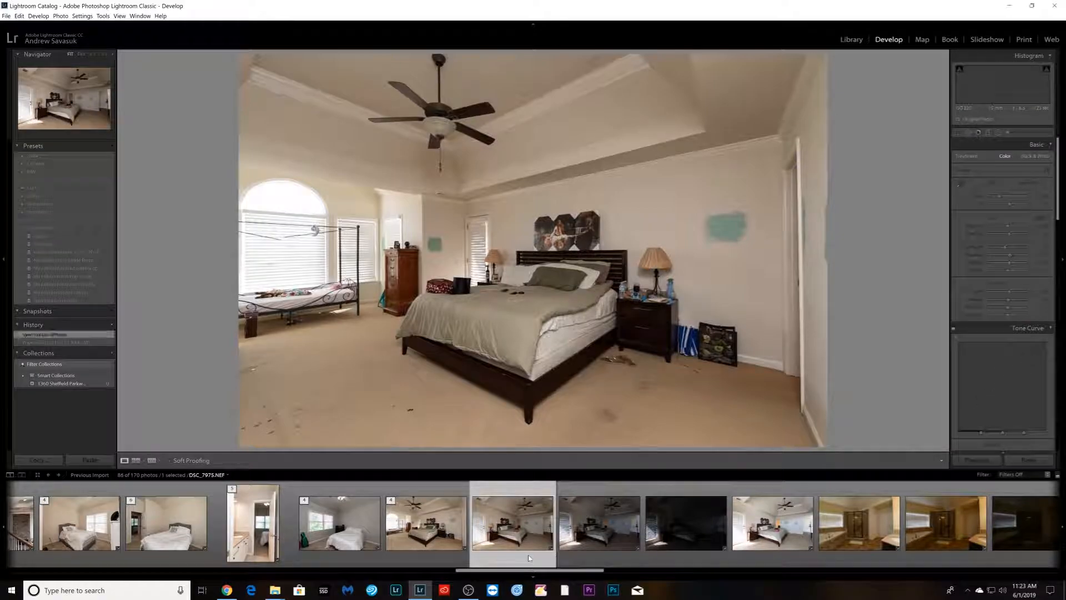
pyautogui.keyDown('shift'); pyautogui.click(467, 550); pyautogui.keyUp('shift')
pyautogui.rightClick(468, 549)
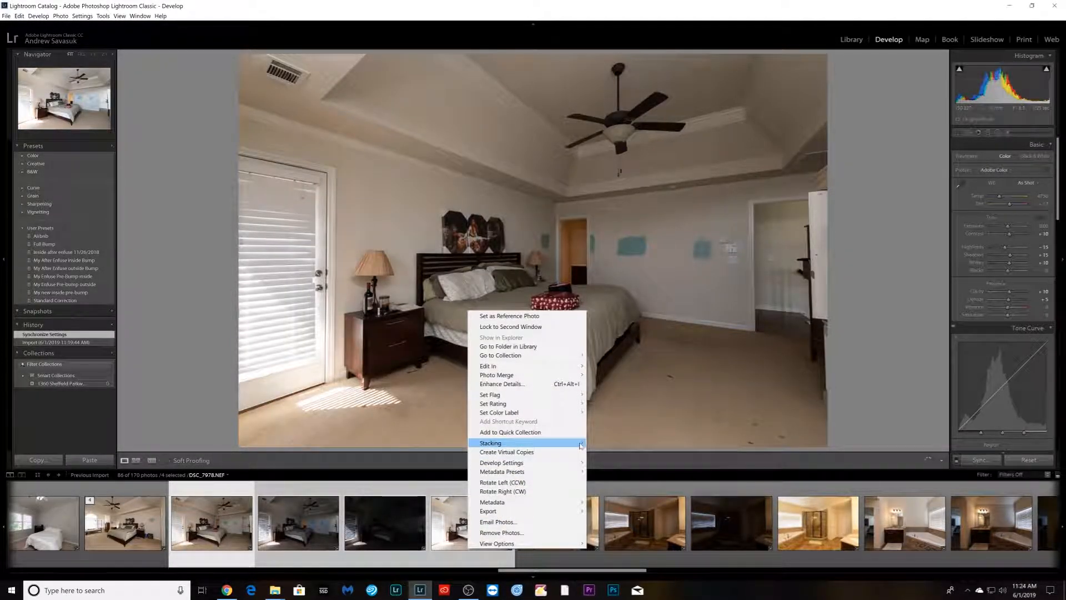
pyautogui.click(617, 443)
# - Set white balance to Auto on the bathroom shower photo and synchronize the settings across its bracket
pyautogui.click(312, 558)
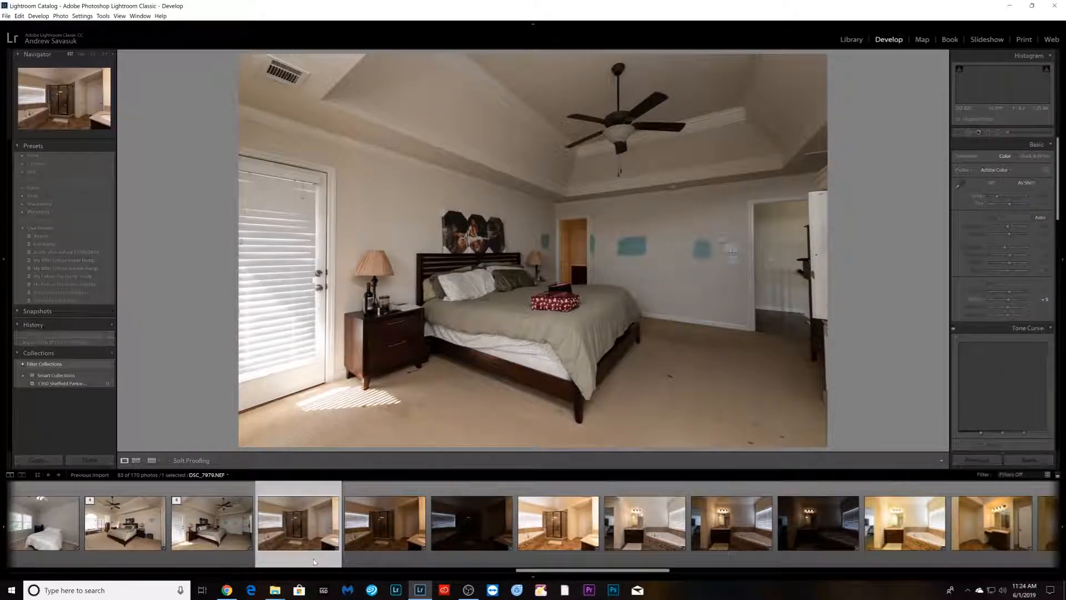
pyautogui.click(387, 558)
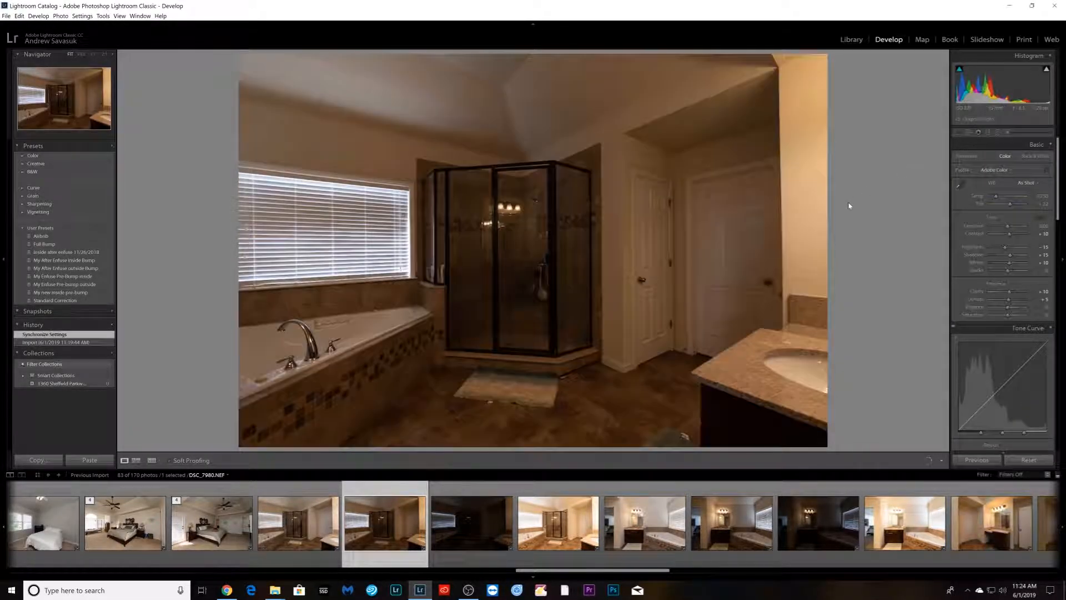
pyautogui.click(1028, 183)
pyautogui.click(1025, 190)
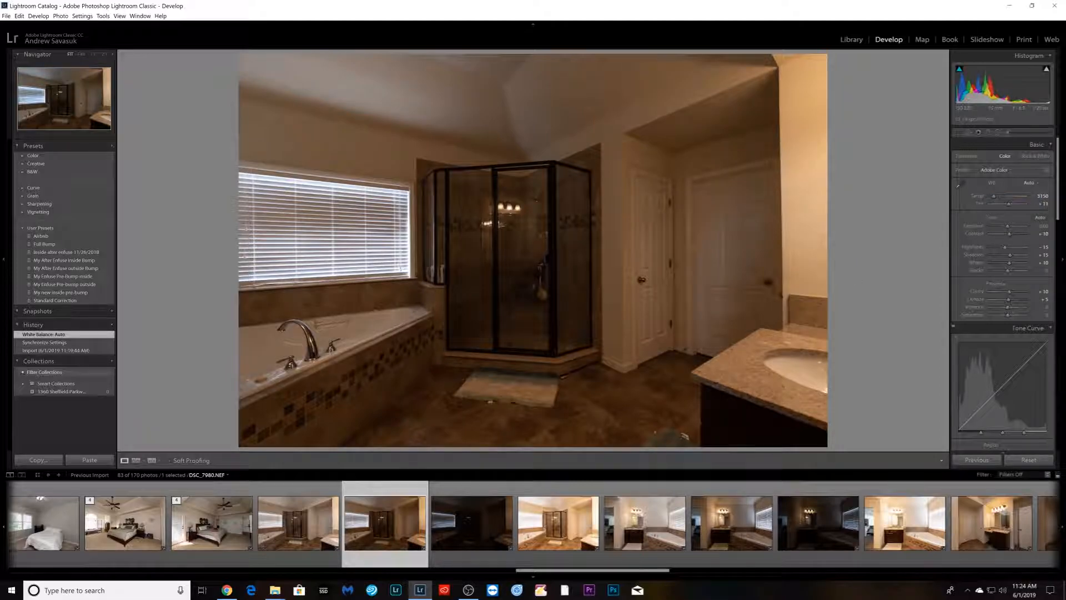
pyautogui.keyDown('shift'); pyautogui.click(580, 529); pyautogui.keyUp('shift')
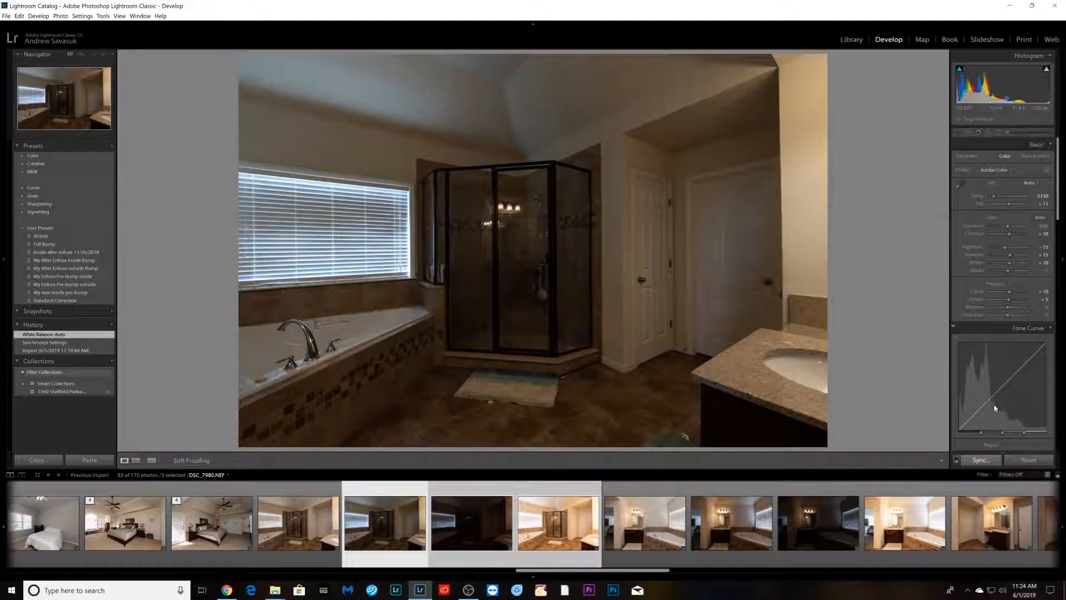
pyautogui.click(984, 460)
pyautogui.click(998, 202)
# - Stack the bracket of bathroom photos with the glass shower and tub
pyautogui.keyDown('ctrl'); pyautogui.click(298, 522); pyautogui.keyUp('ctrl')
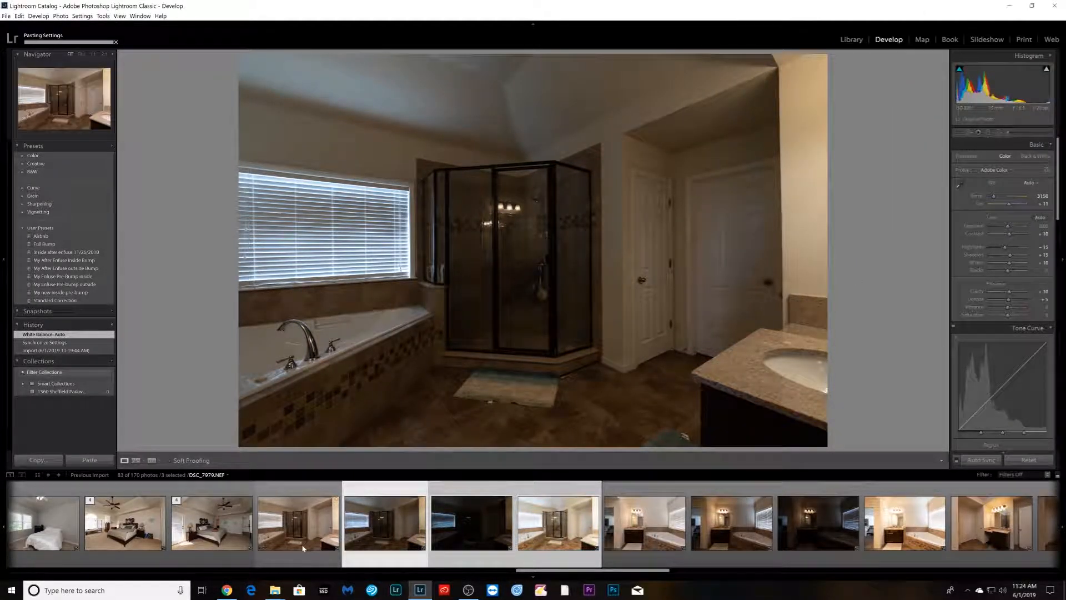
pyautogui.rightClick(301, 533)
pyautogui.moveTo(375, 441)
pyautogui.click(450, 441)
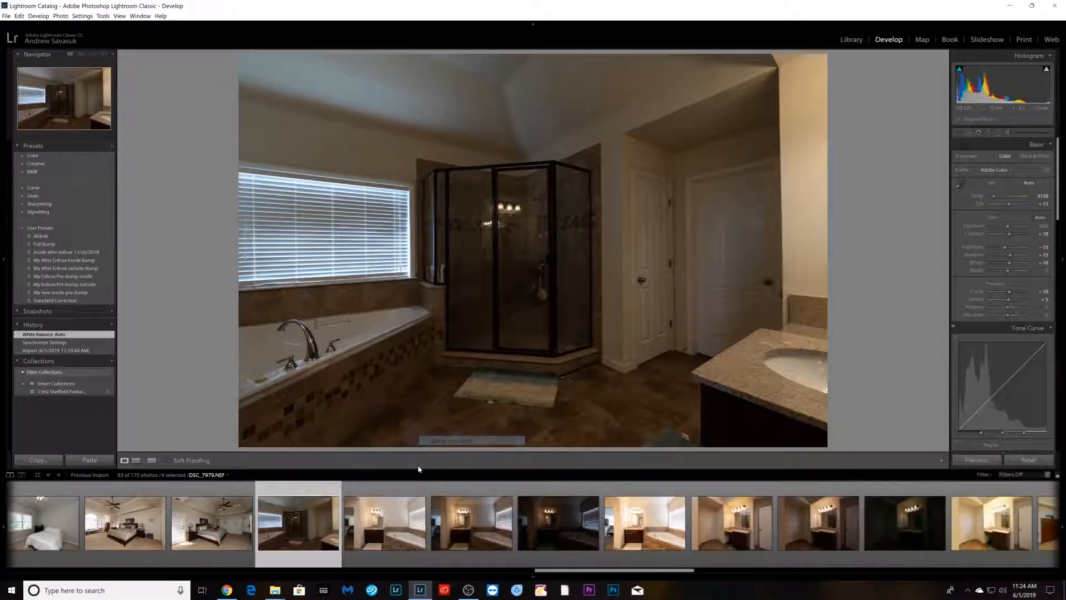
# - Set white balance to Auto on the corner tub photo and synchronize the settings to the following bathroom photos
pyautogui.click(446, 555)
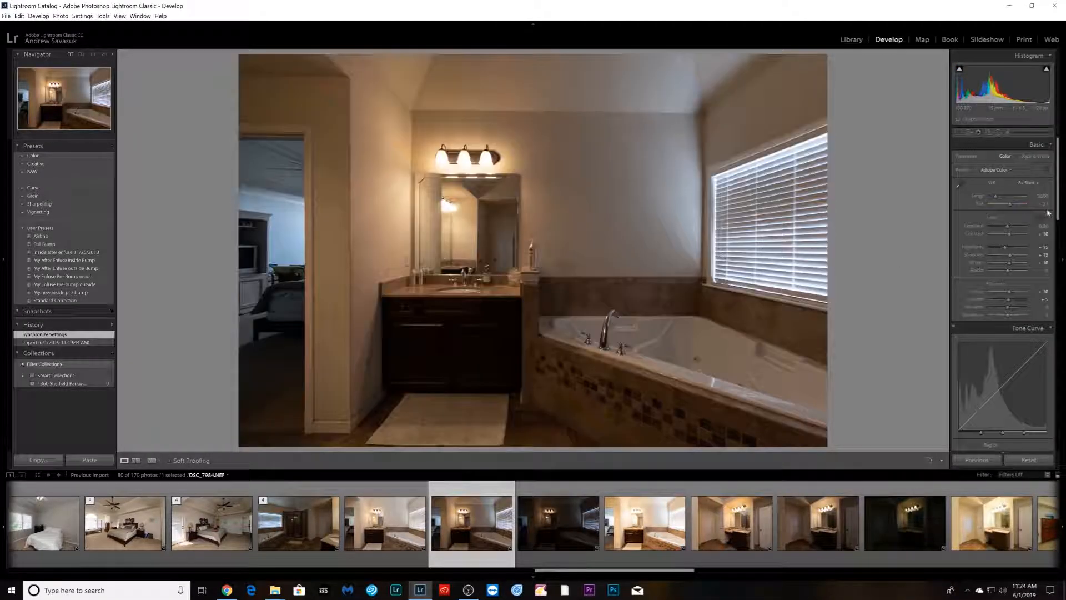
pyautogui.click(1032, 184)
pyautogui.click(1000, 199)
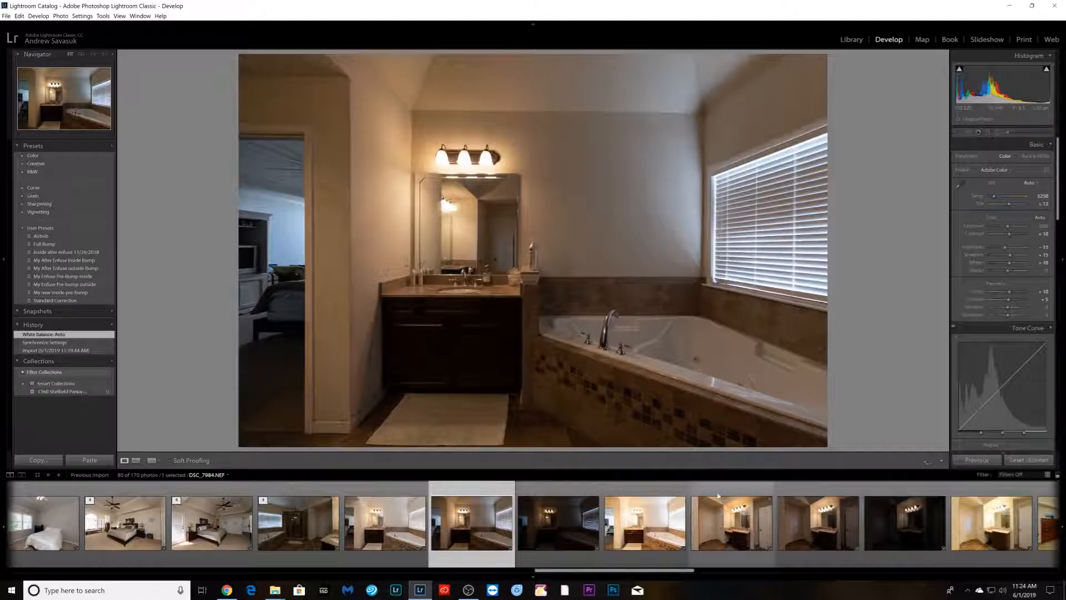
pyautogui.keyDown('shift'); pyautogui.click(978, 547); pyautogui.keyUp('shift')
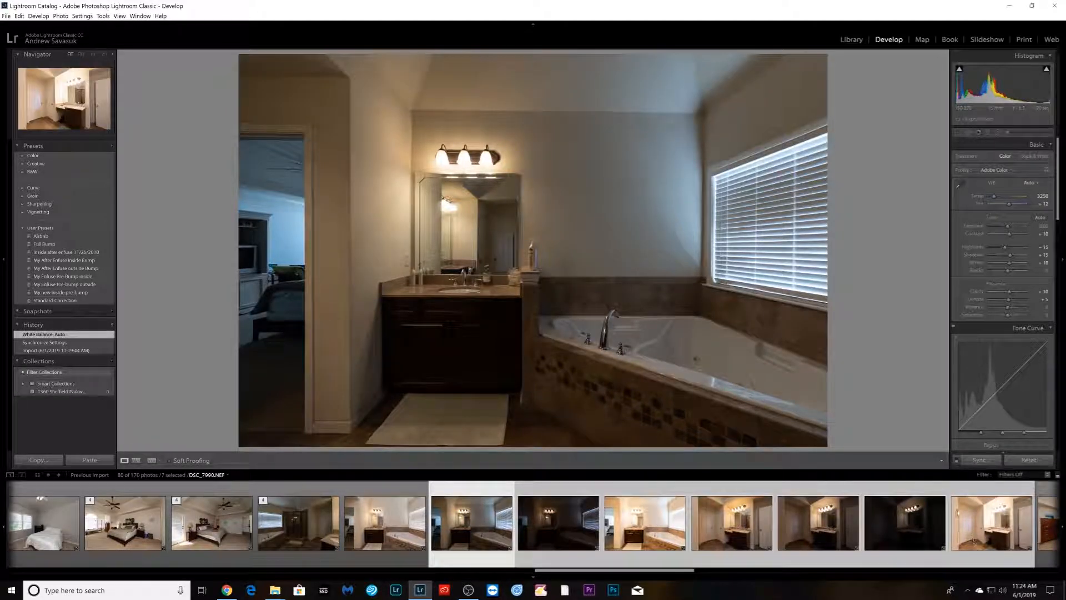
pyautogui.click(980, 460)
pyautogui.click(999, 201)
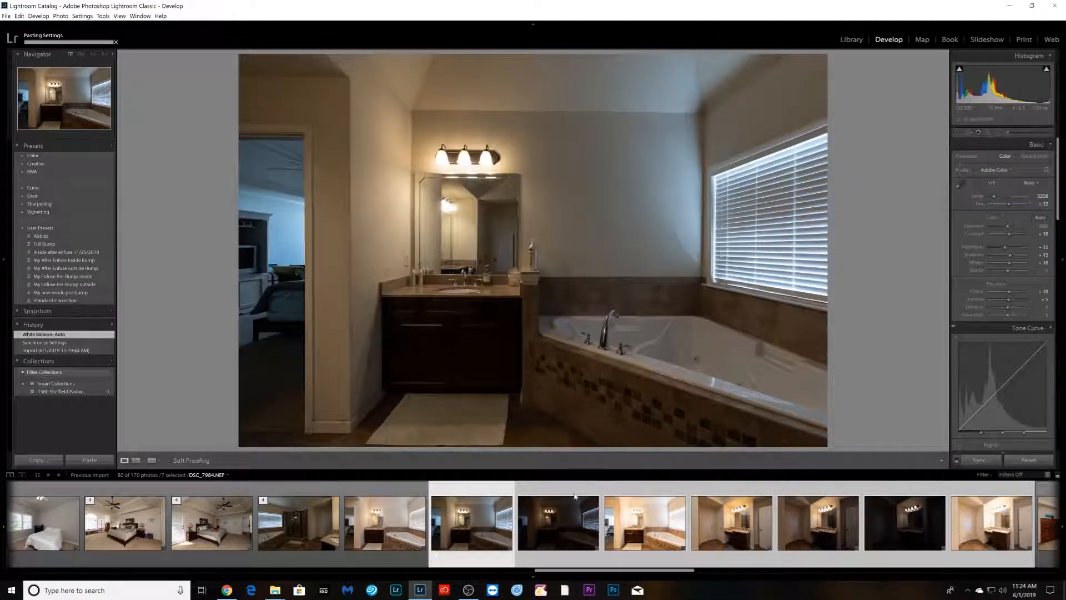
# - Stack the bracket of bathroom photos with the corner tub and vanity
pyautogui.click(401, 550)
pyautogui.keyDown('shift'); pyautogui.click(643, 543); pyautogui.keyUp('shift')
pyautogui.rightClick(643, 544)
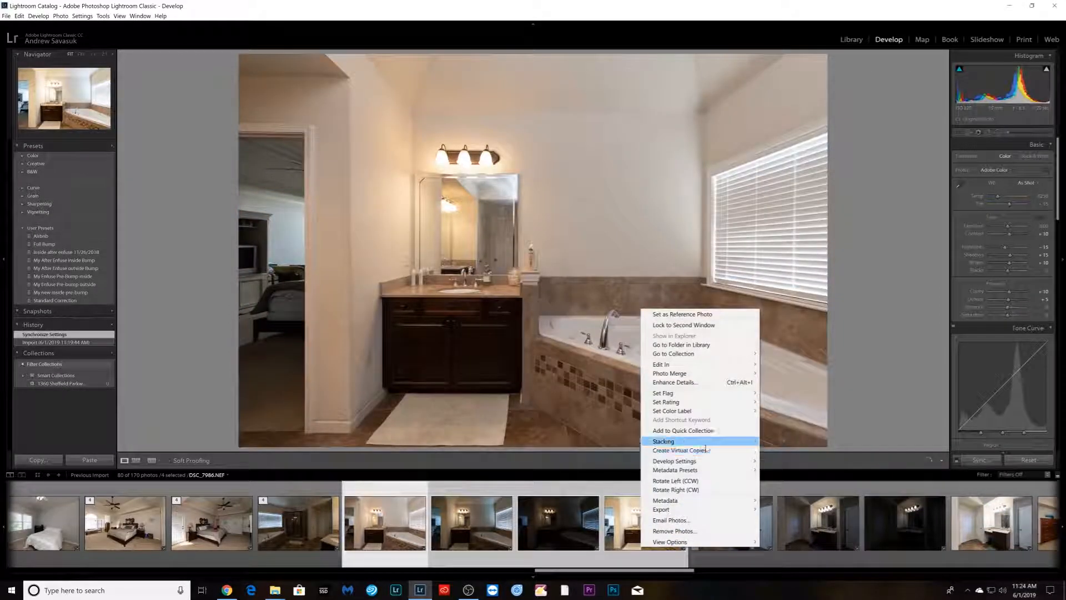
pyautogui.moveTo(710, 446)
pyautogui.click(795, 442)
# - Stack the bracket of bathroom vanity photos with the two white doors
pyautogui.click(471, 527)
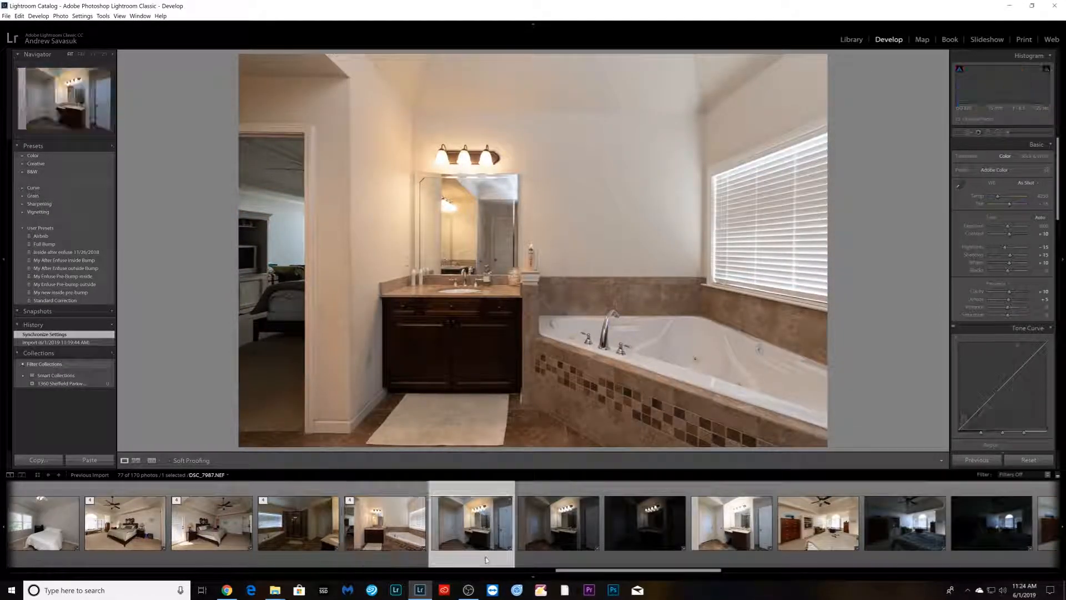
pyautogui.keyDown('shift'); pyautogui.click(736, 542); pyautogui.keyUp('shift')
pyautogui.rightClick(736, 541)
pyautogui.moveTo(789, 440)
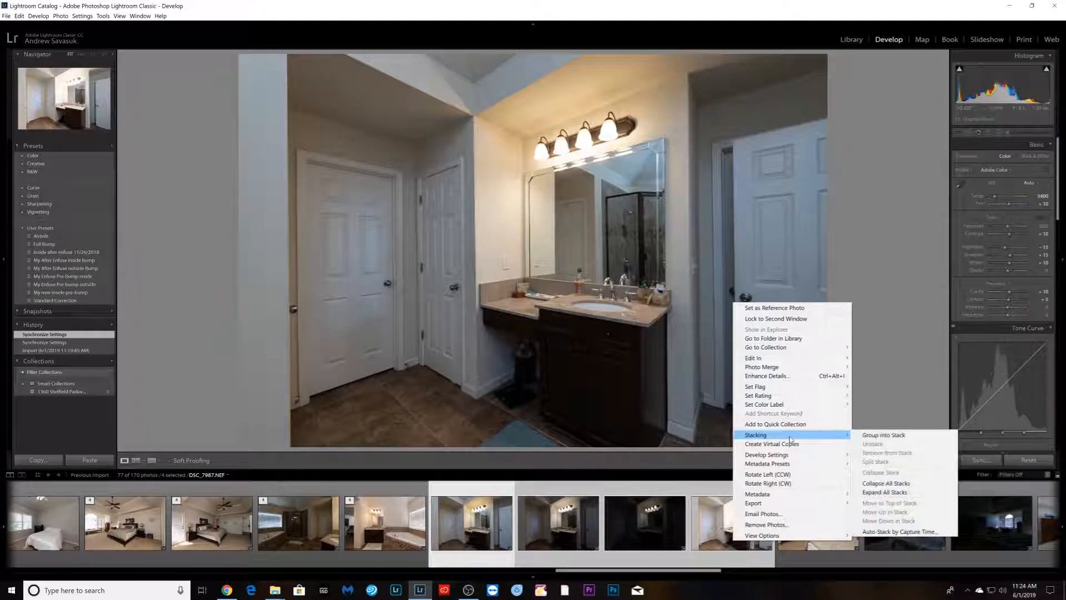
pyautogui.click(882, 436)
# - Stack the bracket of bedroom photos with the dresser and television cabinet
pyautogui.click(547, 545)
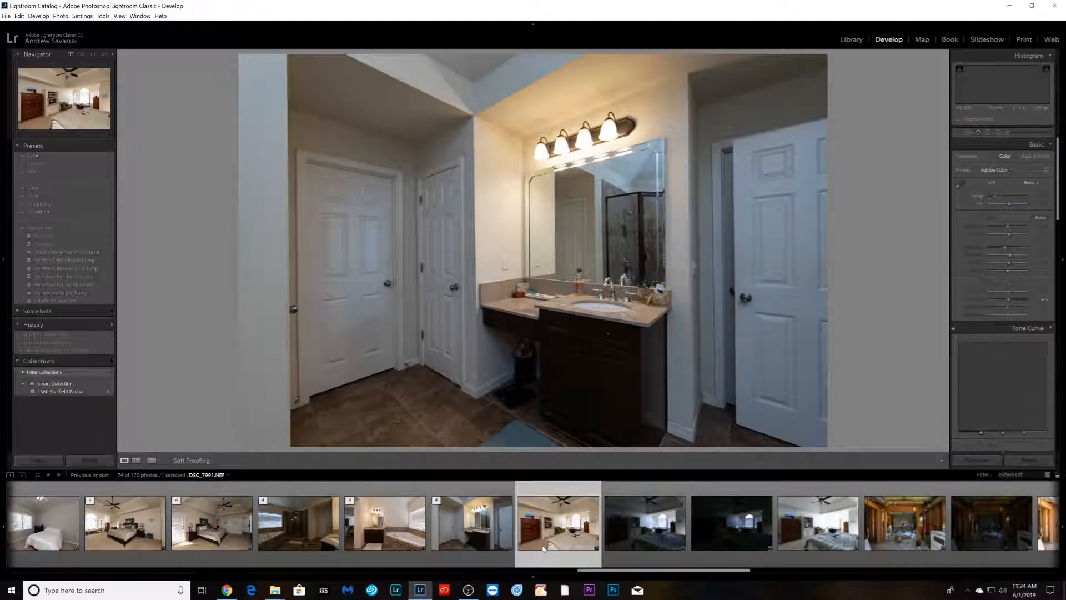
pyautogui.scroll(-3, 543, 549)
pyautogui.keyDown('shift'); pyautogui.click(542, 549); pyautogui.keyUp('shift')
pyautogui.rightClick(537, 550)
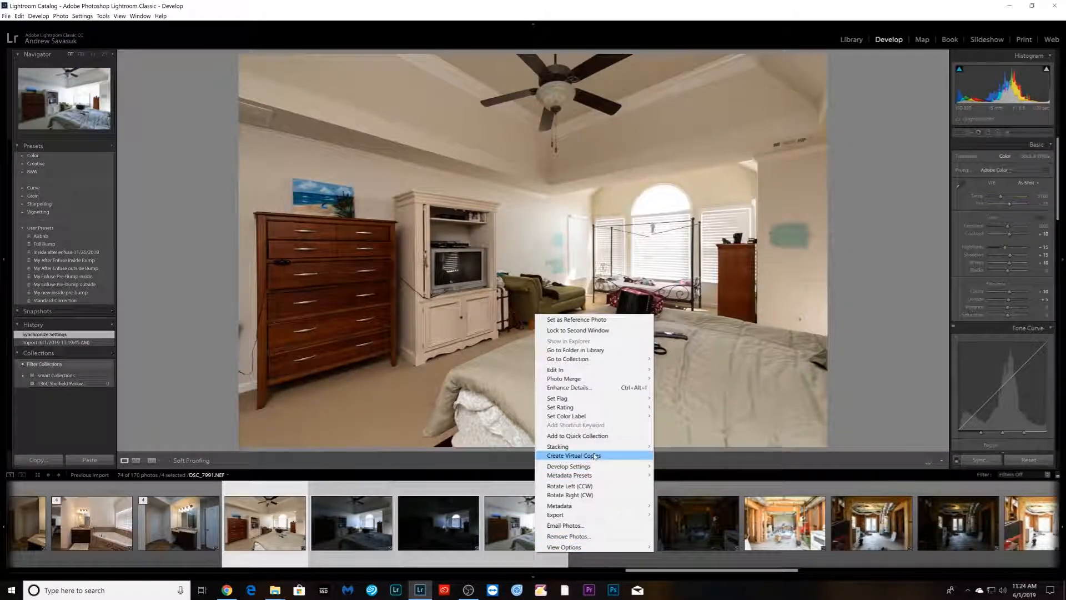
pyautogui.moveTo(599, 448)
pyautogui.click(683, 446)
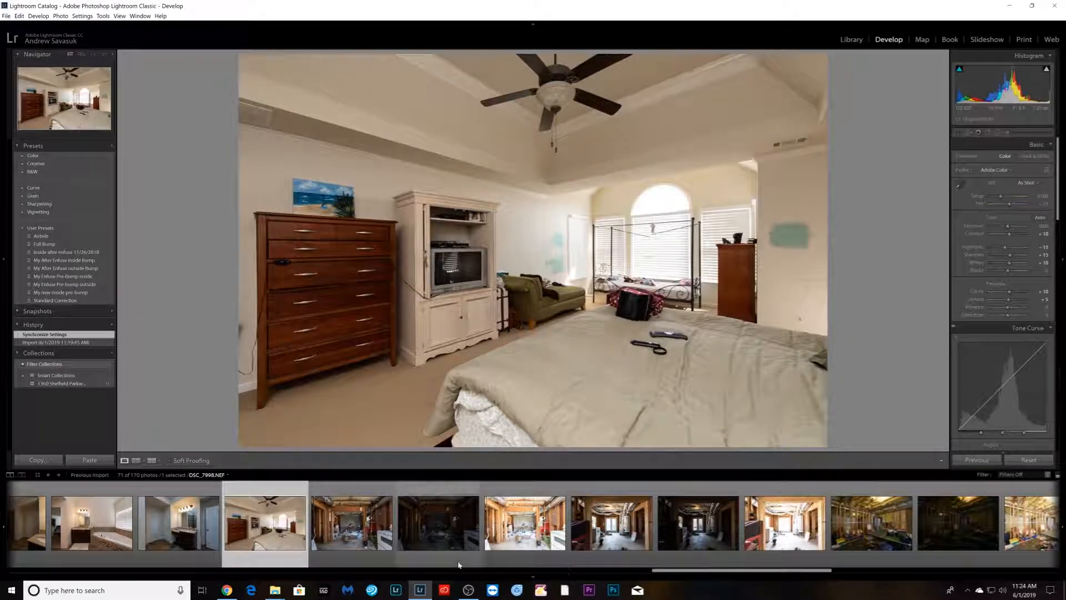
# - Set white balance to Auto on the unfinished basement photo and synchronize the settings across the remaining basement photos
pyautogui.click(358, 550)
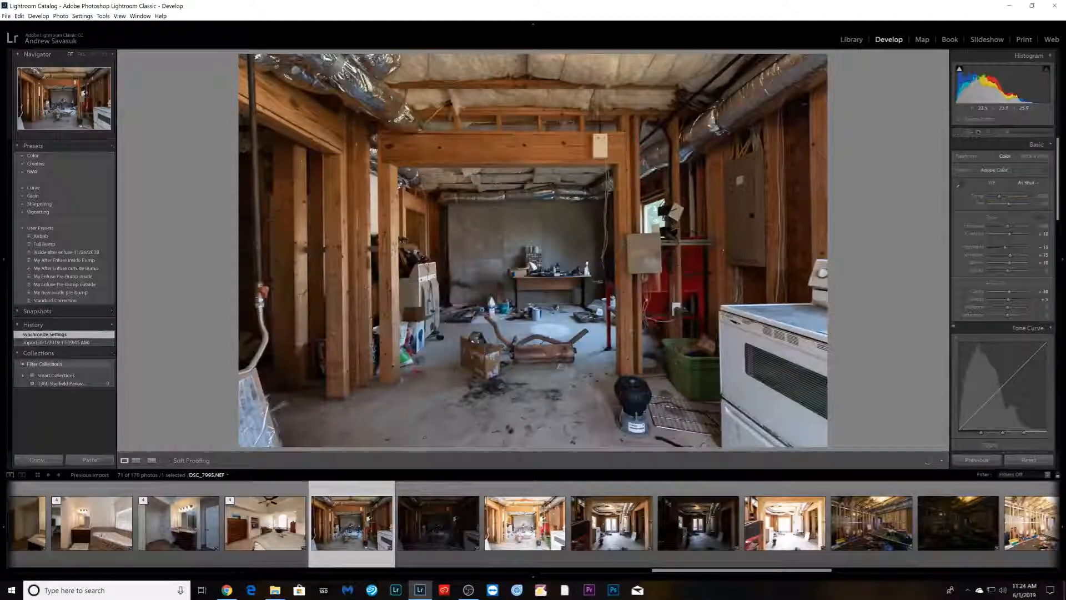
pyautogui.click(1026, 184)
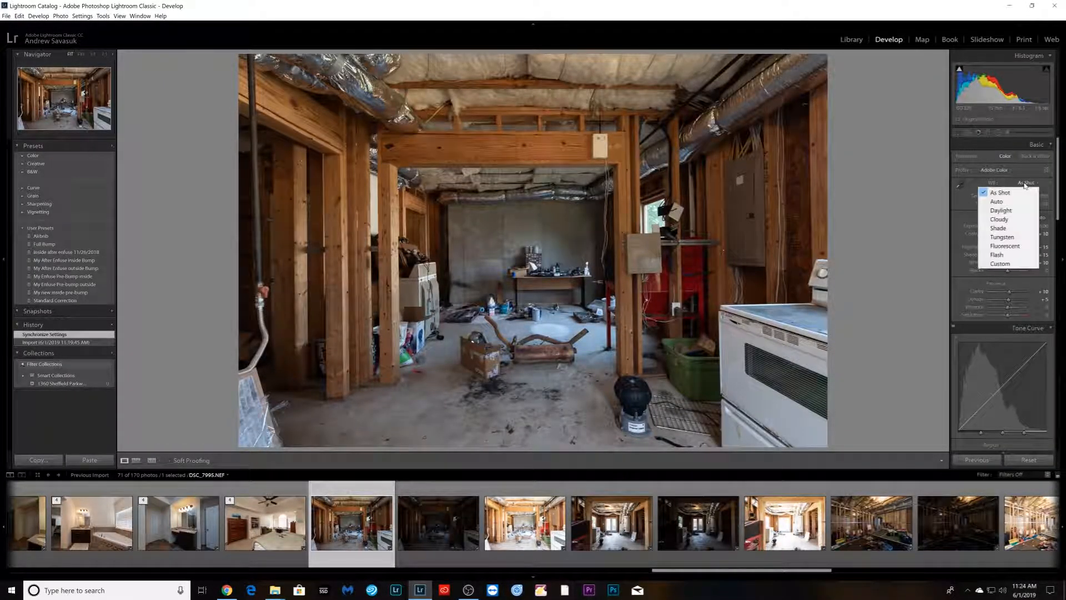
pyautogui.click(1018, 202)
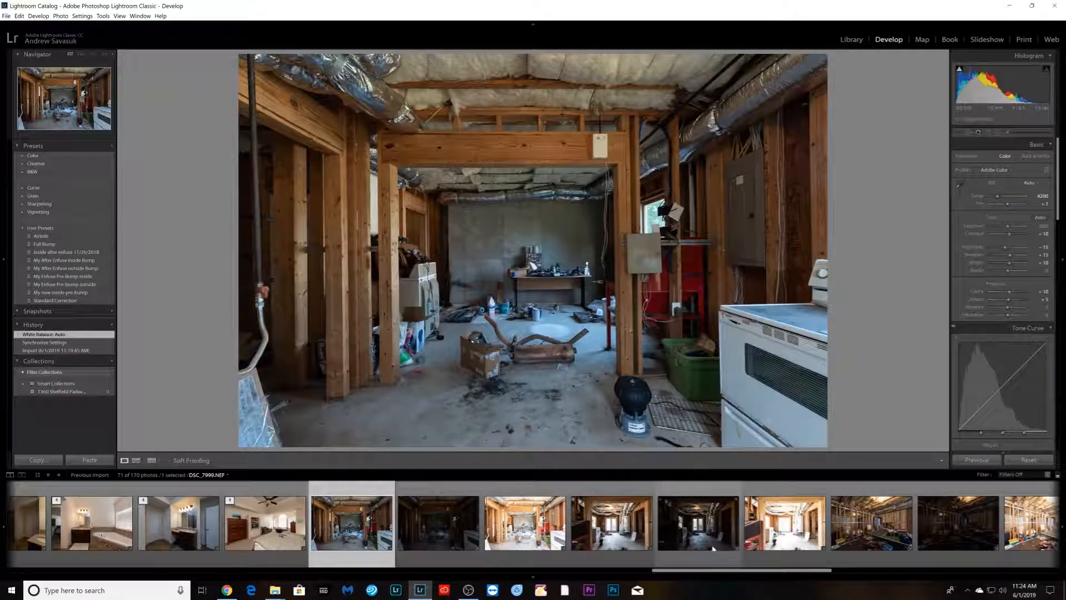
pyautogui.scroll(-5, 715, 534)
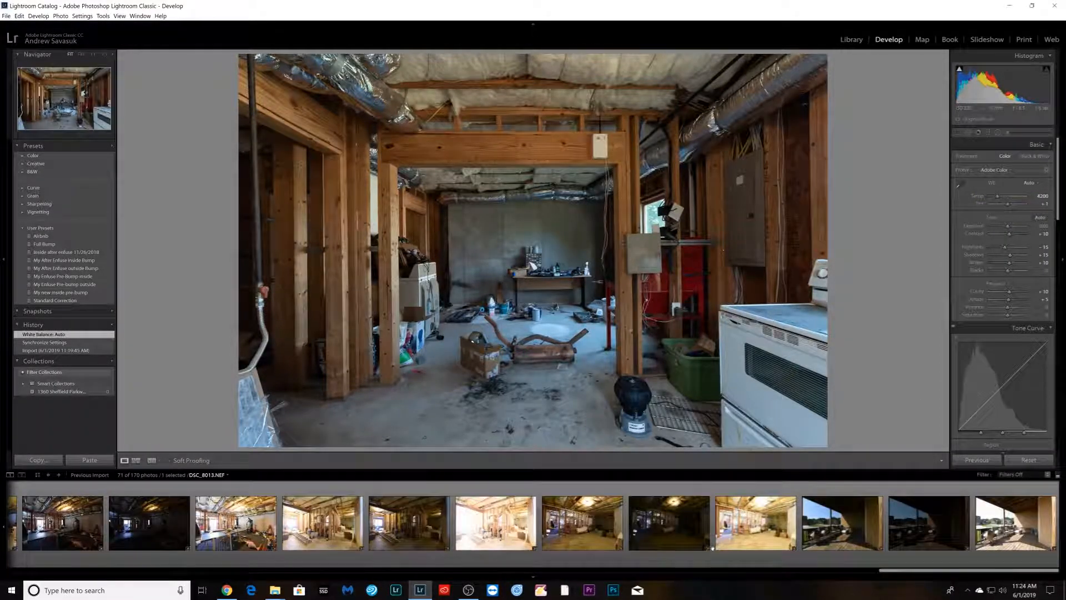
pyautogui.keyDown('shift'); pyautogui.click(716, 533); pyautogui.keyUp('shift')
pyautogui.click(980, 460)
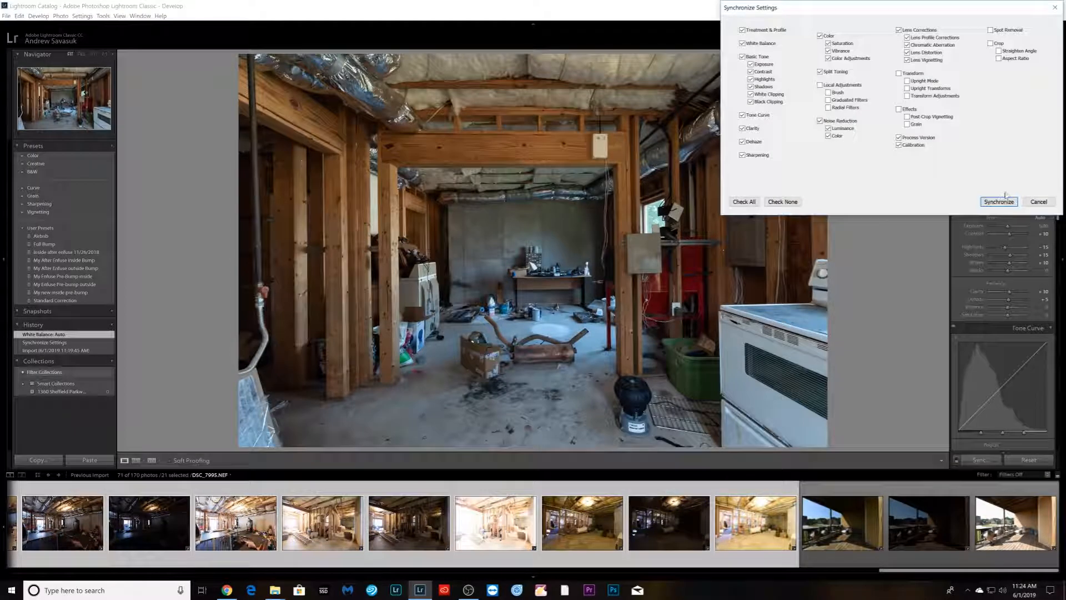
pyautogui.click(999, 203)
# - Stack the bracket of unfinished basement photos with the white stove
pyautogui.scroll(3, 619, 533)
pyautogui.scroll(5, 620, 534)
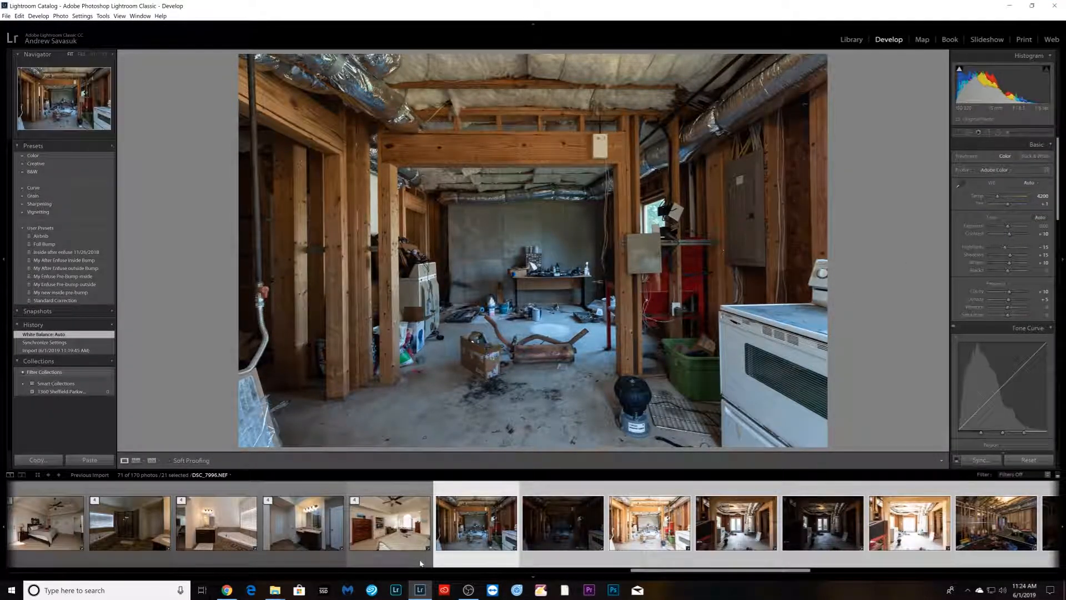
pyautogui.click(414, 562)
pyautogui.click(476, 561)
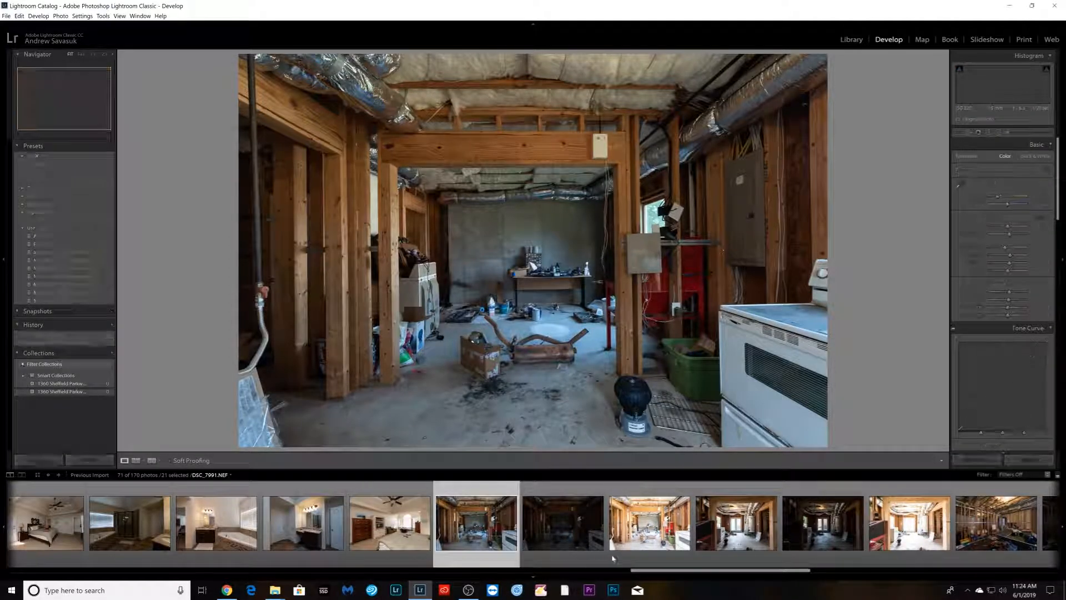
pyautogui.keyDown('shift'); pyautogui.click(641, 557); pyautogui.keyUp('shift')
pyautogui.rightClick(642, 557)
pyautogui.moveTo(689, 449)
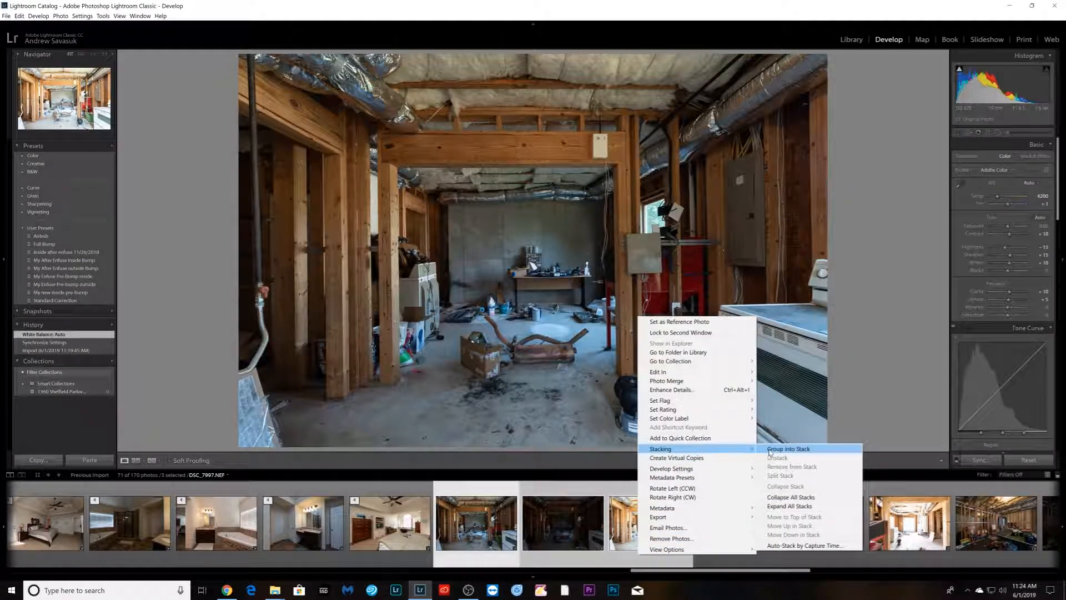
pyautogui.click(783, 450)
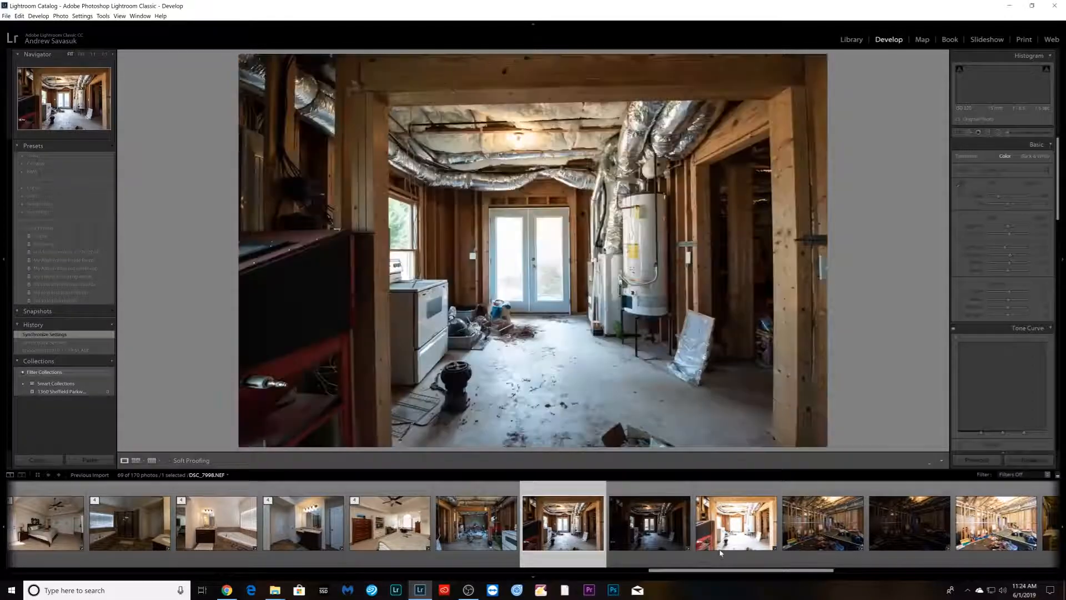
# - Try to stack the single utility room photo with the water heater
pyautogui.rightClick(721, 552)
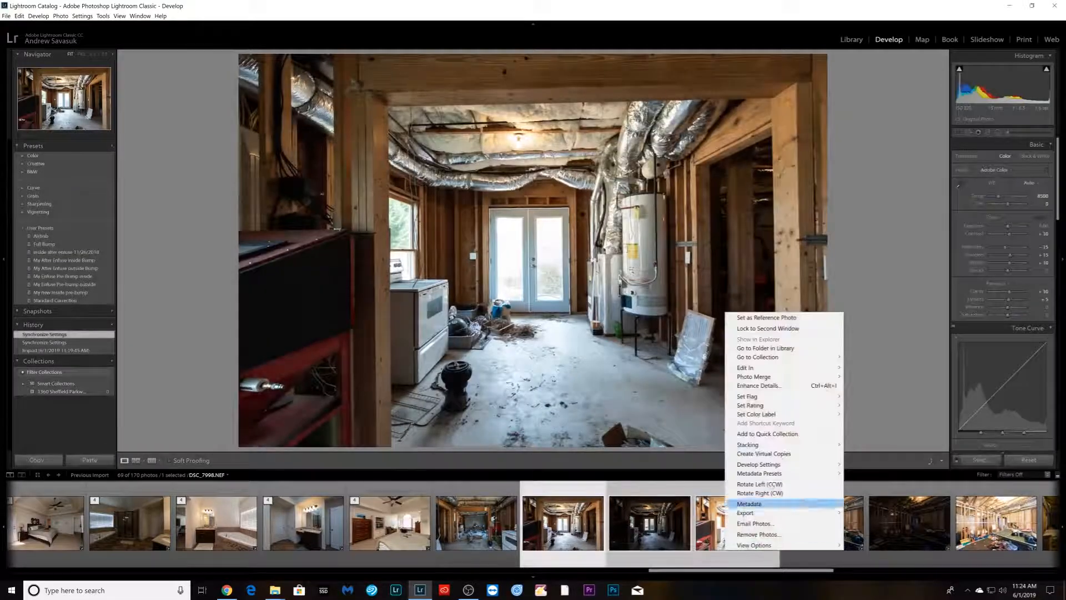
pyautogui.moveTo(787, 447)
pyautogui.click(861, 446)
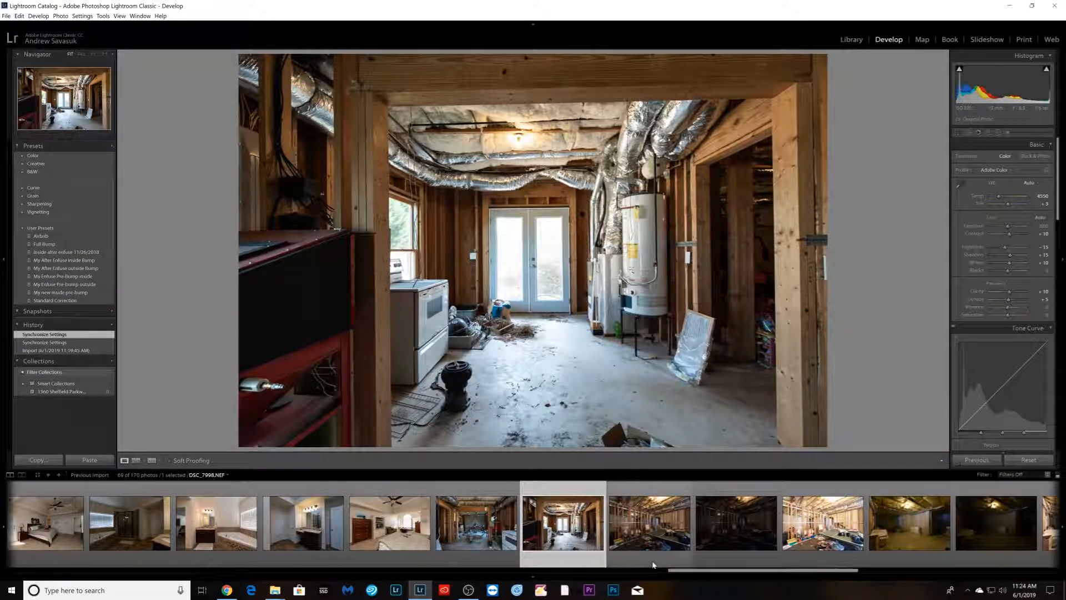
# - Stack the bracket of utility room photos with the water heater and French doors
pyautogui.click(655, 553)
pyautogui.scroll(-2, 555, 524)
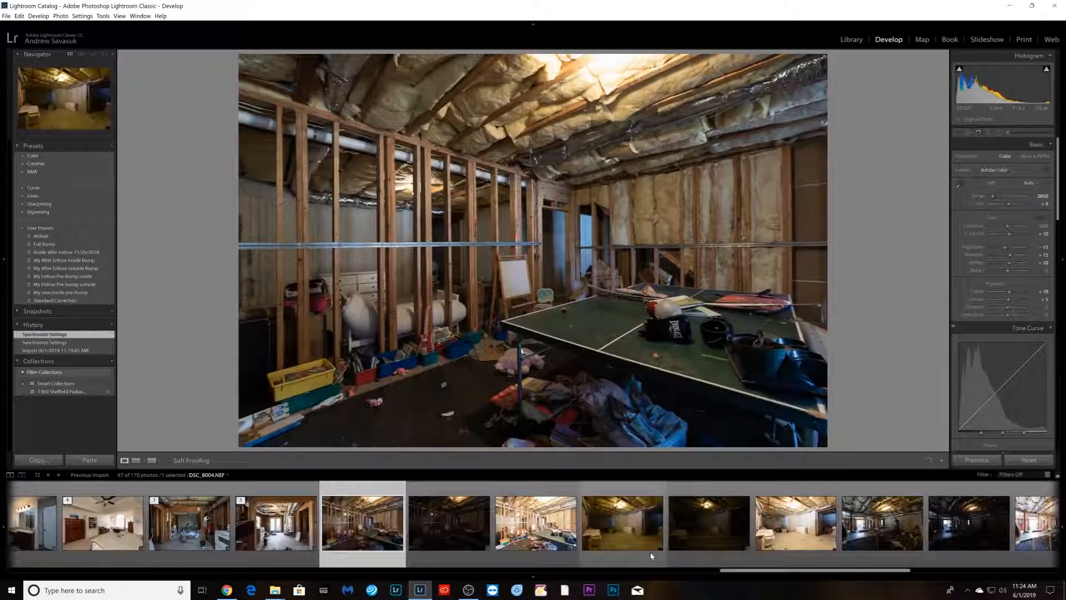
pyautogui.keyDown('shift'); pyautogui.click(519, 558); pyautogui.keyUp('shift')
pyautogui.rightClick(520, 557)
pyautogui.moveTo(580, 449)
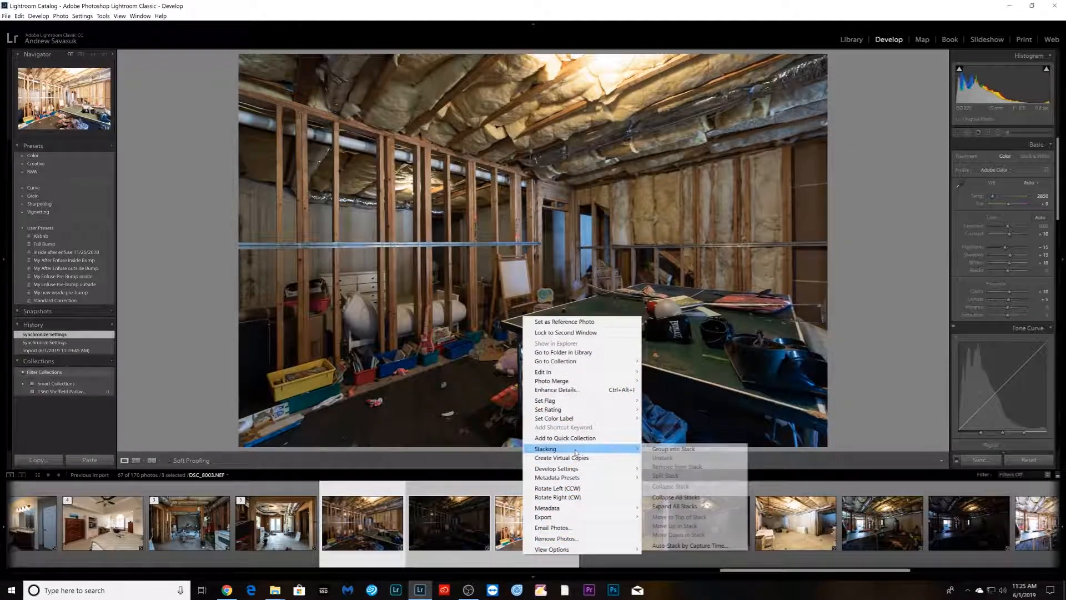
pyautogui.click(661, 449)
# - Stack the bracket of basement photos with the bed and white dresser
pyautogui.press('Right')
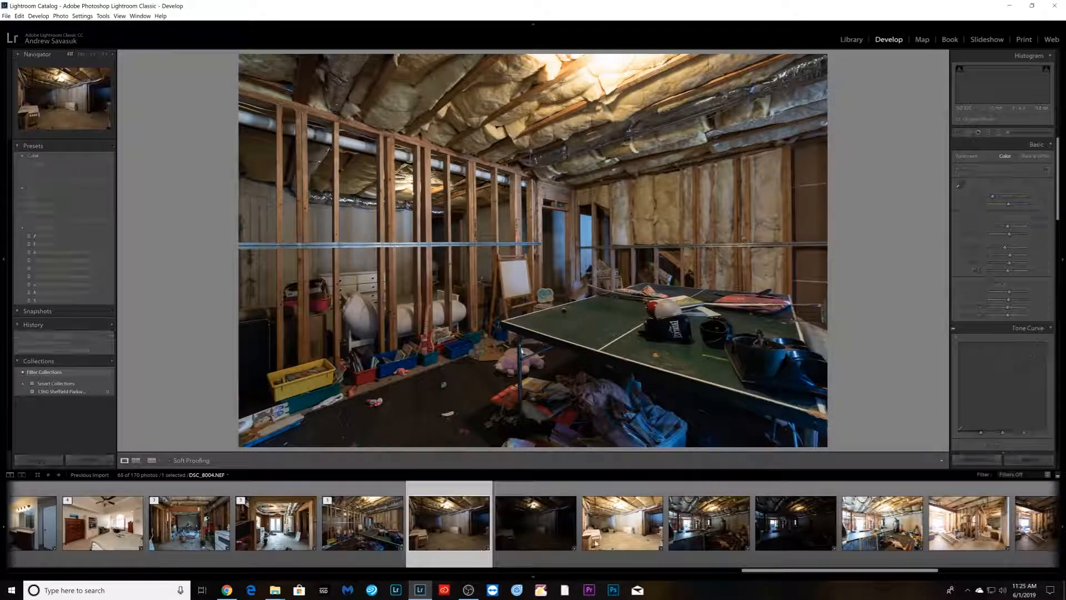
pyautogui.rightClick(604, 549)
pyautogui.moveTo(666, 439)
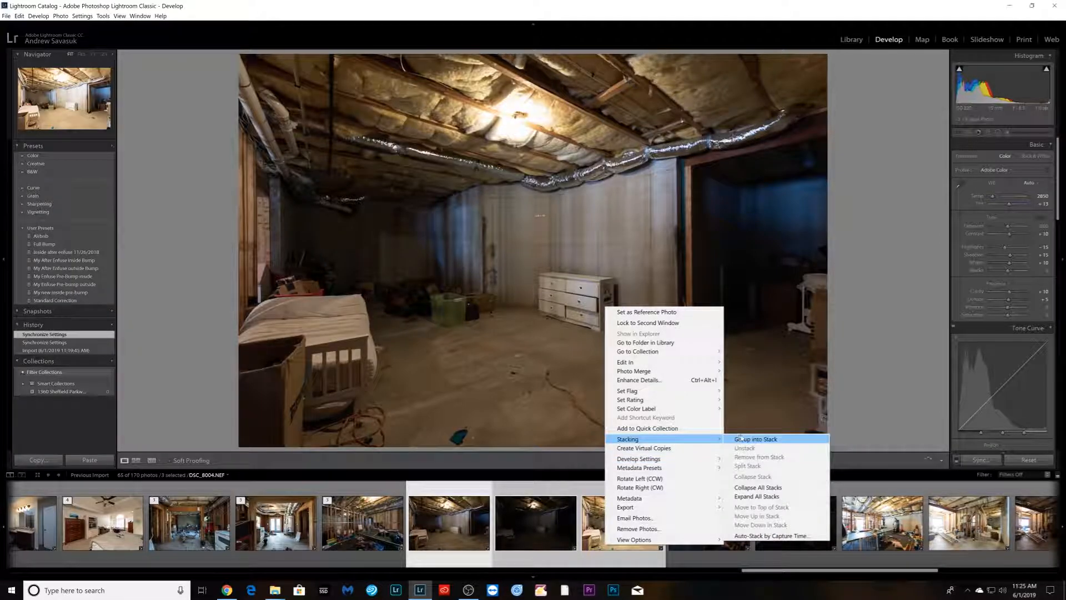
pyautogui.click(753, 441)
# - Stack the bracket of basement photos with the ping-pong table and weight machine
pyautogui.press('Right')
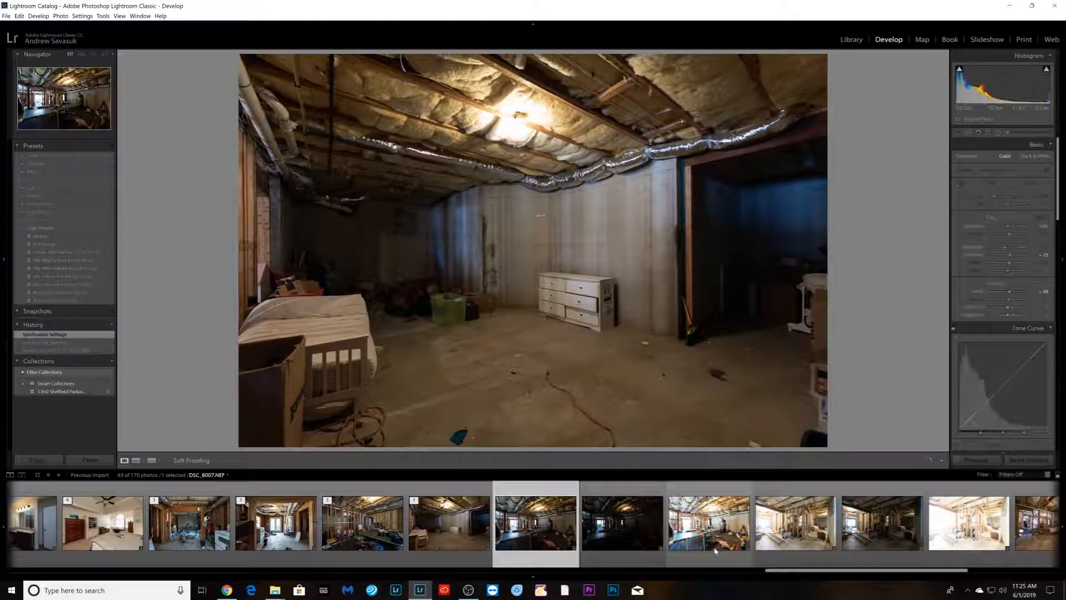
pyautogui.keyDown('shift'); pyautogui.click(716, 553); pyautogui.keyUp('shift')
pyautogui.rightClick(718, 552)
pyautogui.moveTo(816, 446)
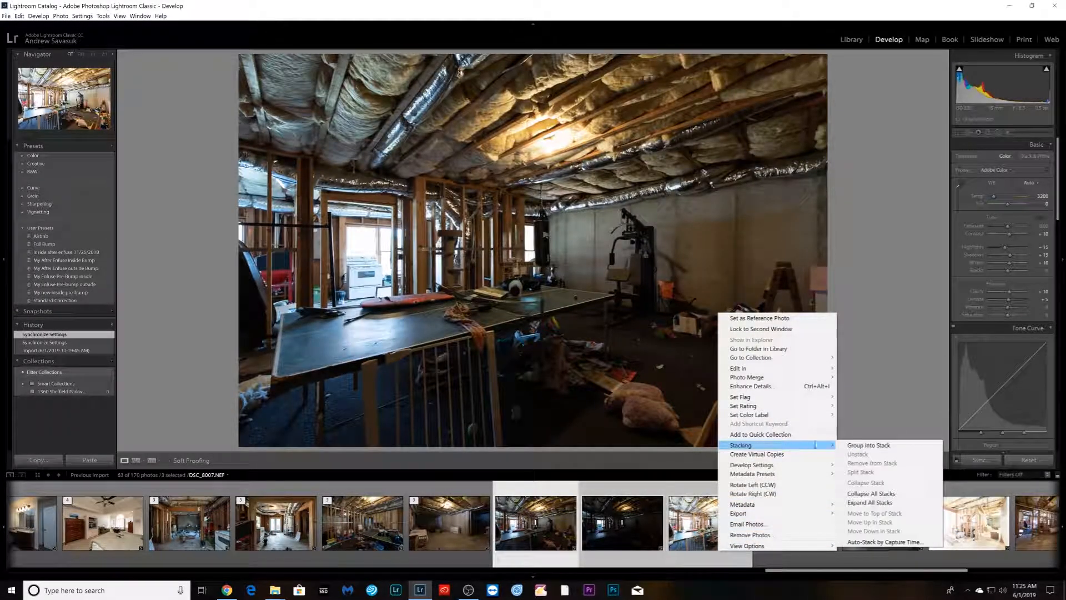
pyautogui.click(873, 446)
# - Stack the bracket of basement photos with the ladder lying on the floor
pyautogui.press('Right')
pyautogui.keyDown('shift'); pyautogui.click(782, 553); pyautogui.keyUp('shift')
pyautogui.rightClick(784, 555)
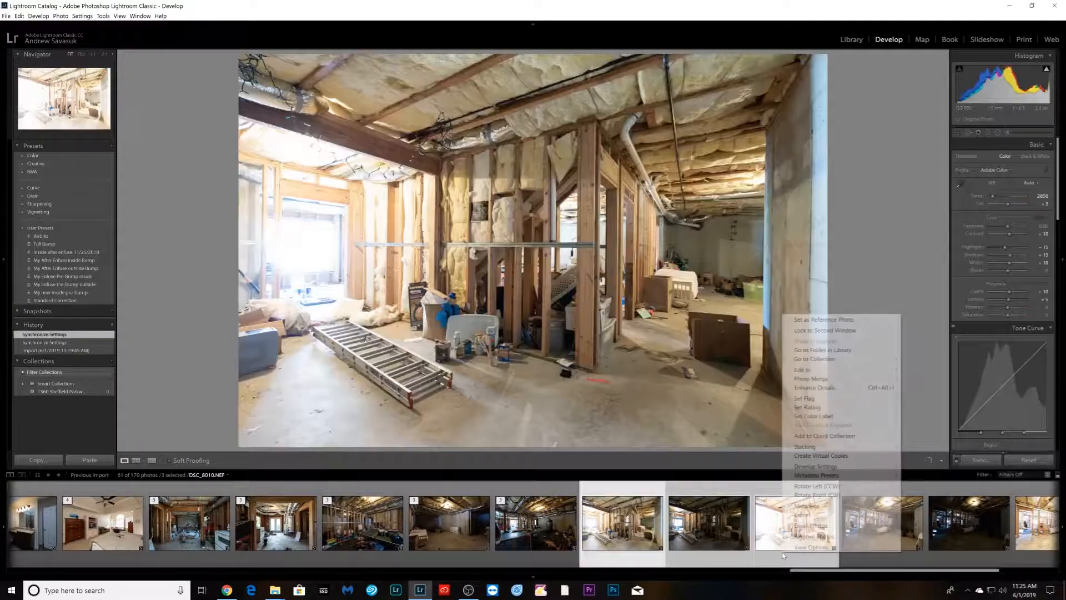
pyautogui.moveTo(817, 446)
pyautogui.click(873, 446)
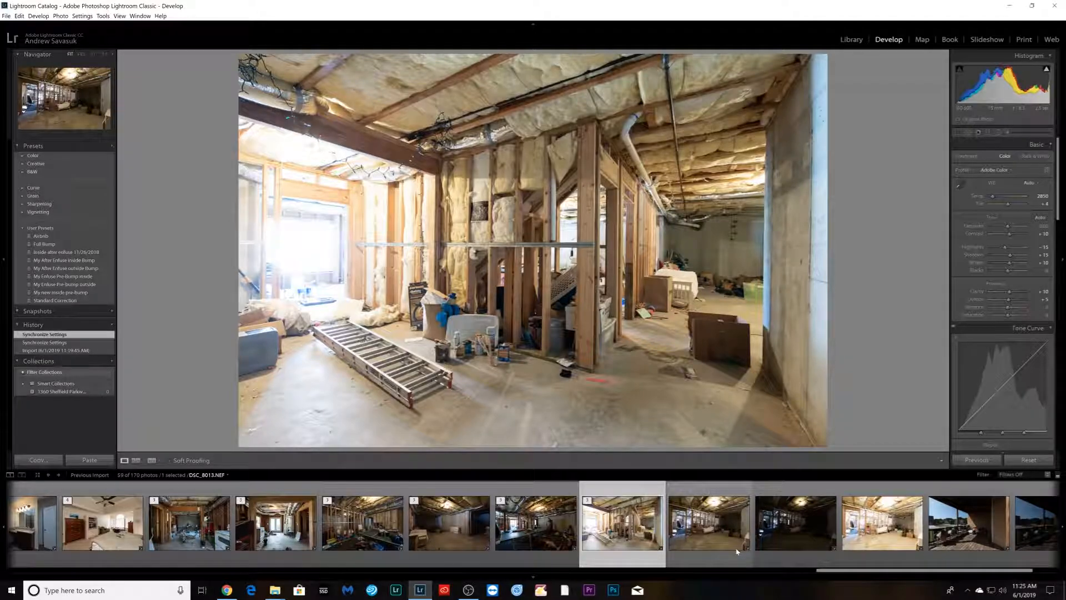
# - Stack the bracket of basement photos with the small bed and stacked boxes
pyautogui.click(737, 552)
pyautogui.rightClick(888, 549)
pyautogui.moveTo(948, 447)
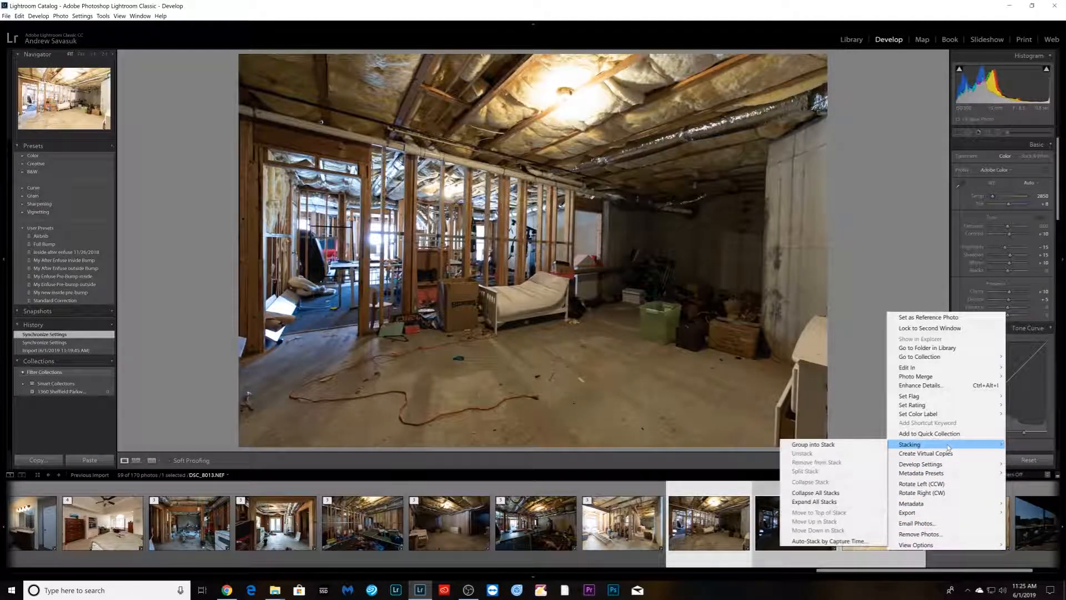
pyautogui.click(819, 446)
# - Stack the bracket of covered deck photos with the patio chairs
pyautogui.press('Right')
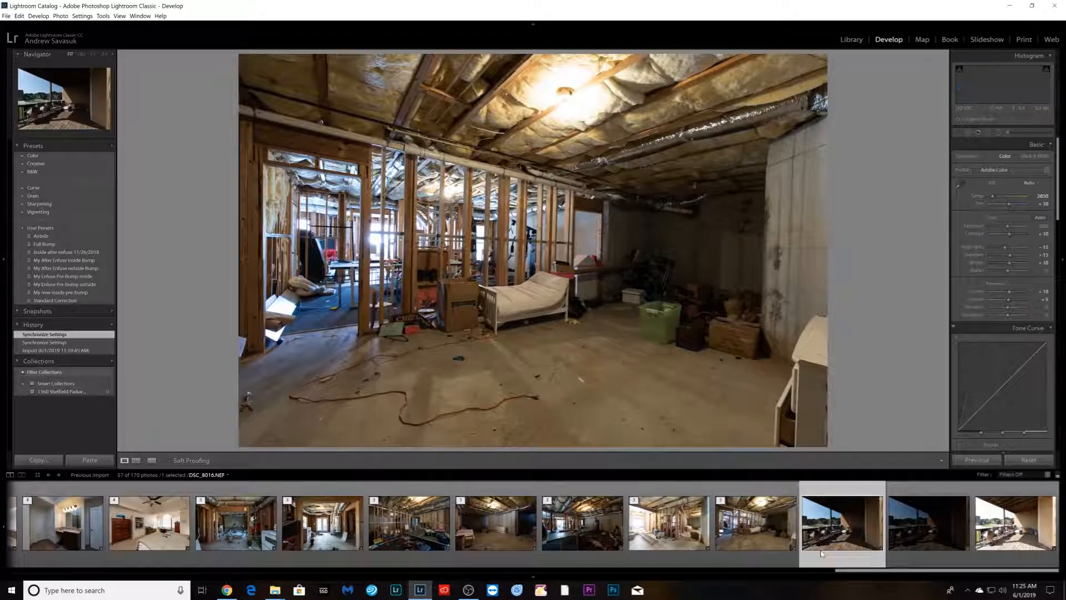
pyautogui.keyDown('shift'); pyautogui.click(992, 541); pyautogui.keyUp('shift')
pyautogui.rightClick(992, 542)
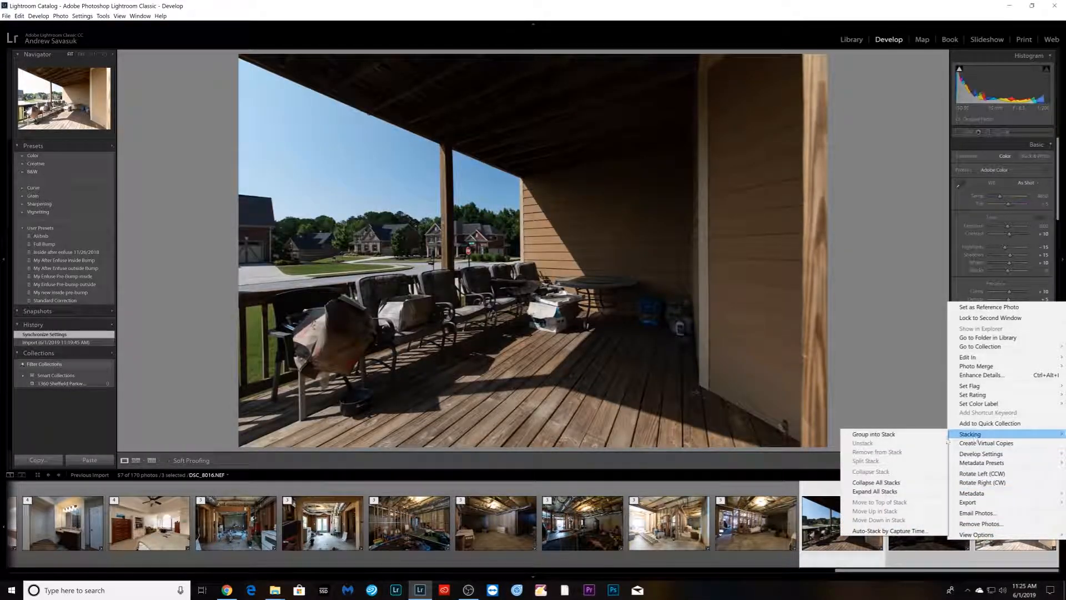
pyautogui.click(875, 435)
# - Select all the stacked interior brackets and open the LR/Enfuse Blend exposures dialog
pyautogui.scroll(15, 824, 560)
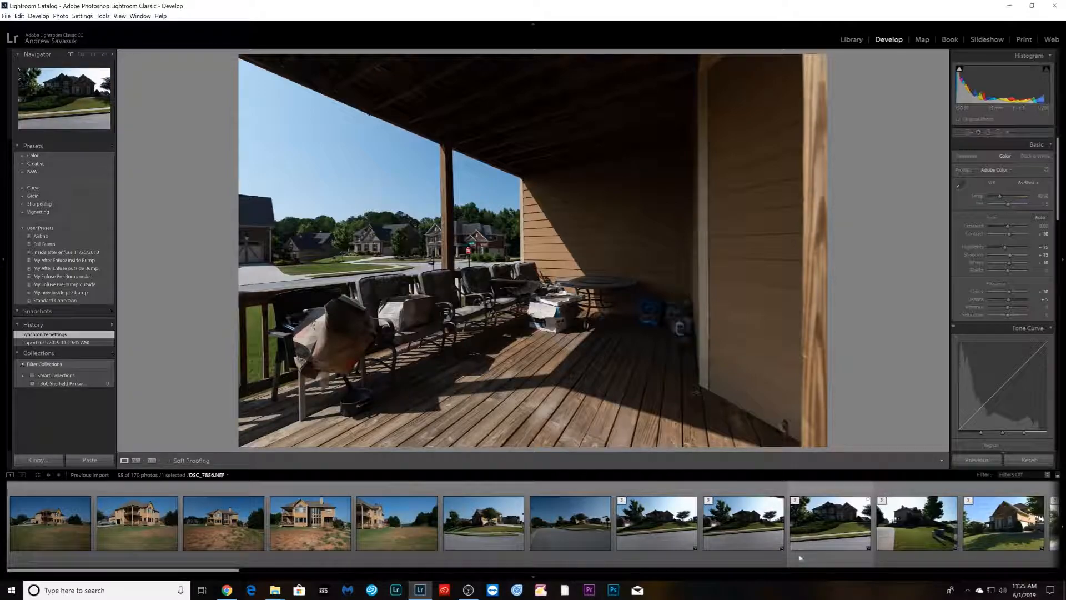
pyautogui.keyDown('shift'); pyautogui.click(668, 547); pyautogui.keyUp('shift')
pyautogui.scroll(-12, 668, 547)
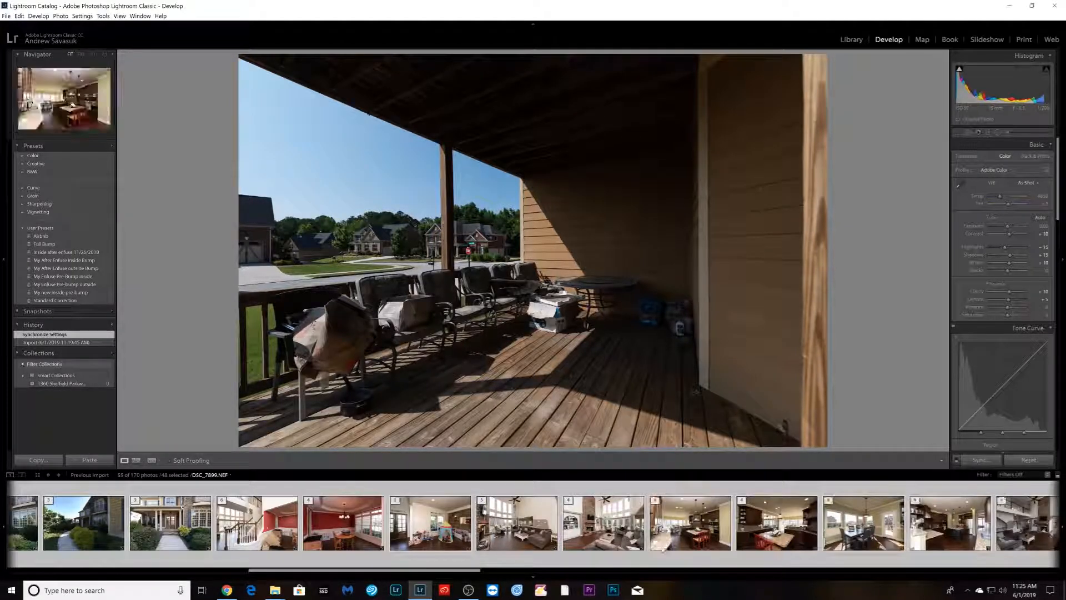
pyautogui.scroll(-9, 542, 554)
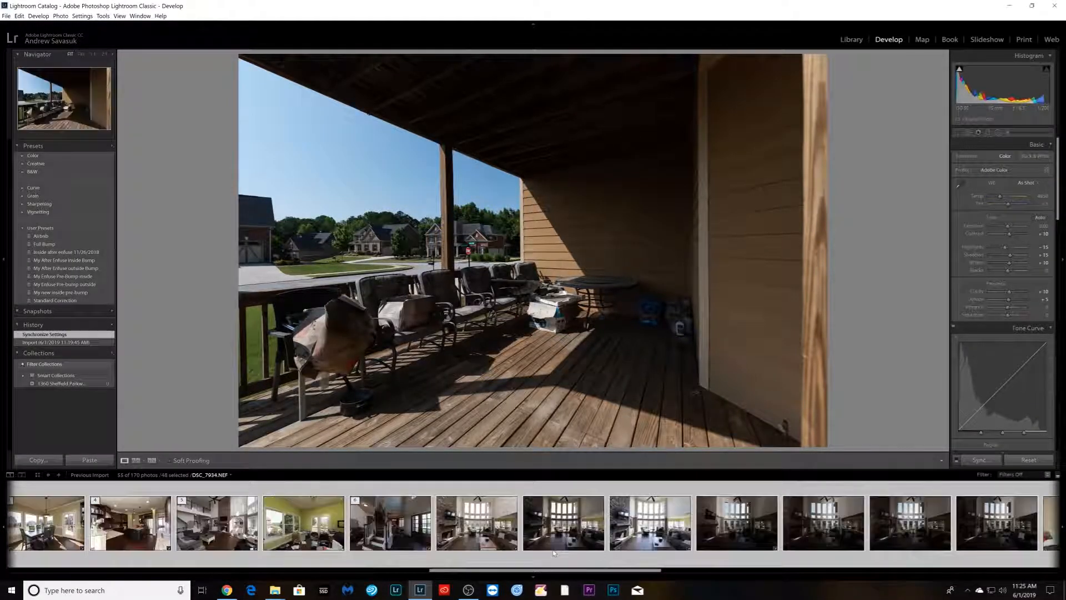
pyautogui.keyDown('ctrl'); pyautogui.click(493, 551); pyautogui.keyUp('ctrl')
pyautogui.keyDown('ctrl'); pyautogui.click(575, 553); pyautogui.keyUp('ctrl')
pyautogui.keyDown('ctrl'); pyautogui.click(661, 554); pyautogui.keyUp('ctrl')
pyautogui.keyDown('ctrl'); pyautogui.click(747, 554); pyautogui.keyUp('ctrl')
pyautogui.keyDown('ctrl'); pyautogui.click(845, 553); pyautogui.keyUp('ctrl')
pyautogui.keyDown('ctrl'); pyautogui.click(853, 552); pyautogui.keyUp('ctrl')
pyautogui.keyDown('ctrl'); pyautogui.click(910, 551); pyautogui.keyUp('ctrl')
pyautogui.keyDown('ctrl'); pyautogui.click(997, 552); pyautogui.keyUp('ctrl')
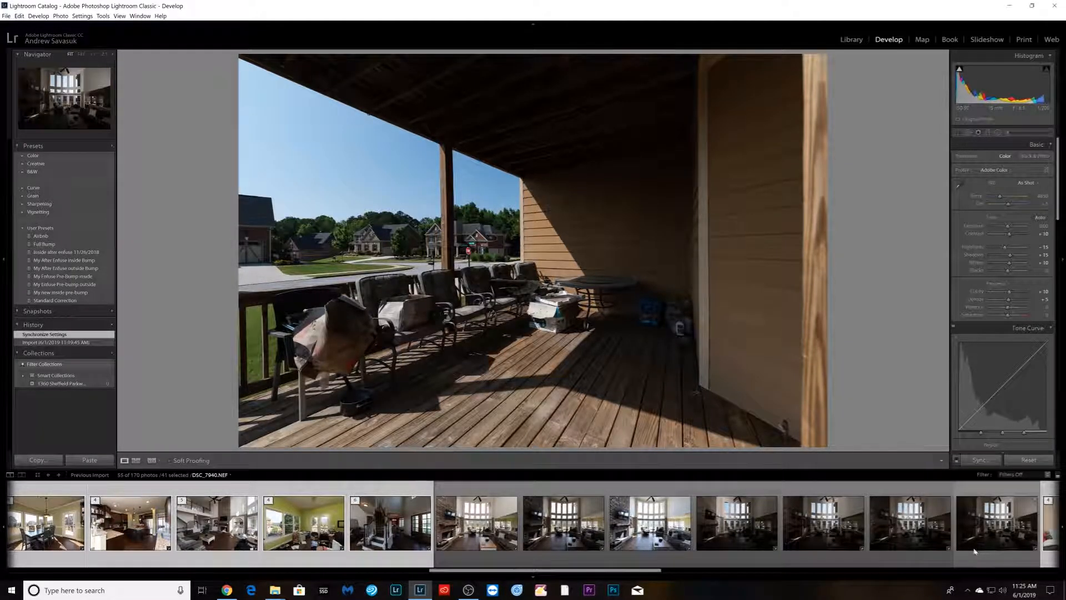
pyautogui.scroll(-5, 973, 553)
pyautogui.scroll(-10, 973, 553)
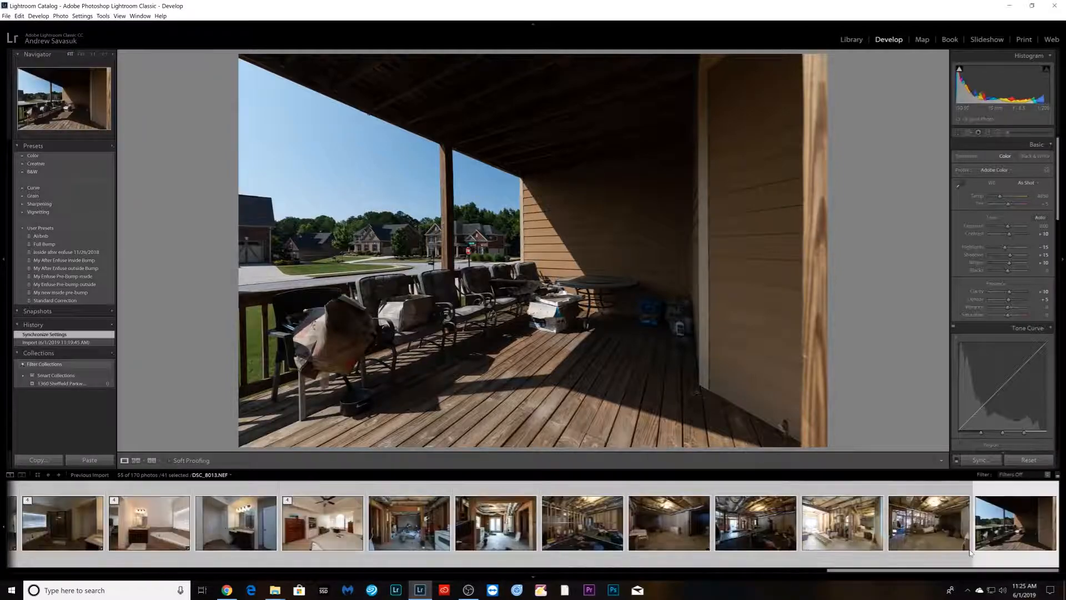
pyautogui.click(6, 16)
pyautogui.moveTo(48, 183)
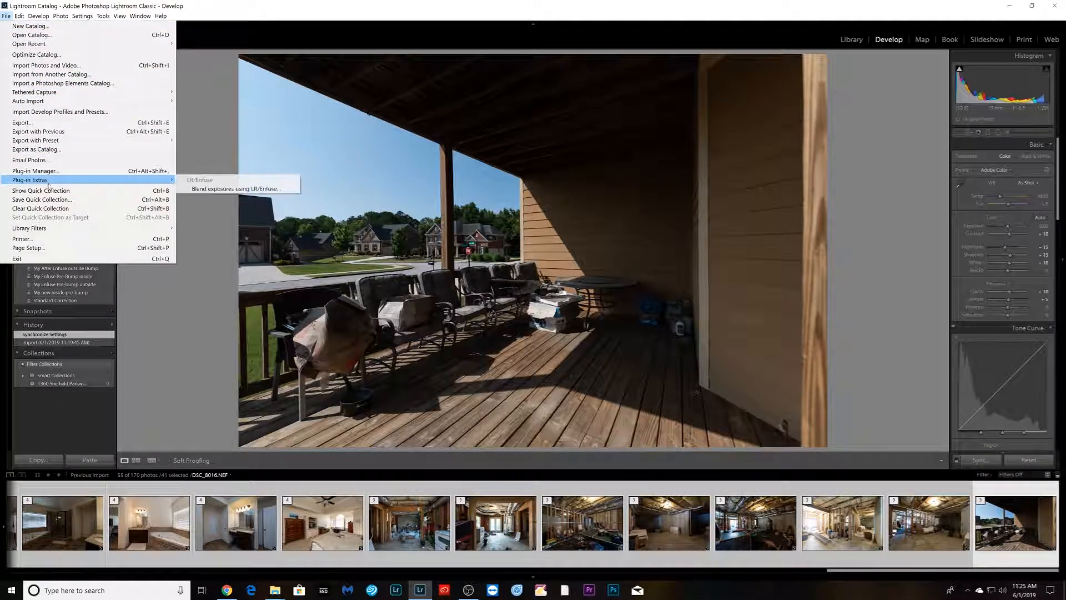
pyautogui.click(199, 190)
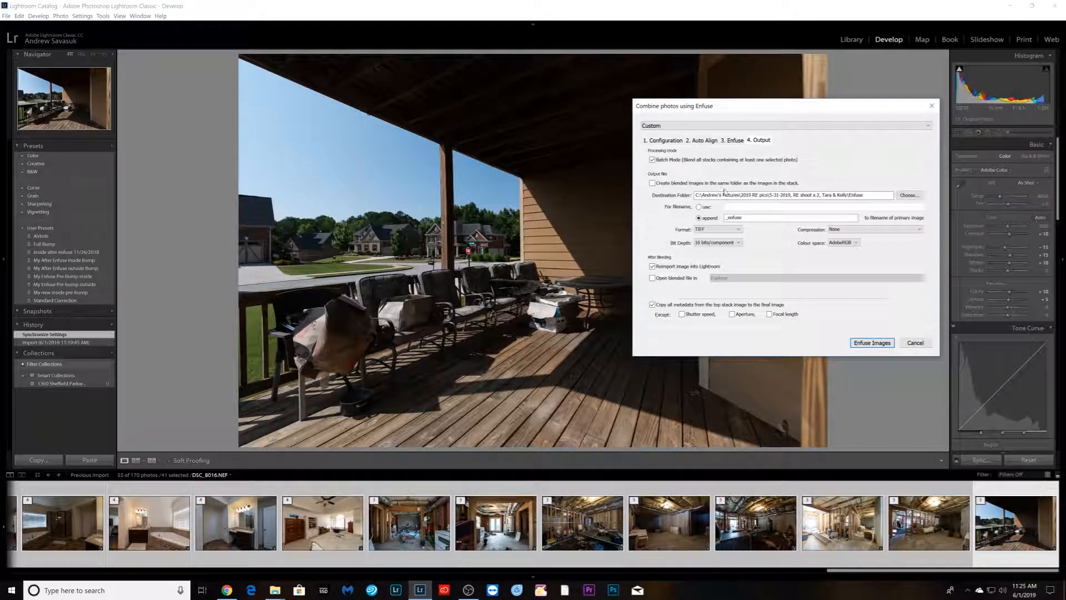
# - Set the Enfuse output destination to the shoot's Enfuse folder and start enfusing the images
pyautogui.click(713, 141)
pyautogui.click(761, 142)
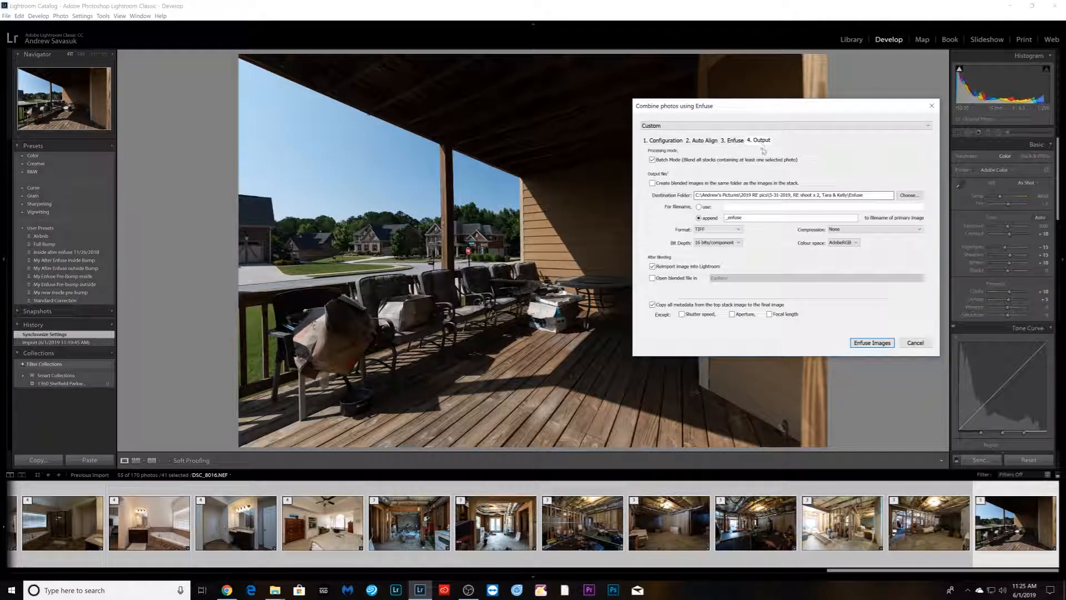
pyautogui.click(912, 195)
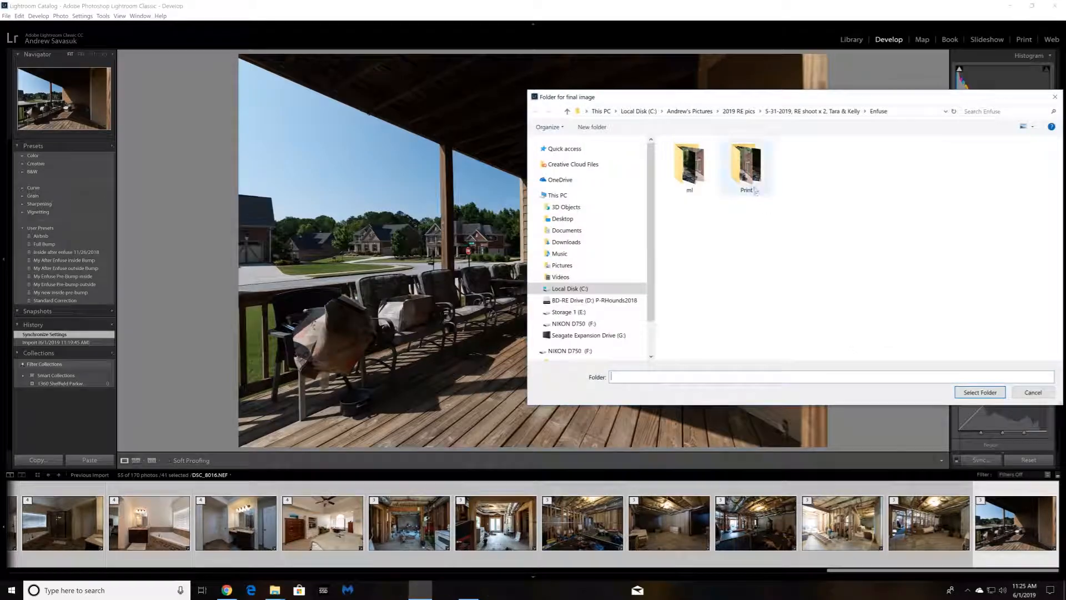
pyautogui.click(741, 111)
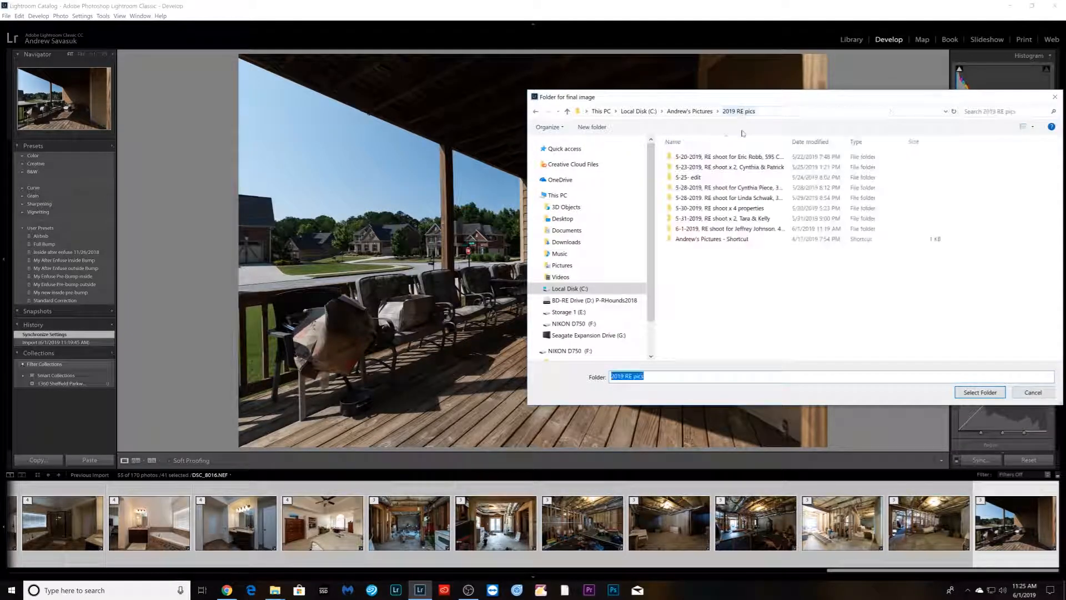
pyautogui.doubleClick(722, 228)
pyautogui.doubleClick(700, 159)
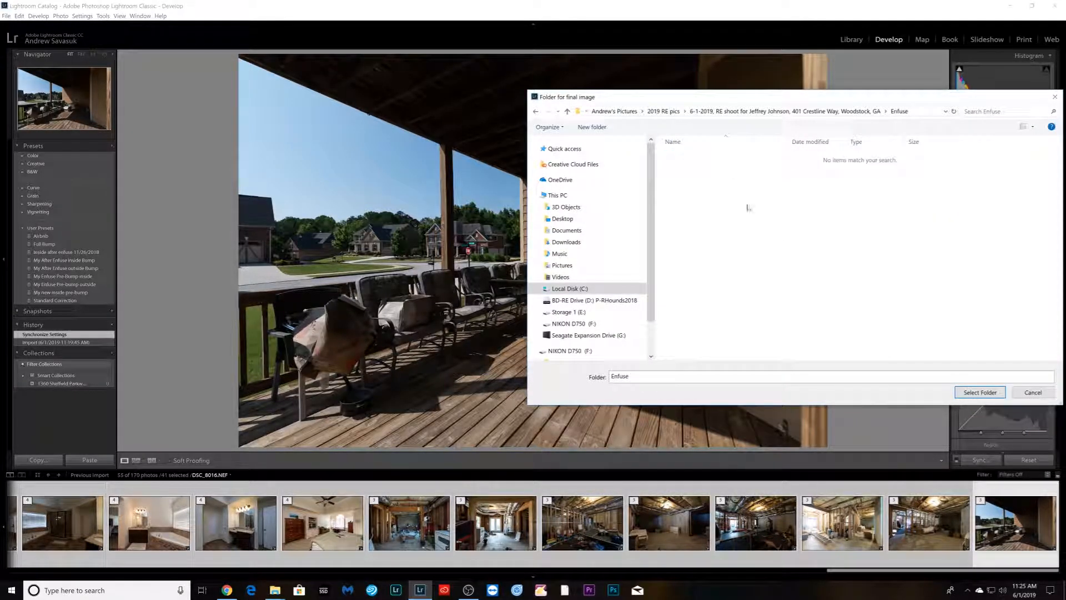
pyautogui.click(994, 394)
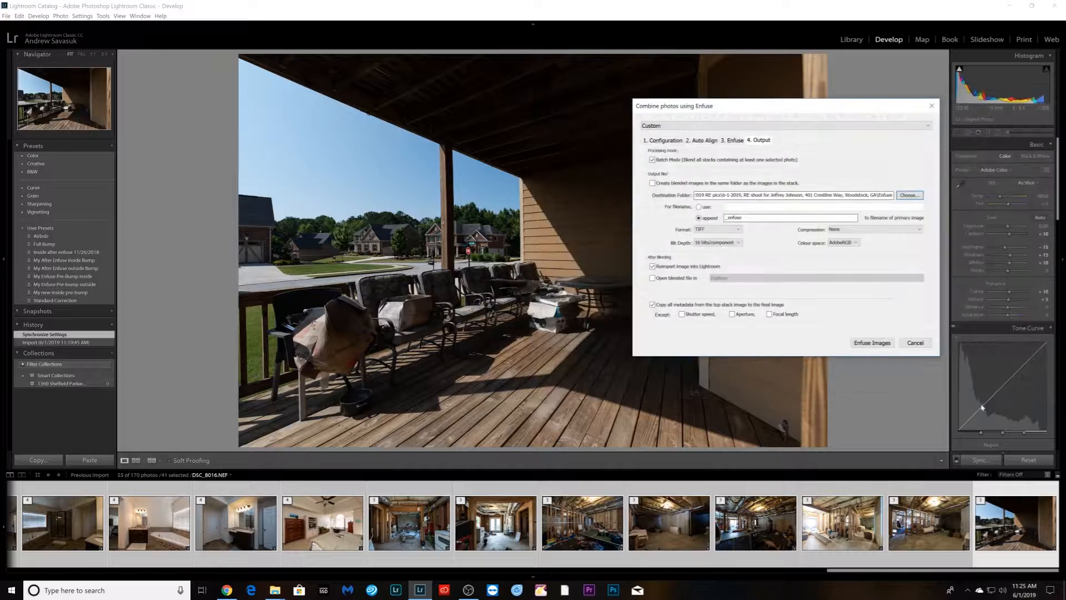
pyautogui.click(873, 344)
# - Select the first exterior photo and adjust its exposure, shadows, highlights, contrast and clarity
pyautogui.moveTo(846, 572); pyautogui.dragTo(63, 572)
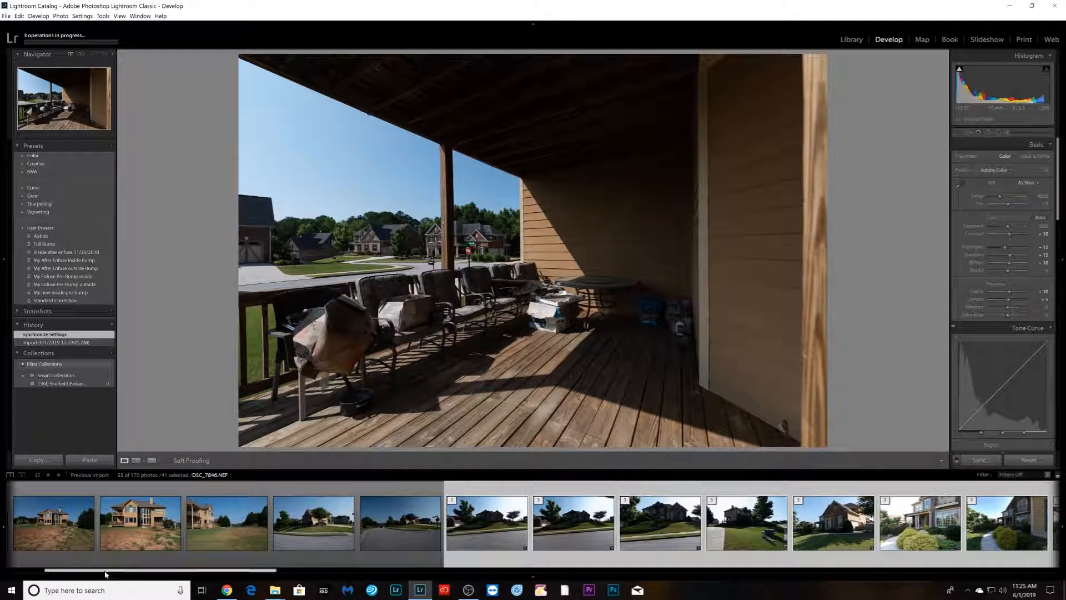
pyautogui.moveTo(64, 574); pyautogui.dragTo(12, 577)
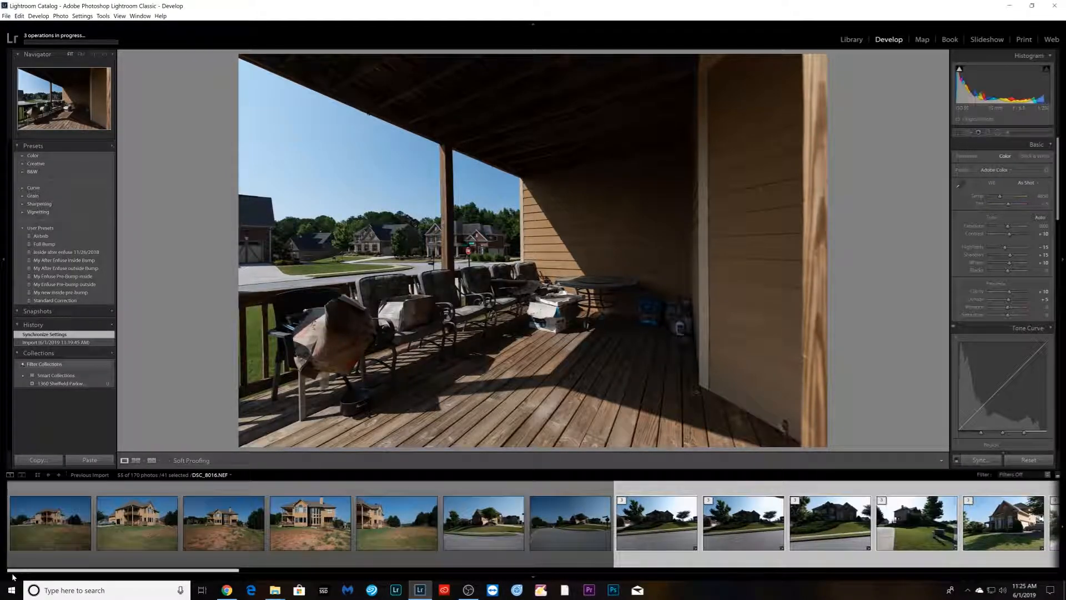
pyautogui.click(35, 555)
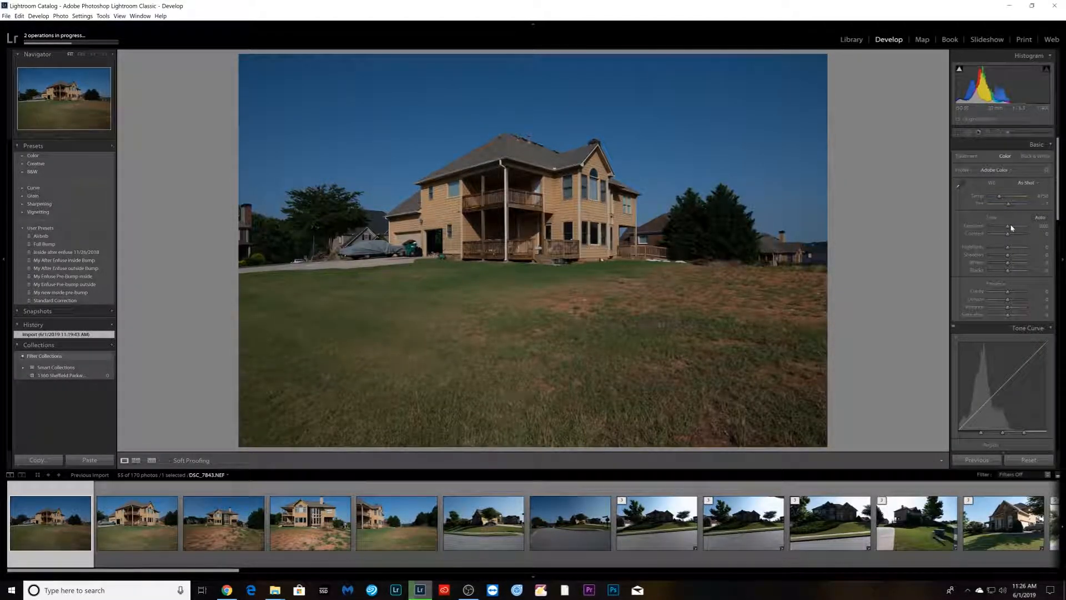
pyautogui.moveTo(1010, 229); pyautogui.dragTo(1012, 230)
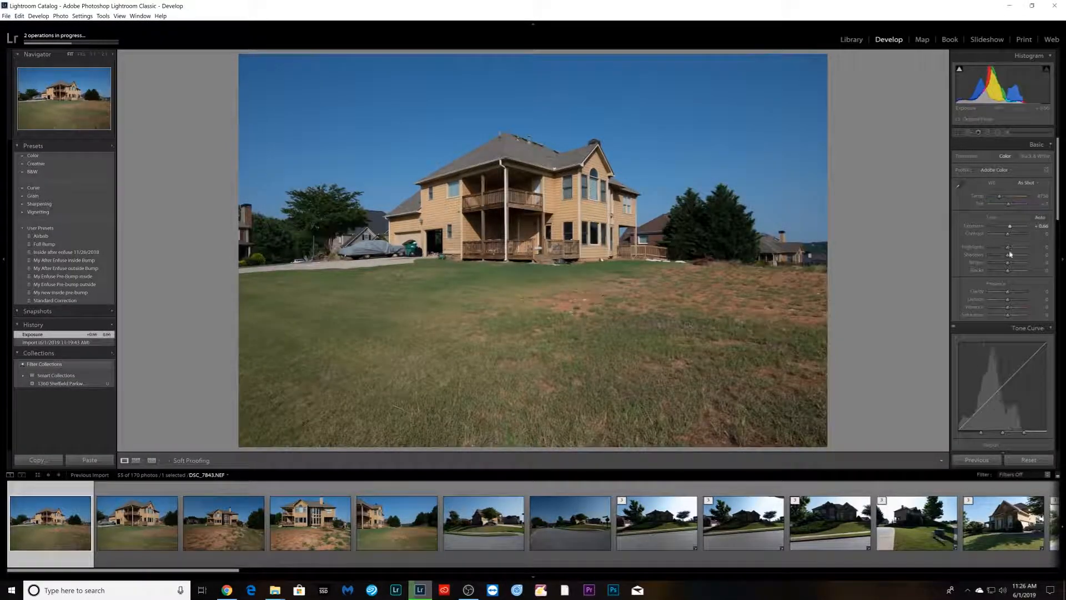
pyautogui.click(1022, 257)
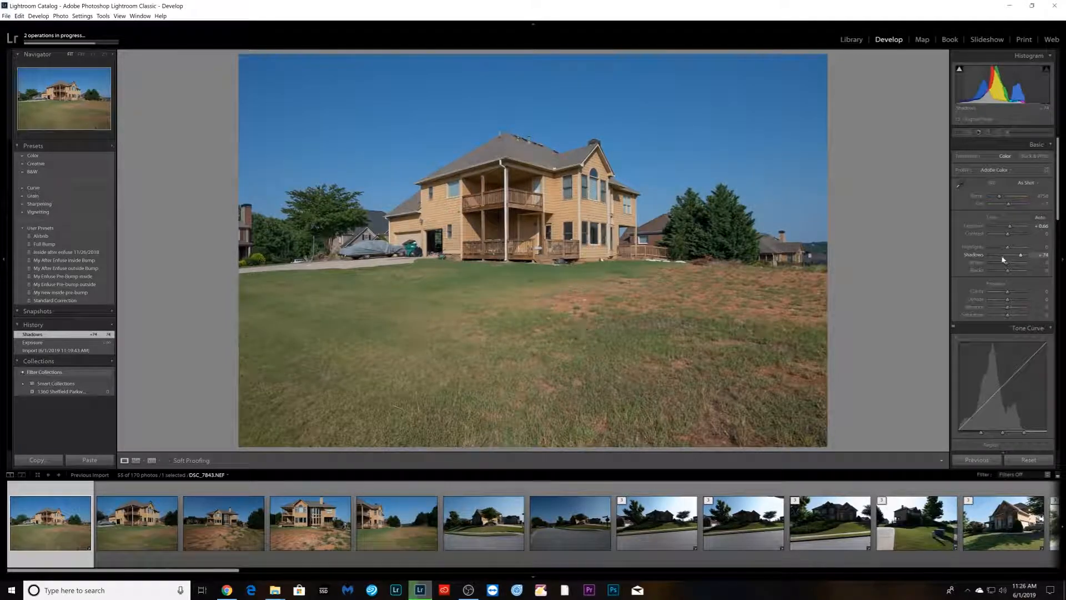
pyautogui.click(1001, 248)
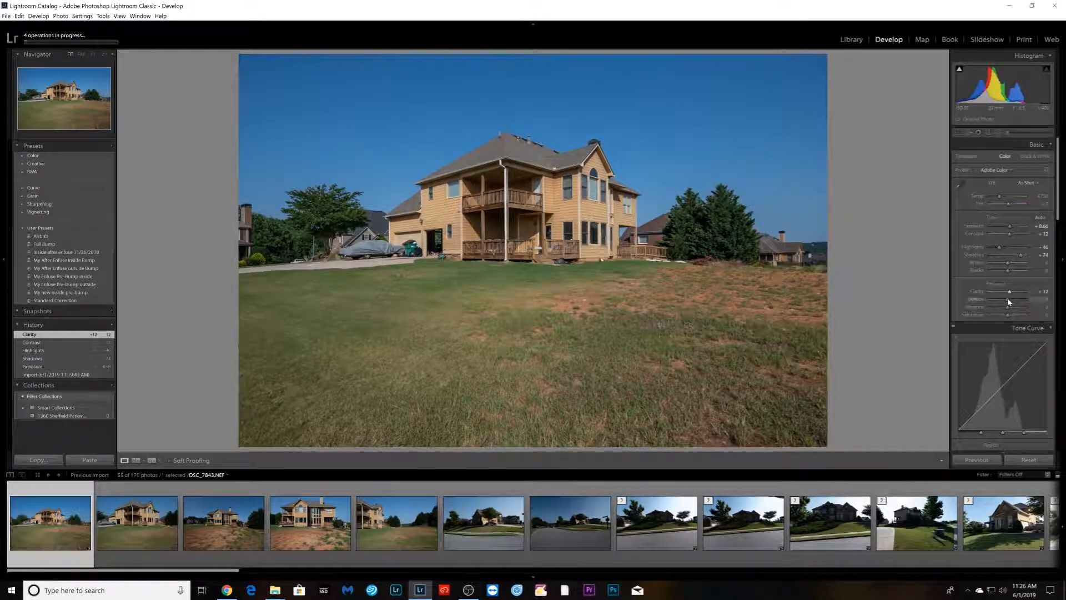
# - Enable chromatic aberration removal and lens profile corrections, and raise sharpening amount to 67
pyautogui.scroll(-5, 978, 317)
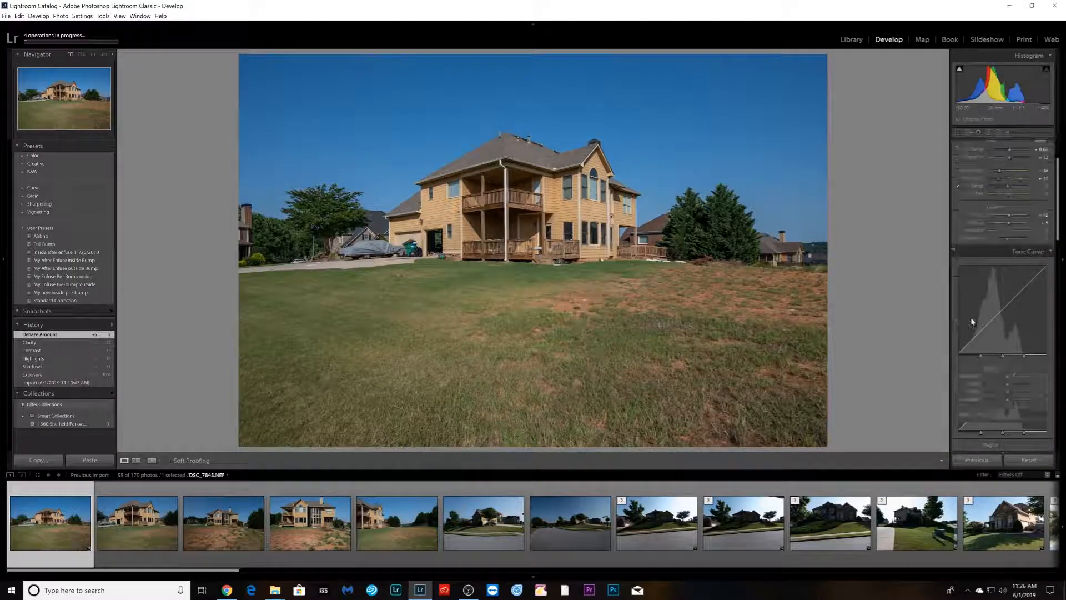
pyautogui.scroll(-8, 977, 321)
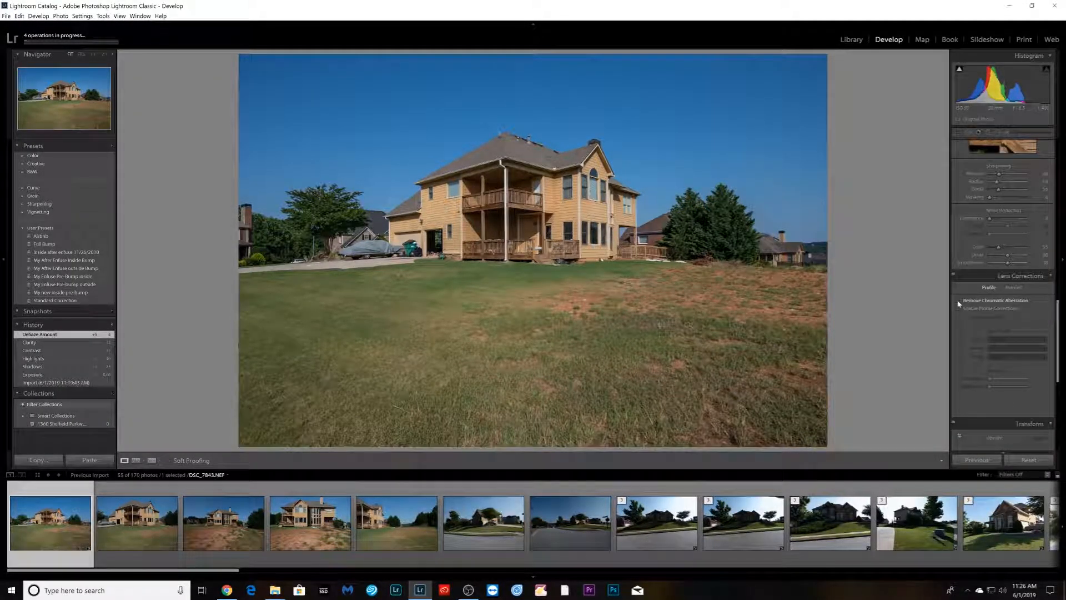
pyautogui.click(959, 300)
pyautogui.click(959, 308)
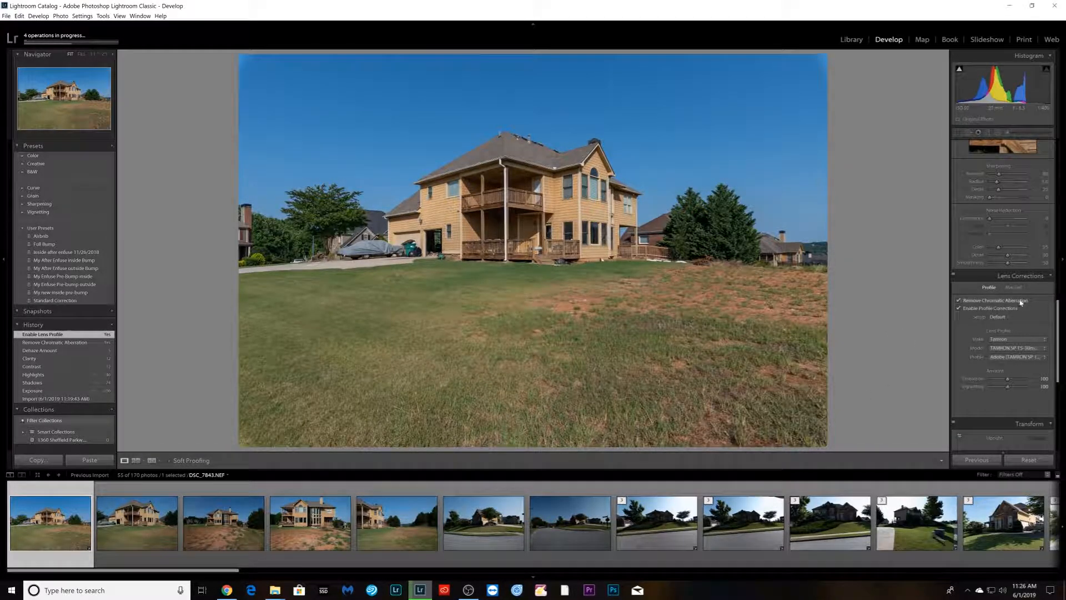
pyautogui.scroll(2, 1000, 233)
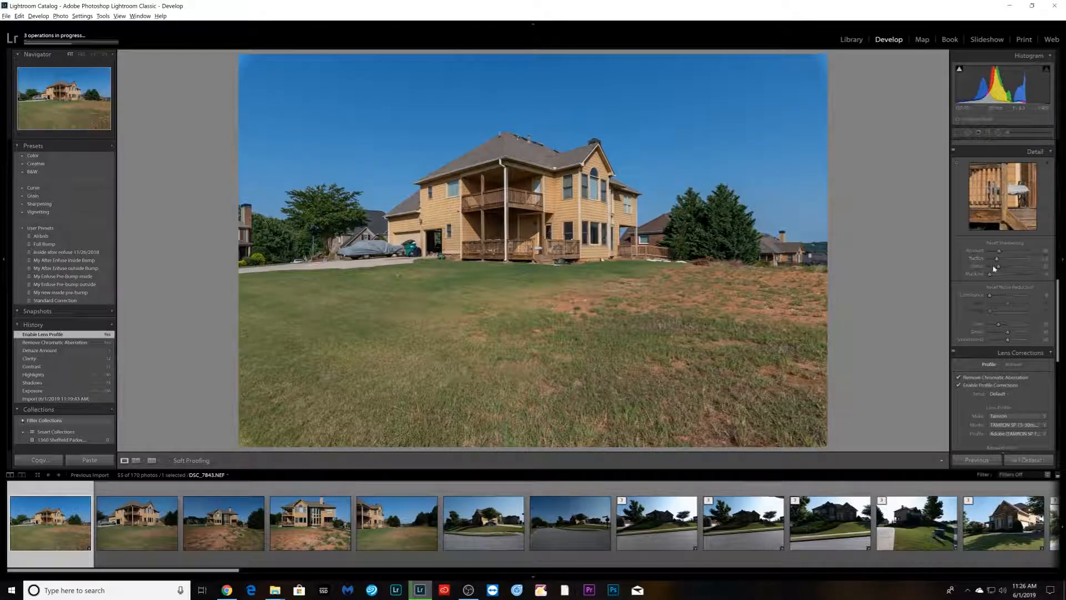
pyautogui.moveTo(1002, 276); pyautogui.dragTo(1008, 255)
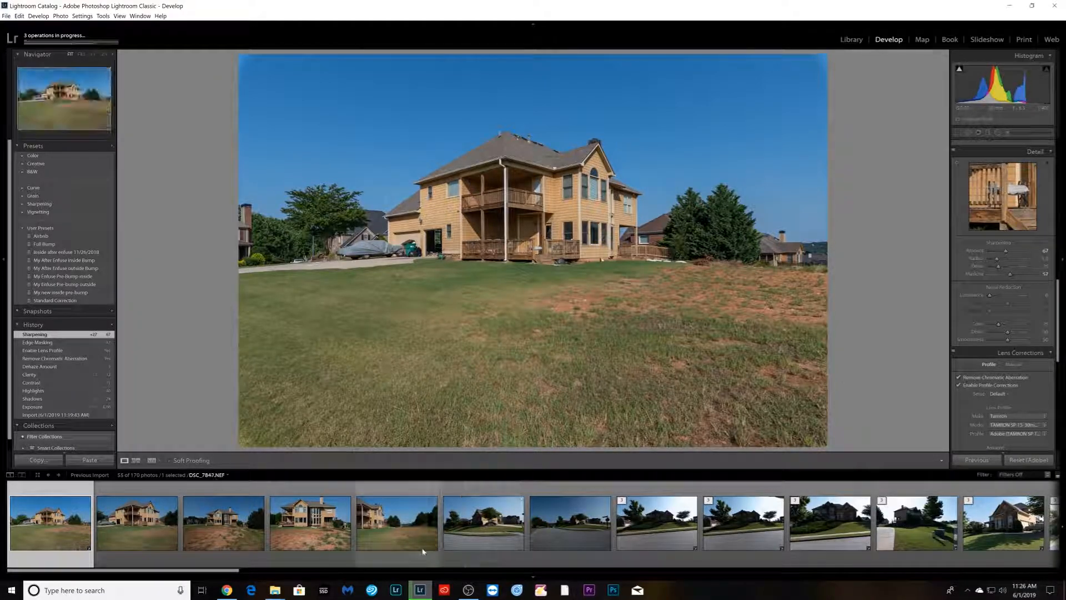
# - Synchronize the exterior photo's settings to the first five exterior photos
pyautogui.keyDown('shift'); pyautogui.click(397, 522); pyautogui.keyUp('shift')
pyautogui.click(980, 460)
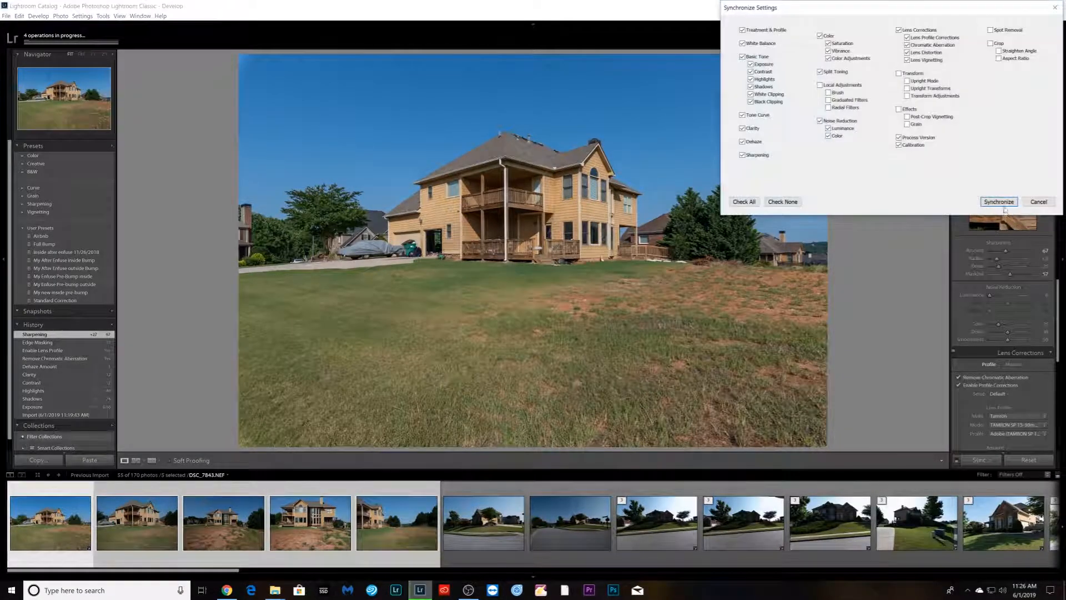
pyautogui.click(999, 202)
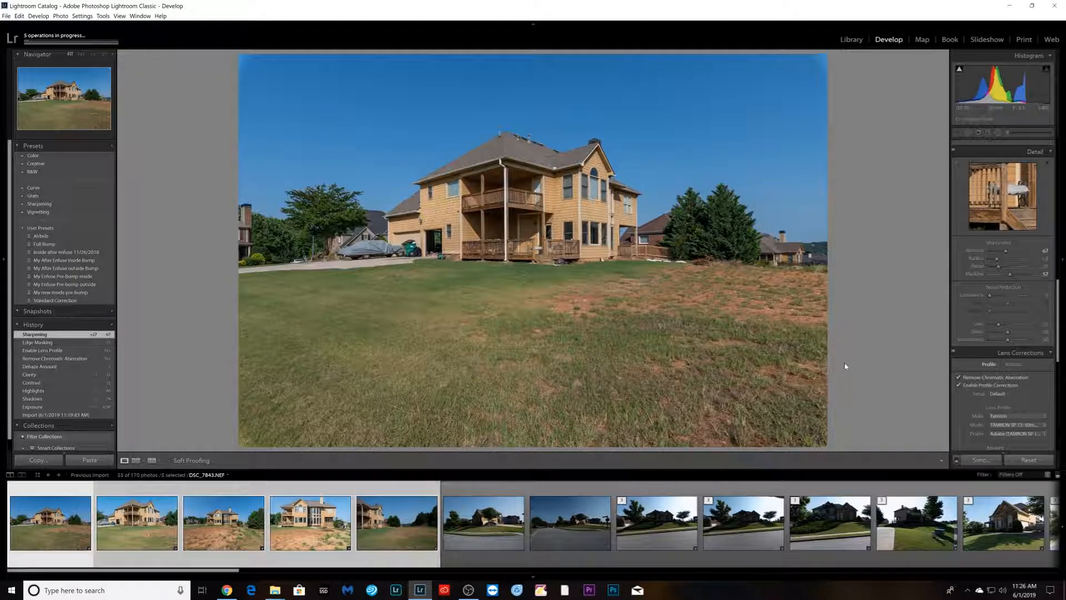
# - Apply the Vertical Upright transform to the selected exterior photo
pyautogui.scroll(-5, 992, 352)
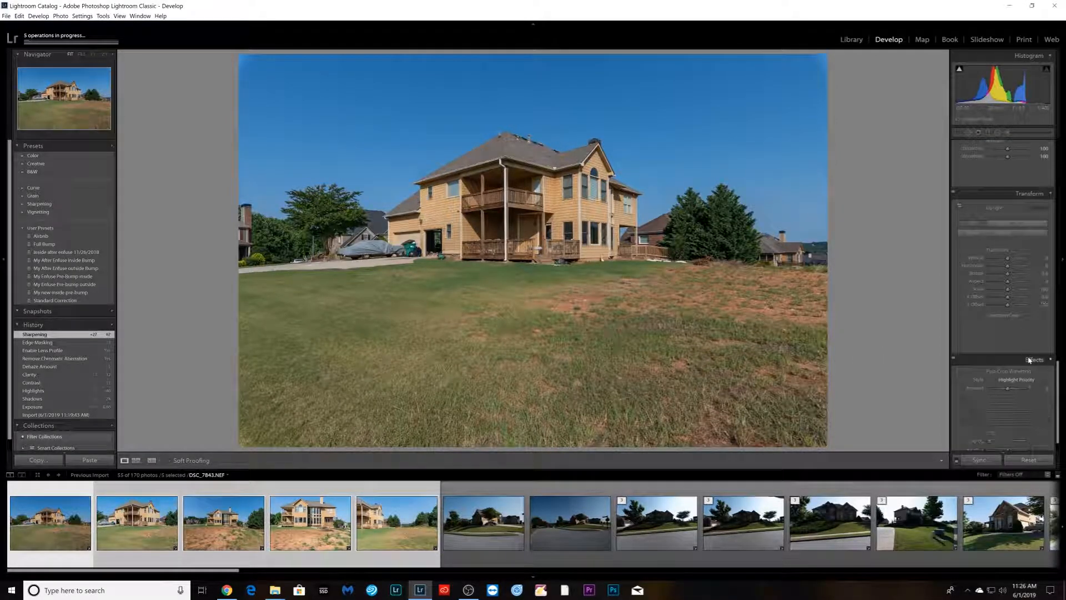
pyautogui.click(1009, 265)
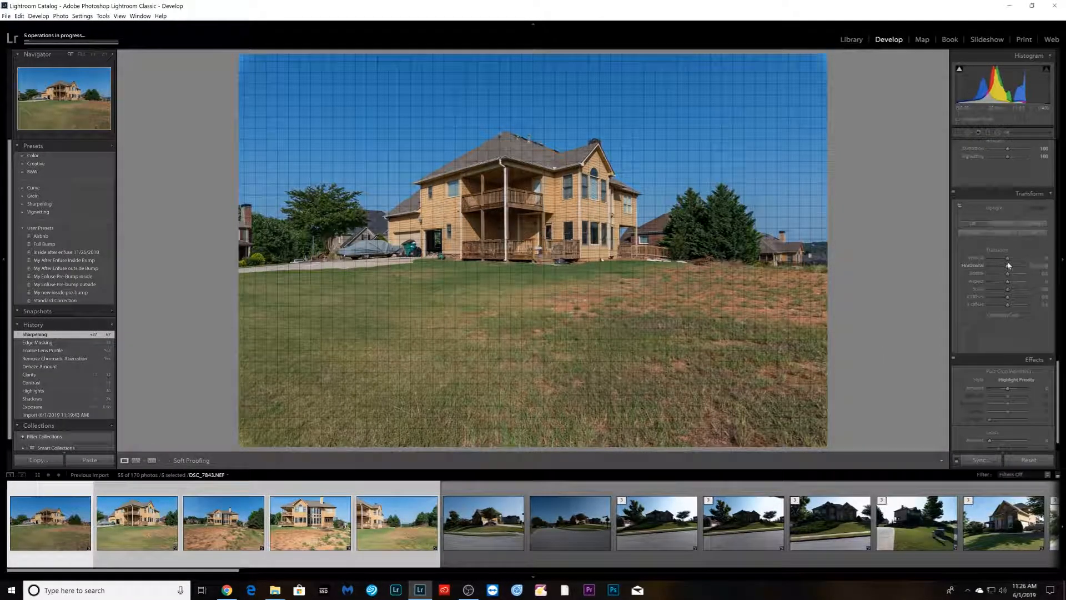
pyautogui.click(1004, 233)
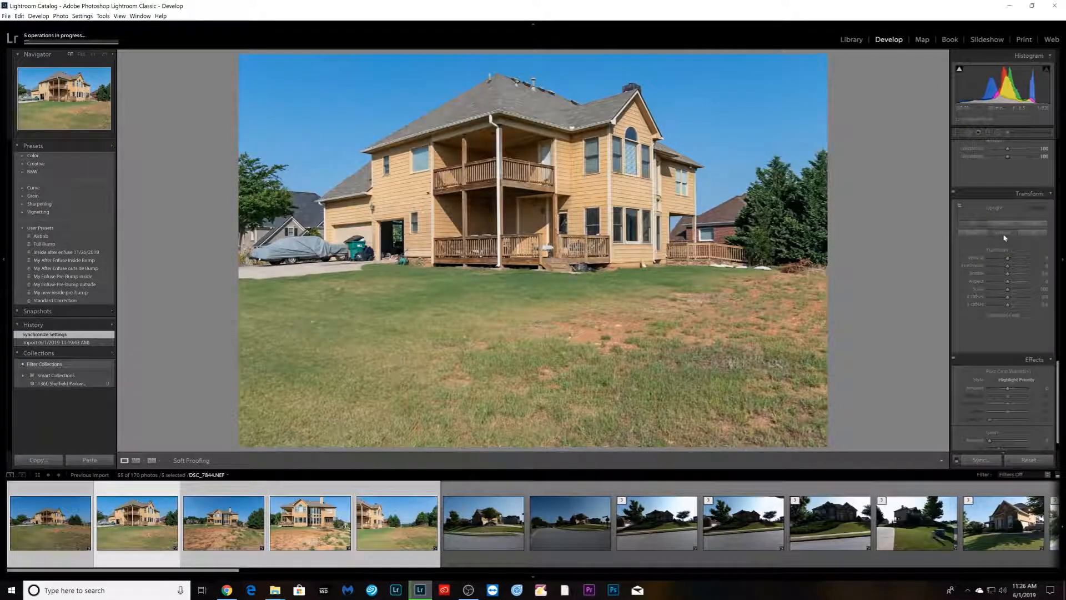
pyautogui.click(1003, 235)
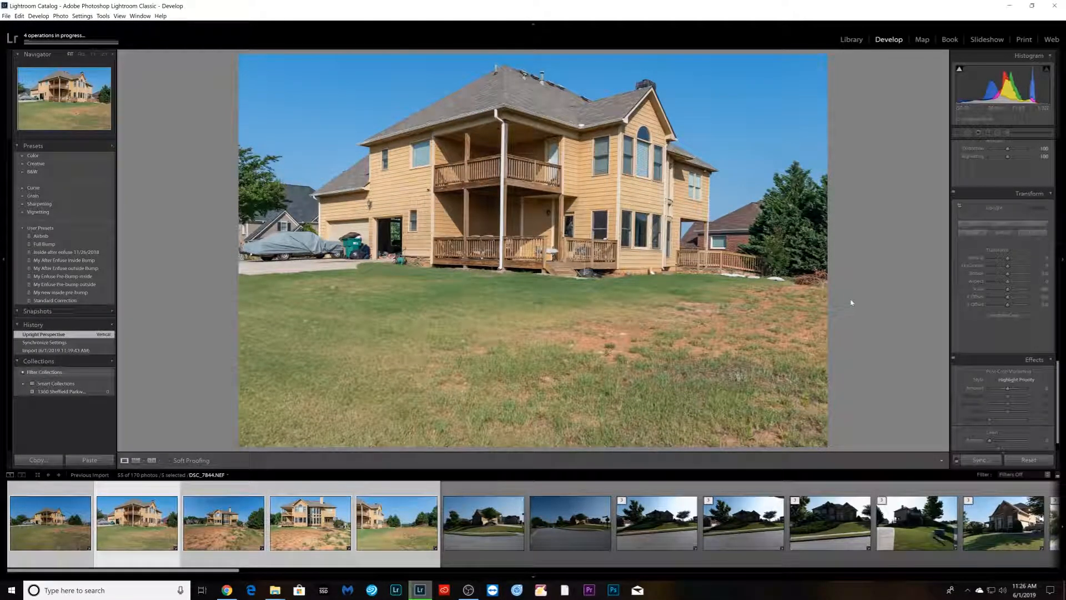
# - Crop the exterior photo tighter around the house
pyautogui.press('r')
pyautogui.moveTo(862, 275); pyautogui.dragTo(850, 280)
pyautogui.moveTo(612, 442); pyautogui.dragTo(563, 394)
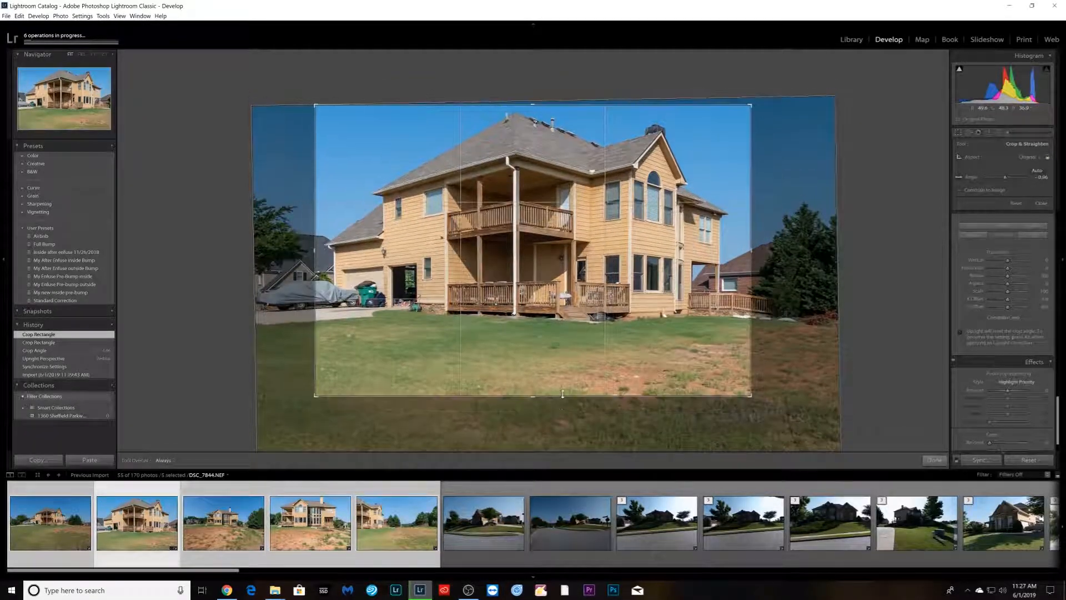
pyautogui.press('Return')
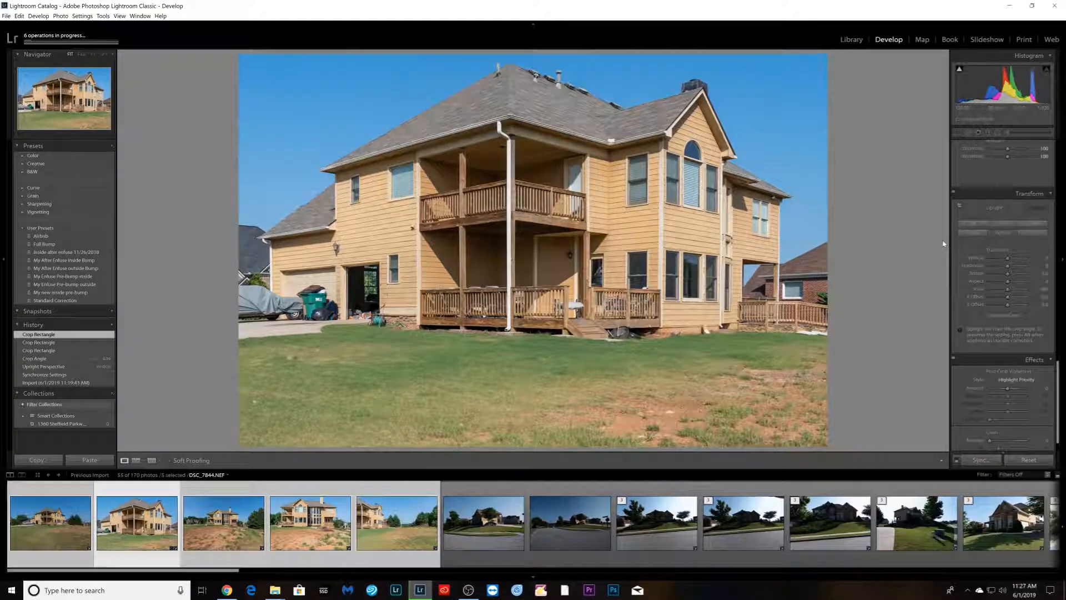
# - Draw two vertical Guided Upright guides along the house's corner walls and finish the guided tool
pyautogui.click(959, 209)
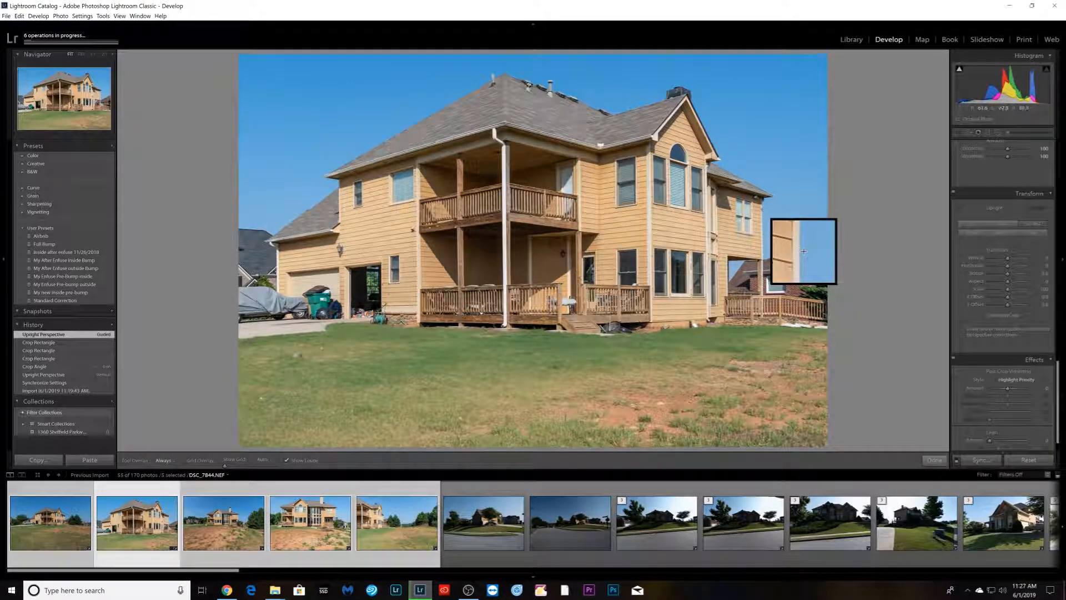
pyautogui.moveTo(761, 210); pyautogui.dragTo(763, 292)
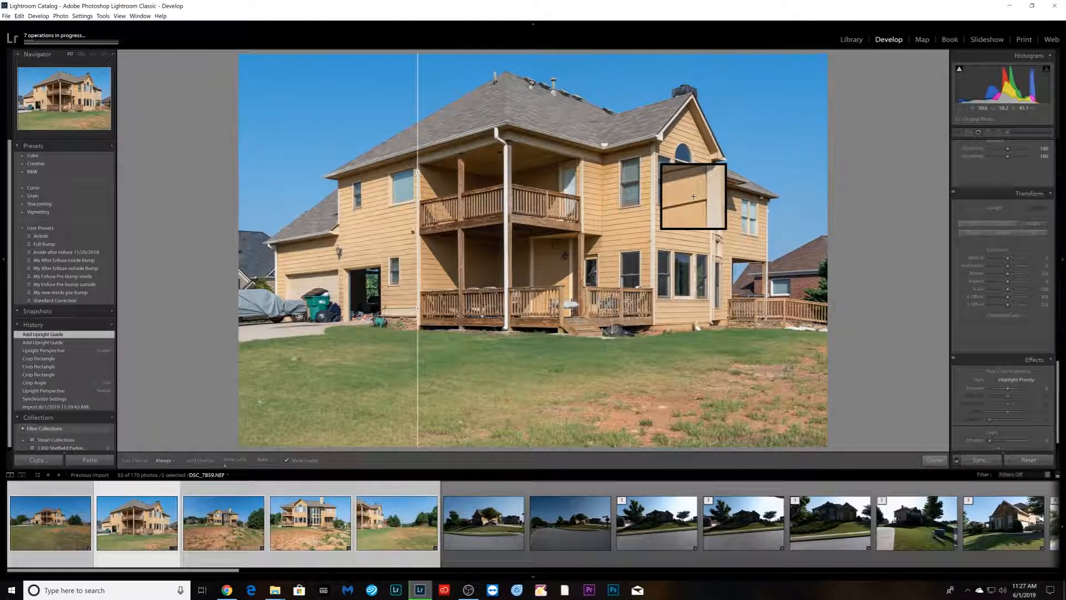
pyautogui.moveTo(652, 154); pyautogui.dragTo(648, 286)
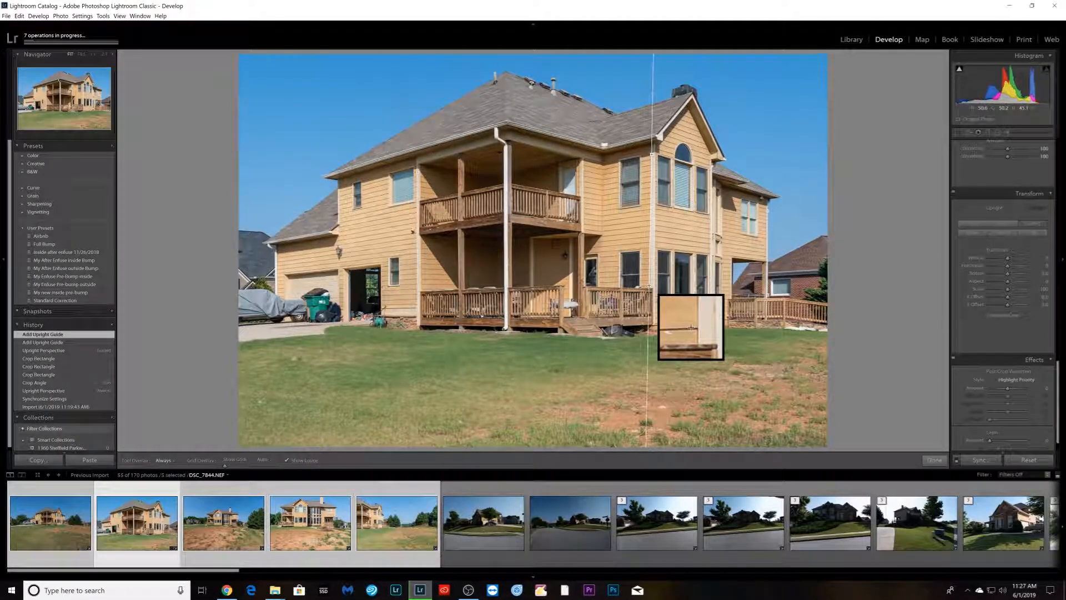
pyautogui.click(942, 462)
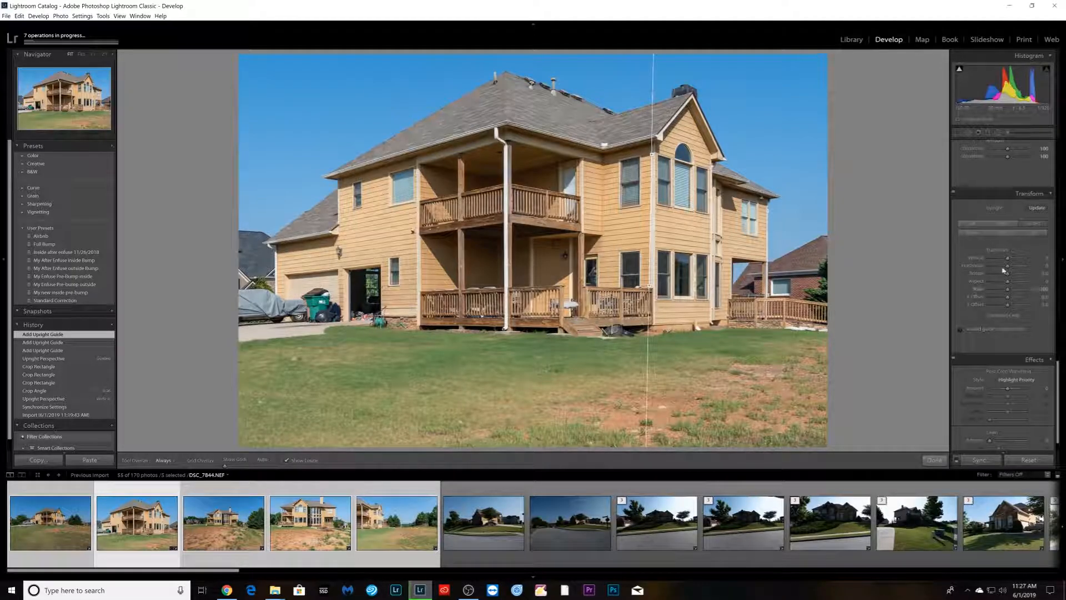
# - Apply the Auto Upright transform to the photo and briefly open the crop overlay to check the framing
pyautogui.click(1006, 224)
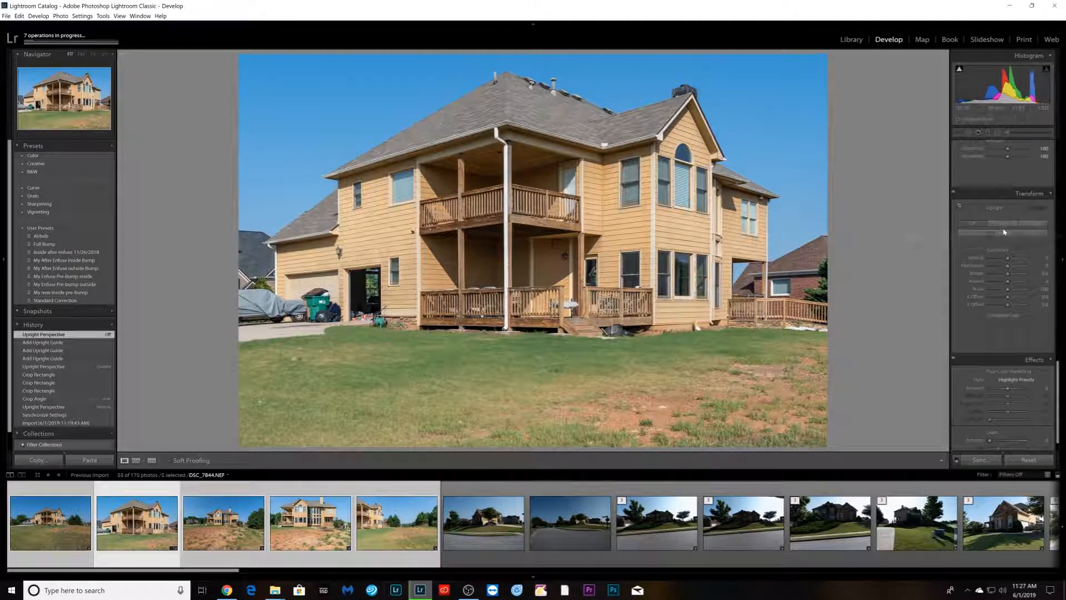
pyautogui.click(1005, 224)
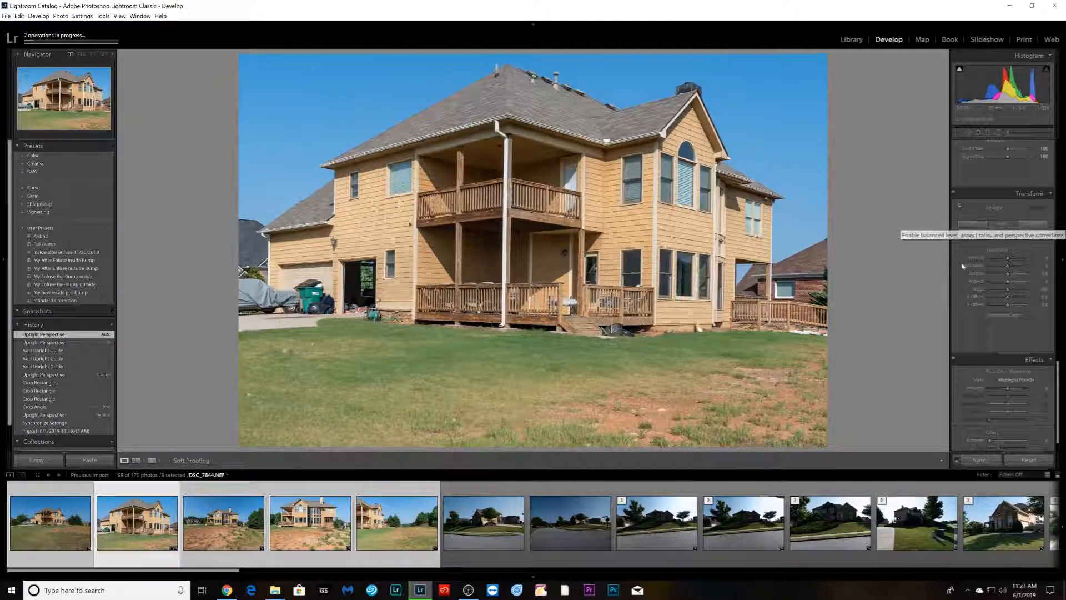
pyautogui.press('r')
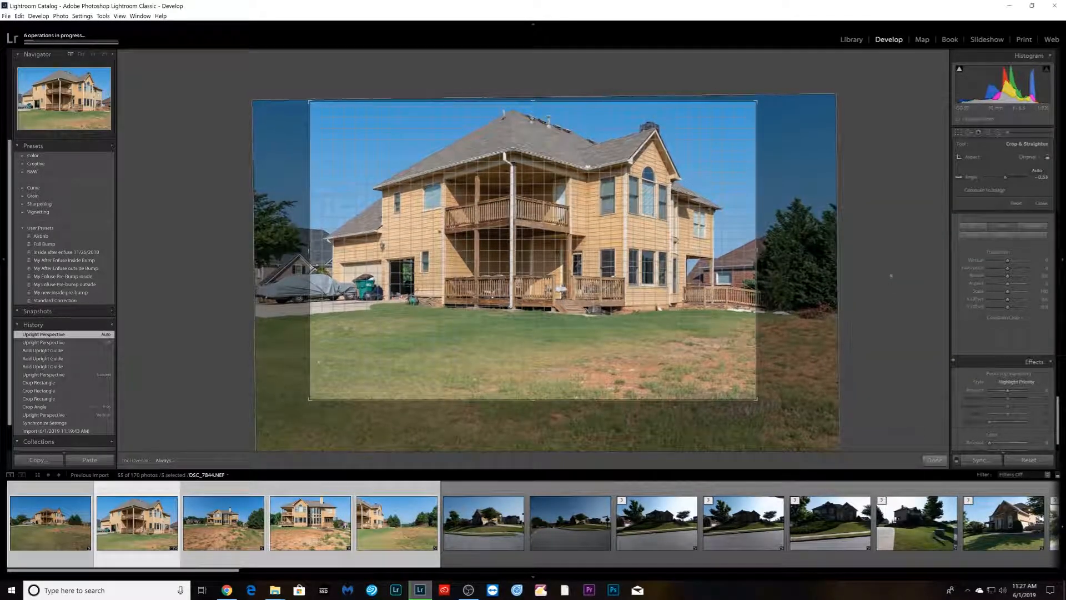
pyautogui.press('r')
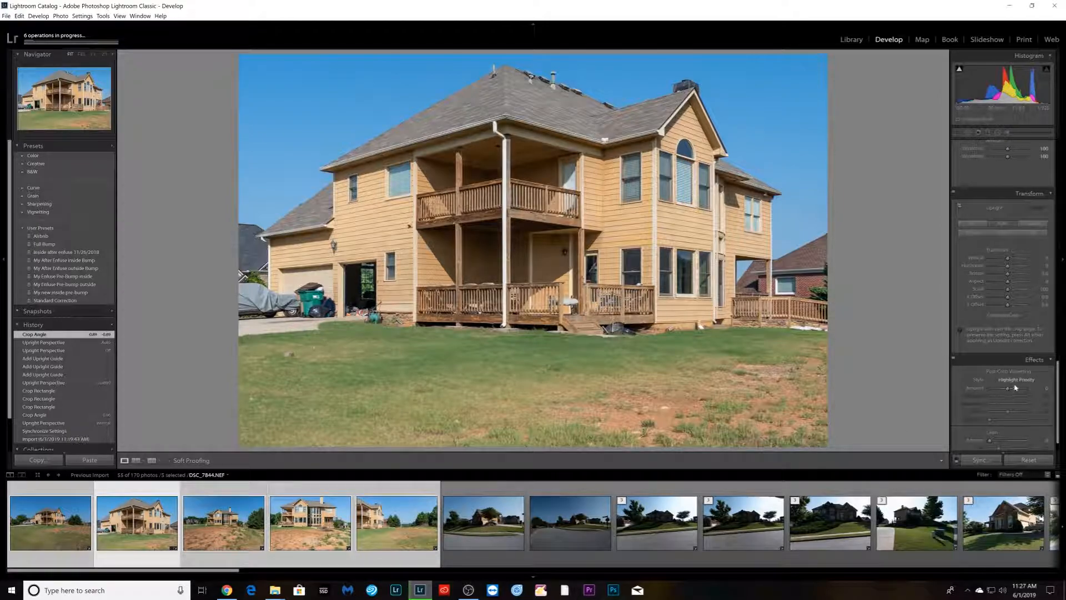
# - Move to the rear-facing exterior photo and crop it tighter around the house, trimming the foreground
pyautogui.press('Right')
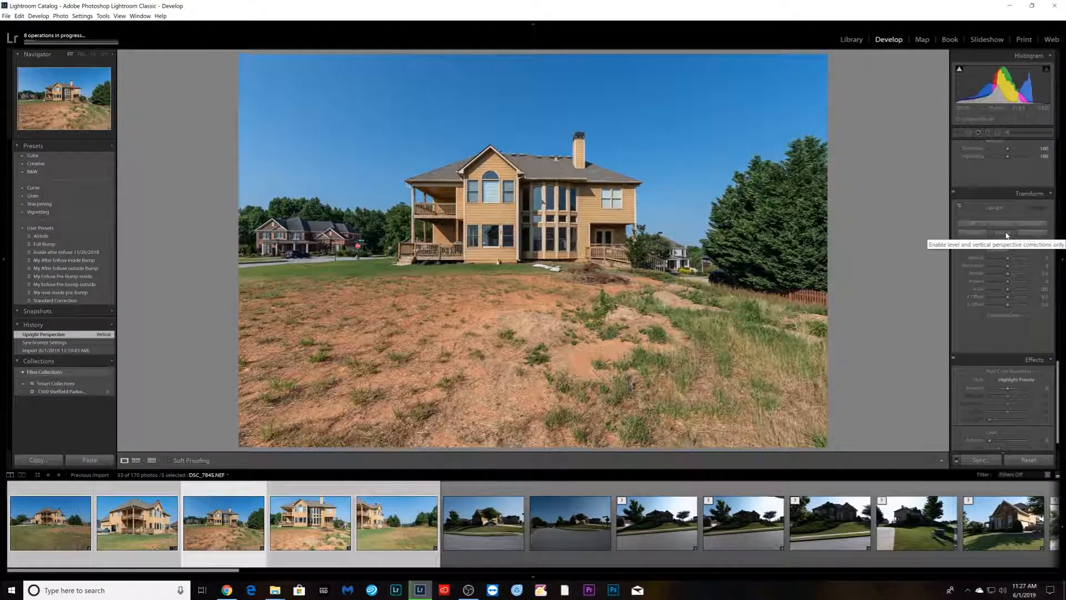
pyautogui.press('Right')
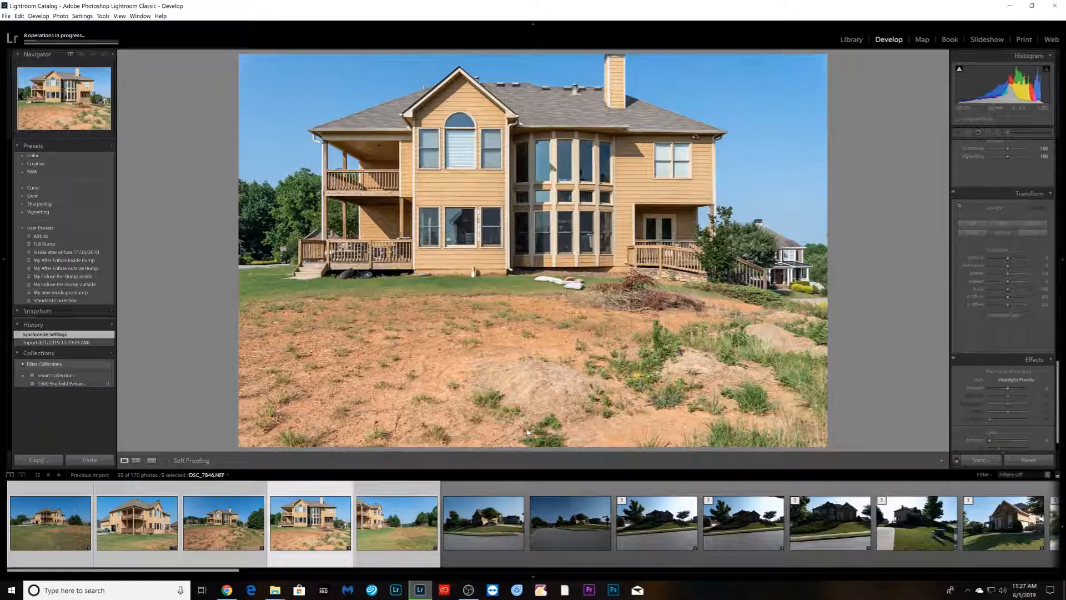
pyautogui.press('r')
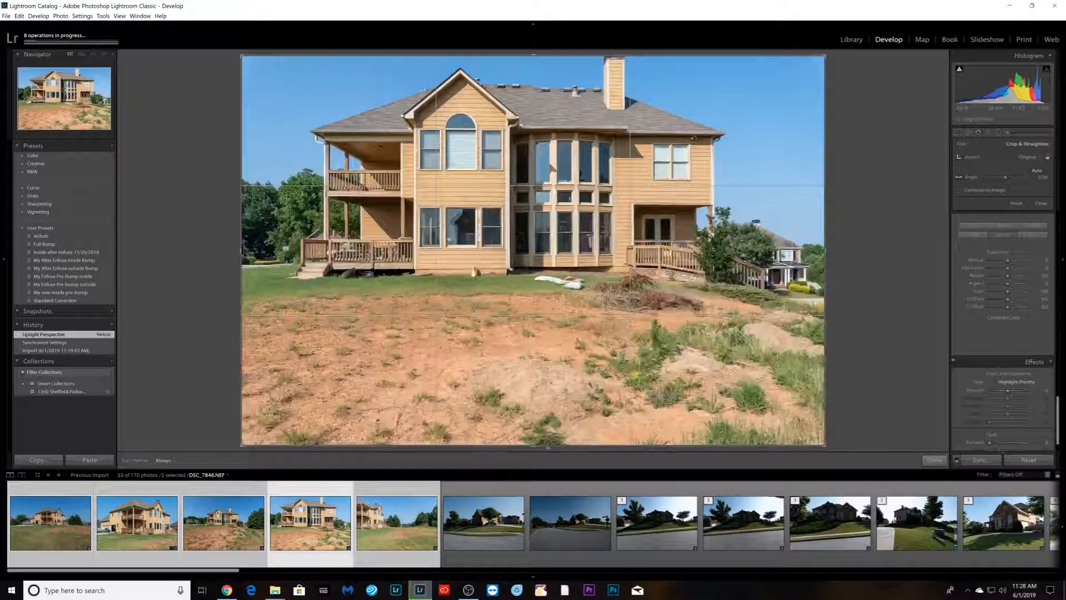
pyautogui.moveTo(548, 447); pyautogui.dragTo(547, 409)
pyautogui.moveTo(536, 397); pyautogui.dragTo(558, 387)
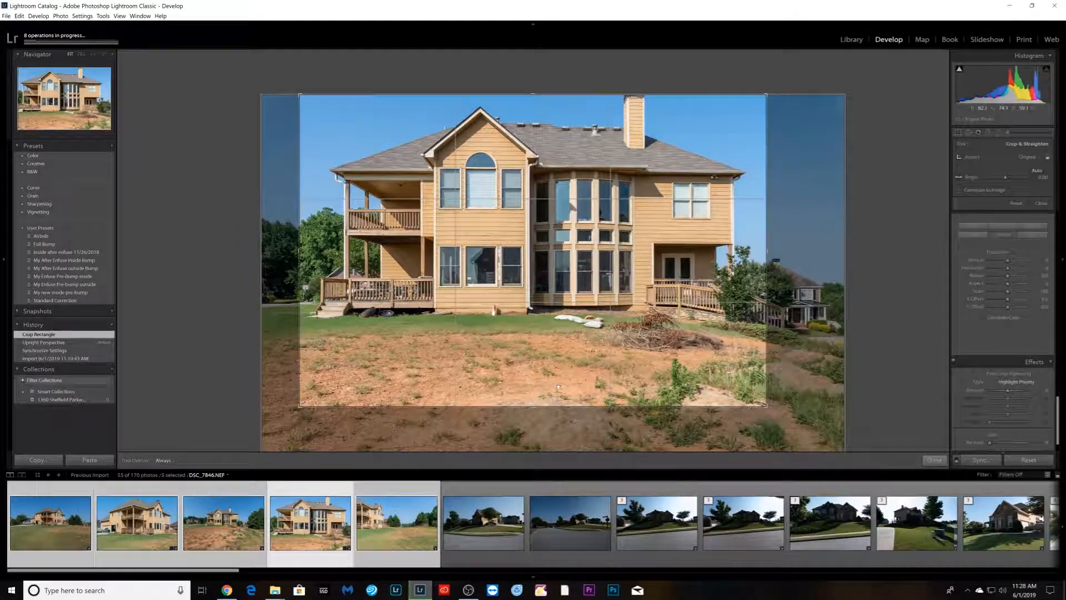
pyautogui.press('Return')
# - Advance to the next exterior photo and apply the Vertical Upright transform
pyautogui.press('Right')
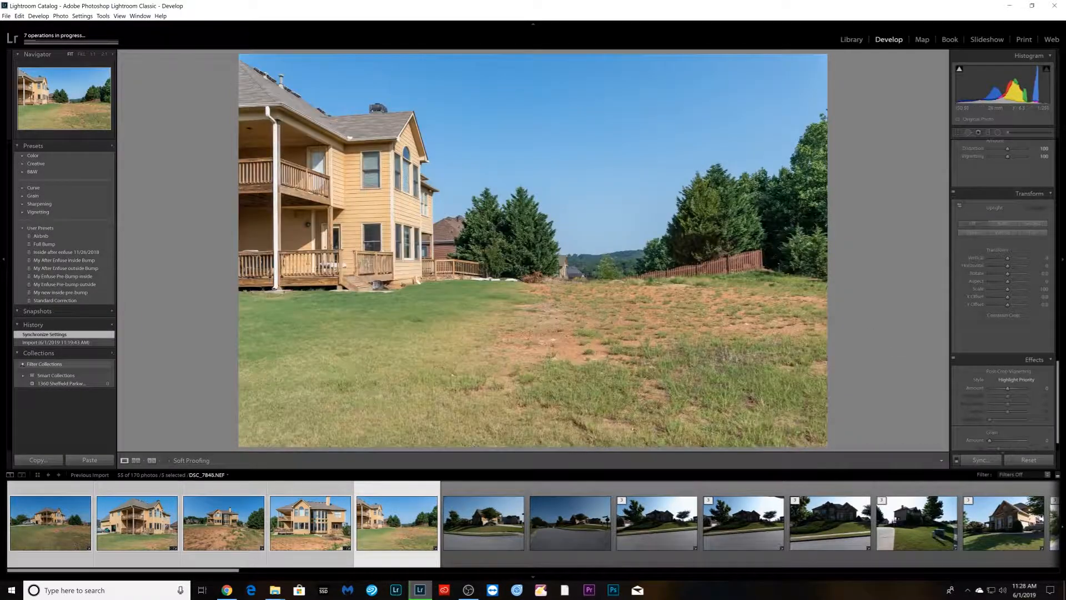
pyautogui.click(1002, 234)
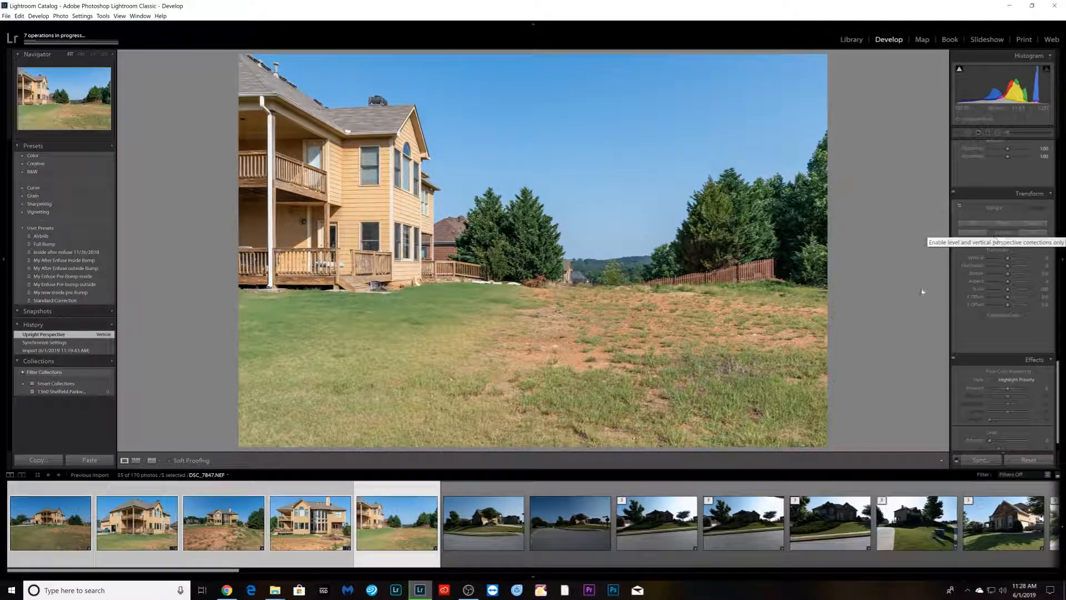
# - Select the street-view exterior photo and increase its contrast
pyautogui.click(491, 553)
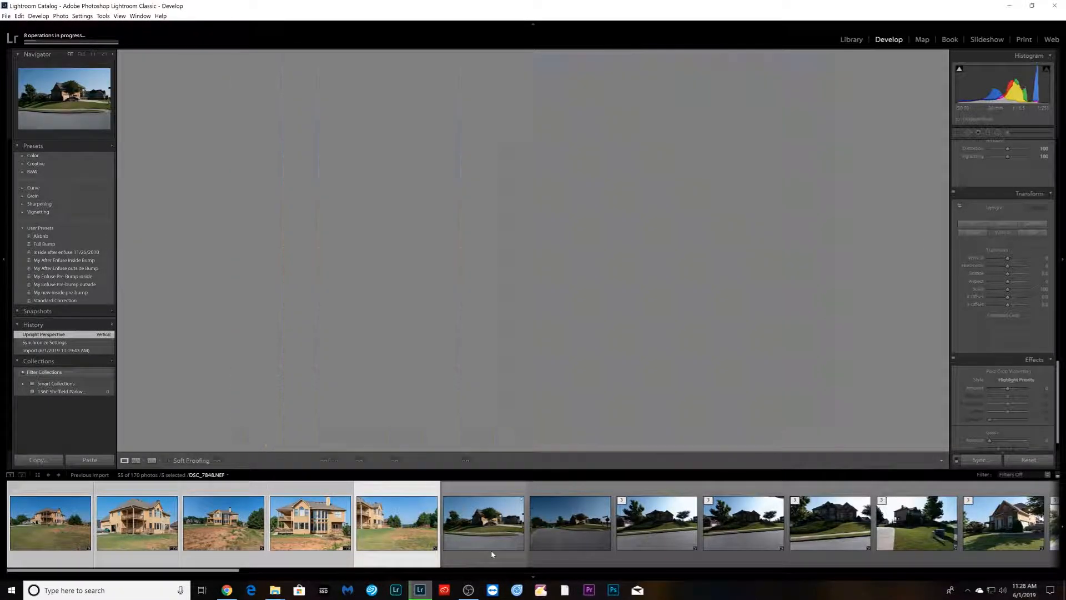
pyautogui.keyDown('shift'); pyautogui.click(556, 550); pyautogui.keyUp('shift')
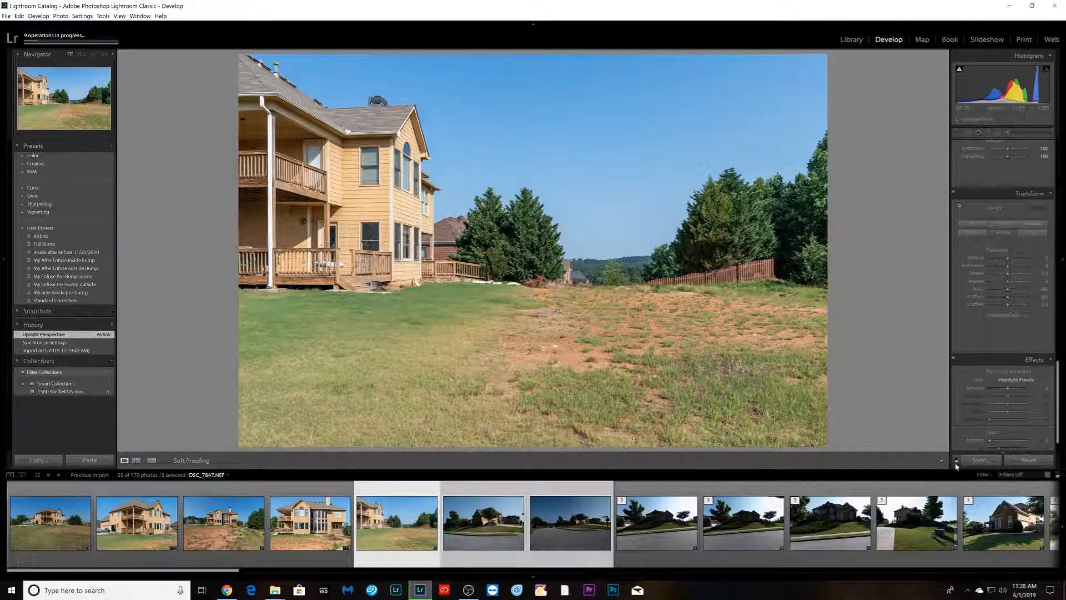
pyautogui.click(484, 550)
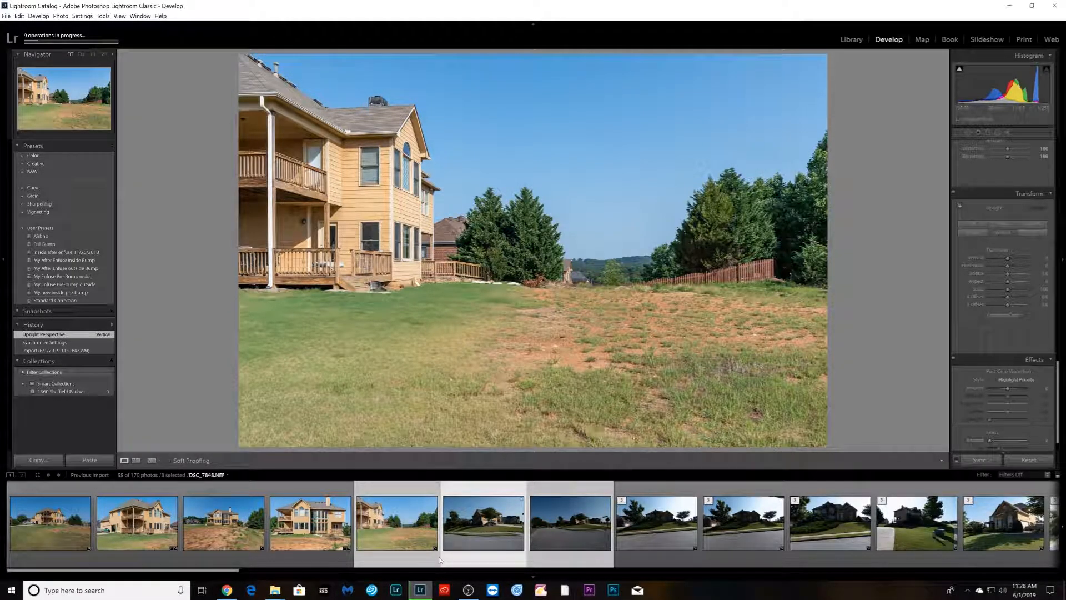
pyautogui.click(330, 560)
pyautogui.click(478, 558)
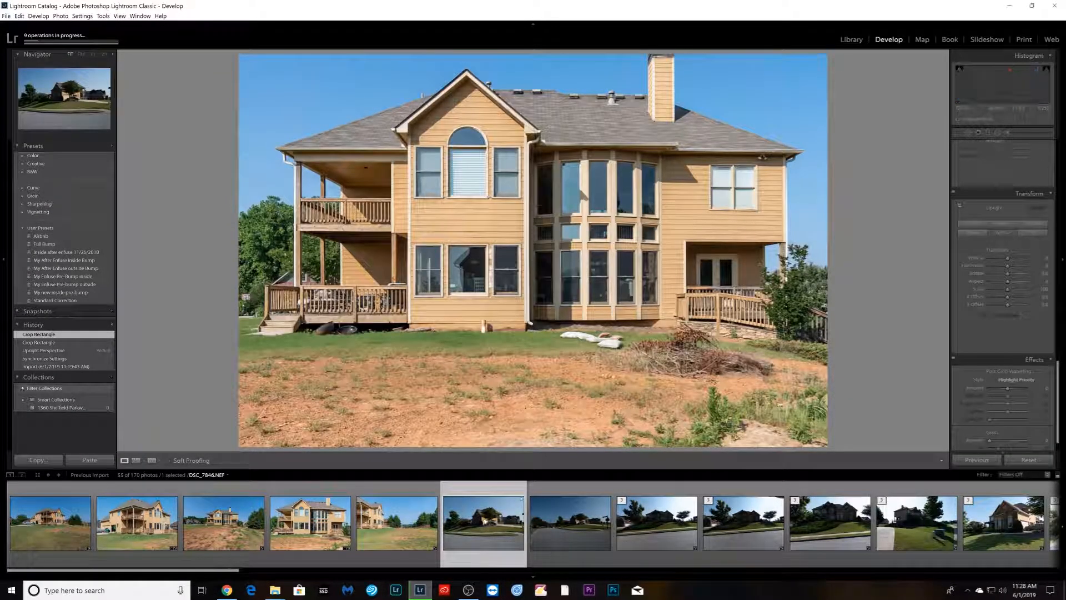
pyautogui.scroll(10, 996, 274)
pyautogui.moveTo(1015, 255)
pyautogui.mouseDown()
pyautogui.moveTo(1040, 254)
pyautogui.moveTo(989, 249)
pyautogui.moveTo(1011, 236)
pyautogui.mouseUp()
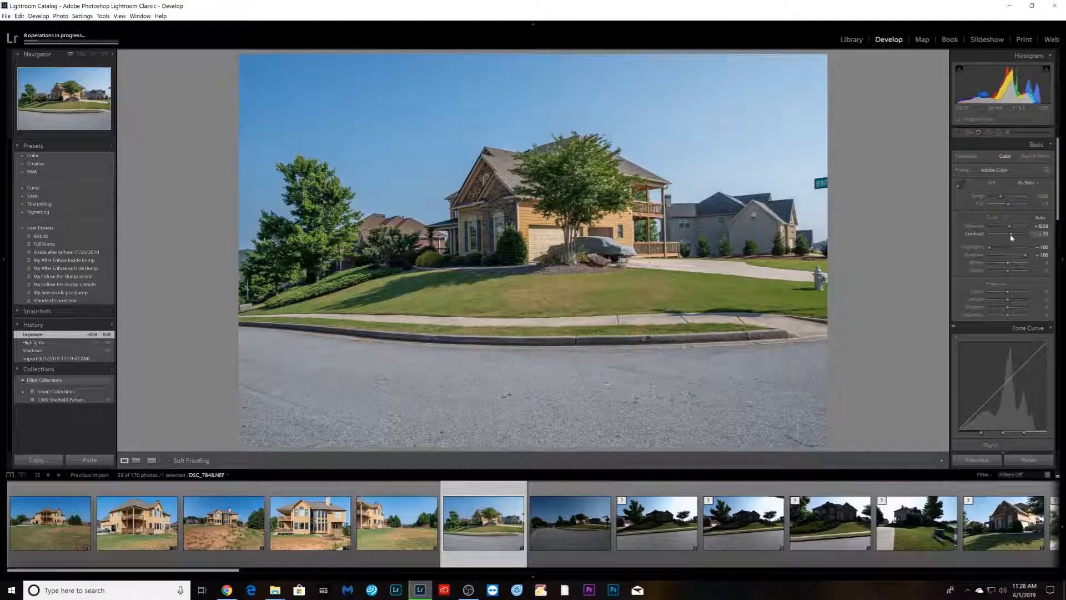
# - Raise the street-view photo's dehaze and clarity and adjust its exposure
pyautogui.moveTo(1007, 299); pyautogui.dragTo(1012, 294)
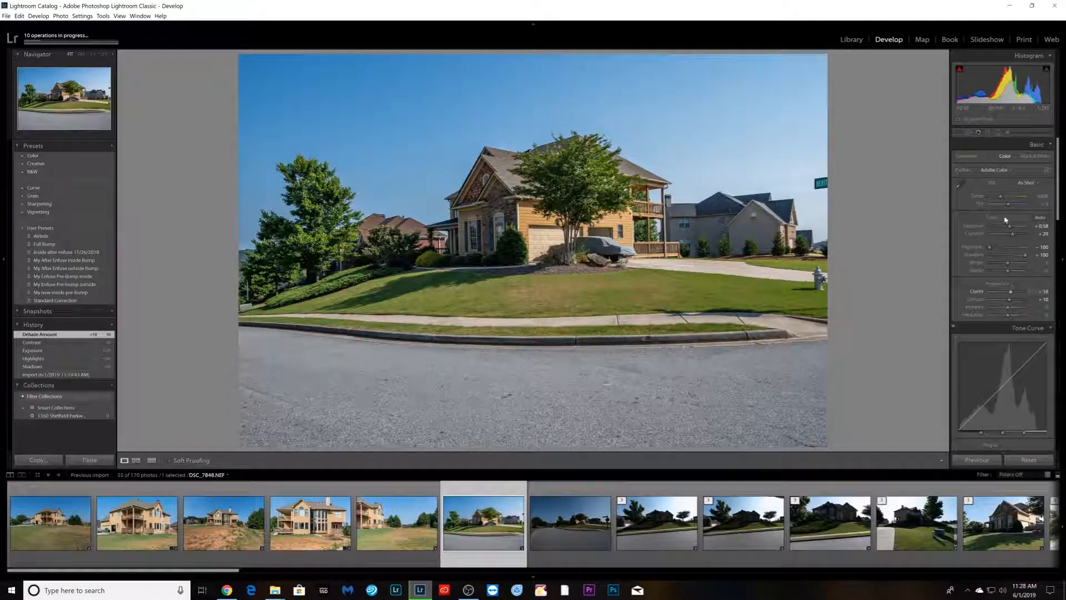
pyautogui.moveTo(1011, 227); pyautogui.dragTo(1013, 228)
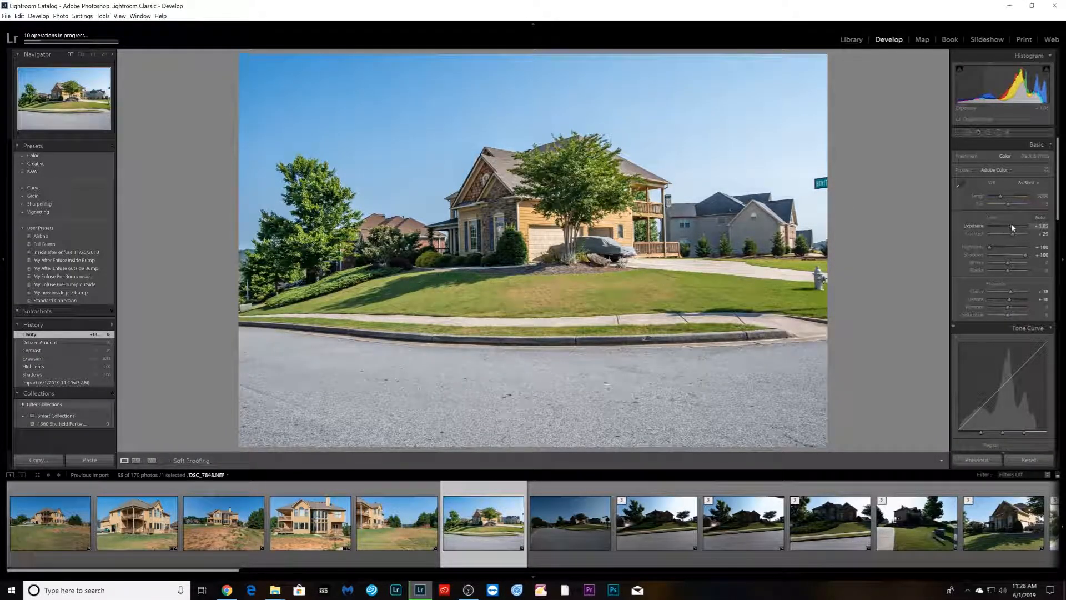
# - Enable chromatic aberration removal and lens profile corrections for the street-view photo
pyautogui.scroll(-10, 982, 347)
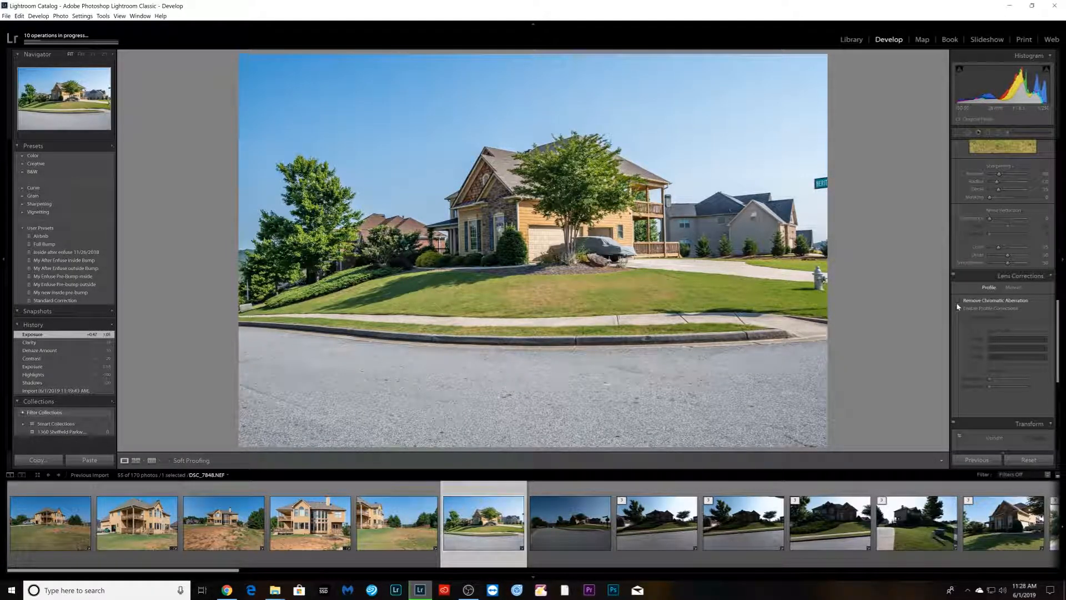
pyautogui.click(958, 300)
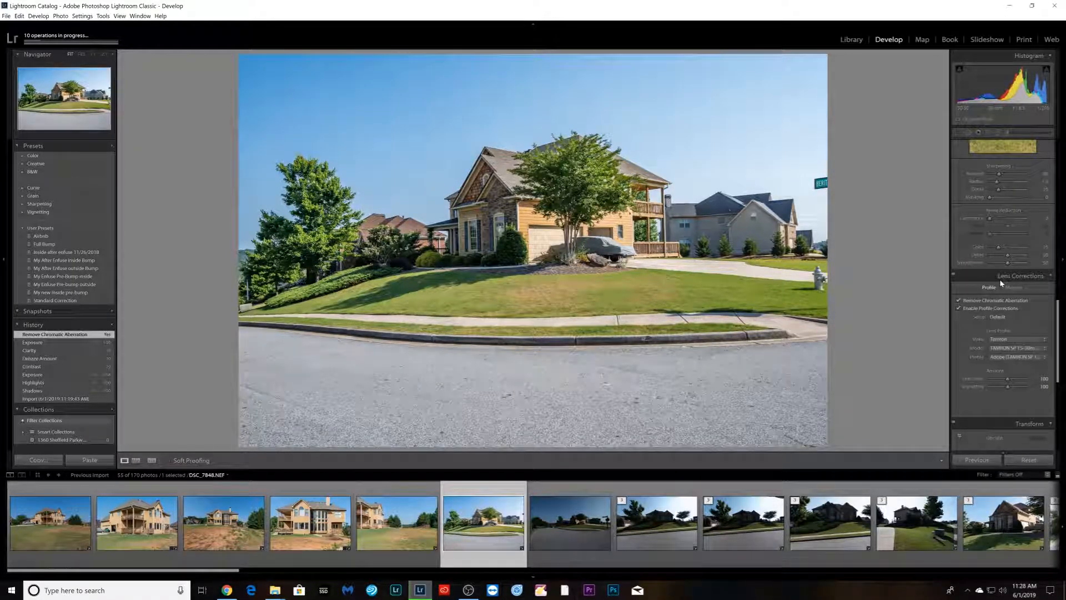
# - Adjust the sharpening edge masking and amount while previewing the mask
pyautogui.scroll(2, 1005, 272)
pyautogui.press('alt')
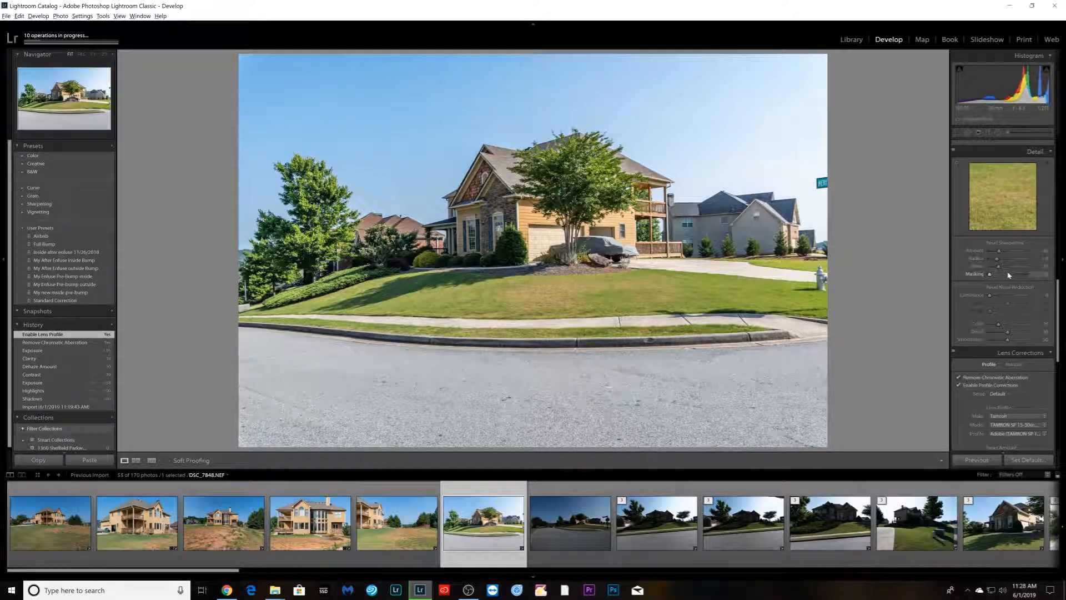
pyautogui.moveTo(1008, 276); pyautogui.dragTo(1003, 253)
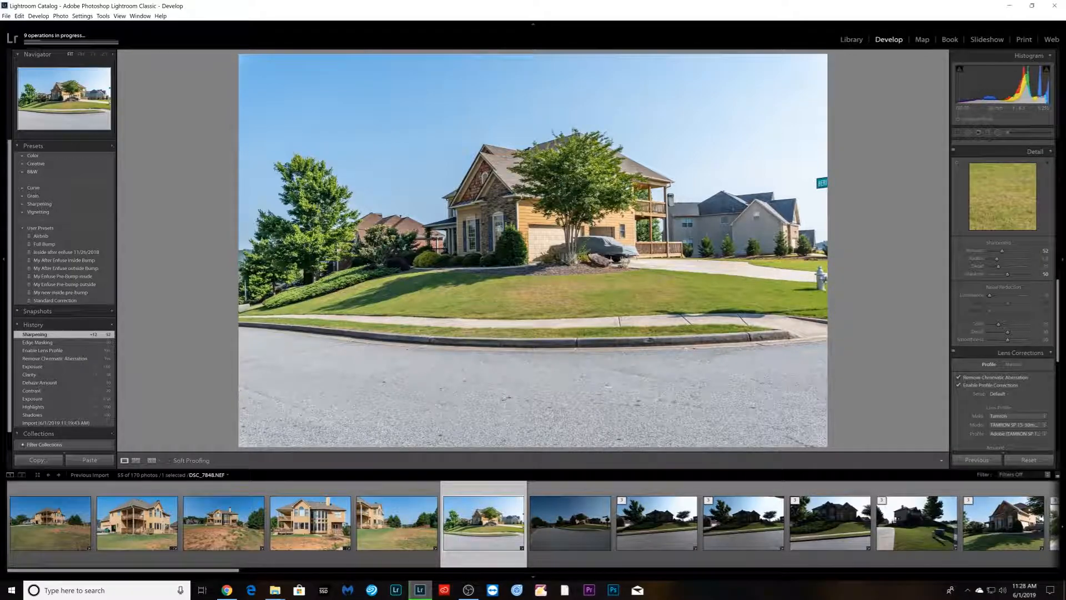
# - Crop the bottom of the photo to trim away most of the street
pyautogui.press('r')
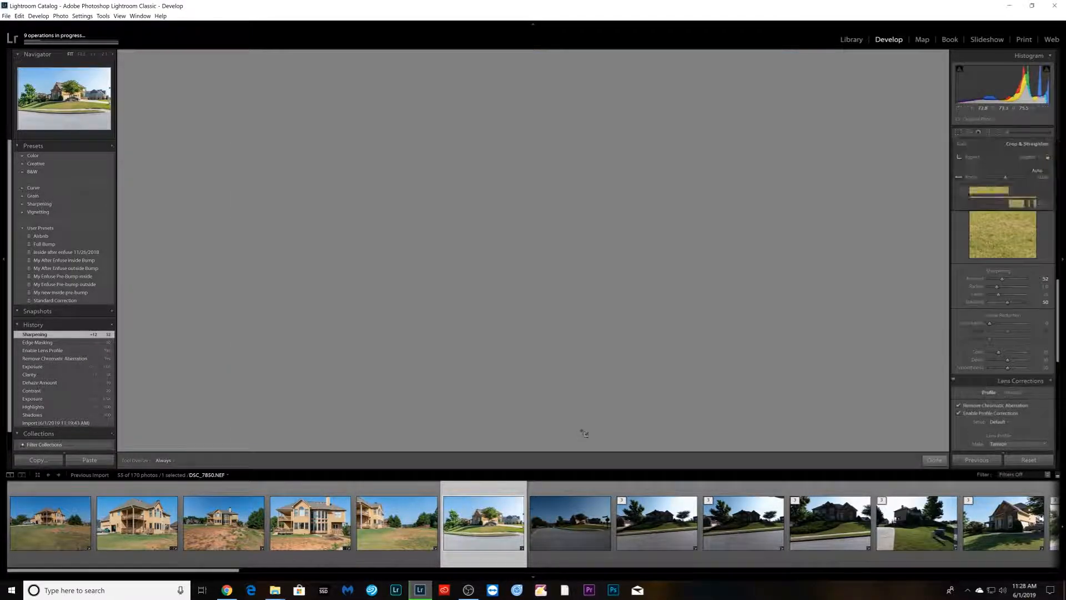
pyautogui.moveTo(570, 442); pyautogui.dragTo(572, 388)
pyautogui.press('Return')
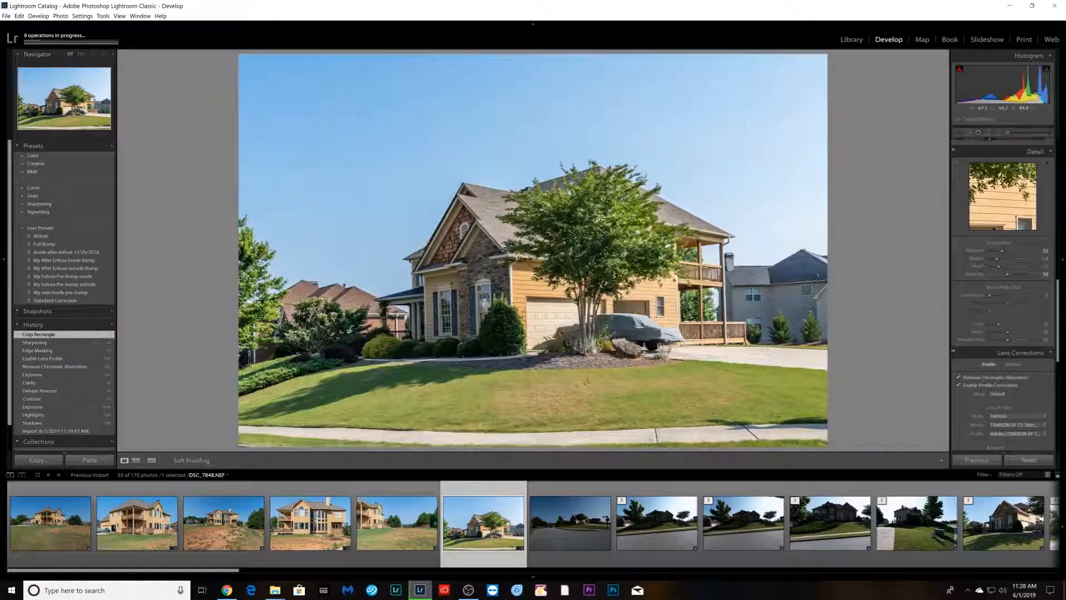
# - Apply the Vertical Upright transform and confirm the resulting crop
pyautogui.scroll(-4, 1006, 330)
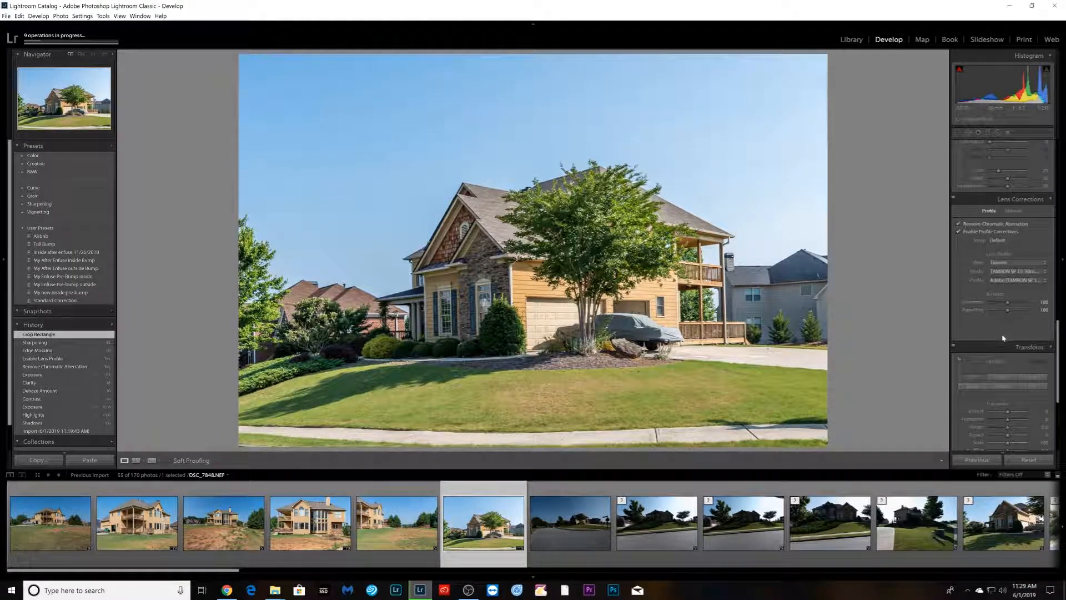
pyautogui.click(1004, 393)
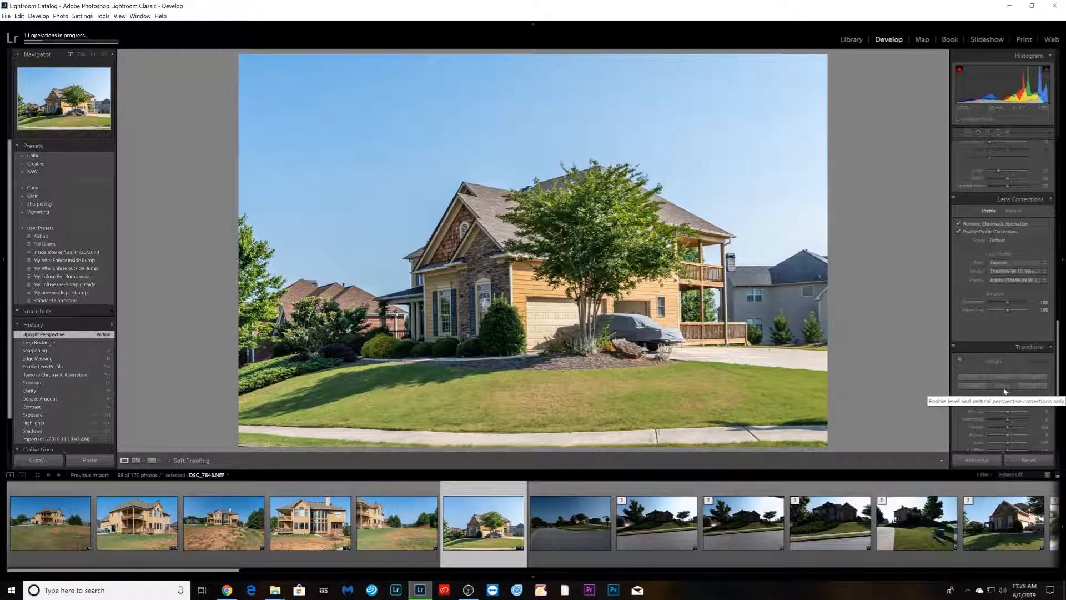
pyautogui.press('r')
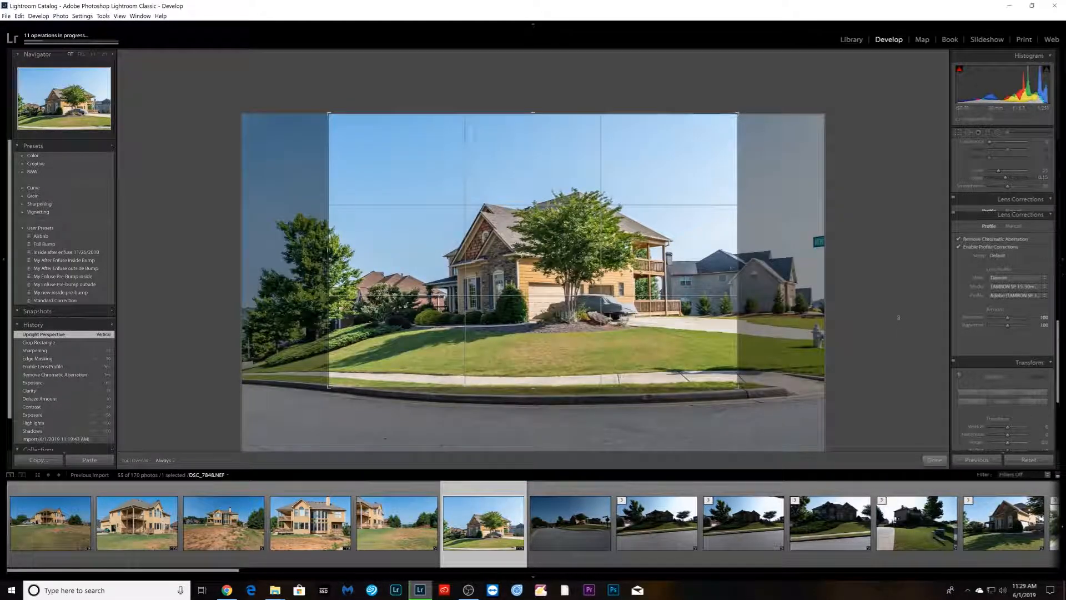
pyautogui.press('Return')
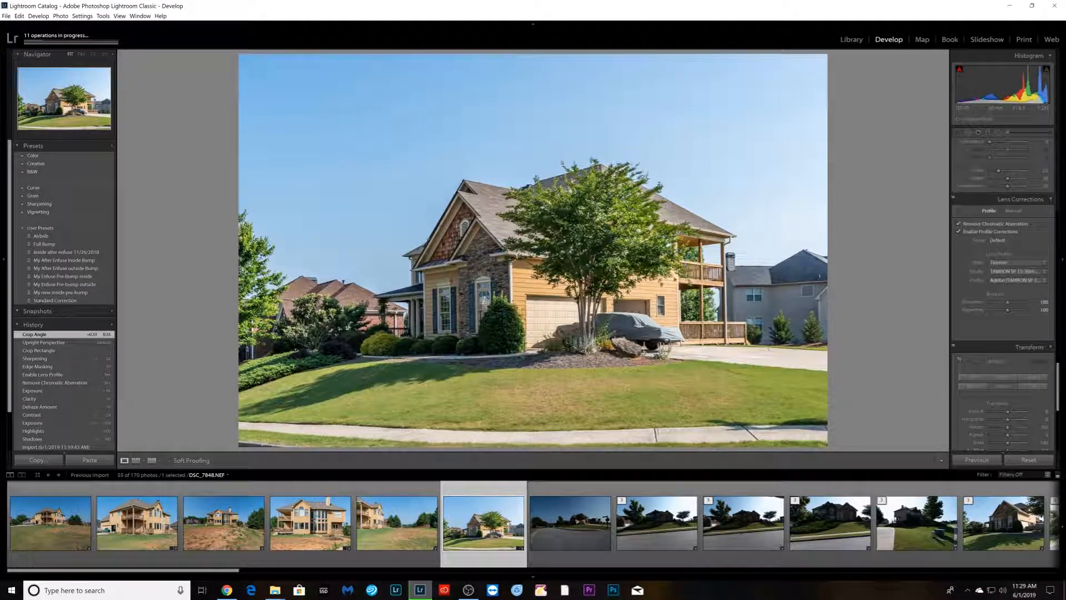
# - Synchronize this photo's settings to the next street-view exterior photo
pyautogui.keyDown('ctrl'); pyautogui.click(602, 552); pyautogui.keyUp('ctrl')
pyautogui.hotkey('ctrl', 'shift', 's')
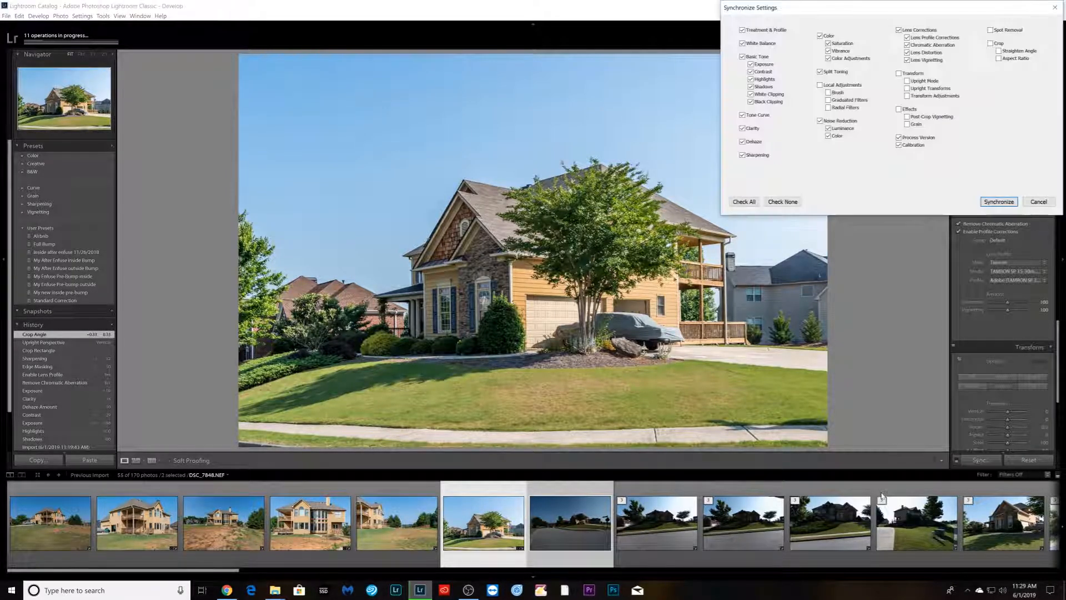
pyautogui.click(997, 202)
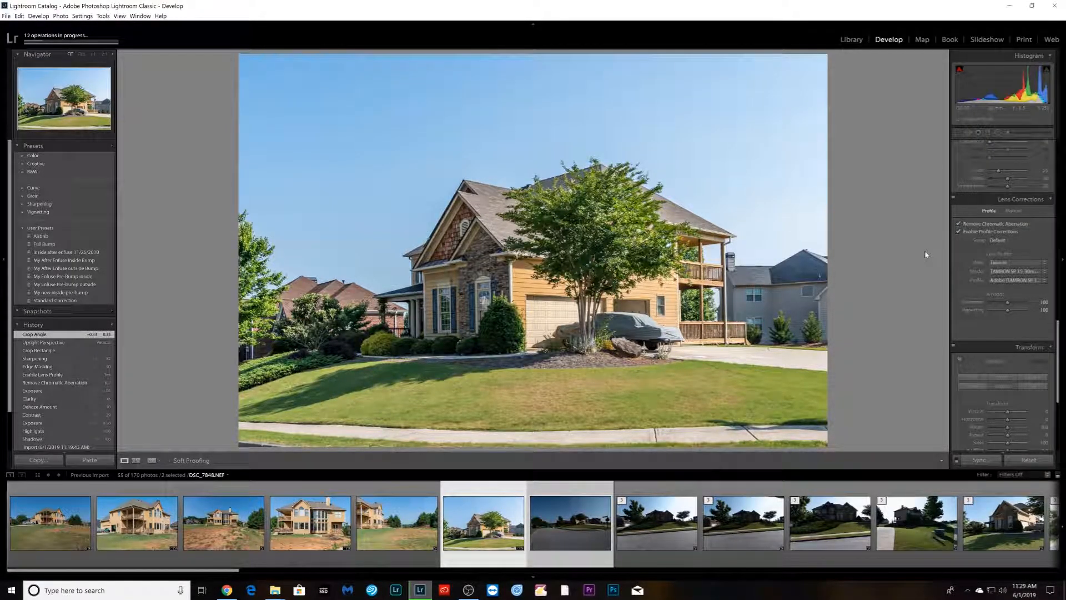
# - Crop the street-corner photo, trimming away its left side and a little of the bottom
pyautogui.click(659, 536)
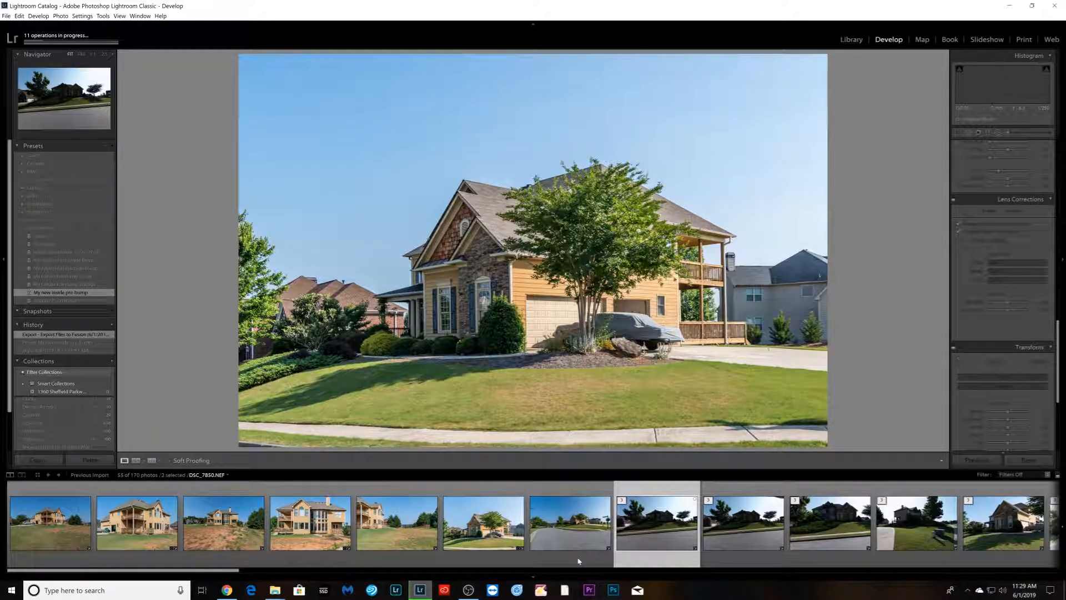
pyautogui.click(580, 558)
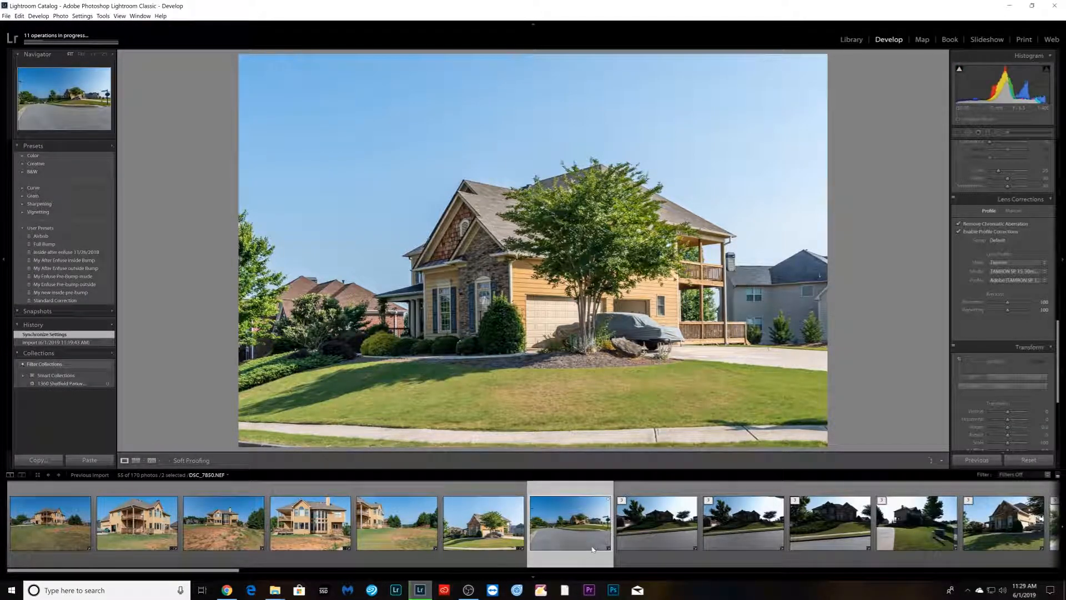
pyautogui.press('r')
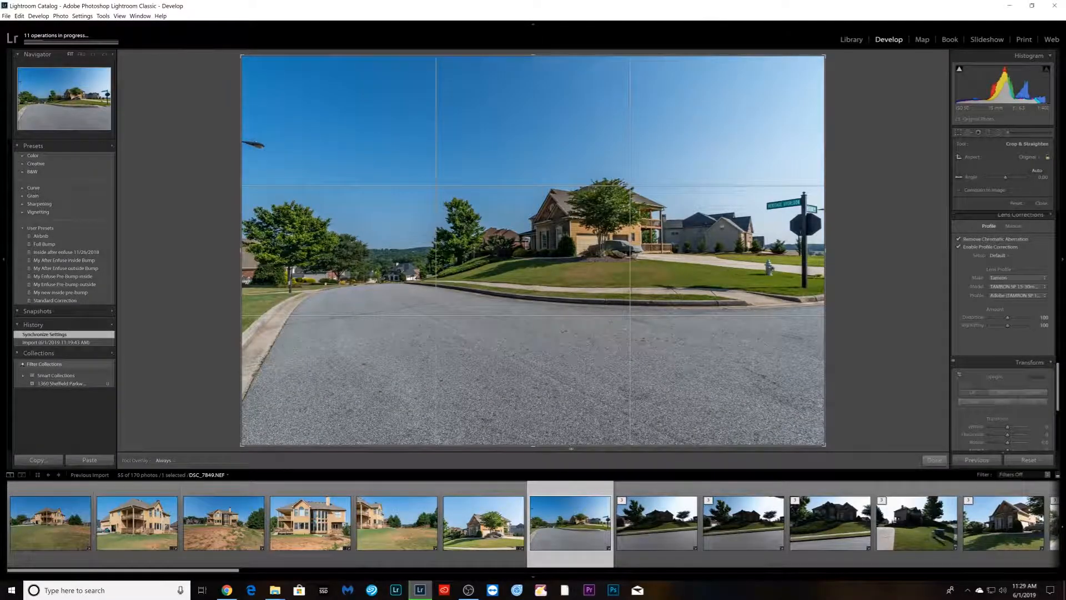
pyautogui.moveTo(571, 449); pyautogui.dragTo(572, 424)
pyautogui.moveTo(601, 356); pyautogui.dragTo(568, 354)
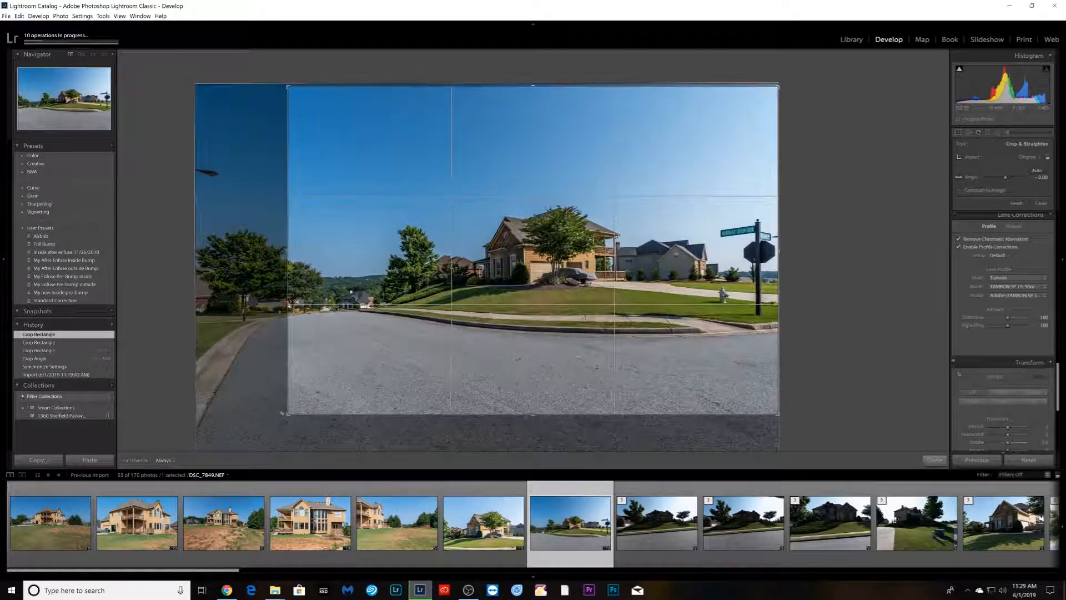
pyautogui.press('Return')
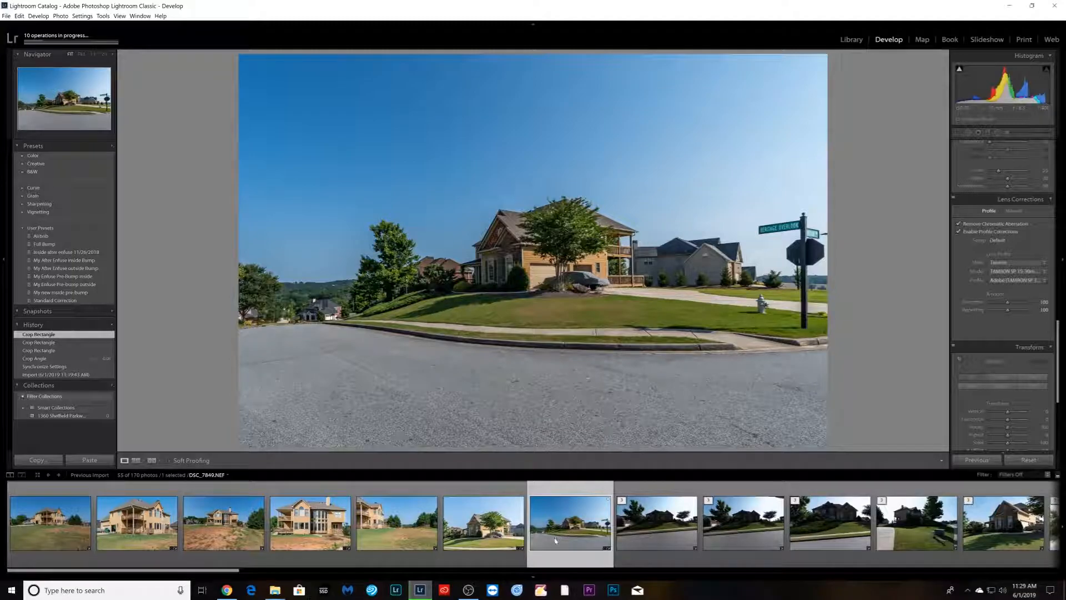
# - Open the export dialog for the seven selected exterior photos and turn off output sharpening and the file size limit
pyautogui.keyDown('shift'); pyautogui.click(49, 558); pyautogui.keyUp('shift')
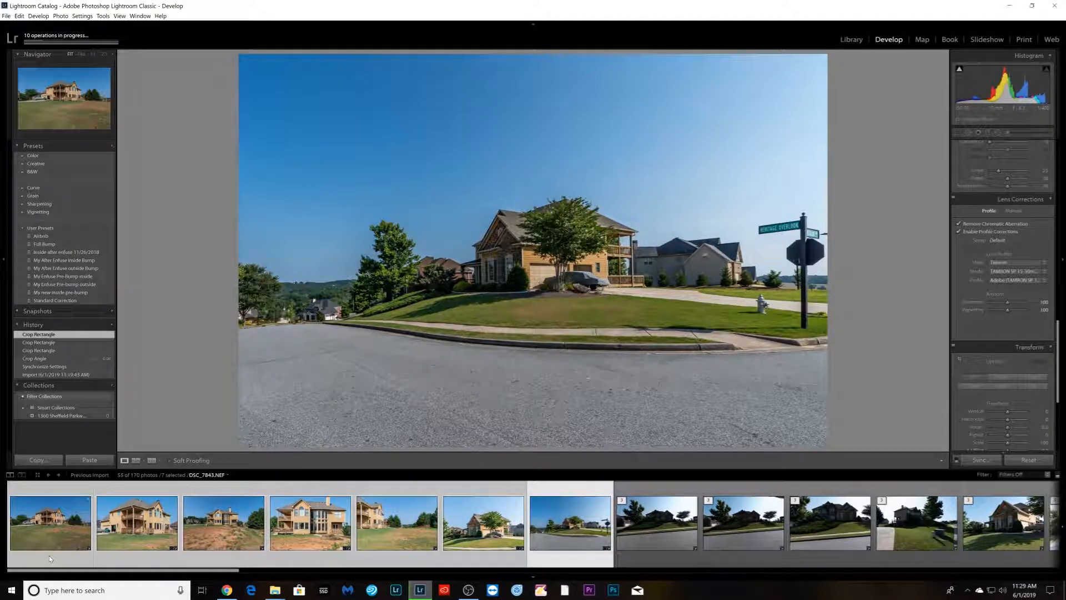
pyautogui.rightClick(49, 556)
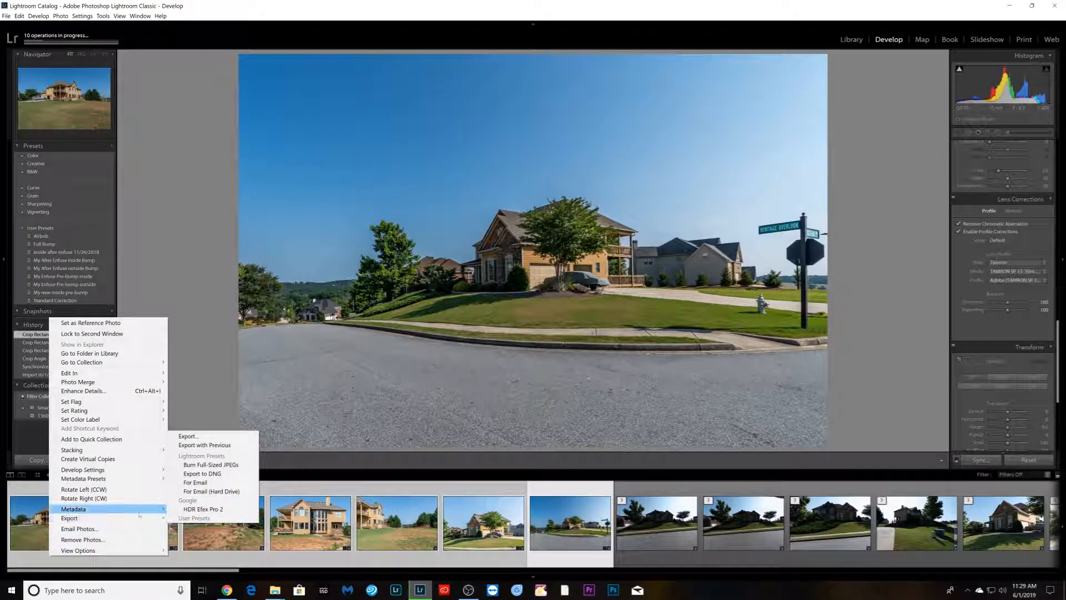
pyautogui.click(189, 437)
pyautogui.click(532, 91)
pyautogui.click(489, 264)
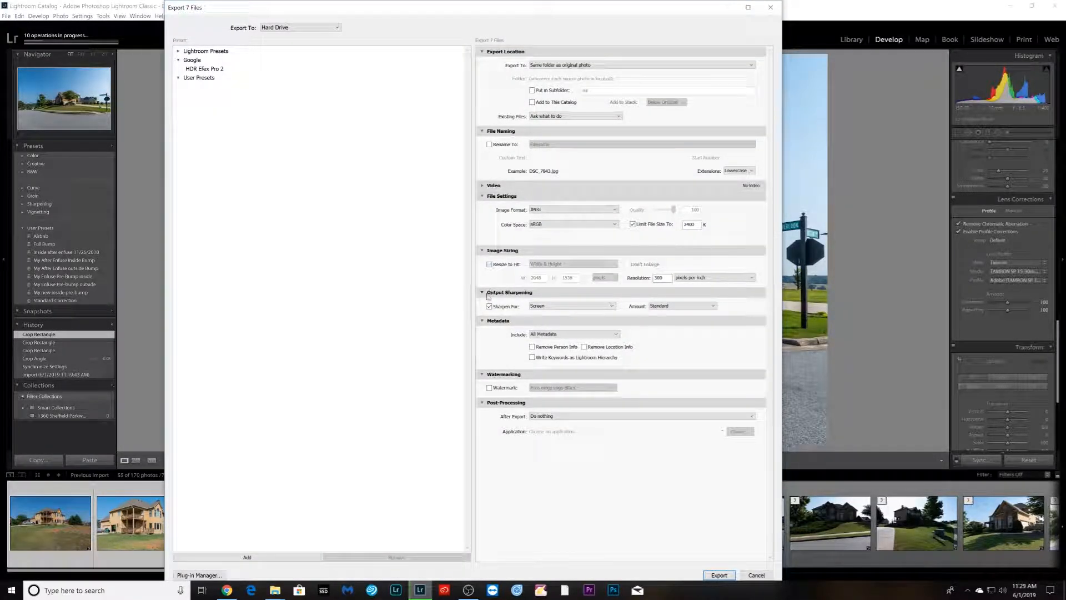
pyautogui.click(489, 307)
pyautogui.click(633, 224)
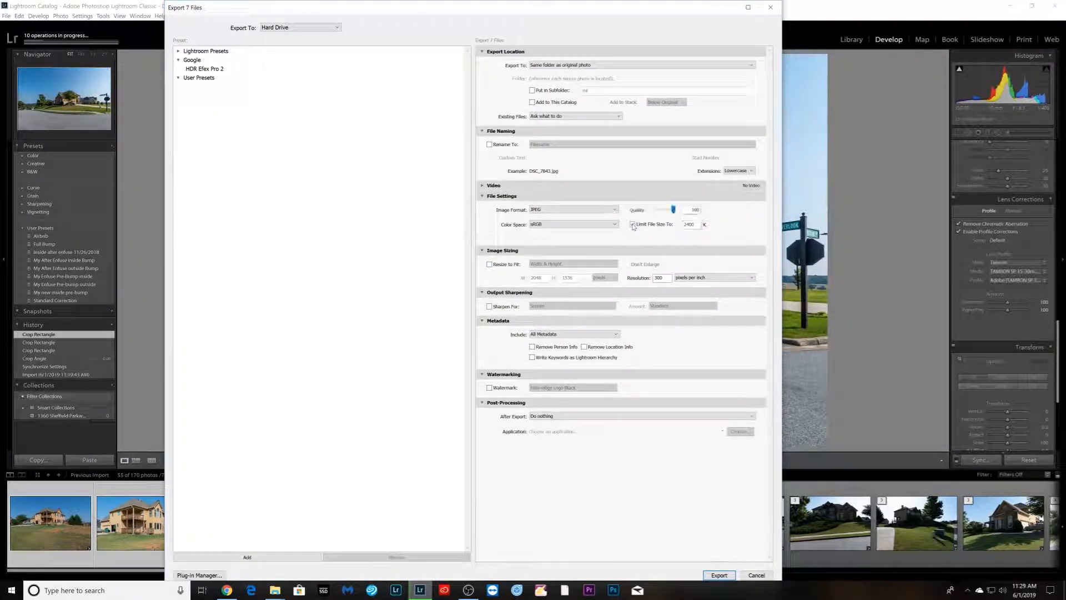
# - Set the export location to the current shoot's Enfuse folder and export the photos
pyautogui.click(651, 67)
pyautogui.click(561, 73)
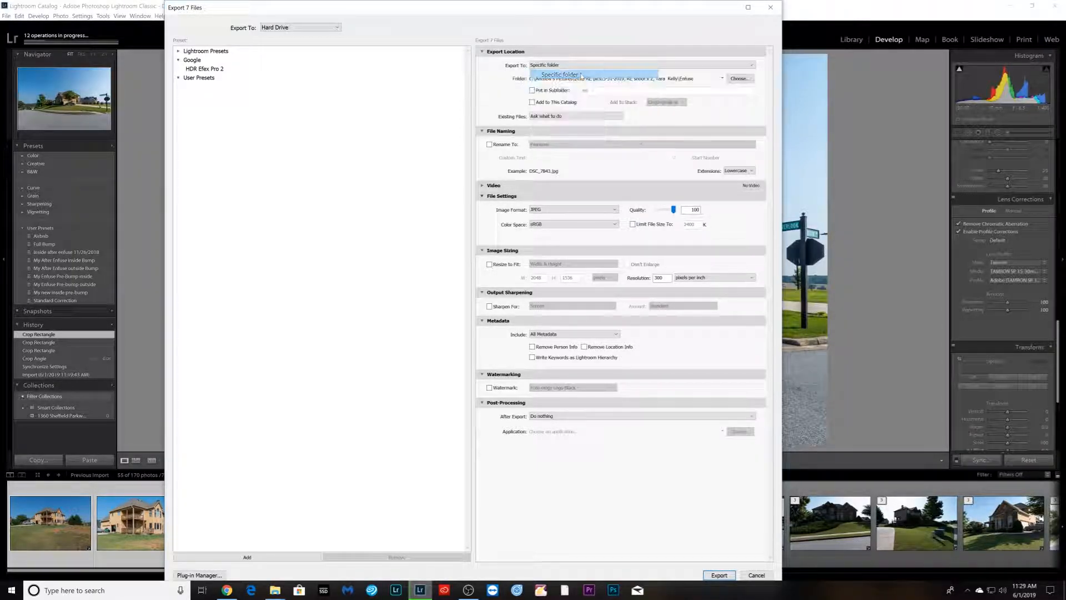
pyautogui.click(739, 79)
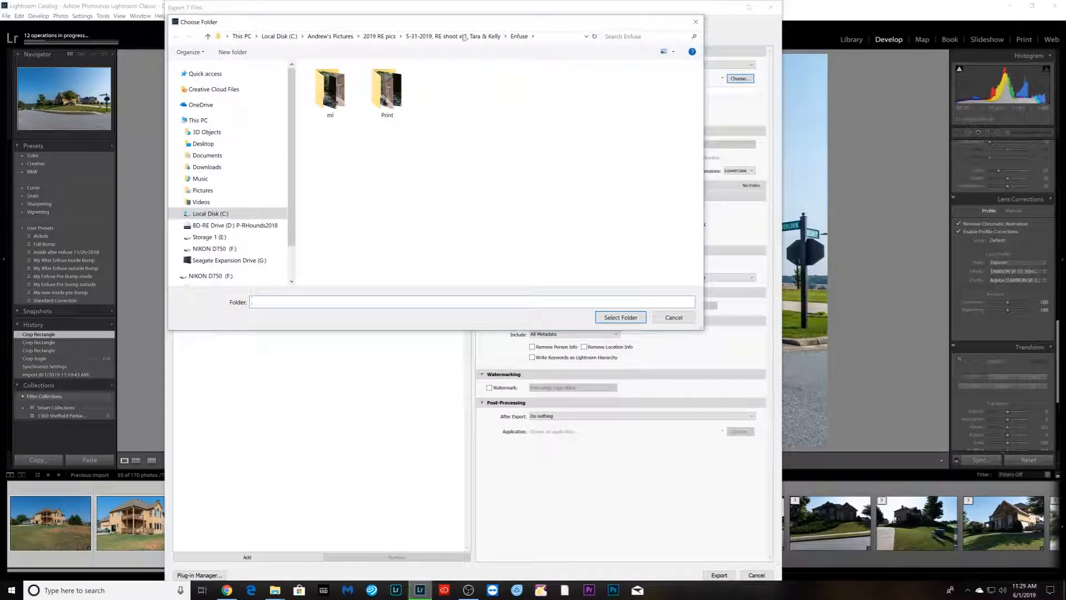
pyautogui.click(380, 36)
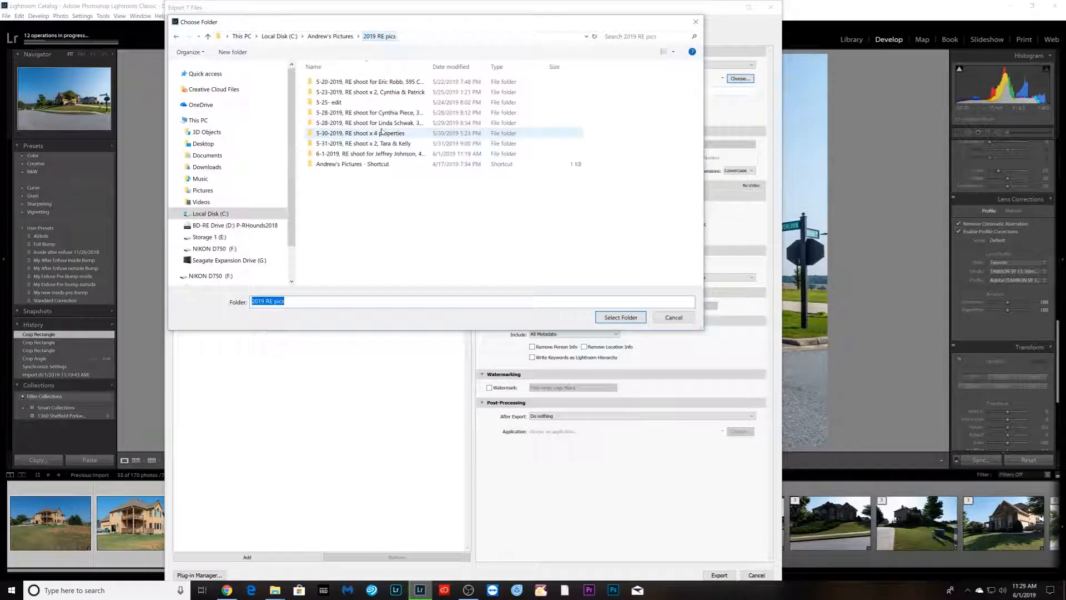
pyautogui.click(384, 156)
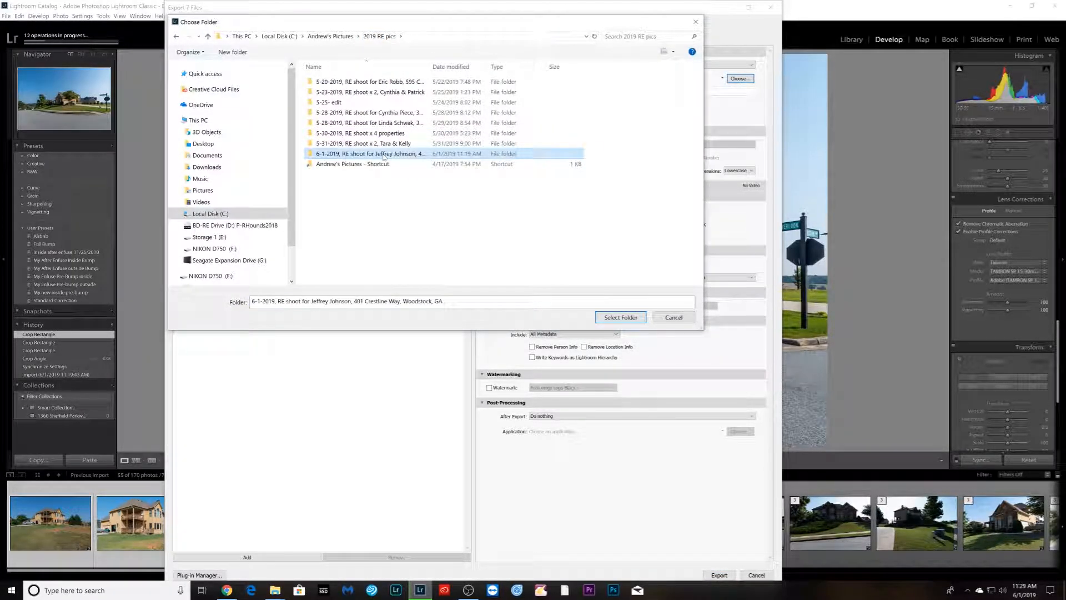
pyautogui.doubleClick(383, 155)
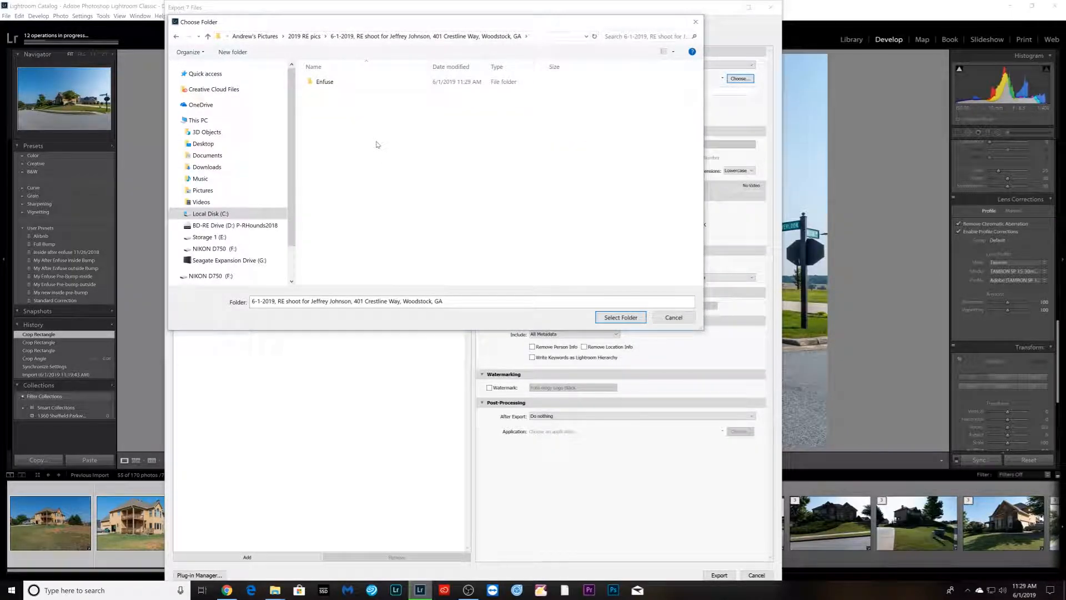
pyautogui.doubleClick(325, 82)
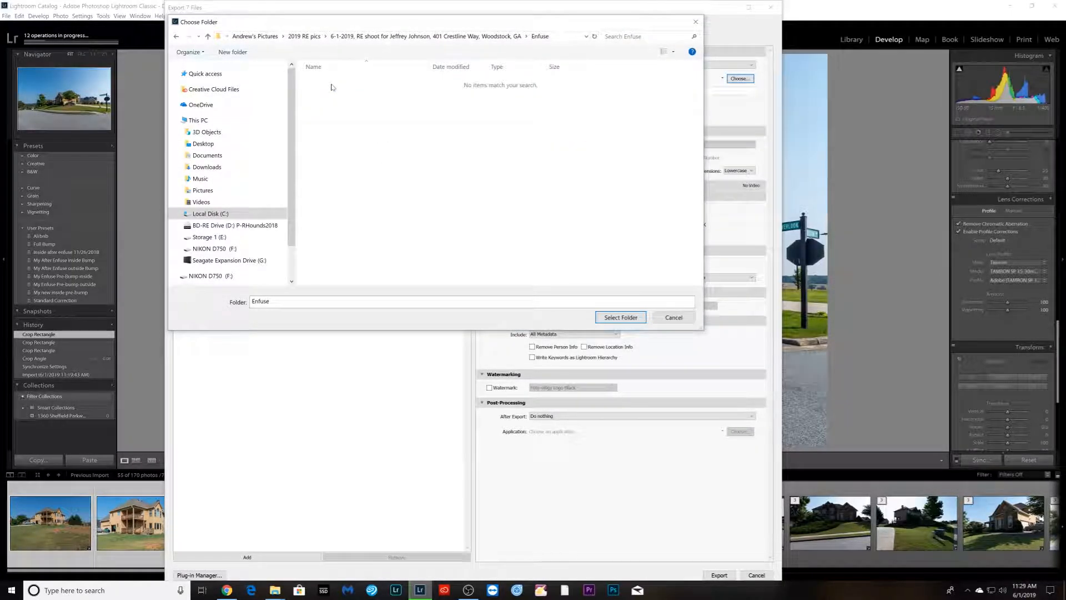
pyautogui.click(605, 317)
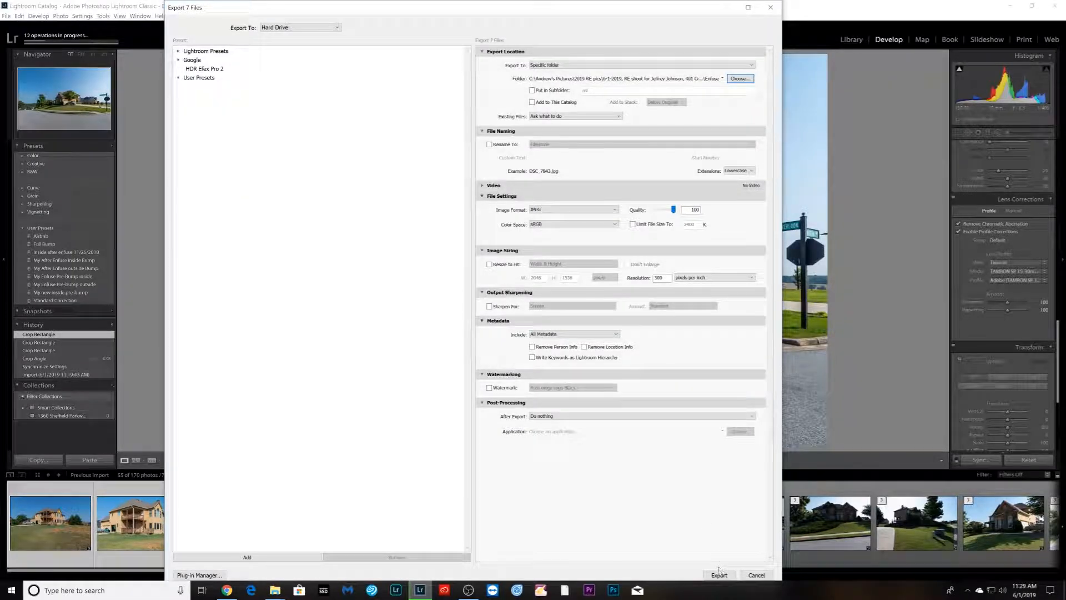
pyautogui.click(719, 575)
# - Select the seven living-room bracket photos and open them as layers in Photoshop
pyautogui.scroll(-5, 703, 555)
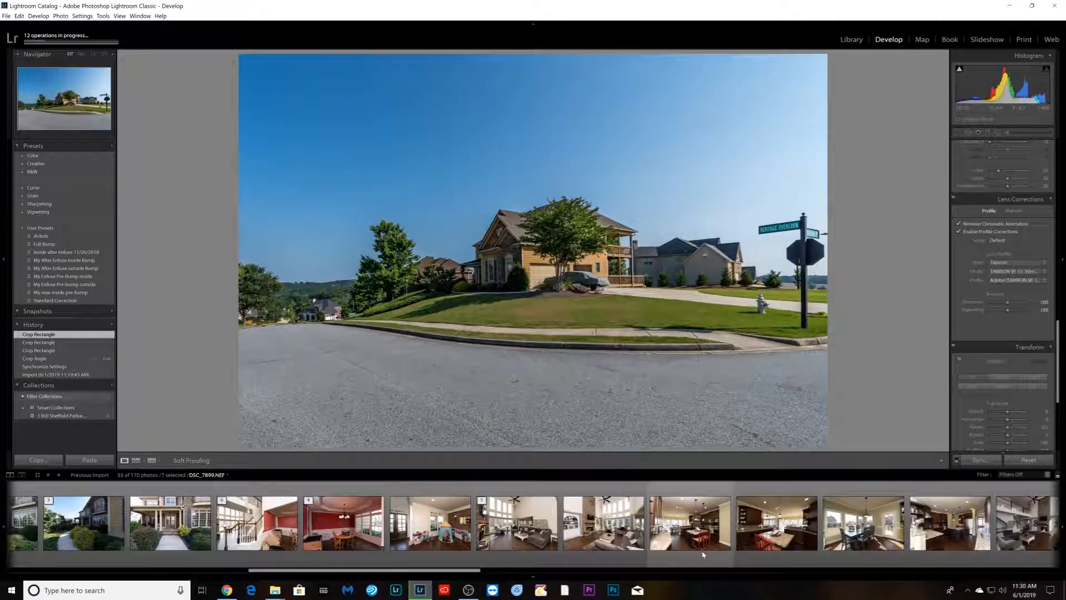
pyautogui.scroll(-5, 703, 555)
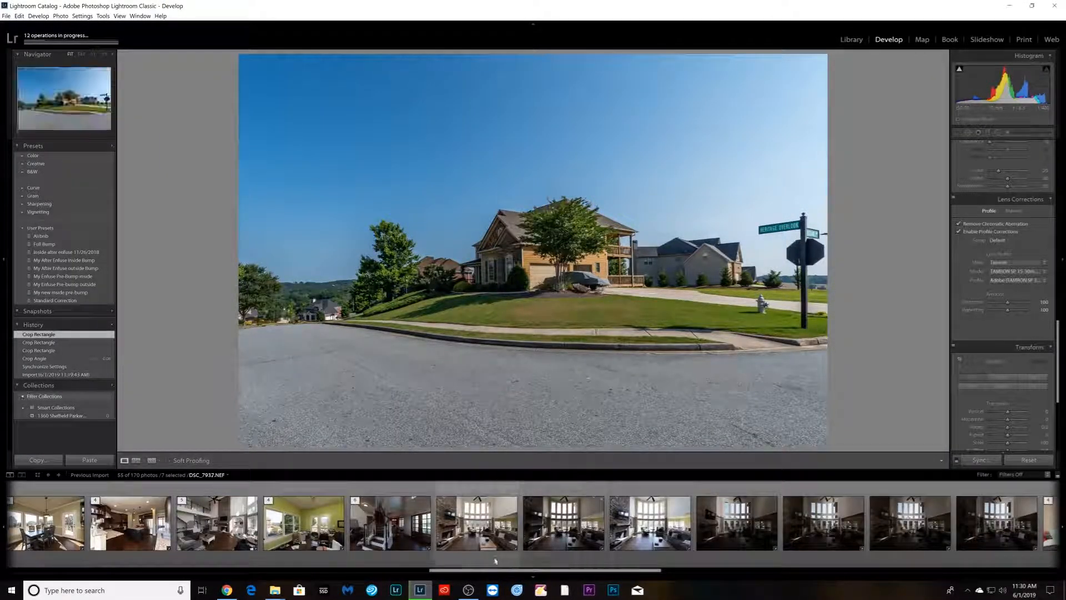
pyautogui.click(495, 561)
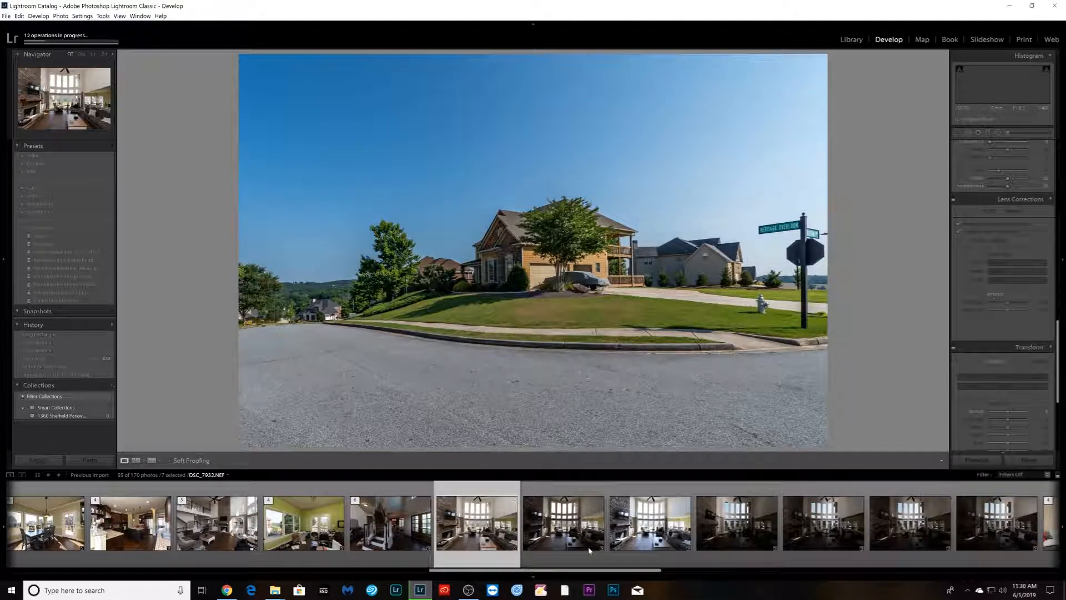
pyautogui.scroll(-3, 590, 550)
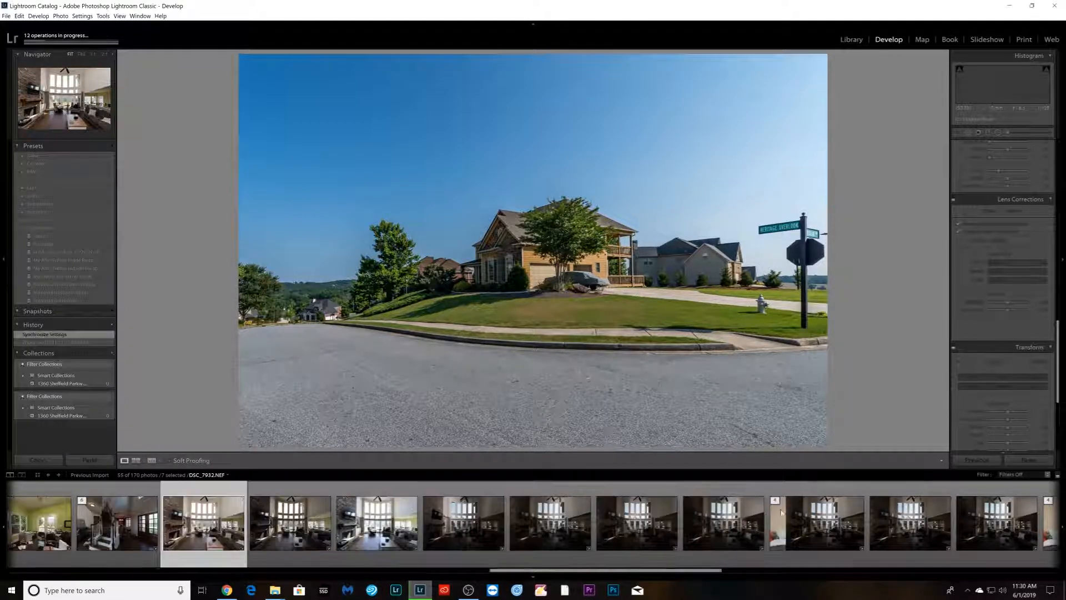
pyautogui.keyDown('shift'); pyautogui.click(715, 550); pyautogui.keyUp('shift')
pyautogui.rightClick(715, 550)
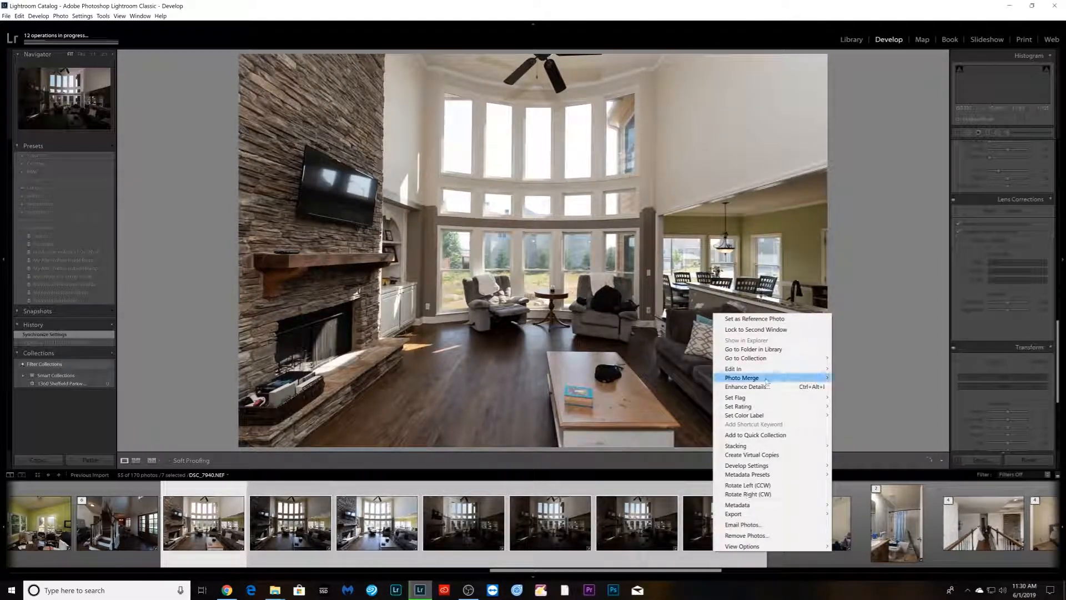
pyautogui.moveTo(798, 367)
pyautogui.click(890, 479)
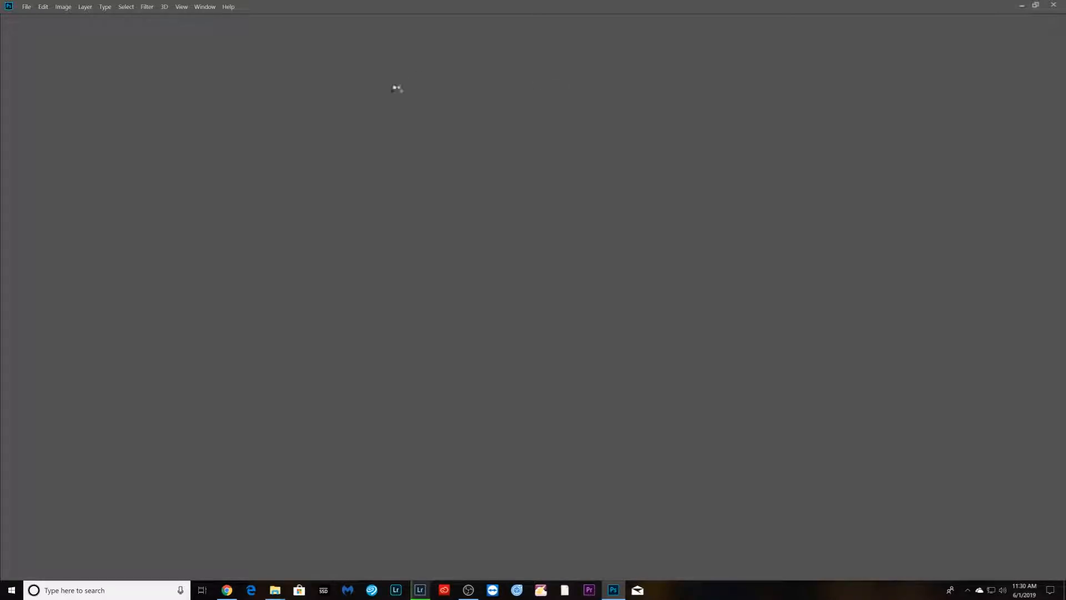
pyautogui.click(226, 591)
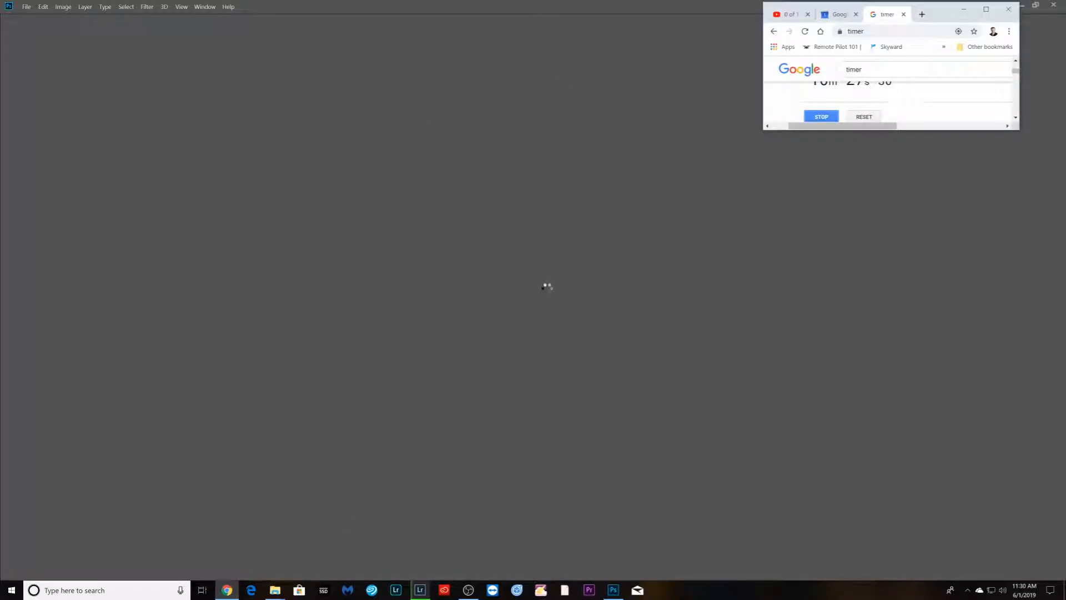
pyautogui.click(922, 14)
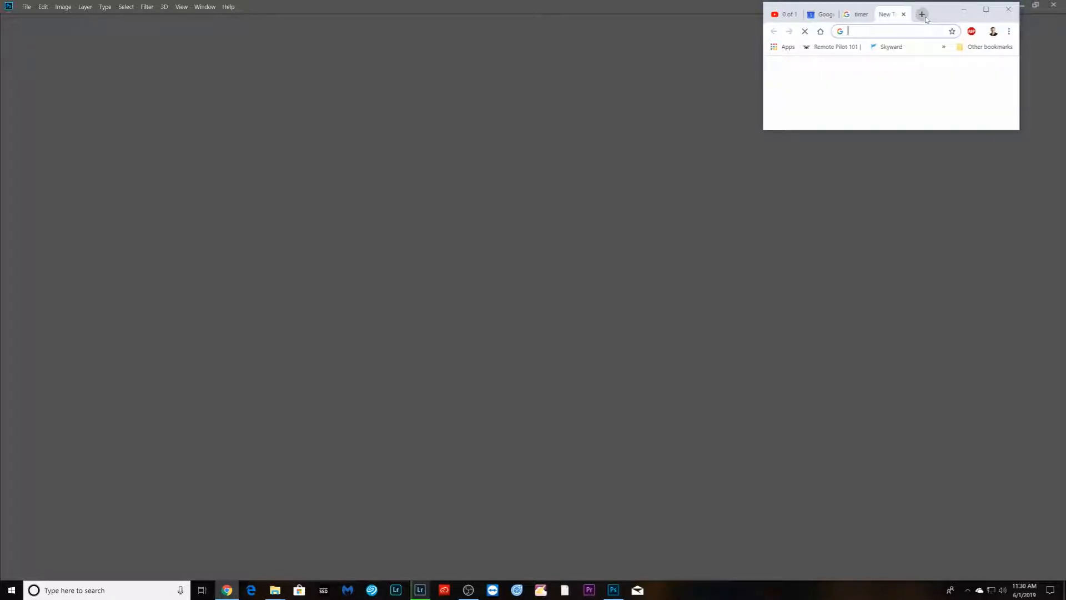
pyautogui.moveTo(889, 15); pyautogui.dragTo(1042, 266)
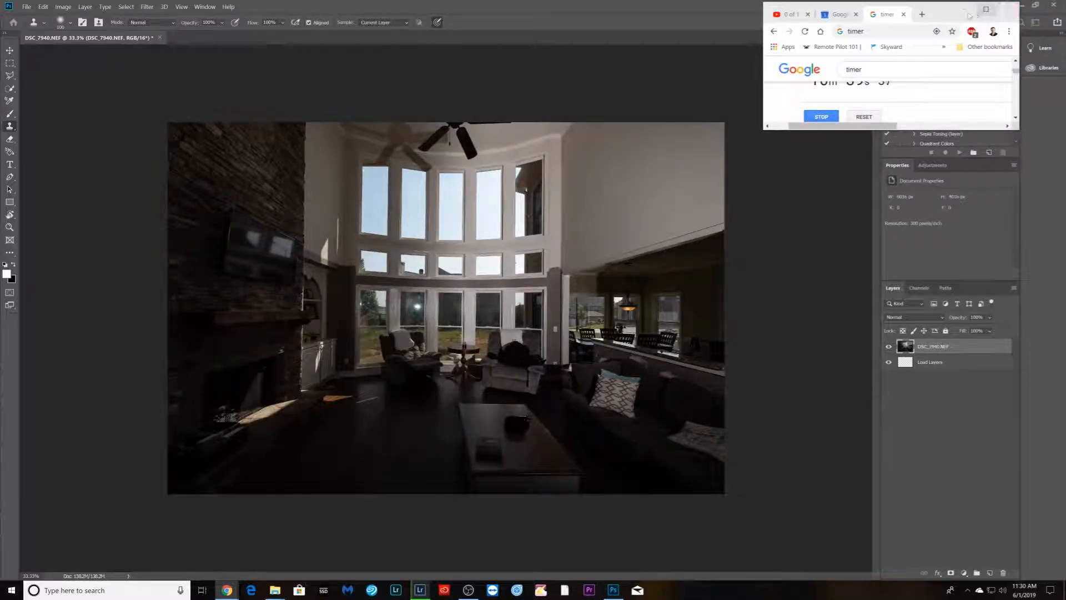
pyautogui.moveTo(907, 131); pyautogui.dragTo(907, 162)
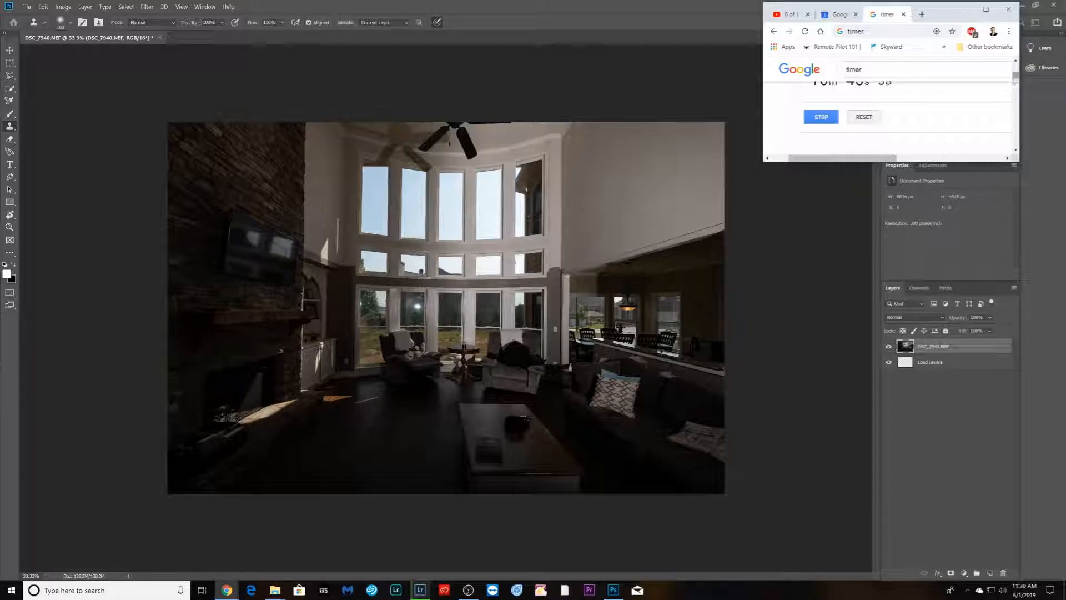
pyautogui.moveTo(1015, 82); pyautogui.dragTo(1015, 80)
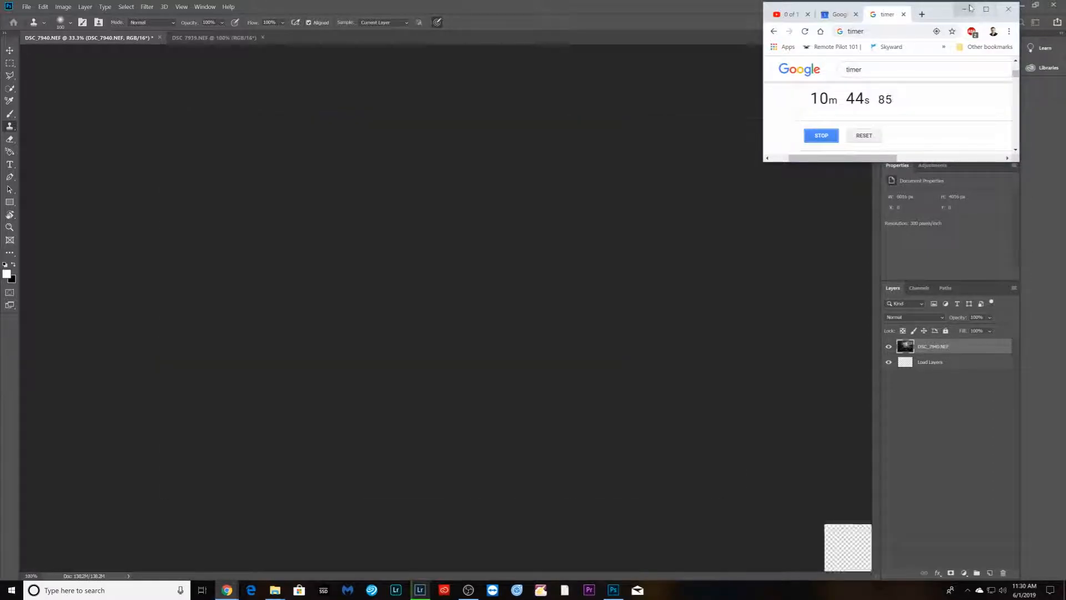
pyautogui.click(962, 8)
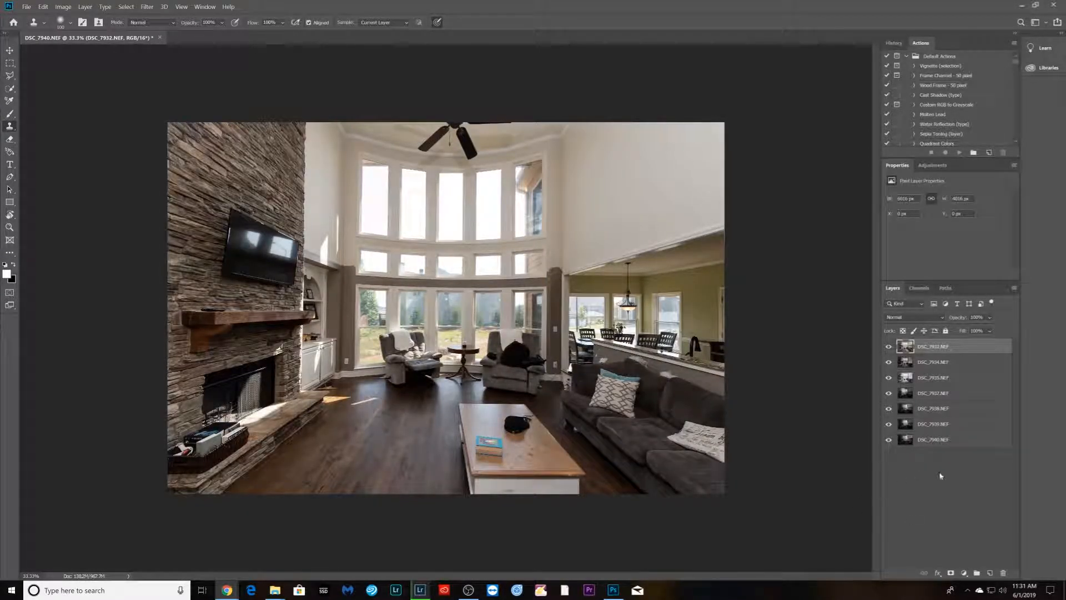
# - Align the layers with the recorded action and hide every layer except the bottom two
pyautogui.press('F2')
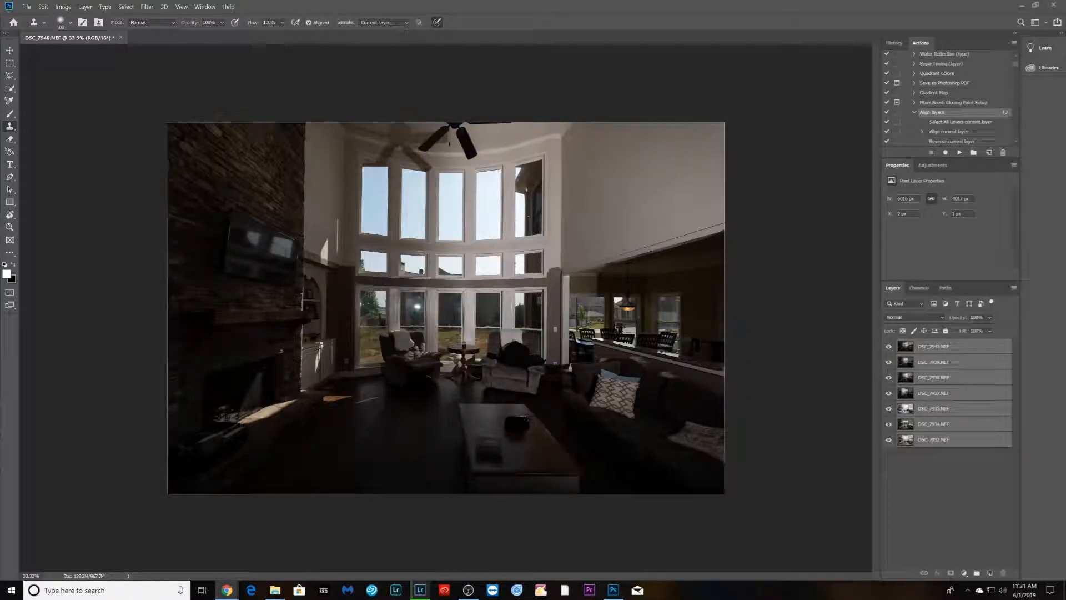
pyautogui.moveTo(888, 347); pyautogui.dragTo(894, 431)
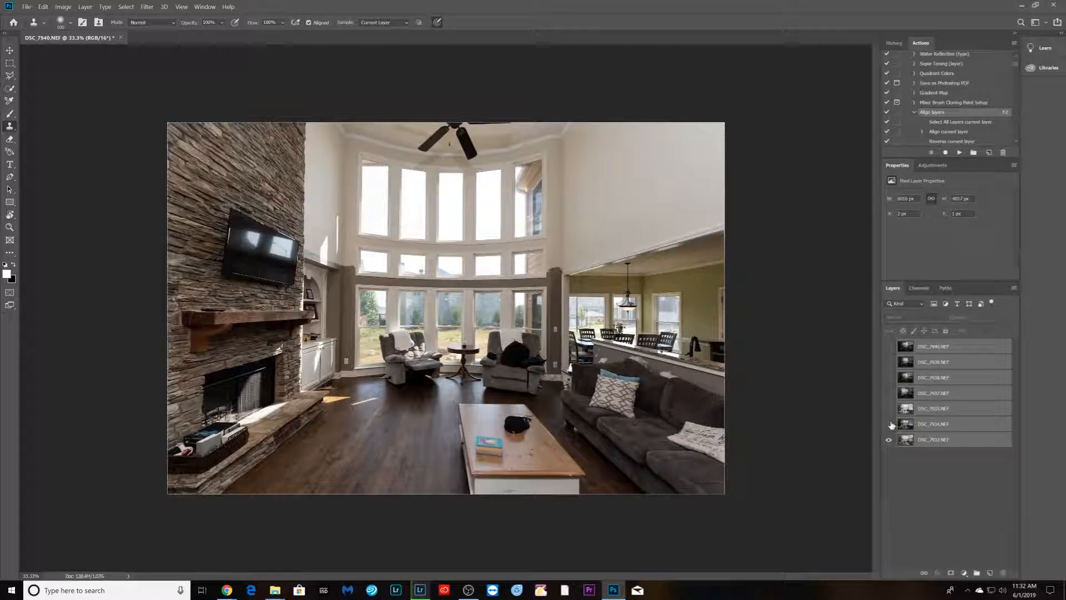
pyautogui.click(890, 424)
# - Add a black hide-all mask to layer DSC_7934 and set its blend mode to Lighten
pyautogui.click(929, 429)
pyautogui.press('F5')
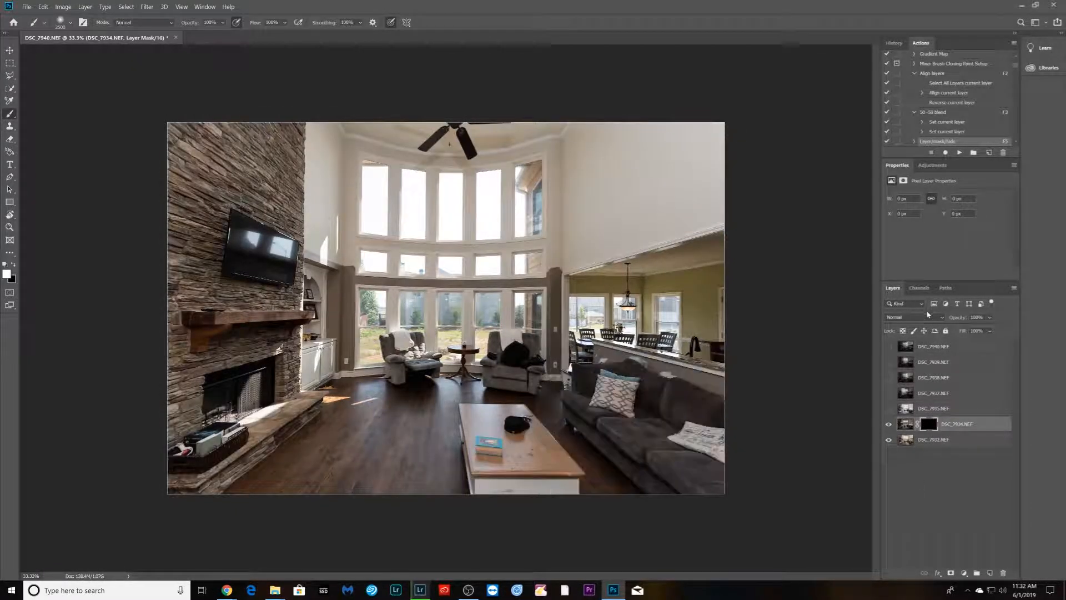
pyautogui.click(913, 317)
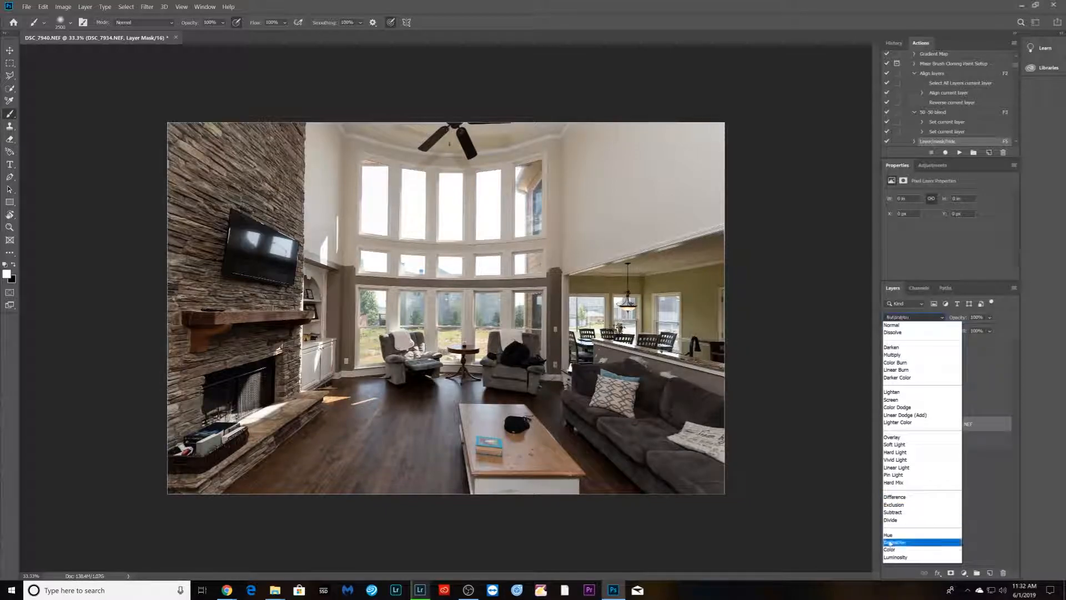
pyautogui.click(893, 392)
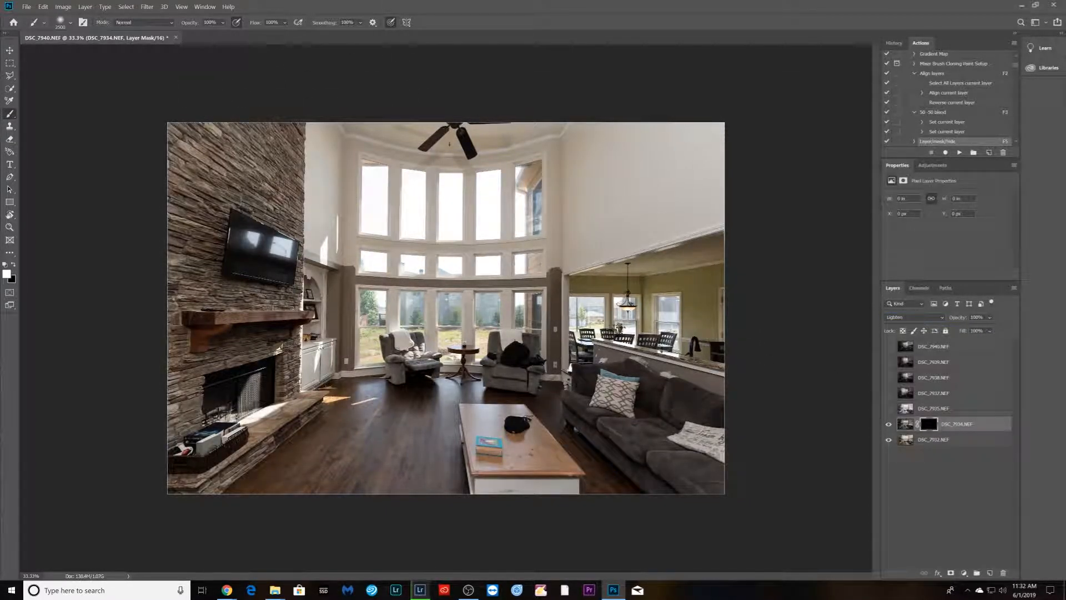
# - Set the brush flow to 6% and paint on DSC_7934's mask over the sofa and dining room area with a smaller brush
pyautogui.write('6')
pyautogui.press('Return')
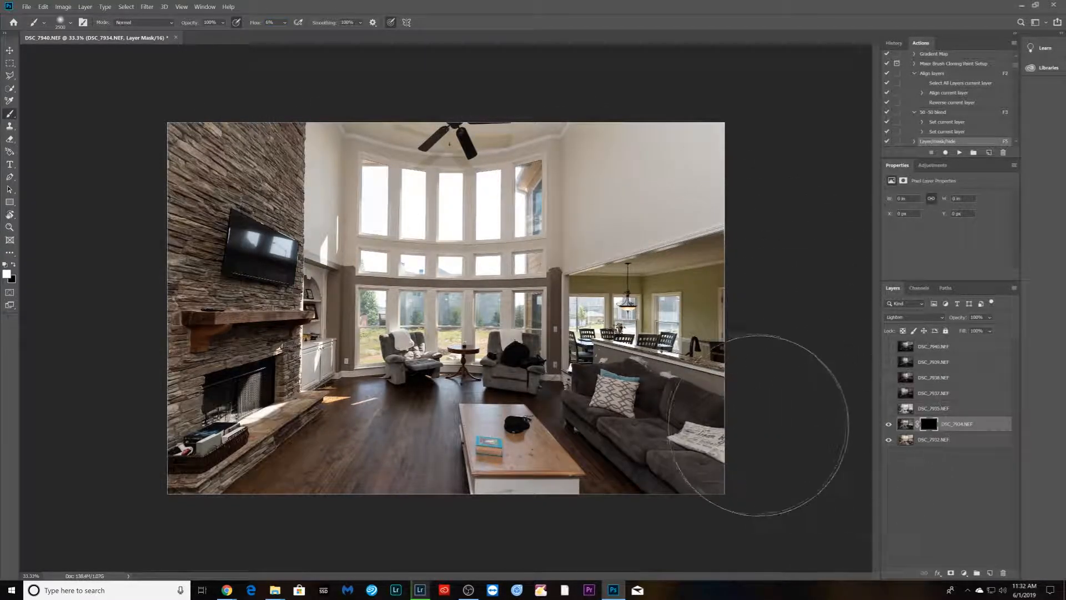
pyautogui.press('[')
pyautogui.press('[')
pyautogui.press('[')
pyautogui.press('[')
pyautogui.press('[')
pyautogui.press('[')
pyautogui.press('[')
pyautogui.press('[')
pyautogui.press('[')
pyautogui.press('[')
pyautogui.moveTo(612, 311)
pyautogui.mouseDown()
pyautogui.moveTo(717, 314)
pyautogui.moveTo(688, 304)
pyautogui.mouseUp()
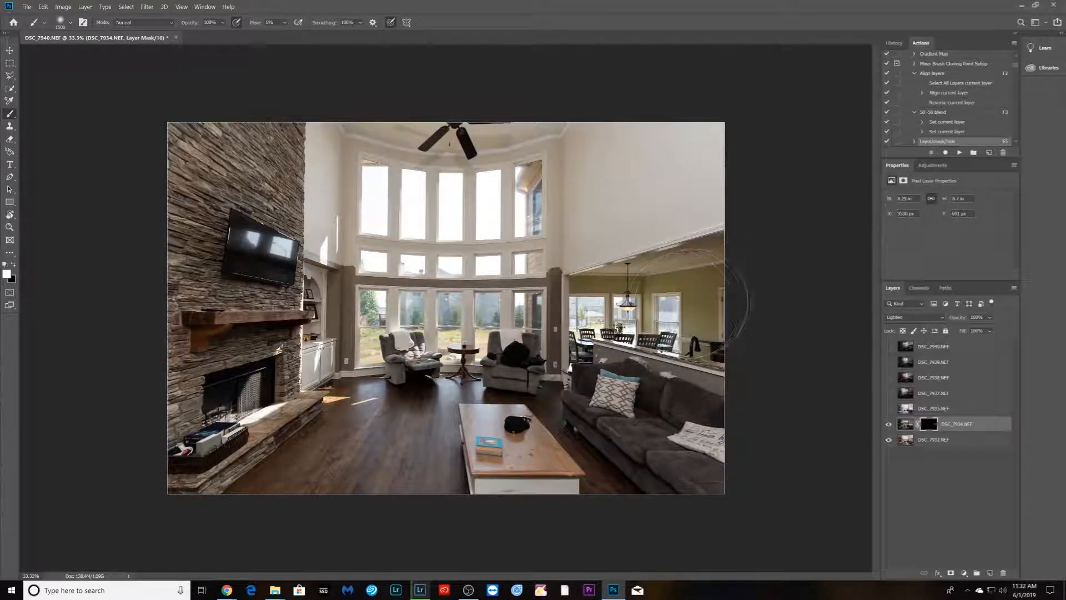
pyautogui.moveTo(670, 263)
pyautogui.mouseDown()
pyautogui.moveTo(694, 266)
pyautogui.moveTo(722, 296)
pyautogui.moveTo(726, 271)
pyautogui.moveTo(748, 247)
pyautogui.moveTo(704, 326)
pyautogui.mouseUp()
pyautogui.press('[')
pyautogui.press('[')
pyautogui.press('[')
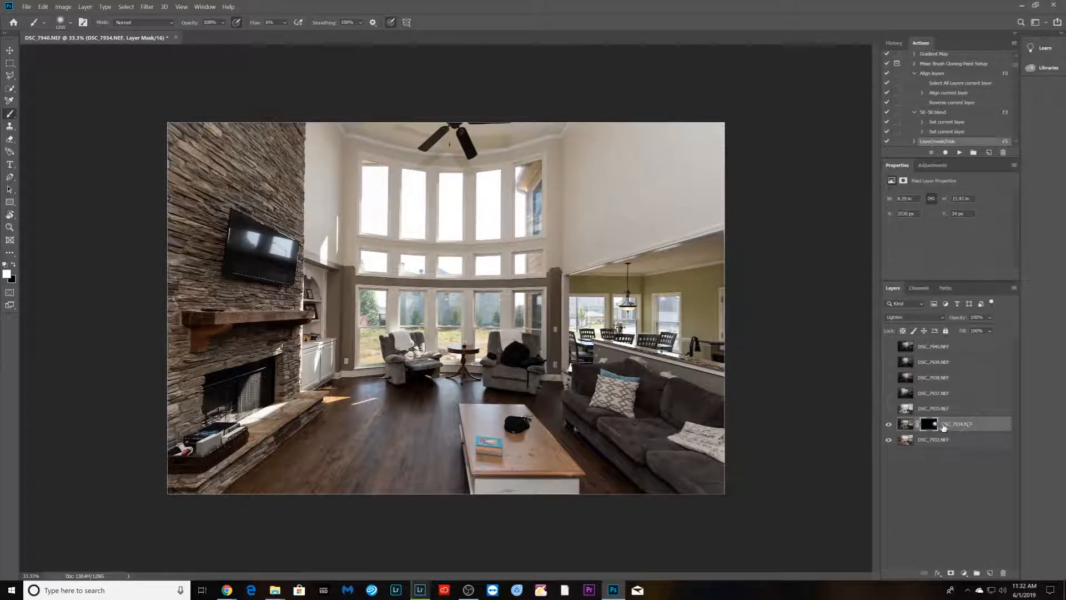
# - Show layer DSC_7935, set its blend mode to Luminosity and add a hide-all mask with the recorded action
pyautogui.click(889, 408)
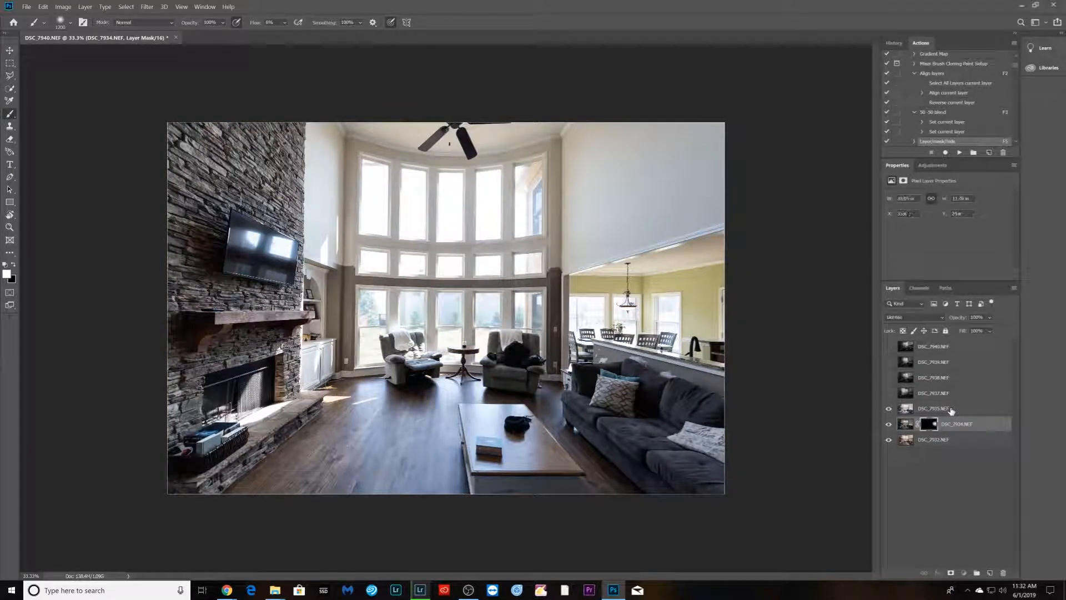
pyautogui.click(952, 411)
pyautogui.click(938, 317)
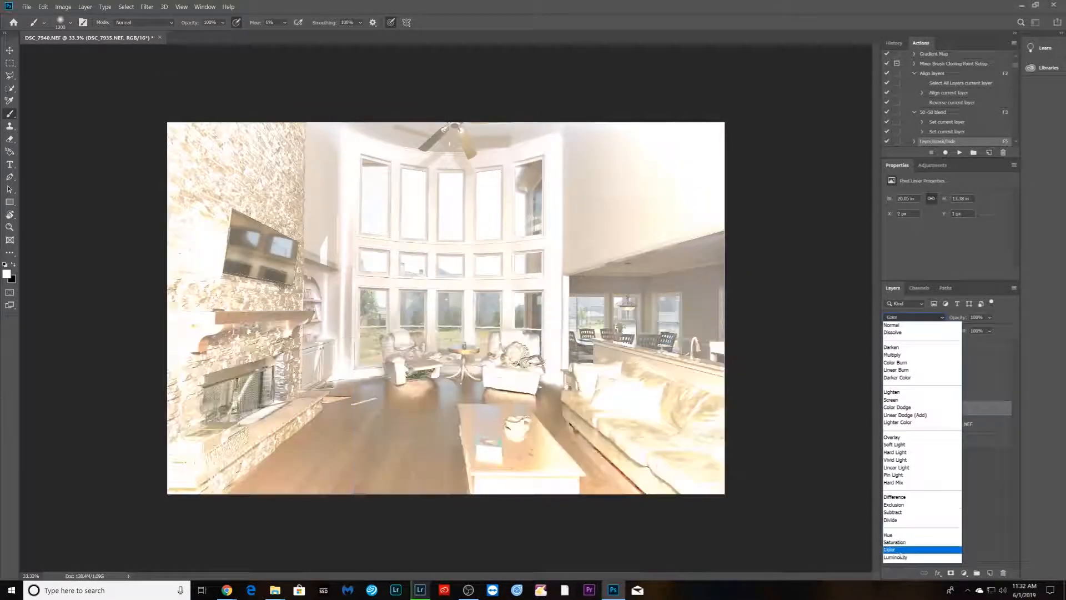
pyautogui.click(901, 559)
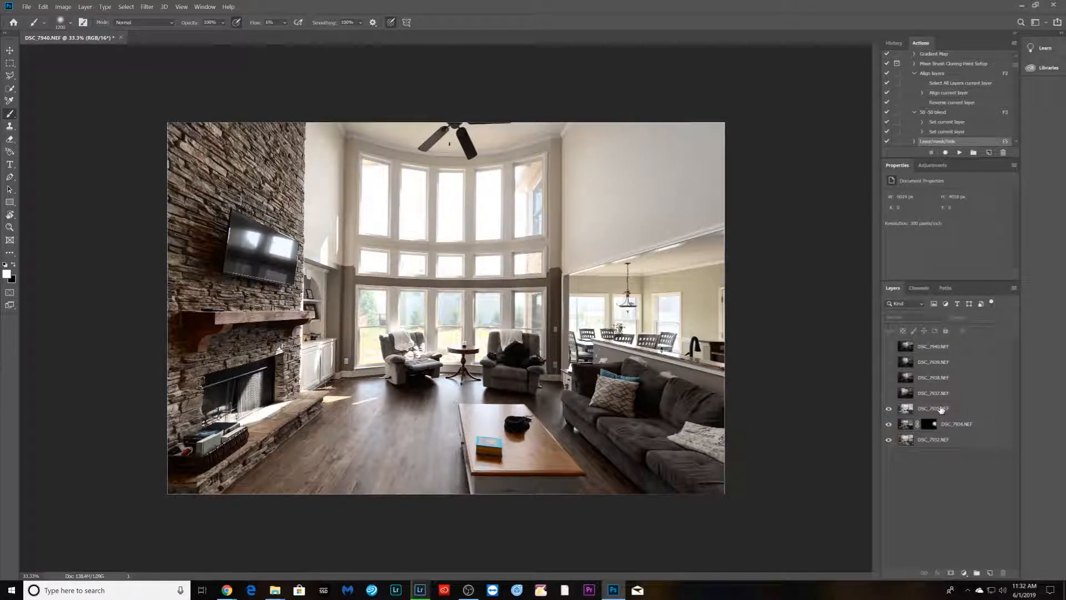
pyautogui.press('F5')
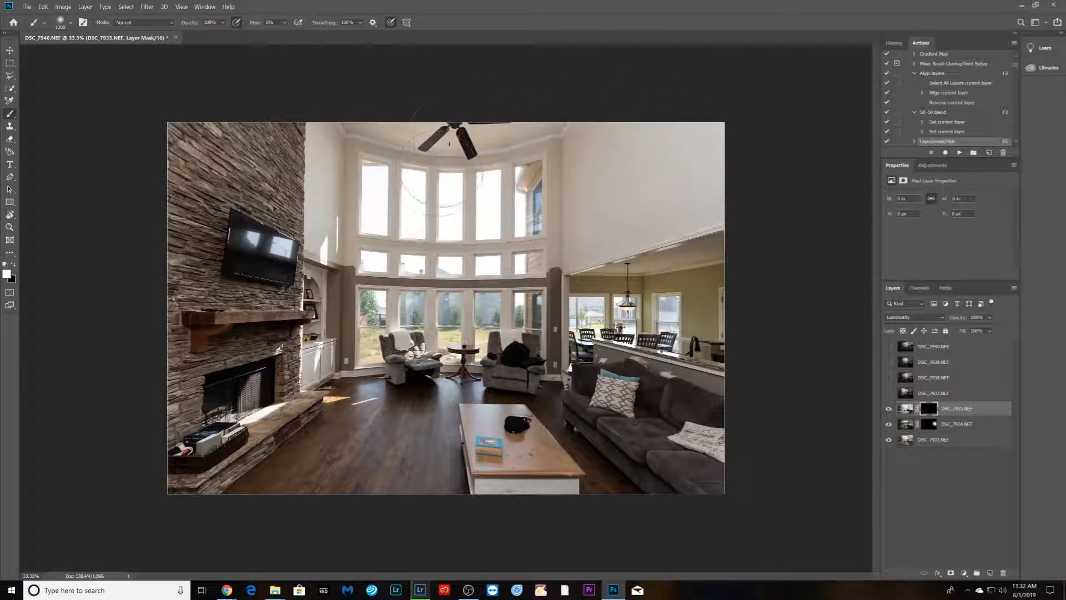
# - Paint on DSC_7935's mask over the ceiling fan, the fireplace floor and the sofa
pyautogui.moveTo(419, 169)
pyautogui.mouseDown()
pyautogui.moveTo(443, 133)
pyautogui.moveTo(327, 144)
pyautogui.mouseUp()
pyautogui.moveTo(228, 432)
pyautogui.mouseDown()
pyautogui.moveTo(383, 388)
pyautogui.moveTo(398, 462)
pyautogui.moveTo(478, 389)
pyautogui.mouseUp()
pyautogui.moveTo(603, 474)
pyautogui.mouseDown()
pyautogui.moveTo(607, 407)
pyautogui.moveTo(645, 452)
pyautogui.moveTo(610, 400)
pyautogui.moveTo(637, 415)
pyautogui.mouseUp()
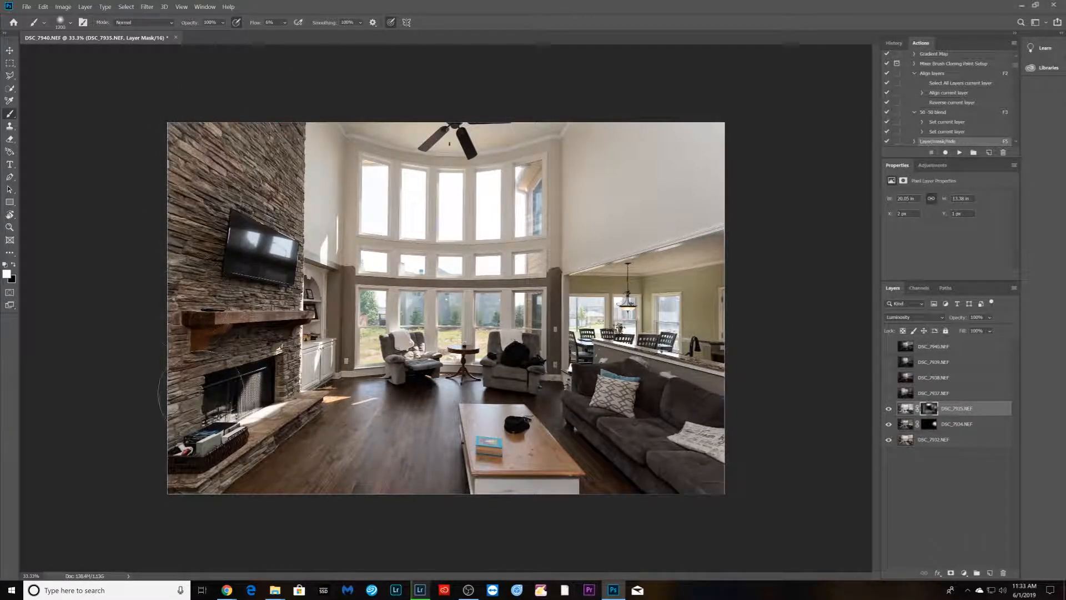
# - Show layer DSC_7937, add a hide-all mask to it and set its blend mode to Darken
pyautogui.click(888, 393)
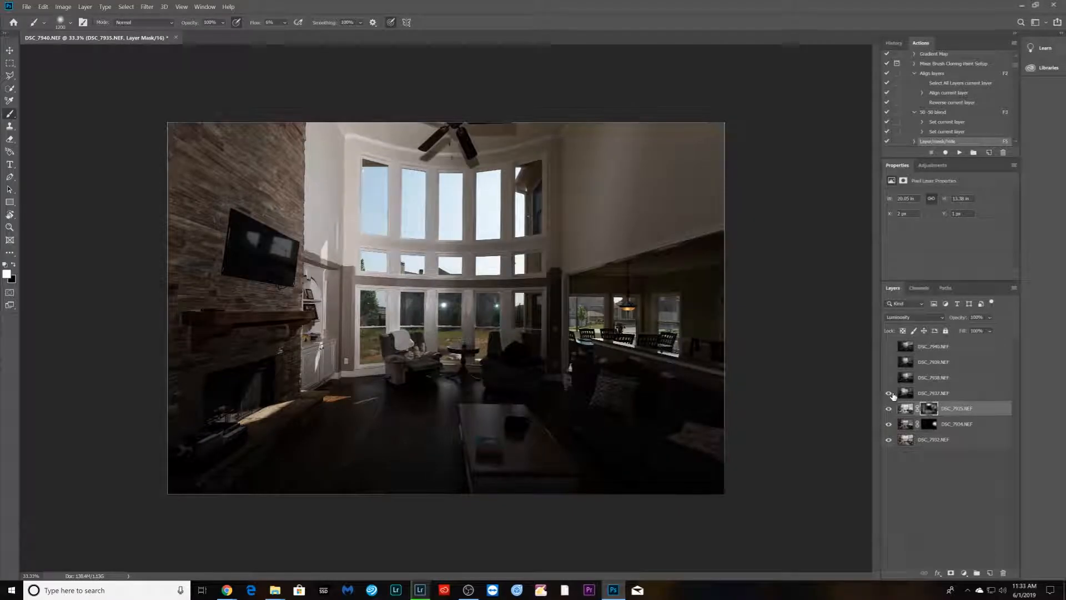
pyautogui.click(947, 398)
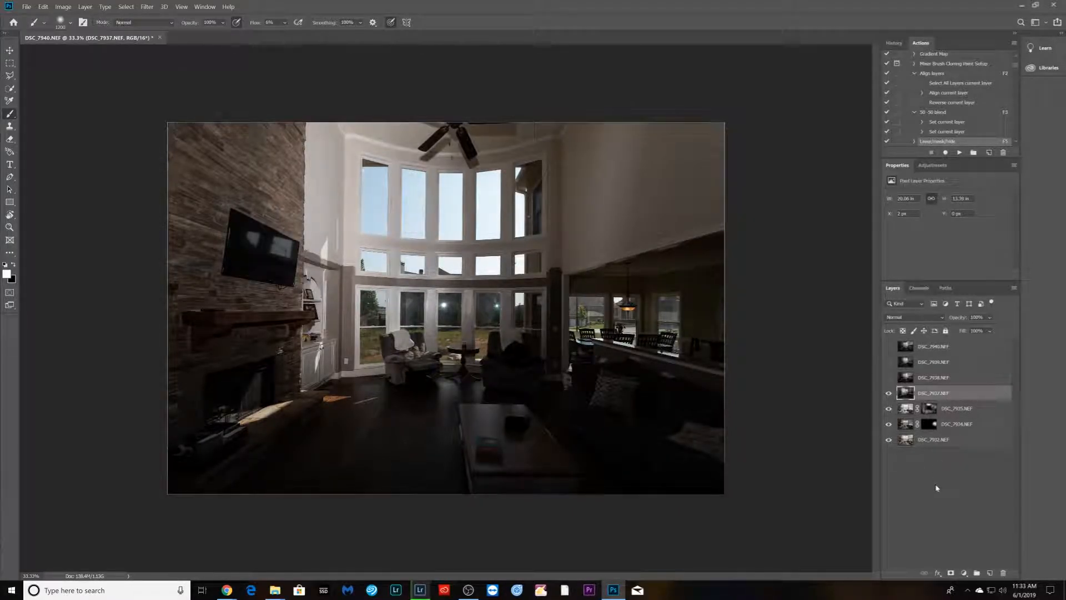
pyautogui.keyDown('alt'); pyautogui.click(951, 573); pyautogui.keyUp('alt')
pyautogui.click(914, 318)
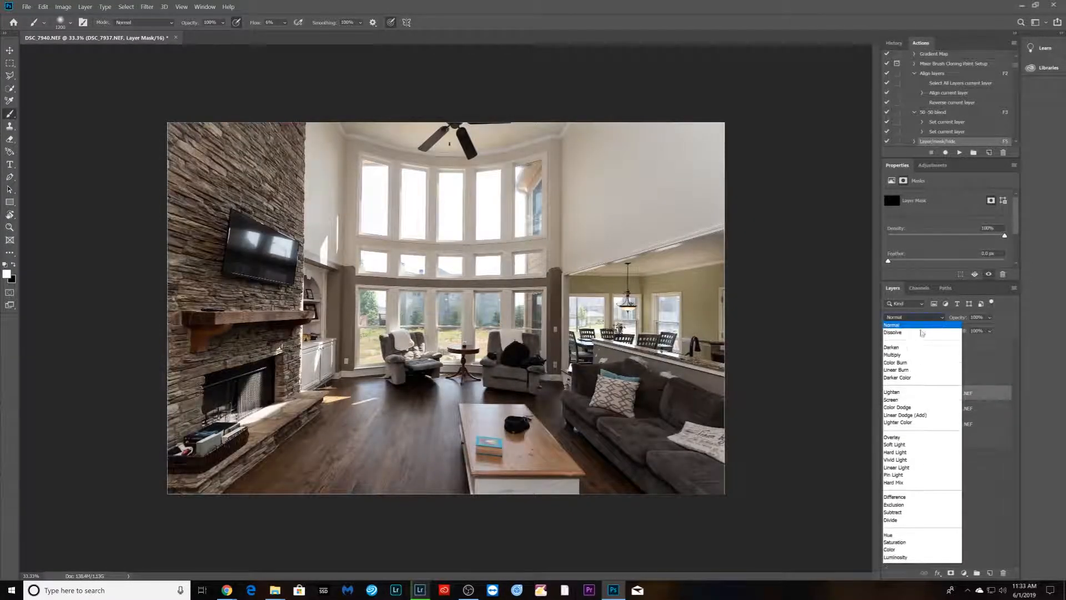
pyautogui.click(899, 347)
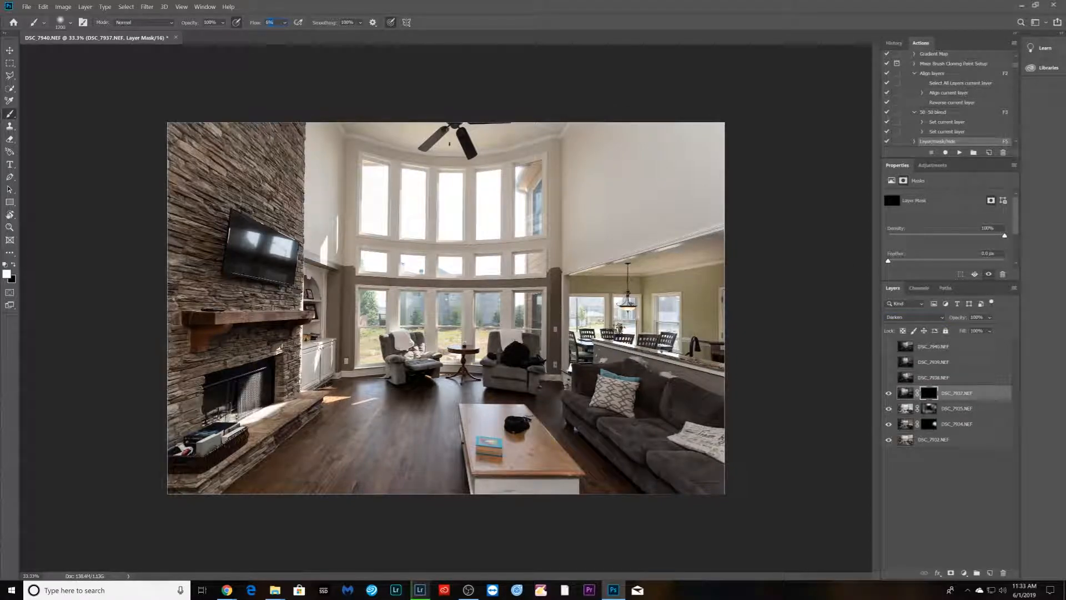
# - Set the brush flow to 100% and paint on DSC_7937's mask over the left upper and lower windows
pyautogui.write('100')
pyautogui.press('Return')
pyautogui.press('[')
pyautogui.press('[')
pyautogui.press('[')
pyautogui.press('[')
pyautogui.press('[')
pyautogui.press('[')
pyautogui.moveTo(374, 164)
pyautogui.mouseDown()
pyautogui.moveTo(380, 344)
pyautogui.moveTo(411, 277)
pyautogui.moveTo(418, 214)
pyautogui.moveTo(405, 179)
pyautogui.mouseUp()
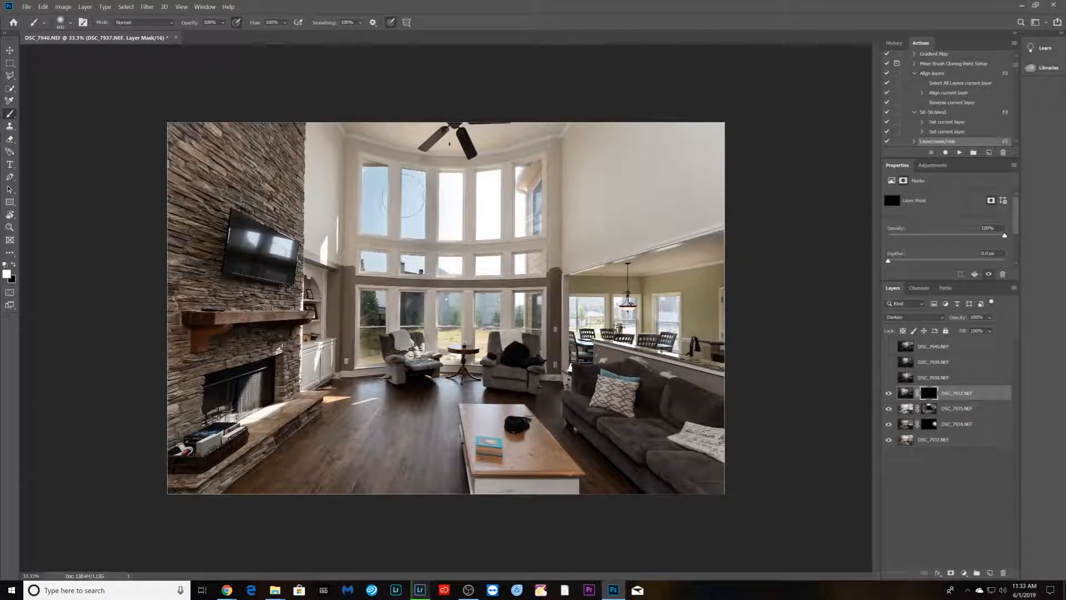
pyautogui.moveTo(406, 300)
pyautogui.mouseDown()
pyautogui.moveTo(411, 333)
pyautogui.moveTo(369, 344)
pyautogui.moveTo(369, 366)
pyautogui.moveTo(372, 339)
pyautogui.mouseUp()
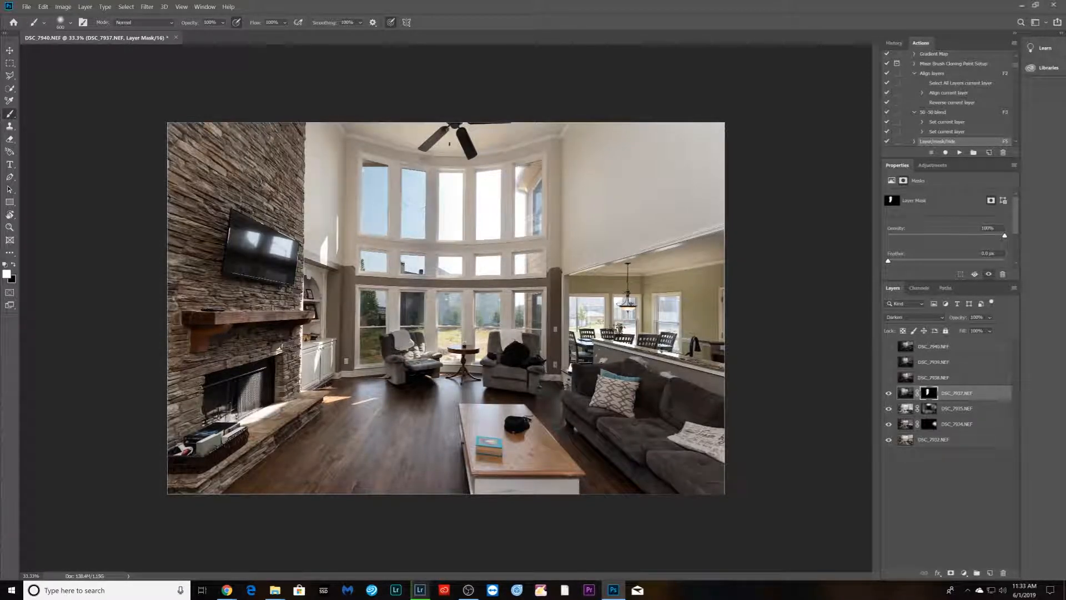
pyautogui.press('x')
pyautogui.click(888, 378)
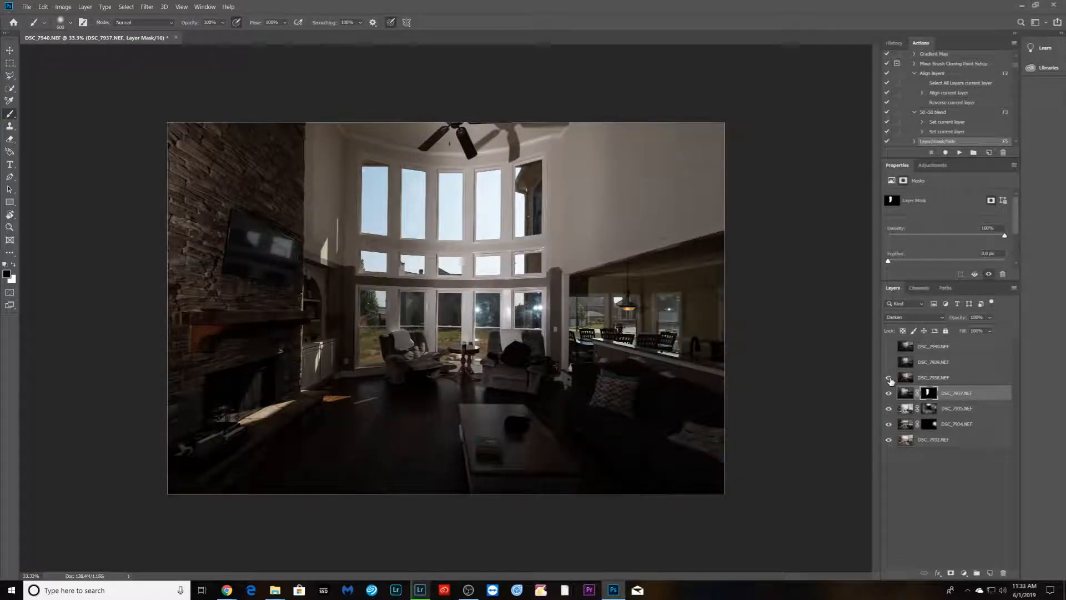
pyautogui.click(889, 378)
# - Show layer DSC_7939, add a hide-all mask to it and set its blend mode to Darken
pyautogui.click(888, 362)
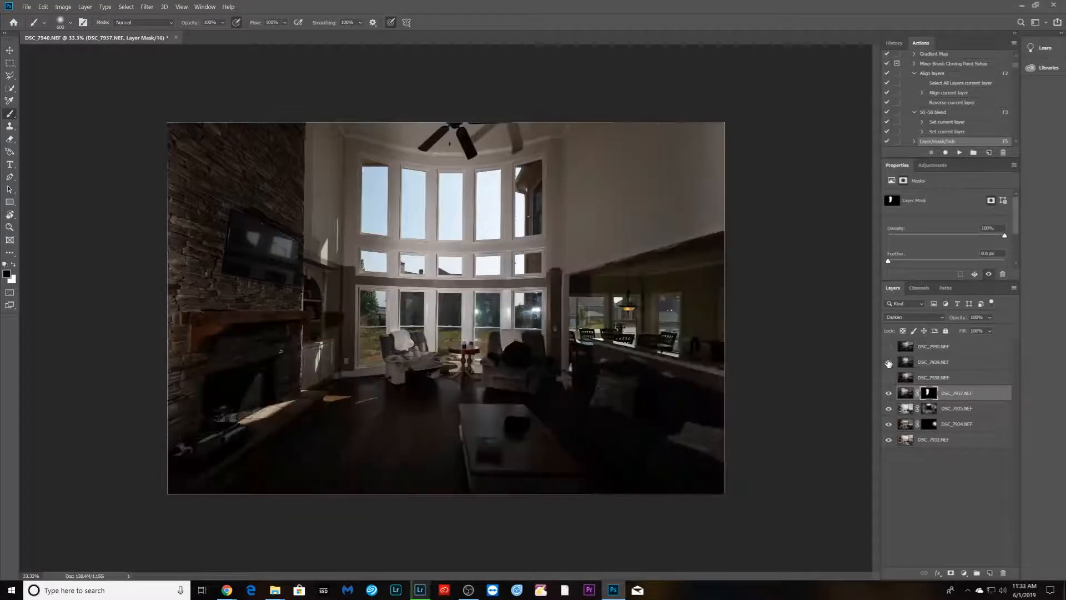
pyautogui.click(933, 363)
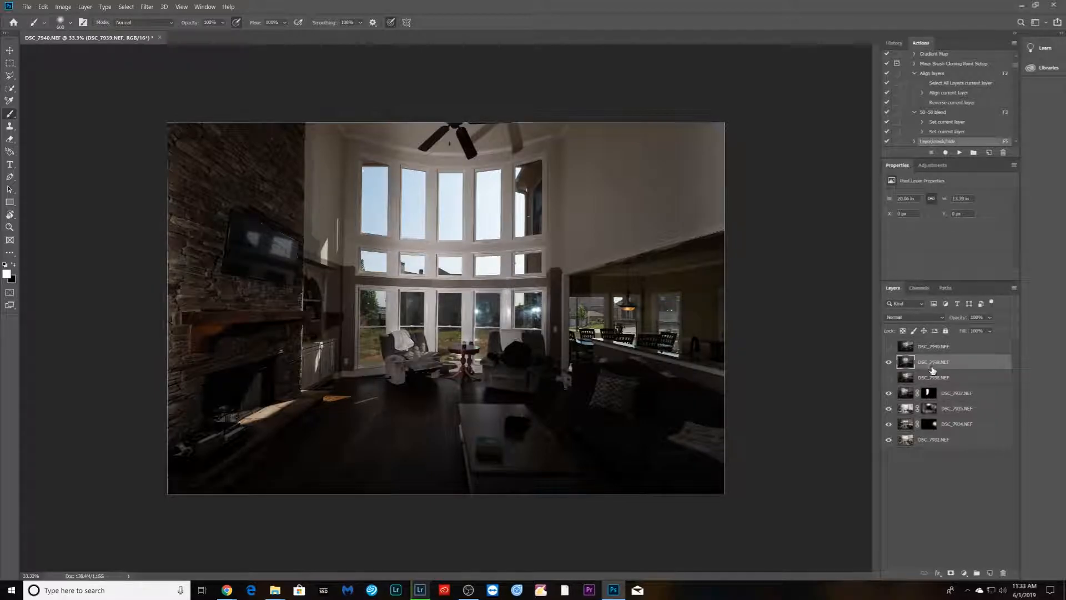
pyautogui.keyDown('alt'); pyautogui.click(952, 572); pyautogui.keyUp('alt')
pyautogui.click(914, 317)
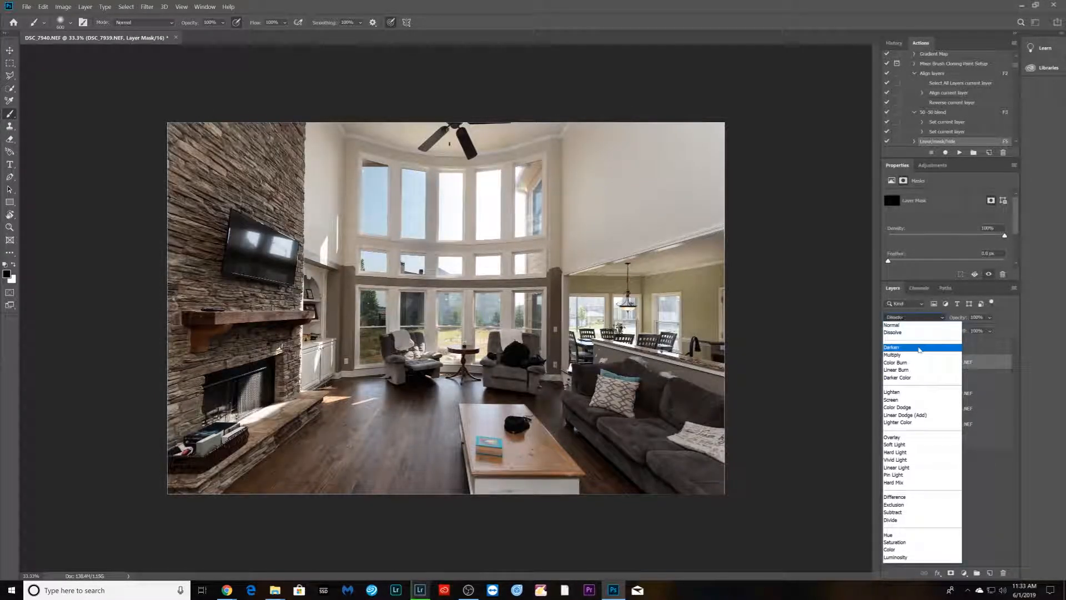
pyautogui.click(921, 347)
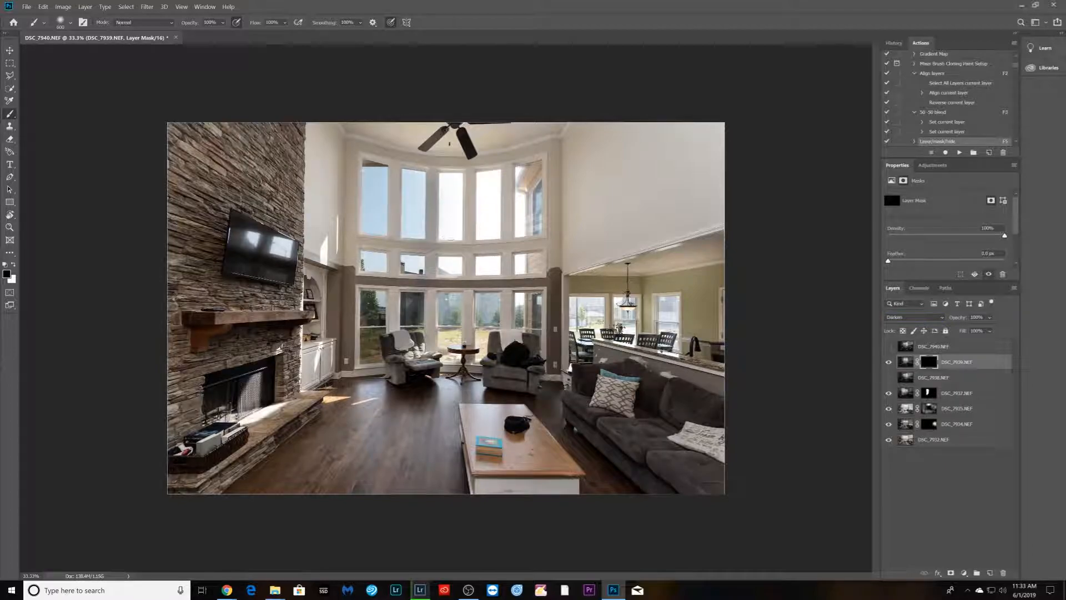
# - Paint on DSC_7939's mask over the central upper and lower windows with a smaller brush
pyautogui.press('x')
pyautogui.moveTo(455, 186)
pyautogui.mouseDown()
pyautogui.moveTo(448, 347)
pyautogui.moveTo(478, 350)
pyautogui.moveTo(491, 300)
pyautogui.moveTo(489, 177)
pyautogui.moveTo(500, 311)
pyautogui.mouseUp()
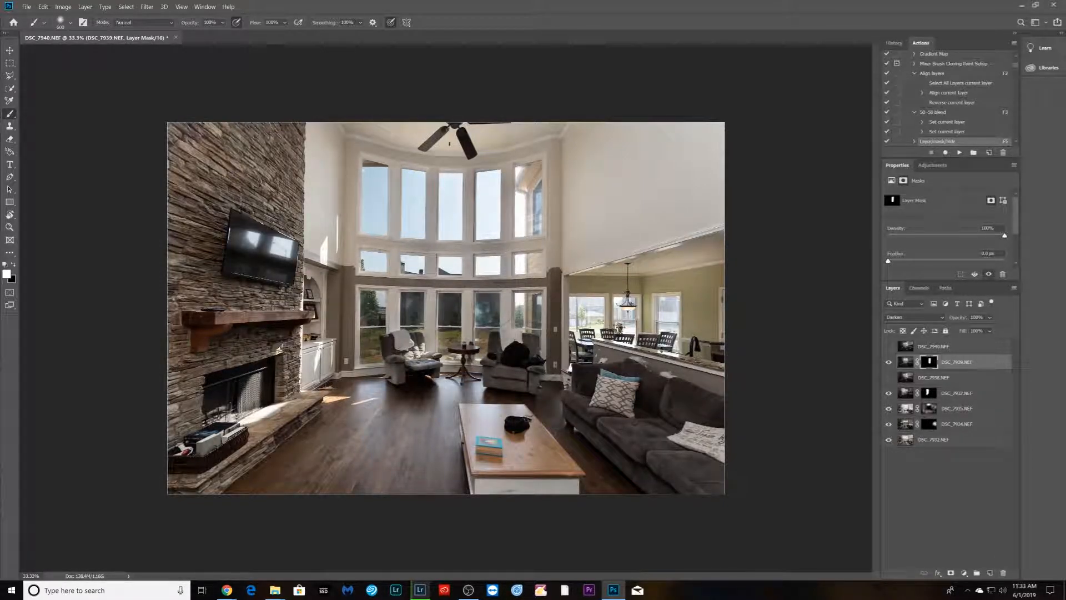
pyautogui.scroll(4, 451, 301)
pyautogui.press('[')
pyautogui.press('[')
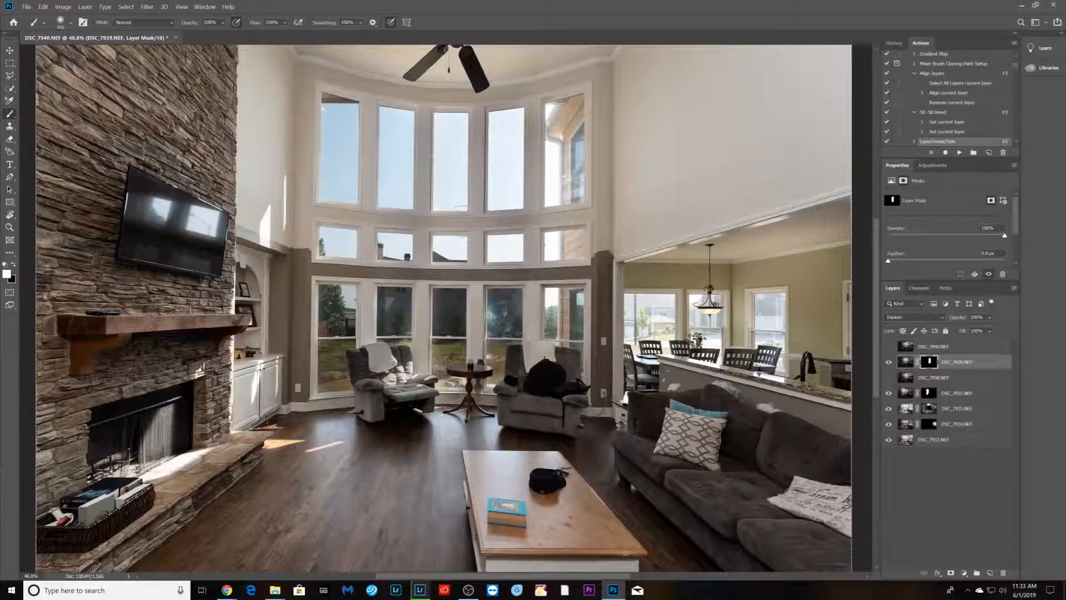
pyautogui.press('x')
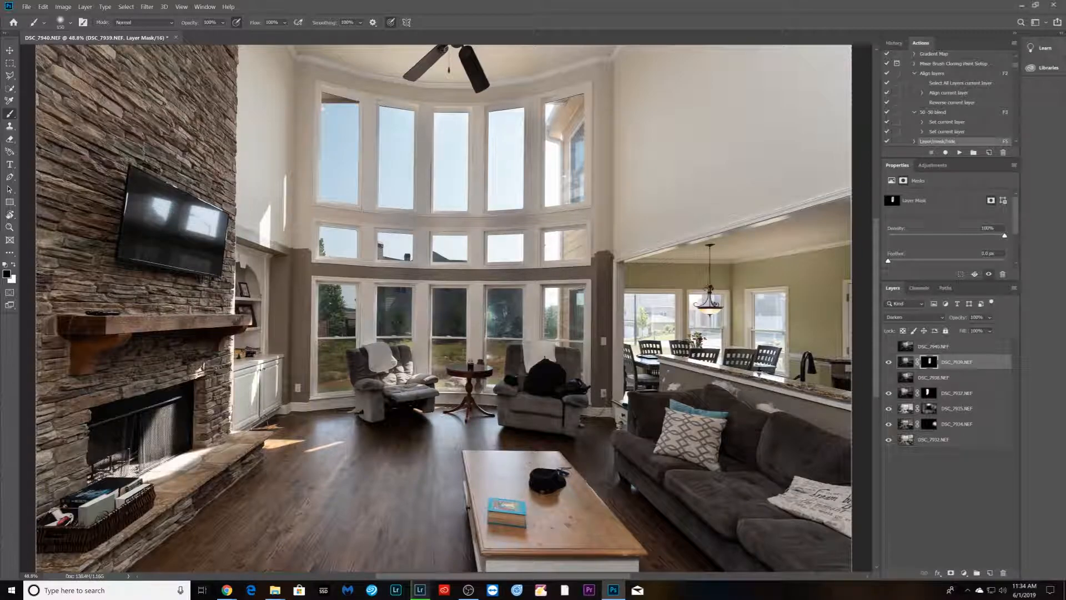
pyautogui.moveTo(481, 221); pyautogui.dragTo(523, 224)
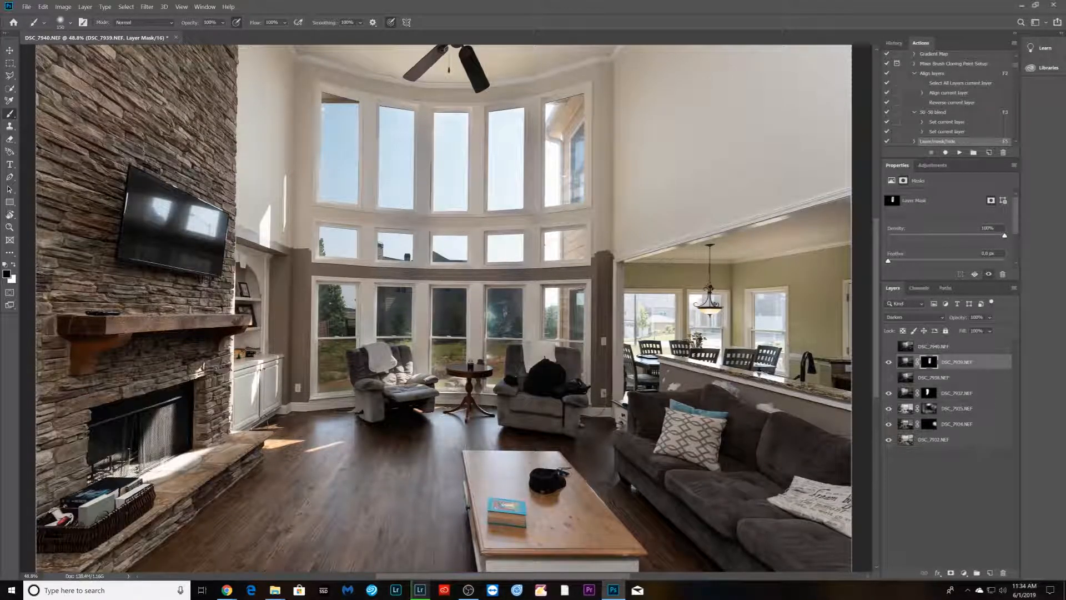
pyautogui.moveTo(531, 109); pyautogui.dragTo(535, 276)
pyautogui.moveTo(527, 340)
pyautogui.mouseDown()
pyautogui.moveTo(508, 400)
pyautogui.moveTo(545, 365)
pyautogui.mouseUp()
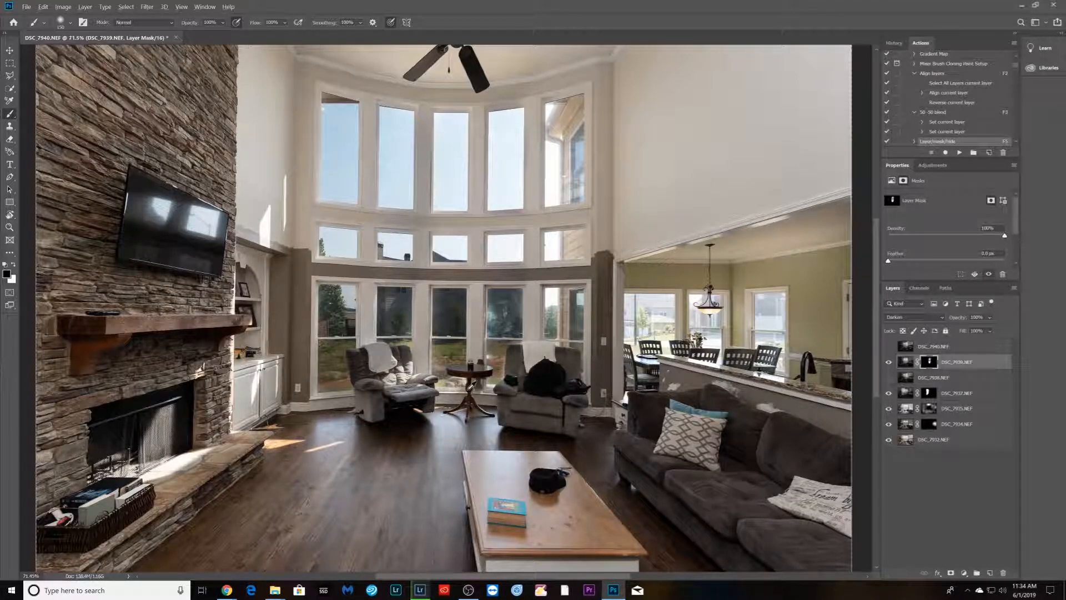
# - Refine DSC_7939's mask with a smaller brush around the side table in front of the lower window
pyautogui.scroll(5, 489, 367)
pyautogui.scroll(3, 488, 370)
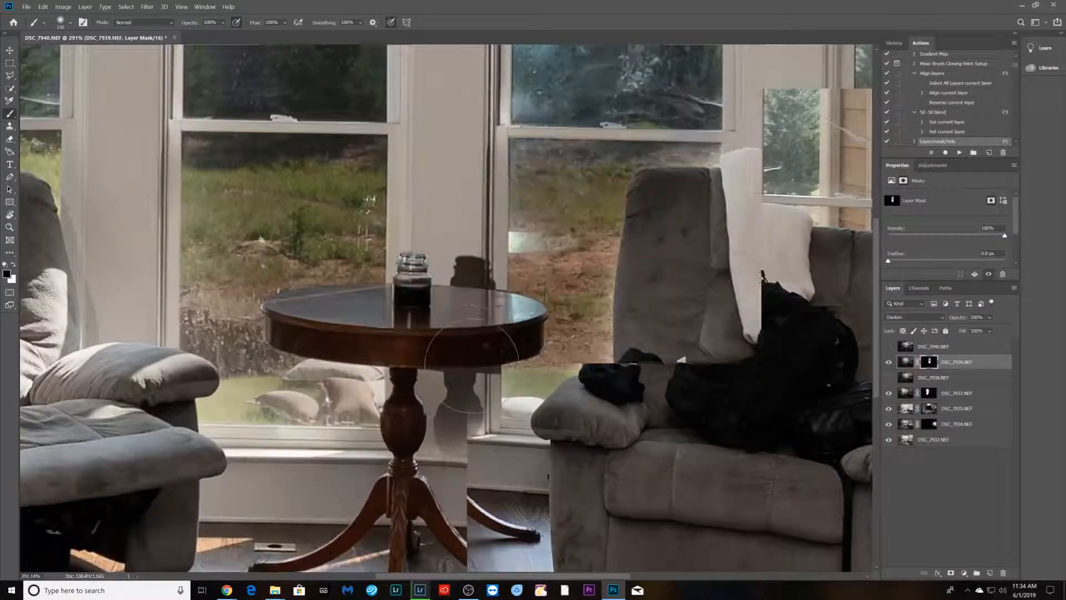
pyautogui.press('[')
pyautogui.press('[')
pyautogui.press('[')
pyautogui.press('[')
pyautogui.press('[')
pyautogui.press('[')
pyautogui.moveTo(464, 276)
pyautogui.mouseDown()
pyautogui.moveTo(476, 266)
pyautogui.moveTo(456, 404)
pyautogui.moveTo(477, 349)
pyautogui.moveTo(491, 380)
pyautogui.moveTo(506, 371)
pyautogui.moveTo(464, 444)
pyautogui.moveTo(421, 434)
pyautogui.mouseUp()
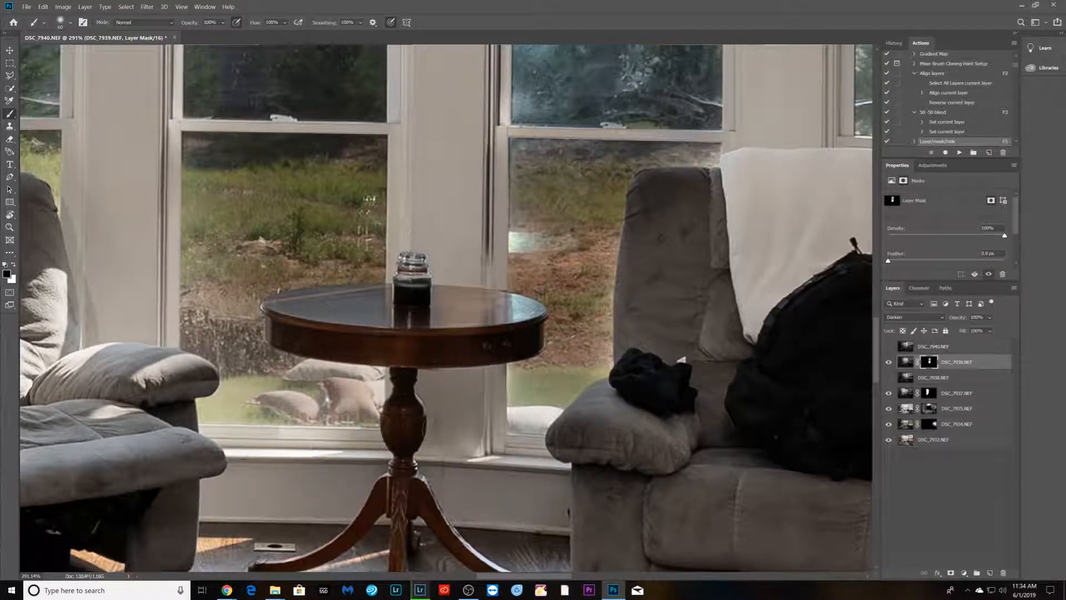
pyautogui.moveTo(416, 314)
pyautogui.mouseDown()
pyautogui.moveTo(330, 311)
pyautogui.moveTo(363, 302)
pyautogui.moveTo(282, 327)
pyautogui.moveTo(367, 286)
pyautogui.moveTo(289, 330)
pyautogui.moveTo(302, 302)
pyautogui.moveTo(367, 318)
pyautogui.mouseUp()
# - Select DSC_7937's mask and paint over the left window columns with a smaller brush
pyautogui.scroll(-6, 433, 295)
pyautogui.scroll(-8, 460, 230)
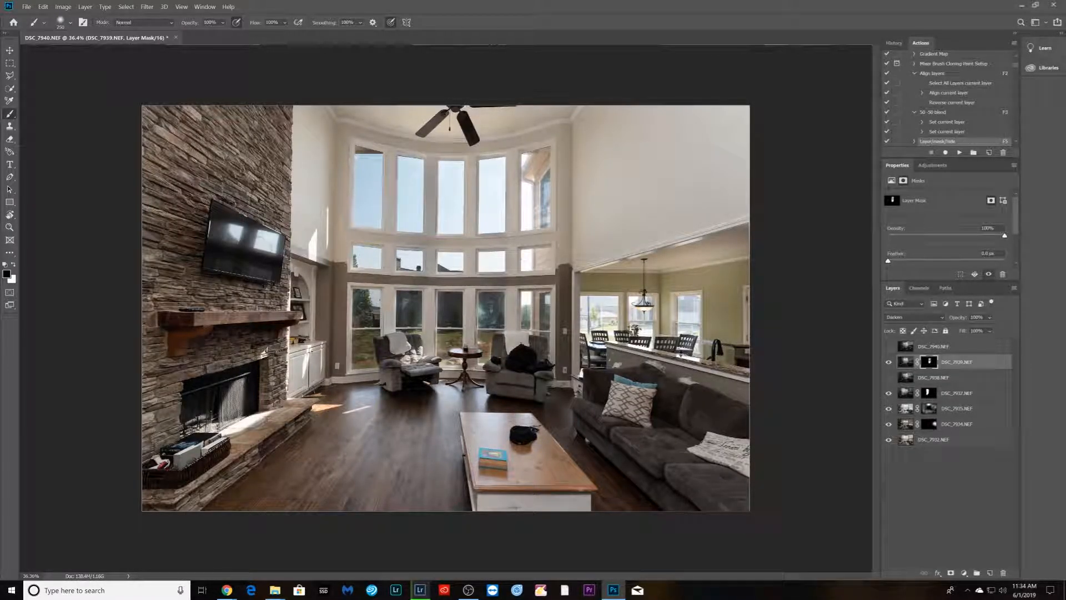
pyautogui.scroll(3, 502, 231)
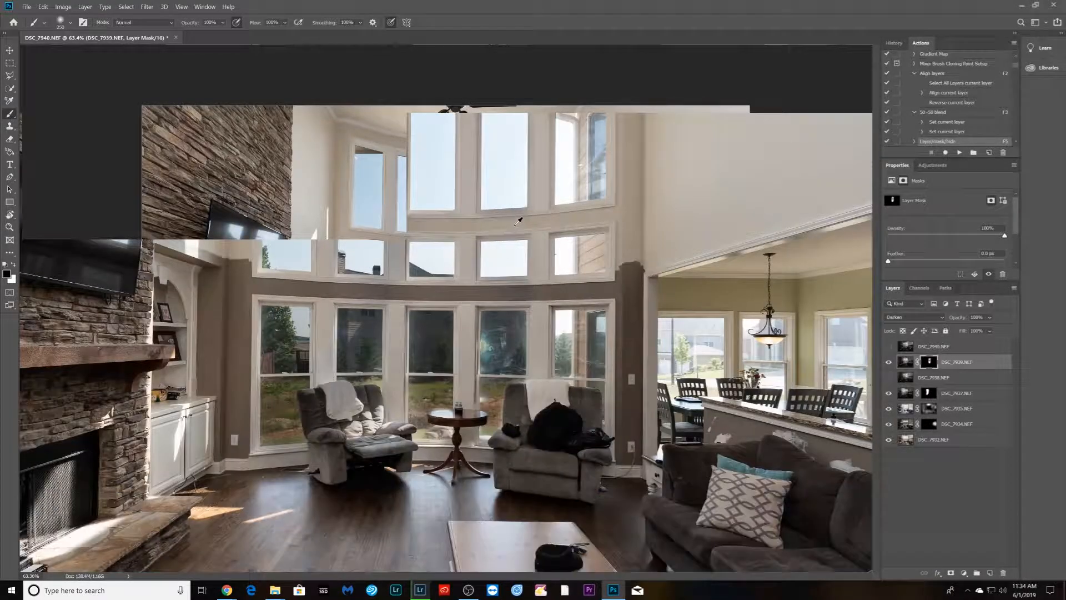
pyautogui.scroll(2, 502, 231)
pyautogui.press('[')
pyautogui.press('[')
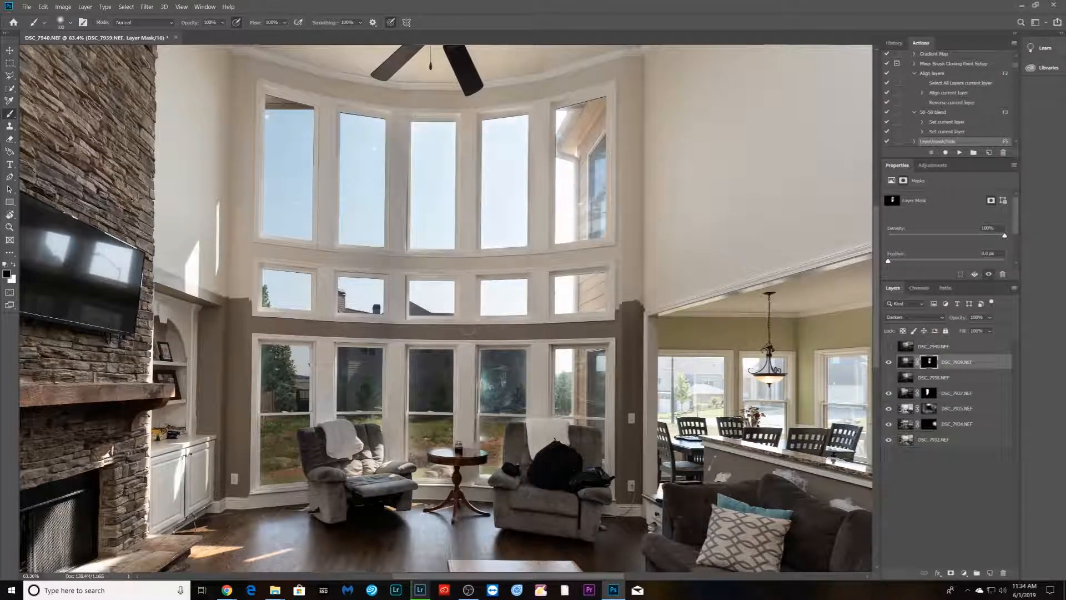
pyautogui.click(928, 394)
pyautogui.moveTo(398, 117); pyautogui.dragTo(397, 329)
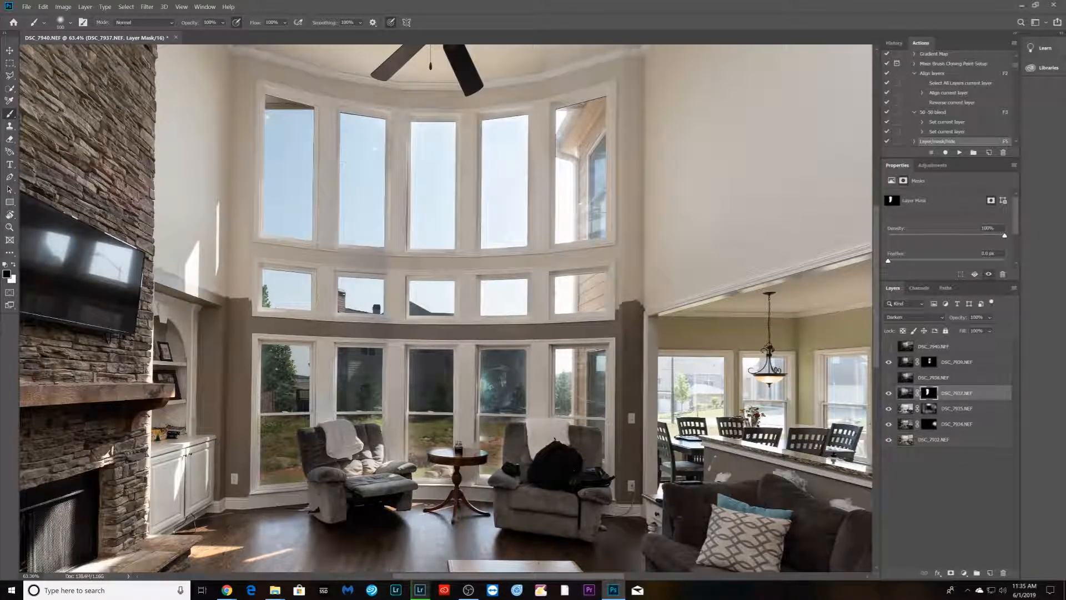
pyautogui.moveTo(389, 143); pyautogui.dragTo(388, 171)
pyautogui.moveTo(381, 245)
pyautogui.mouseDown()
pyautogui.moveTo(340, 248)
pyautogui.moveTo(383, 268)
pyautogui.mouseUp()
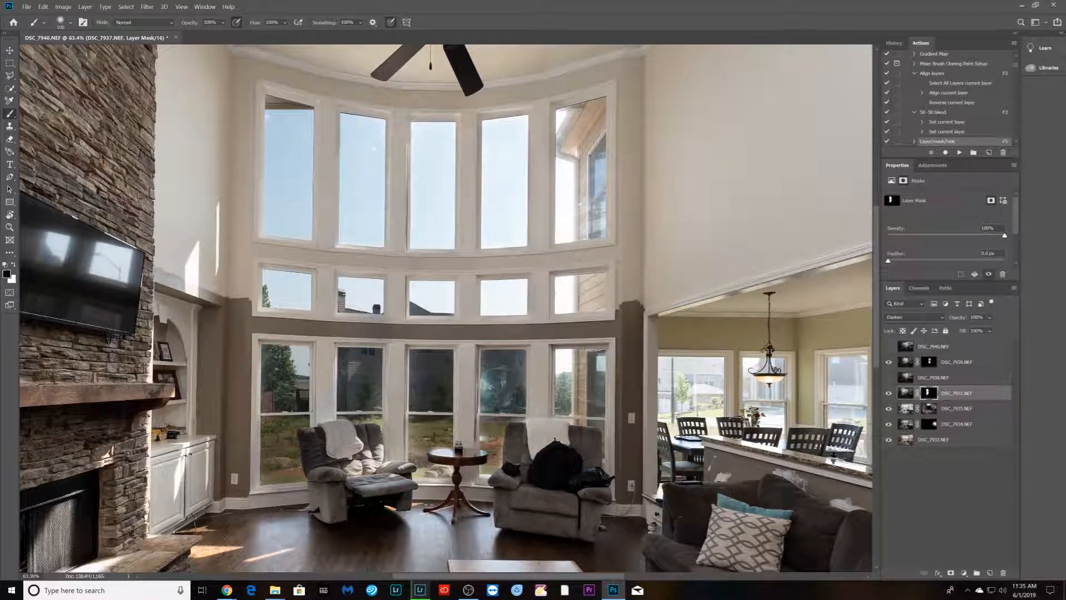
pyautogui.moveTo(338, 225); pyautogui.dragTo(336, 114)
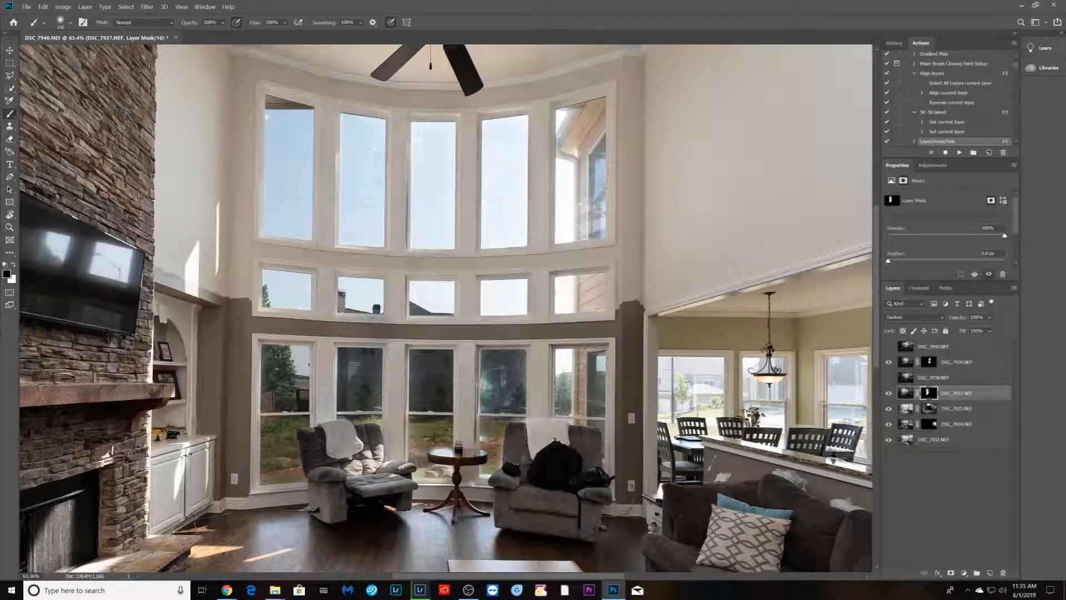
pyautogui.moveTo(327, 401)
pyautogui.mouseDown()
pyautogui.moveTo(322, 443)
pyautogui.moveTo(347, 430)
pyautogui.moveTo(343, 445)
pyautogui.moveTo(315, 451)
pyautogui.moveTo(318, 467)
pyautogui.moveTo(304, 437)
pyautogui.moveTo(354, 426)
pyautogui.moveTo(331, 497)
pyautogui.moveTo(321, 464)
pyautogui.moveTo(330, 506)
pyautogui.mouseUp()
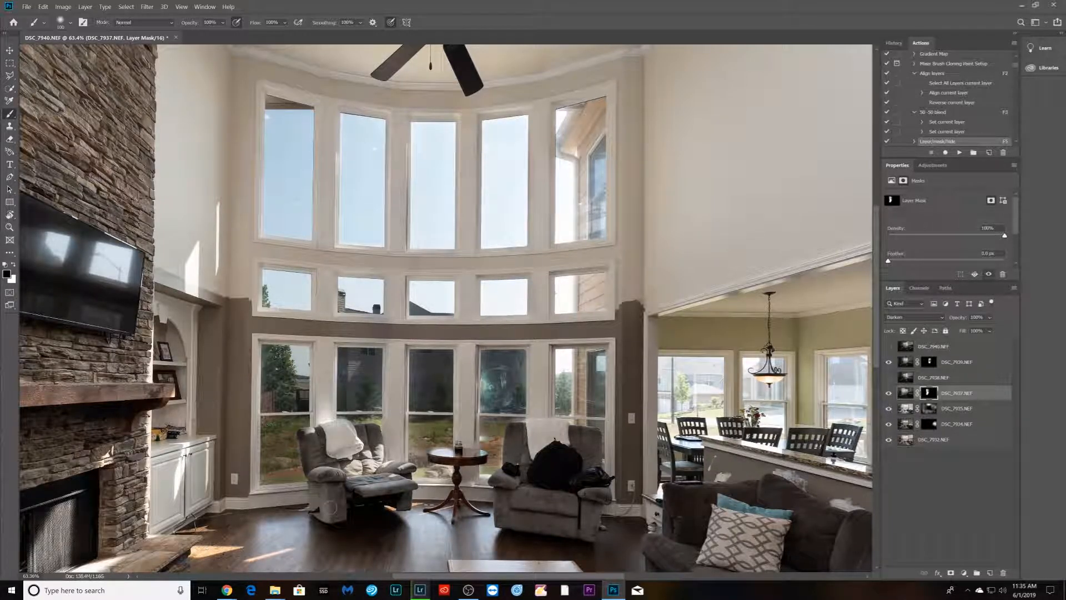
pyautogui.moveTo(374, 340)
pyautogui.mouseDown()
pyautogui.moveTo(338, 340)
pyautogui.moveTo(396, 320)
pyautogui.mouseUp()
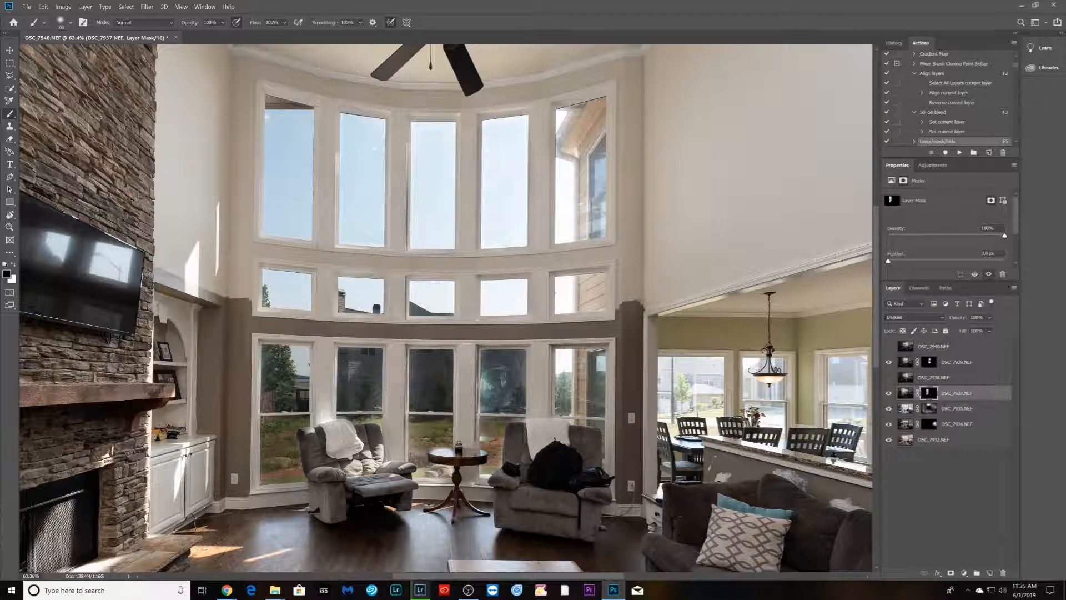
pyautogui.press(']')
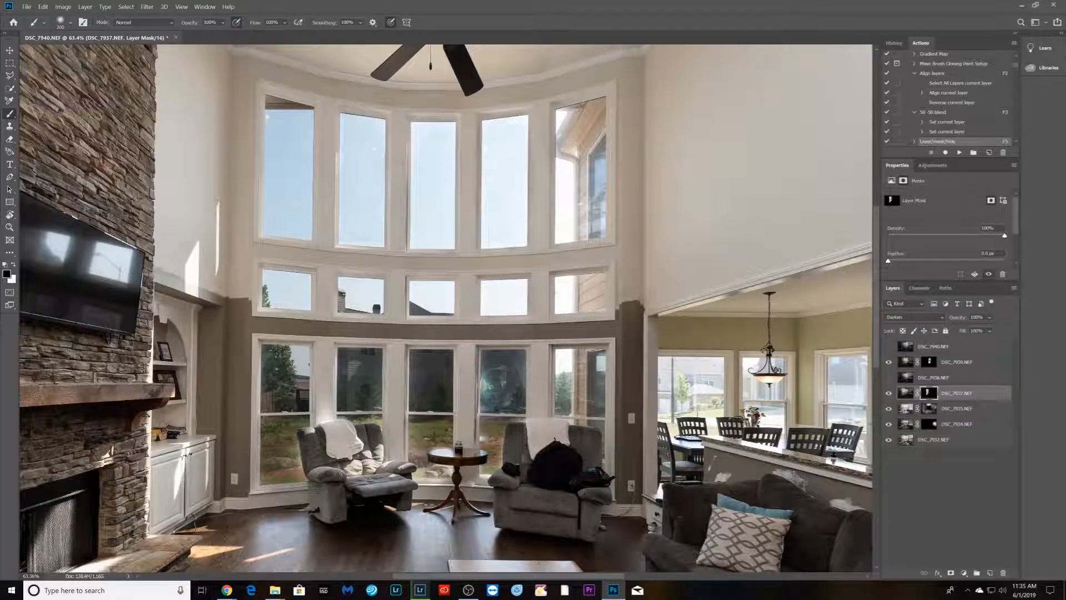
# - Swap the brush colours and paint along the lower-left window edge on DSC_7937's mask
pyautogui.press('x')
pyautogui.moveTo(290, 435); pyautogui.dragTo(298, 471)
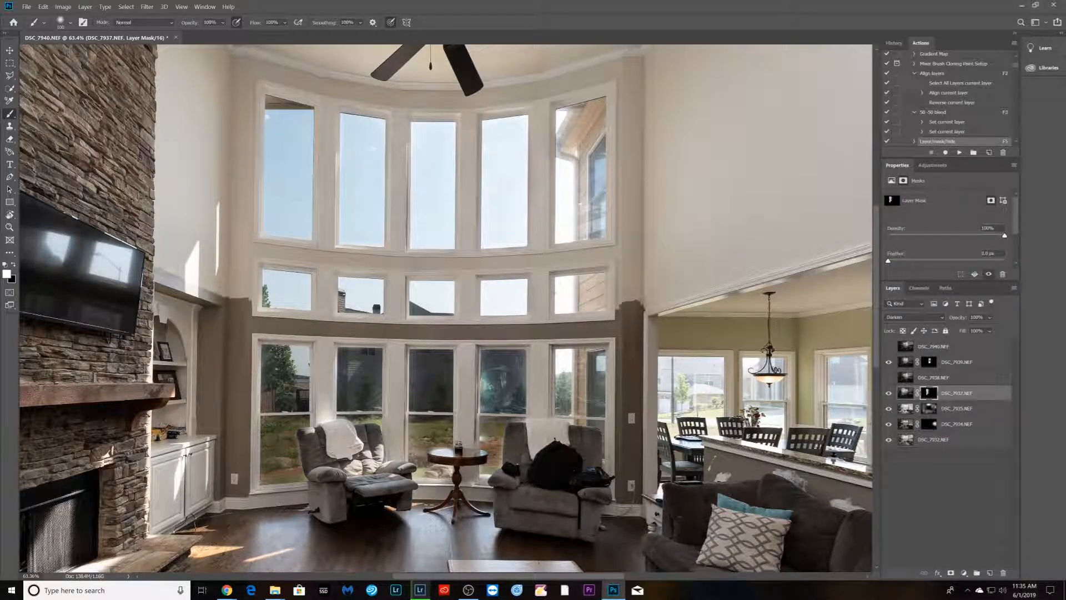
# - Show the top layer DSC_7940, select it and add a hide-all layer mask to it
pyautogui.scroll(-5, 389, 334)
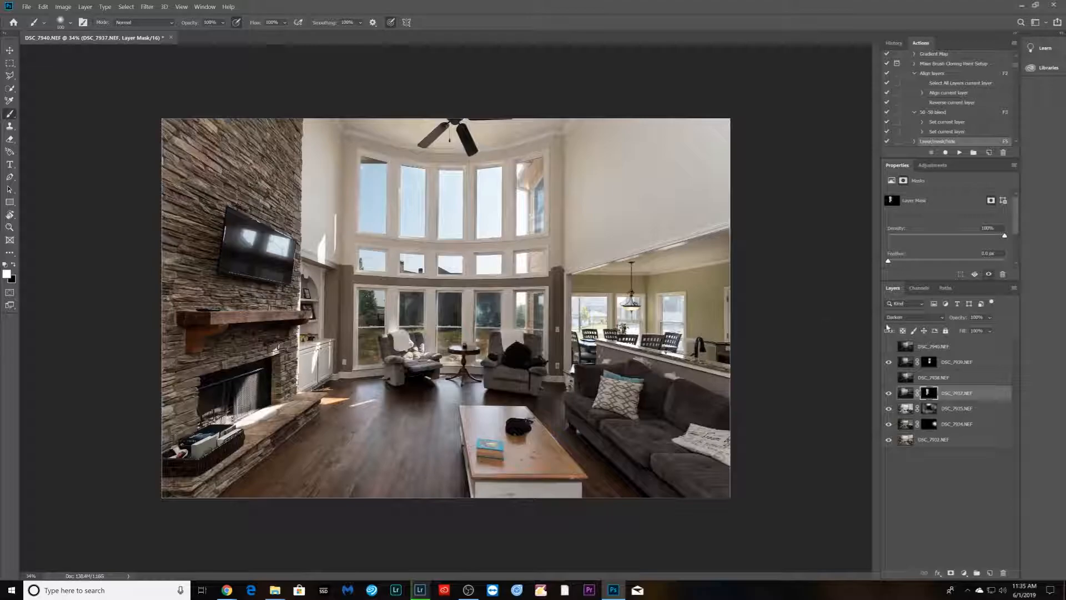
pyautogui.click(888, 346)
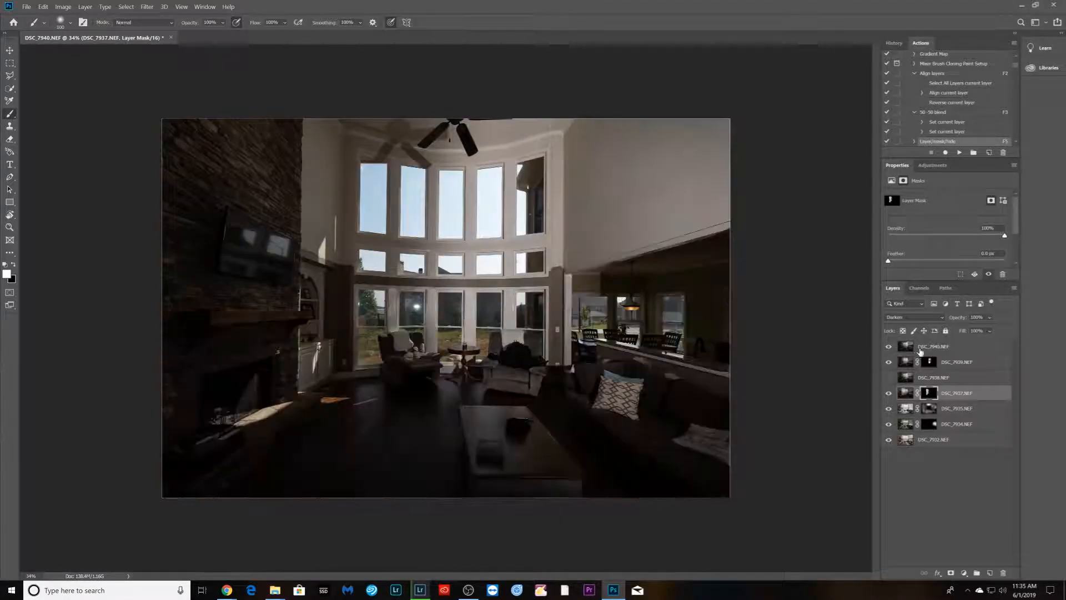
pyautogui.click(943, 347)
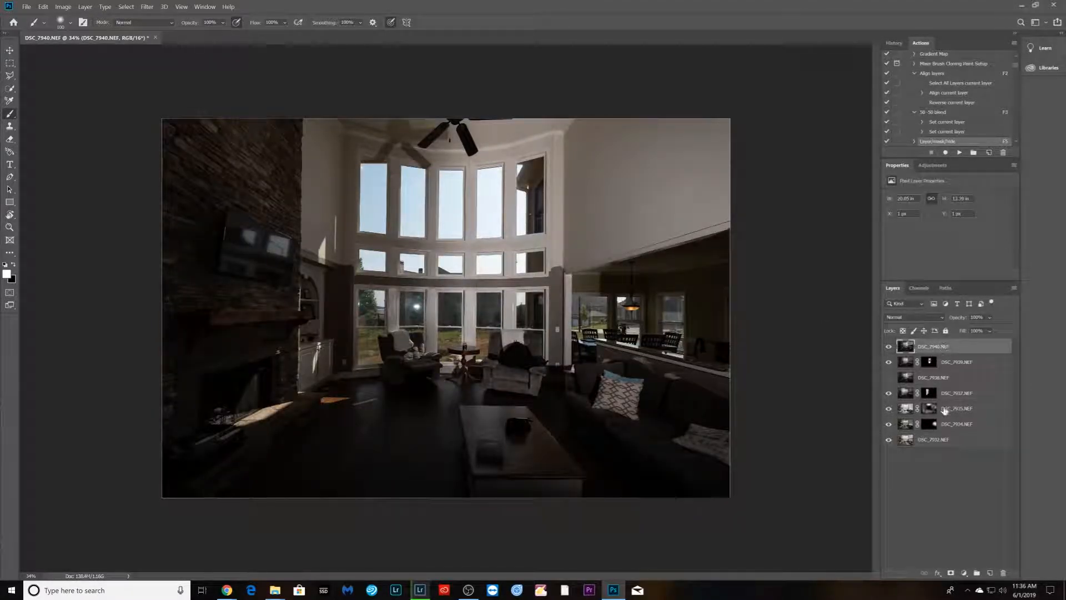
pyautogui.keyDown('alt'); pyautogui.click(951, 572); pyautogui.keyUp('alt')
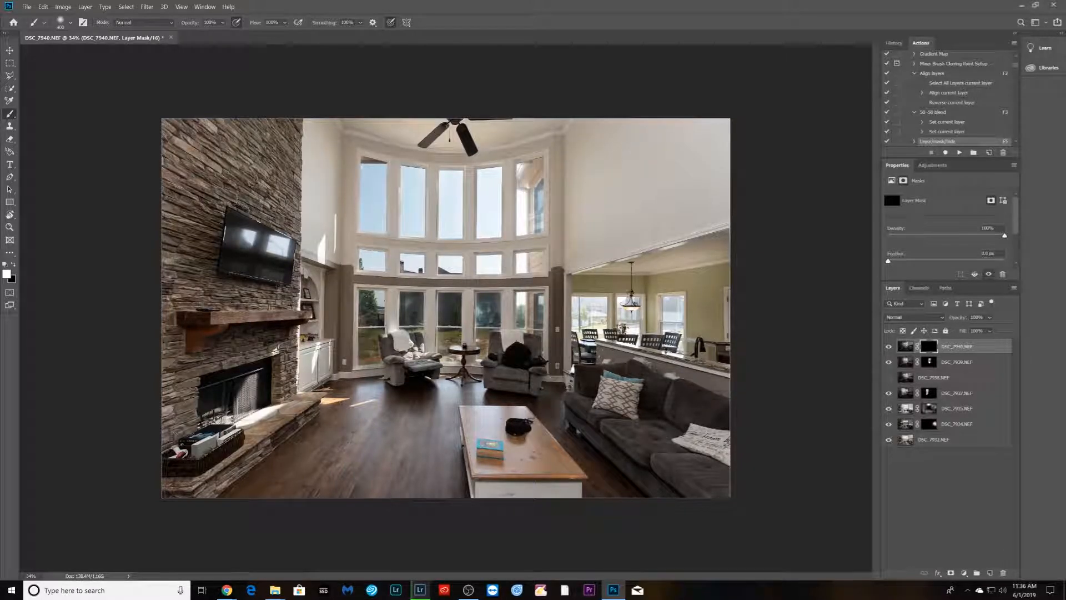
# - Paint on DSC_7940's mask over the rightmost upper and middle windows with a smaller brush
pyautogui.scroll(5, 547, 193)
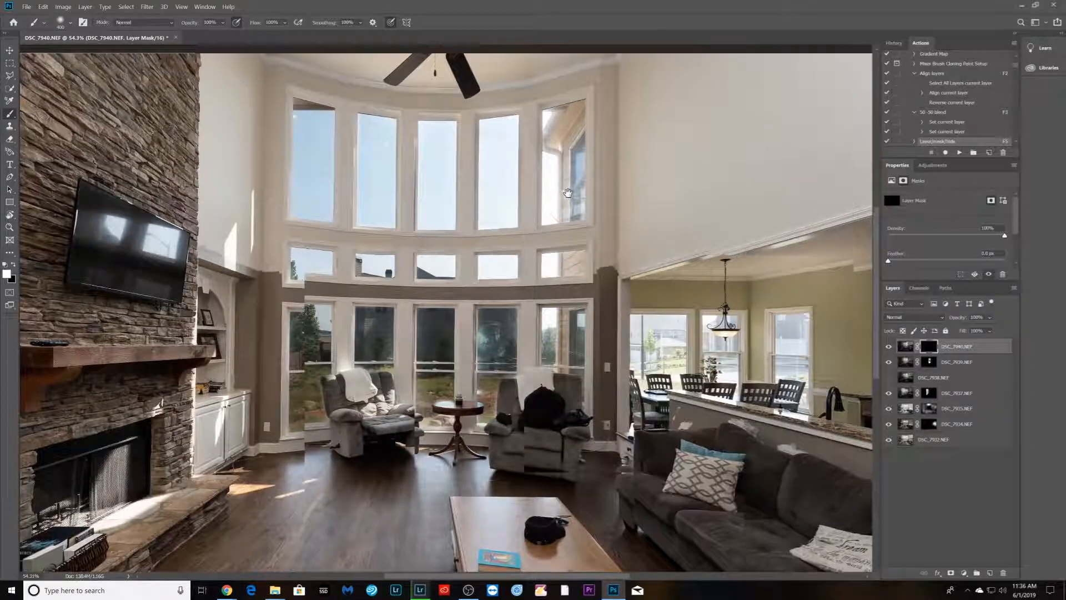
pyautogui.moveTo(567, 191); pyautogui.dragTo(566, 223)
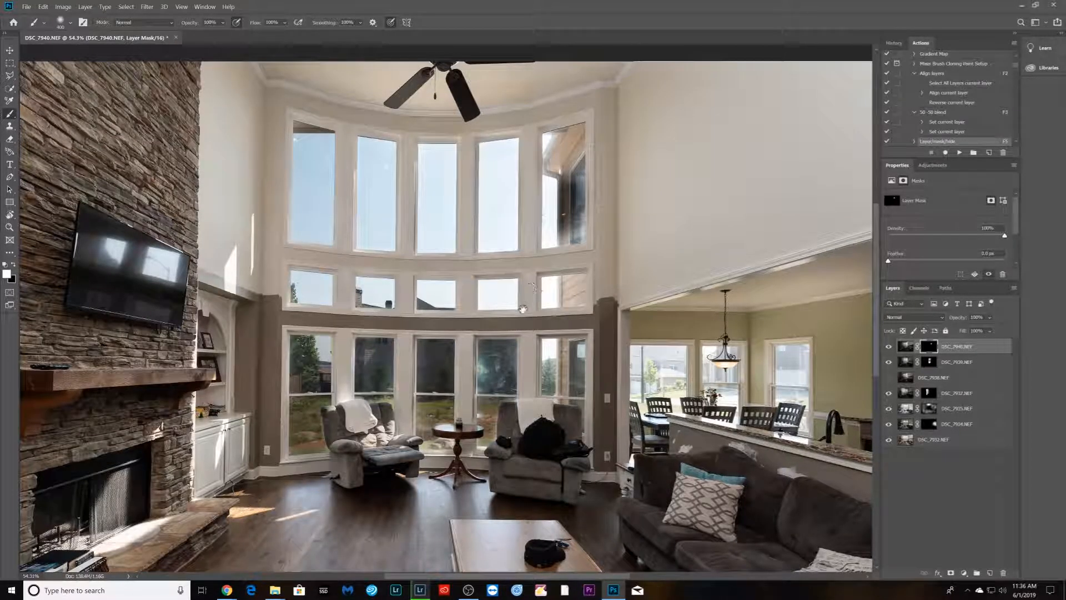
pyautogui.moveTo(522, 315); pyautogui.dragTo(478, 443)
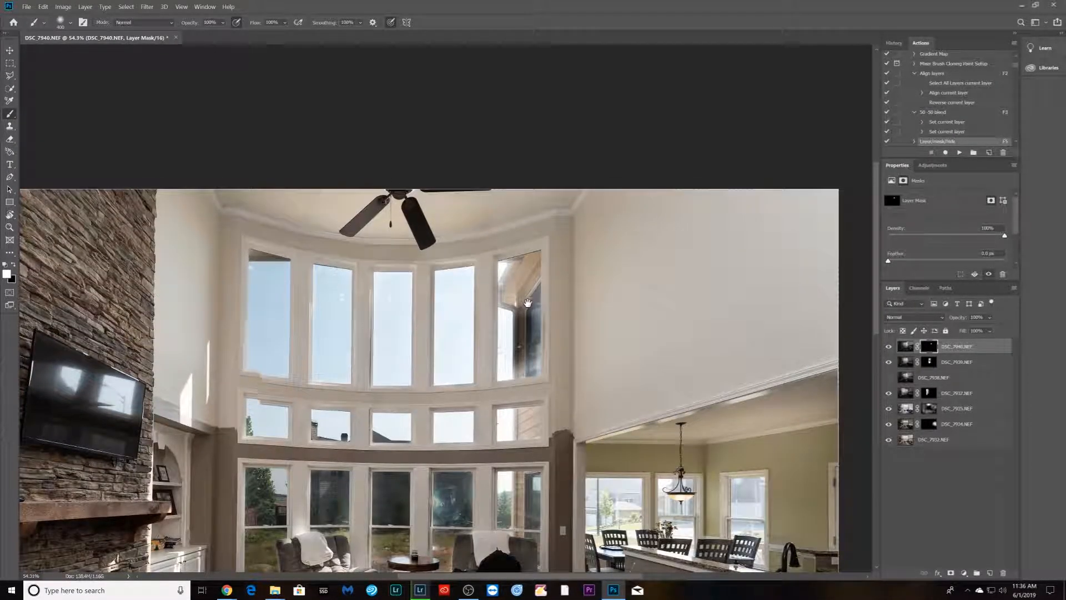
pyautogui.press('[')
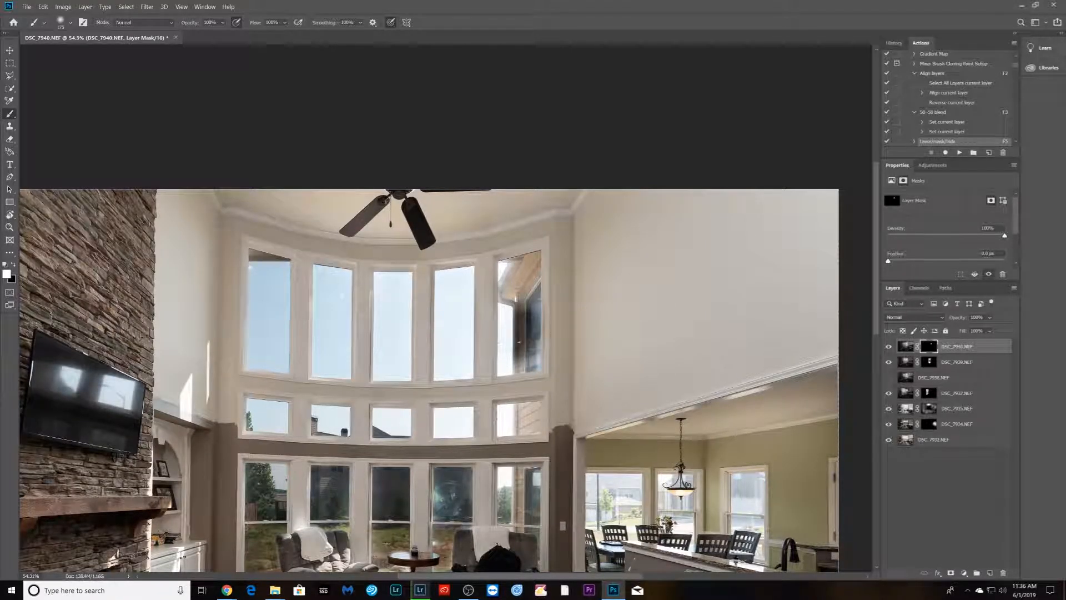
pyautogui.press('[')
pyautogui.moveTo(508, 265)
pyautogui.mouseDown()
pyautogui.moveTo(505, 331)
pyautogui.moveTo(523, 366)
pyautogui.moveTo(534, 325)
pyautogui.moveTo(525, 261)
pyautogui.moveTo(516, 289)
pyautogui.moveTo(520, 321)
pyautogui.moveTo(533, 255)
pyautogui.moveTo(519, 333)
pyautogui.moveTo(529, 366)
pyautogui.mouseUp()
pyautogui.moveTo(507, 420)
pyautogui.mouseDown()
pyautogui.moveTo(527, 425)
pyautogui.moveTo(516, 412)
pyautogui.moveTo(532, 410)
pyautogui.moveTo(535, 424)
pyautogui.moveTo(539, 403)
pyautogui.mouseUp()
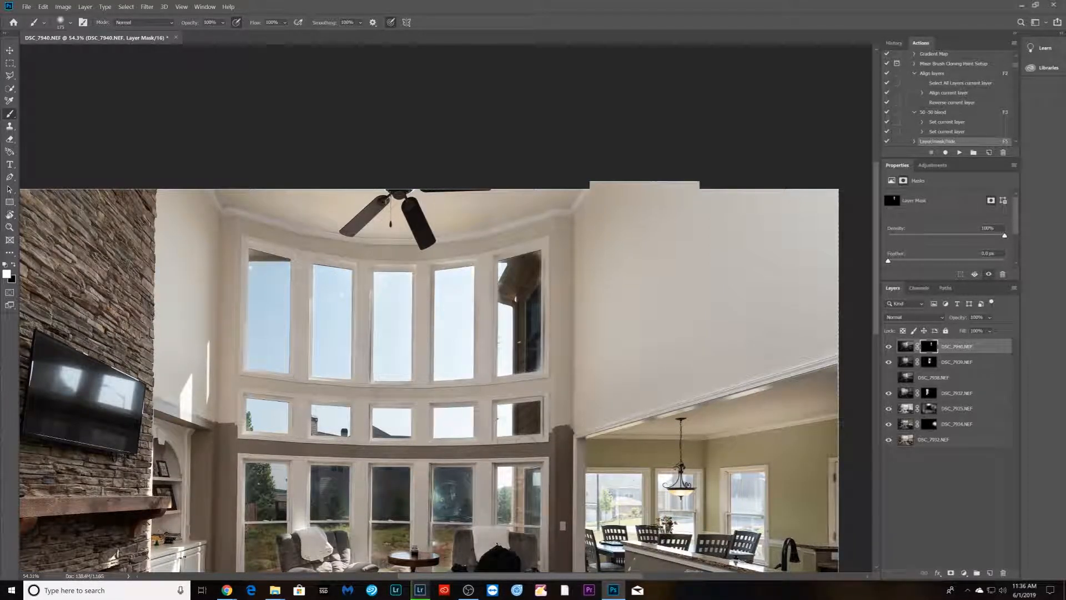
pyautogui.scroll(-4, 841, 424)
pyautogui.scroll(-1, 520, 471)
pyautogui.moveTo(519, 468)
pyautogui.mouseDown()
pyautogui.moveTo(492, 402)
pyautogui.moveTo(493, 418)
pyautogui.moveTo(506, 426)
pyautogui.moveTo(510, 378)
pyautogui.moveTo(486, 420)
pyautogui.moveTo(509, 425)
pyautogui.moveTo(511, 405)
pyautogui.mouseUp()
pyautogui.click(497, 377)
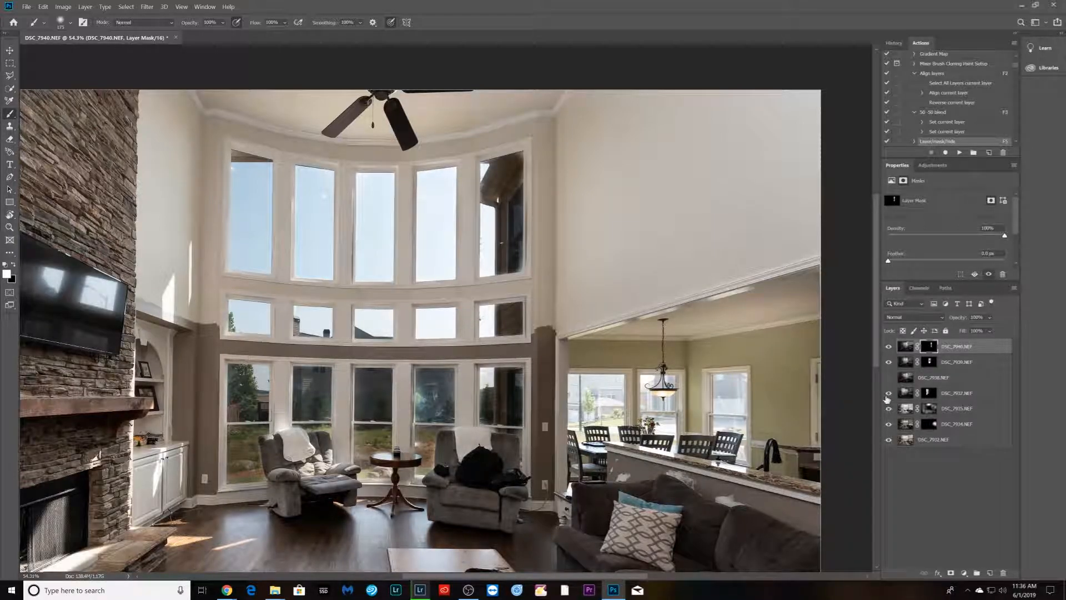
# - Select DSC_7940's image and raise its brightness to 14 with Brightness/Contrast
pyautogui.click(905, 348)
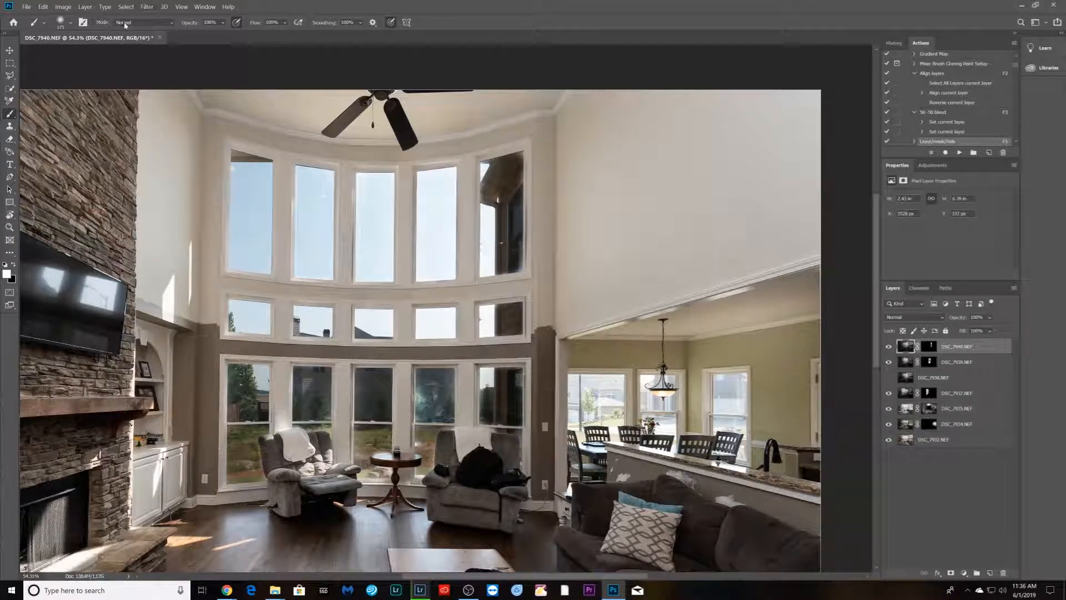
pyautogui.click(63, 7)
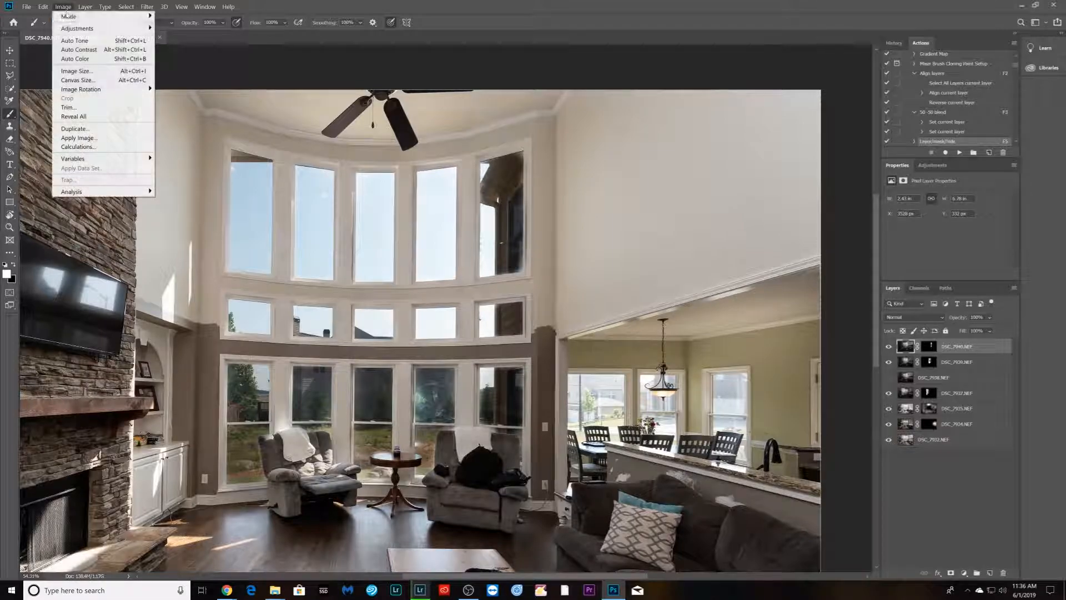
pyautogui.moveTo(149, 28)
pyautogui.click(174, 31)
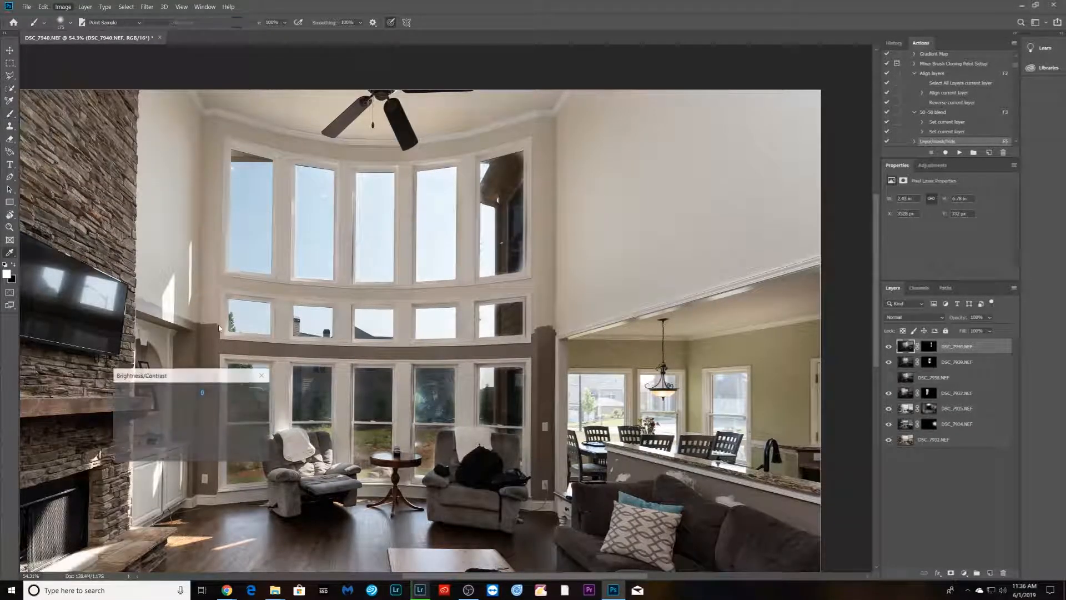
pyautogui.moveTo(169, 404)
pyautogui.mouseDown()
pyautogui.moveTo(203, 405)
pyautogui.moveTo(189, 407)
pyautogui.mouseUp()
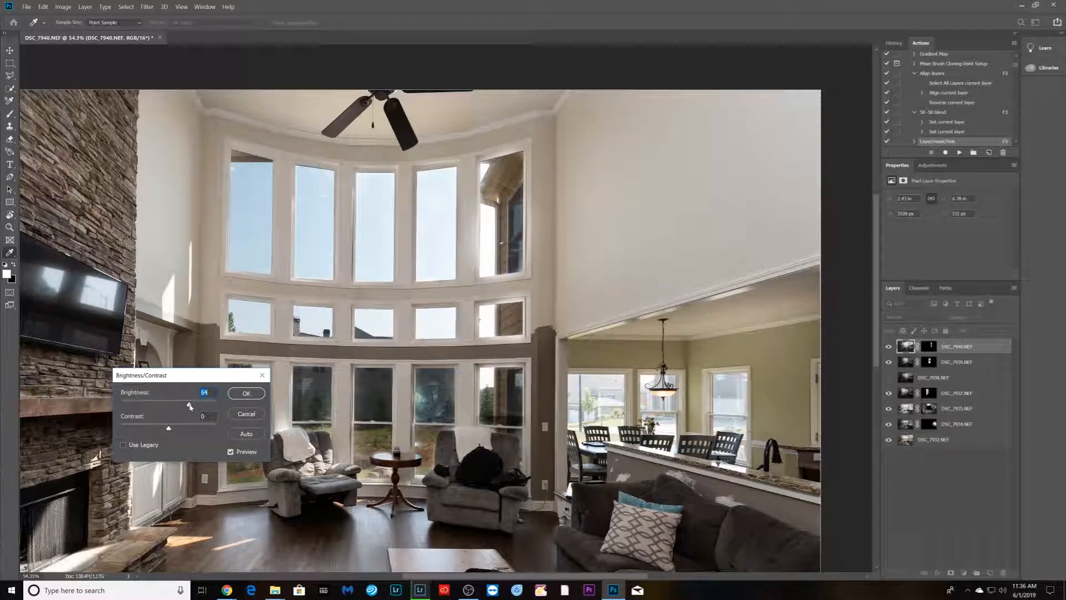
pyautogui.click(244, 397)
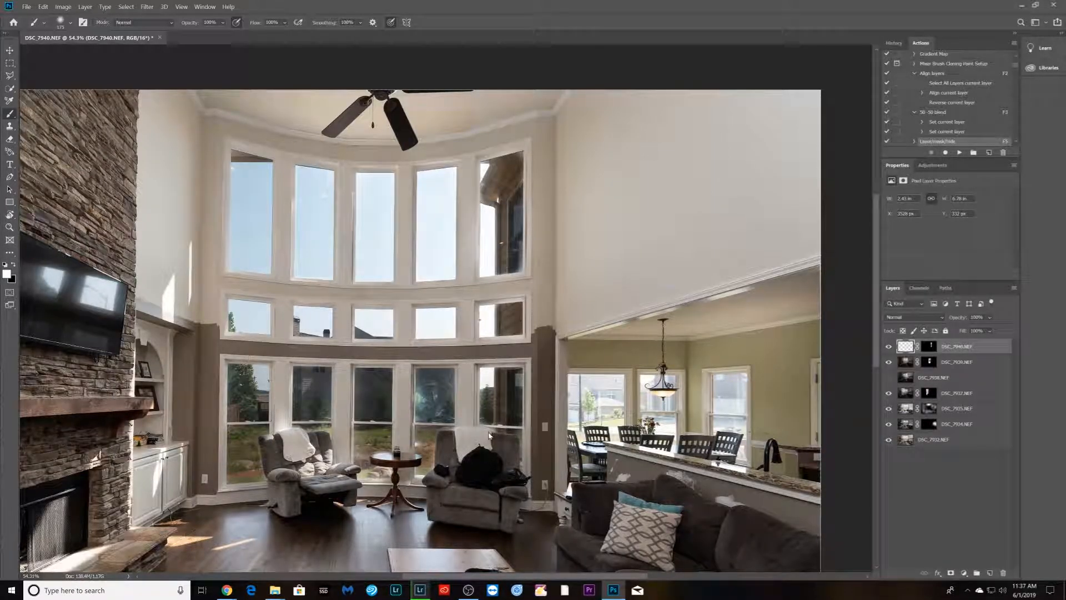
# - Run the Flatten/Scale action to flatten and save the blended interior image
pyautogui.scroll(-1, 484, 412)
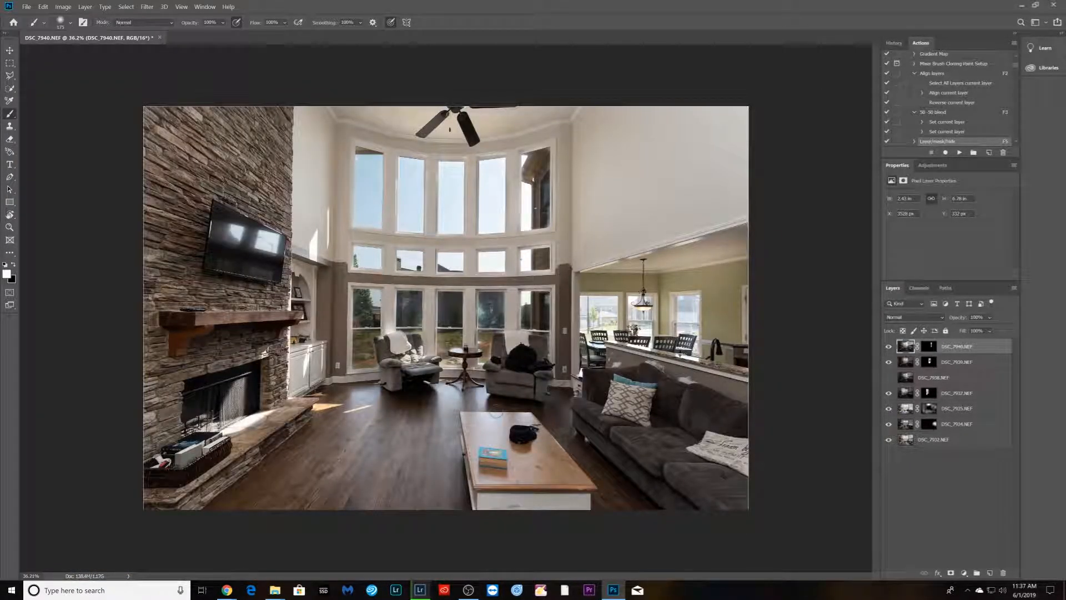
pyautogui.press('F4')
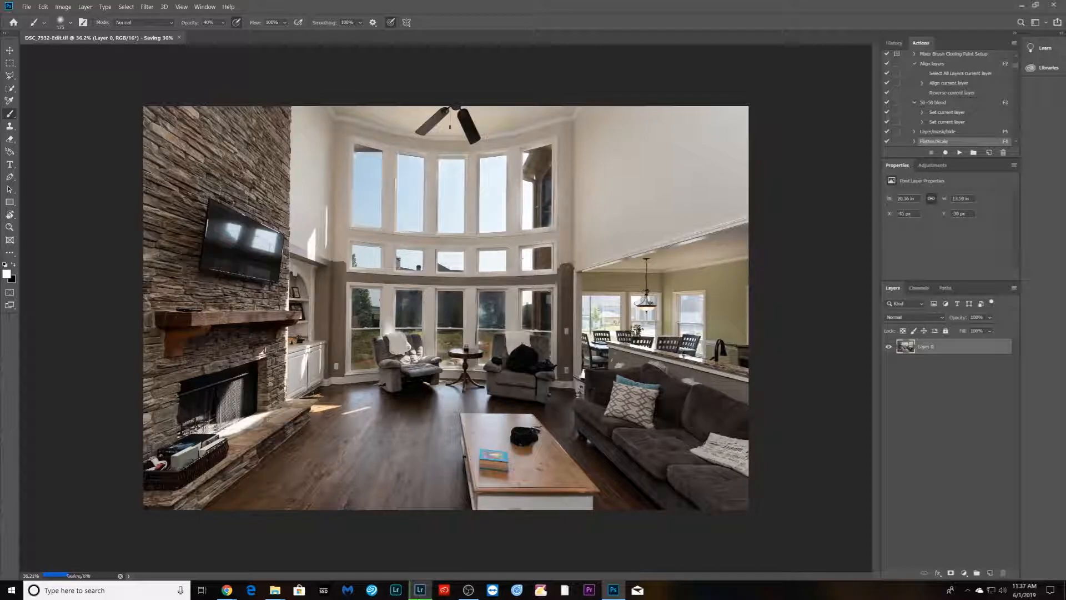
# - In Lightroom Classic, apply the Full Bump preset to the edited TIFF and set exposure to +0.19
pyautogui.click(420, 592)
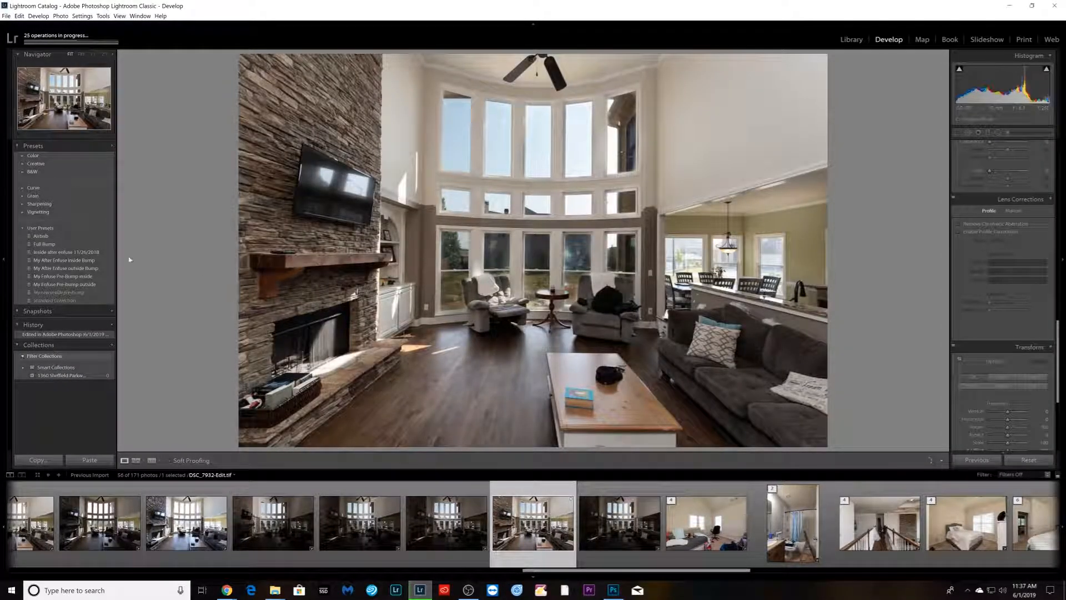
pyautogui.click(53, 245)
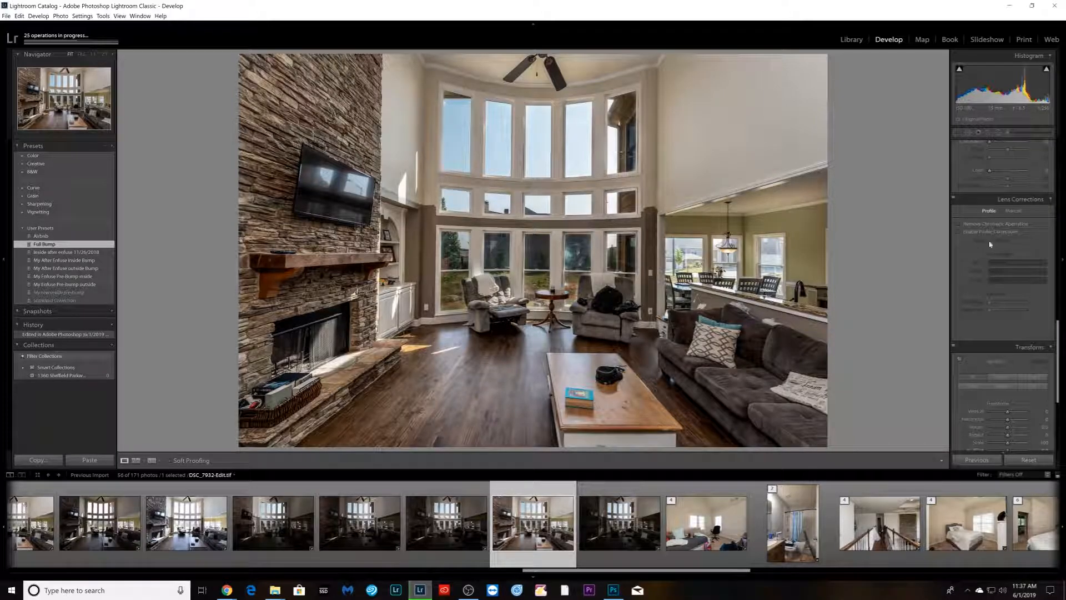
pyautogui.scroll(10, 992, 253)
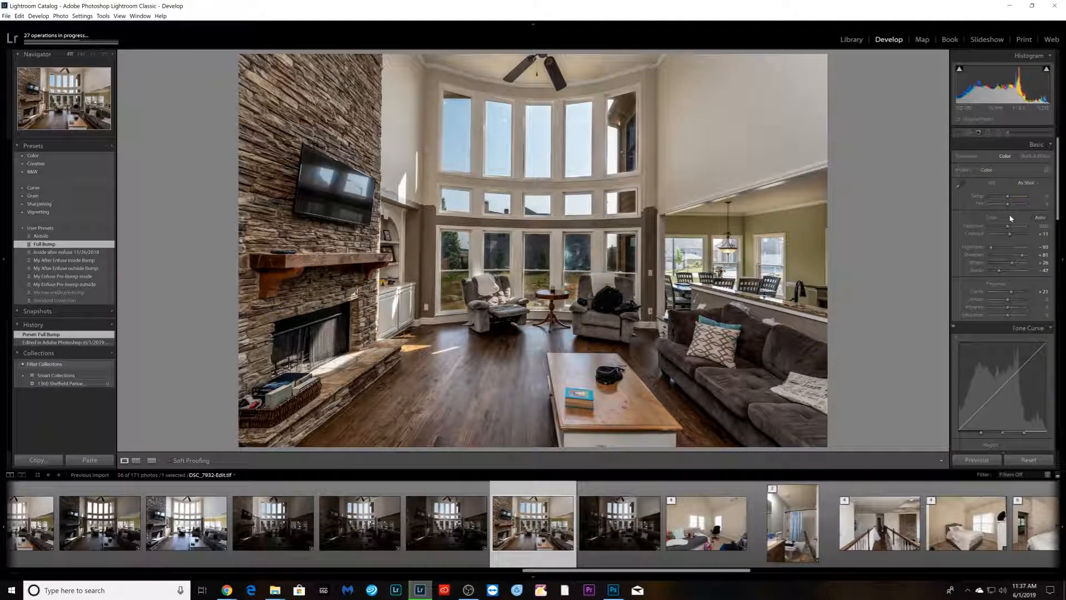
pyautogui.moveTo(1015, 227); pyautogui.dragTo(1011, 227)
# - Export the edited TIFF from the filmstrip using the Export dialog's current settings
pyautogui.rightClick(526, 558)
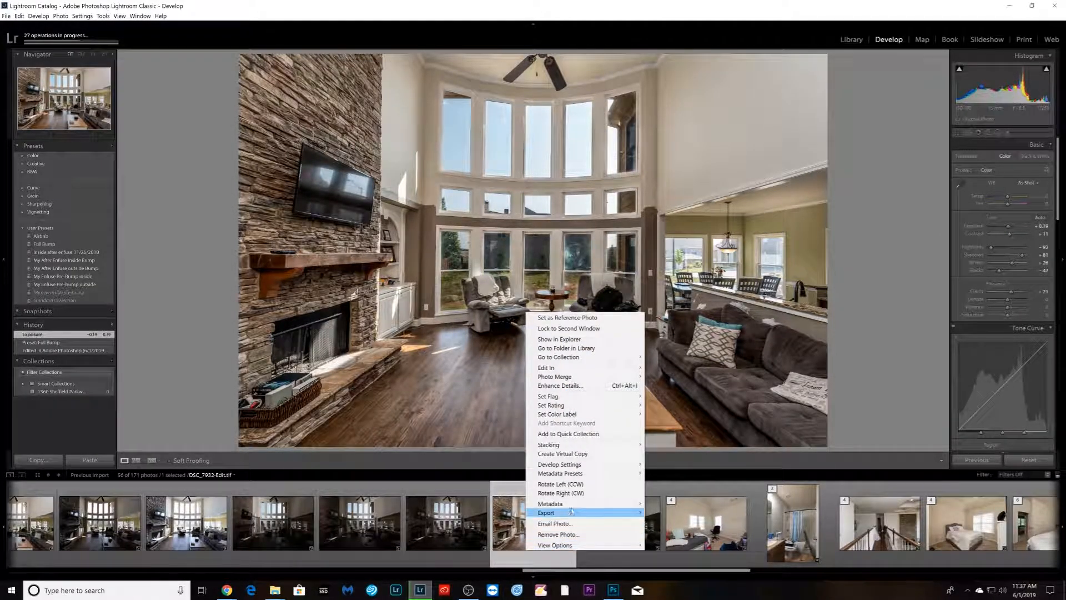
pyautogui.moveTo(577, 512)
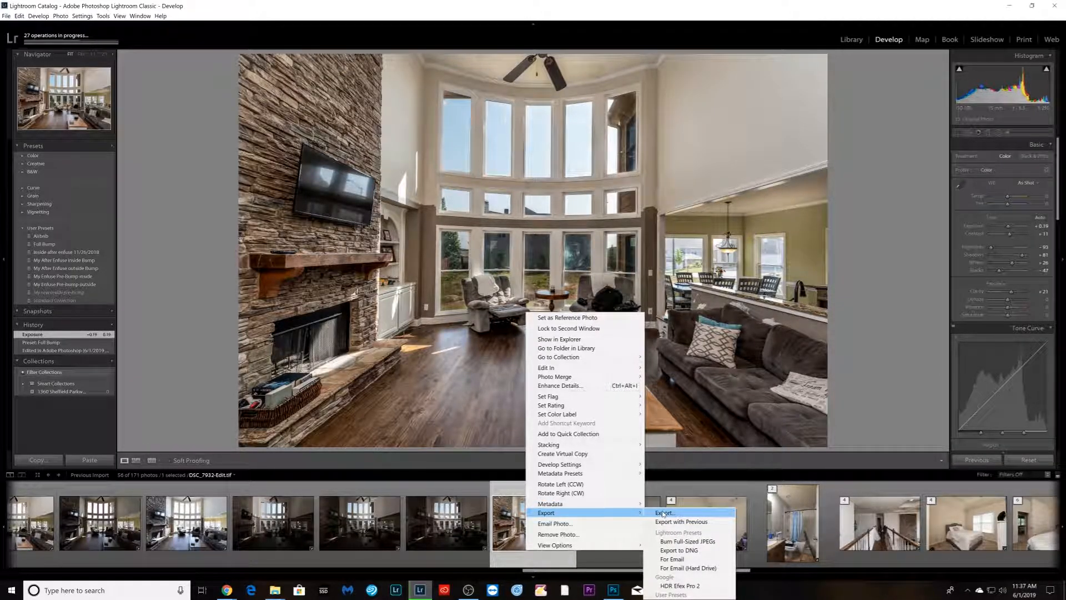
pyautogui.click(664, 513)
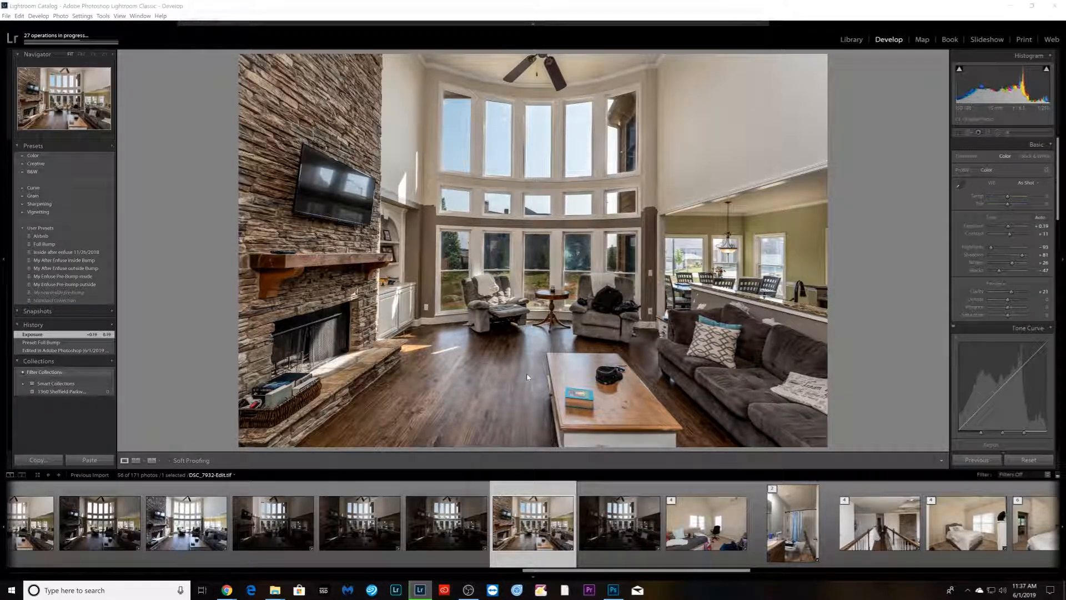
pyautogui.press('Return')
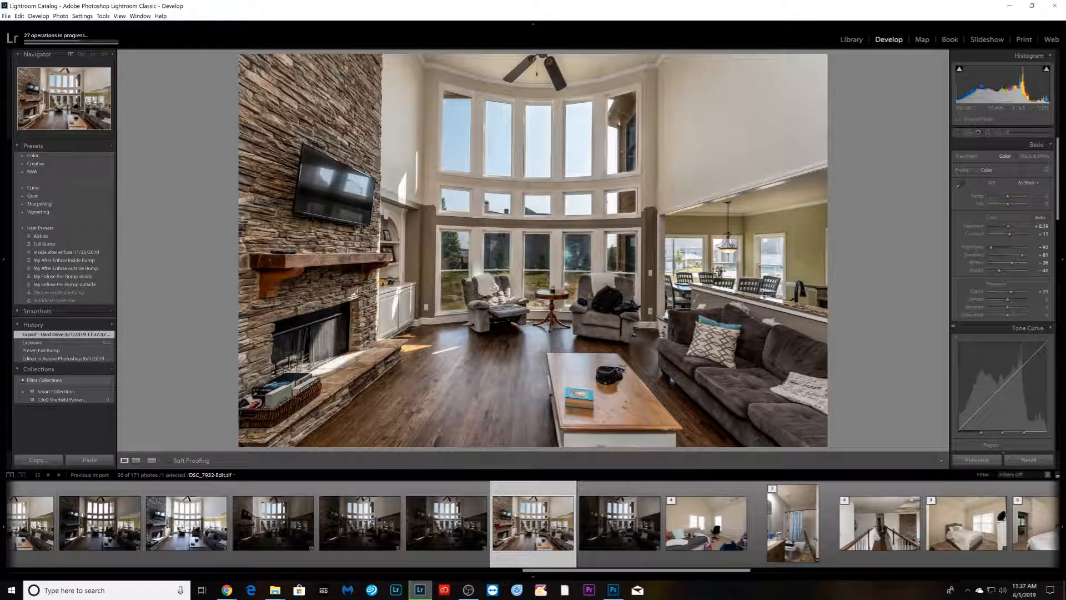
# - Switch to the browser's Wix Photo Albums page
pyautogui.moveTo(1065, 484); pyautogui.dragTo(38, 1)
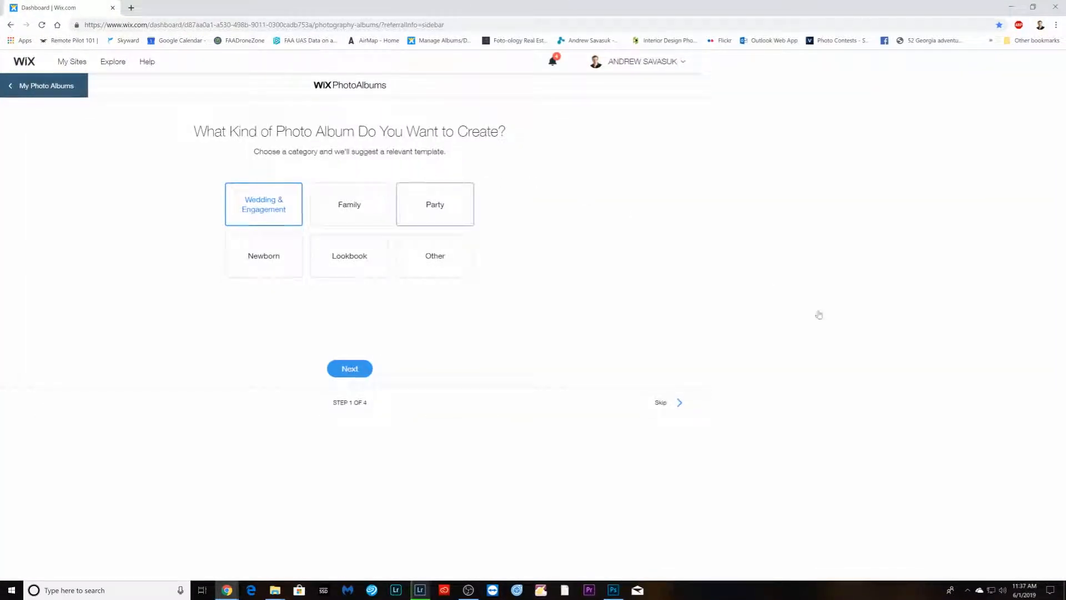
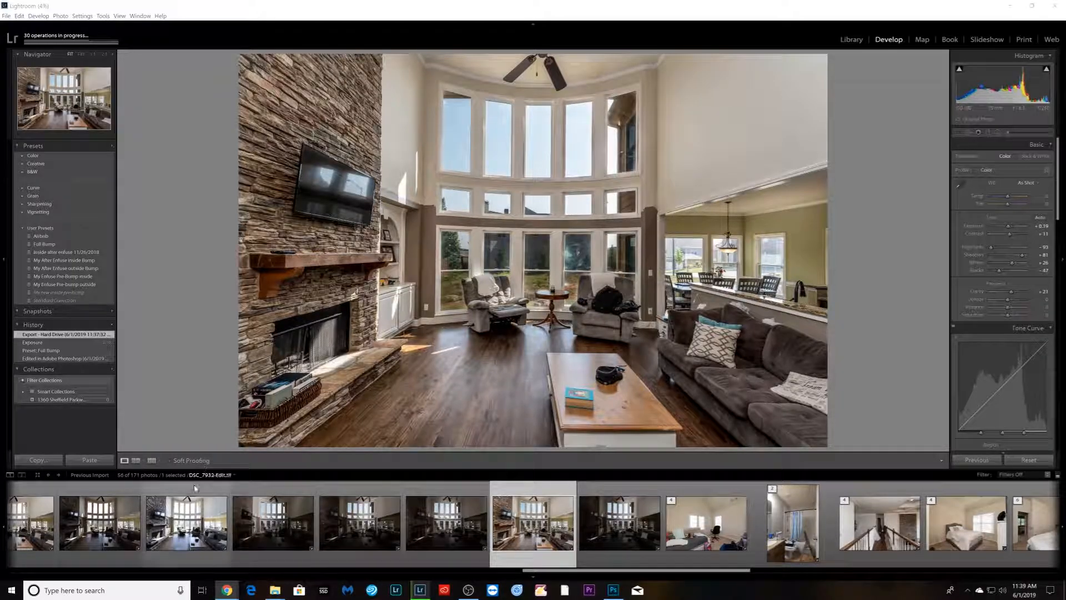
# - Open the shoot's Enfuse folder in File Explorer and enlarge its window to show all blended images
pyautogui.moveTo(280, 594)
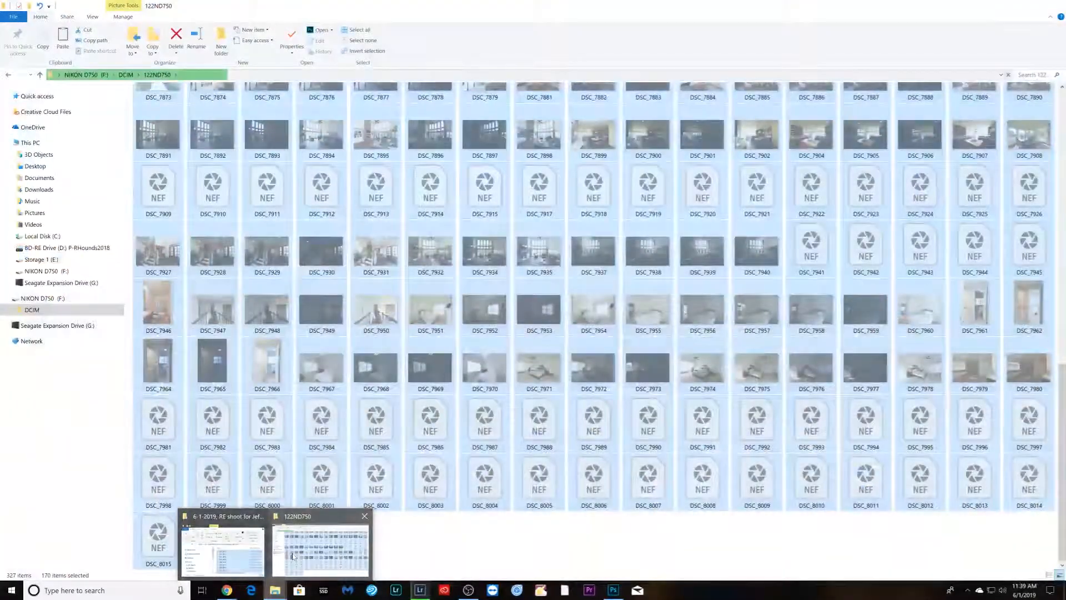
pyautogui.click(292, 555)
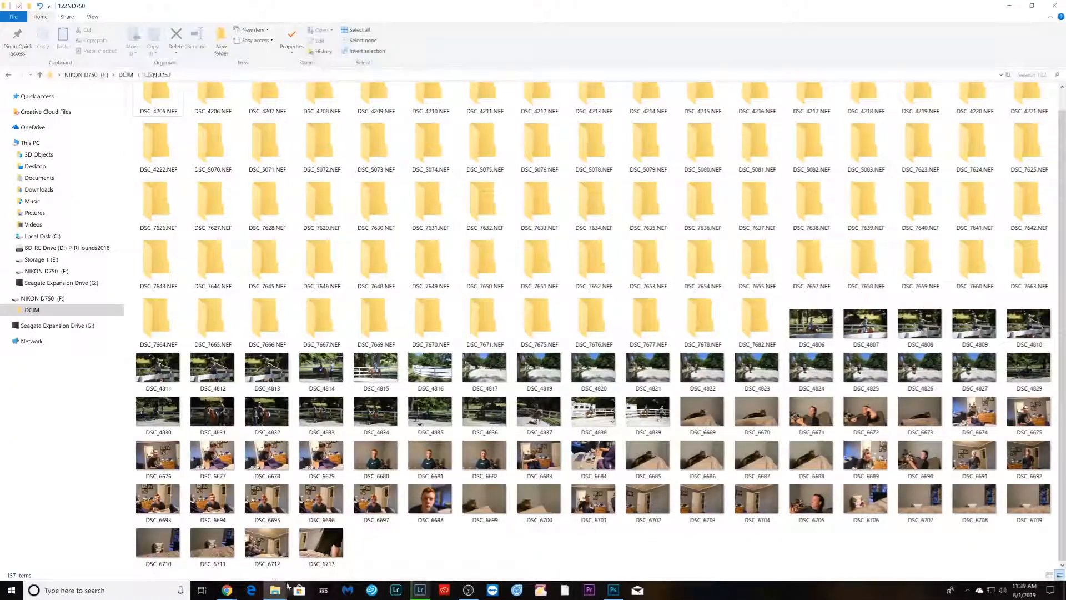
pyautogui.moveTo(281, 594)
pyautogui.click(216, 547)
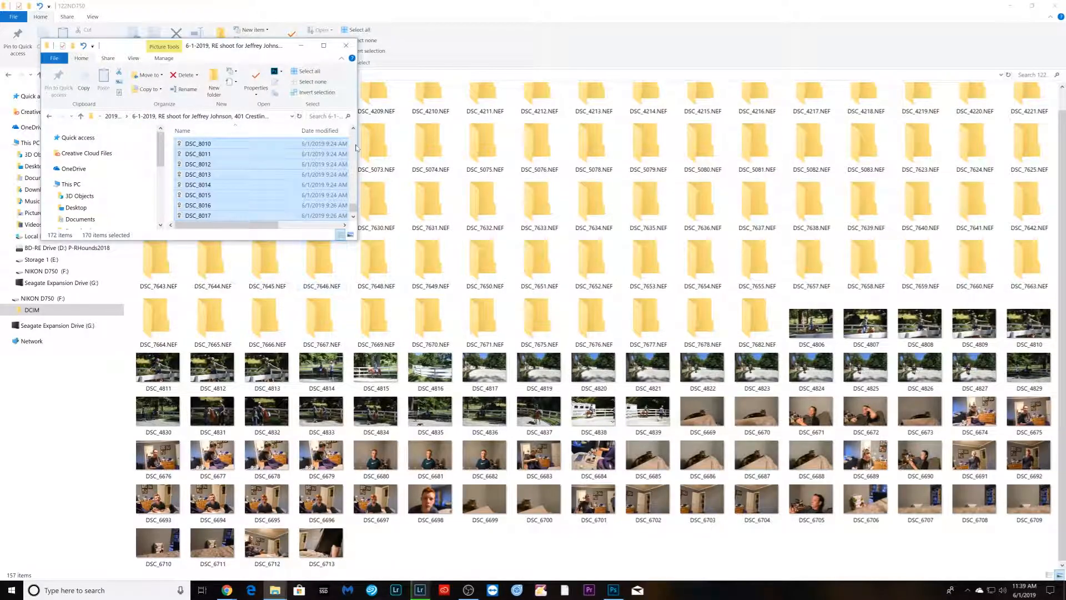
pyautogui.moveTo(353, 240); pyautogui.dragTo(812, 416)
pyautogui.moveTo(808, 380); pyautogui.dragTo(807, 149)
pyautogui.doubleClick(235, 146)
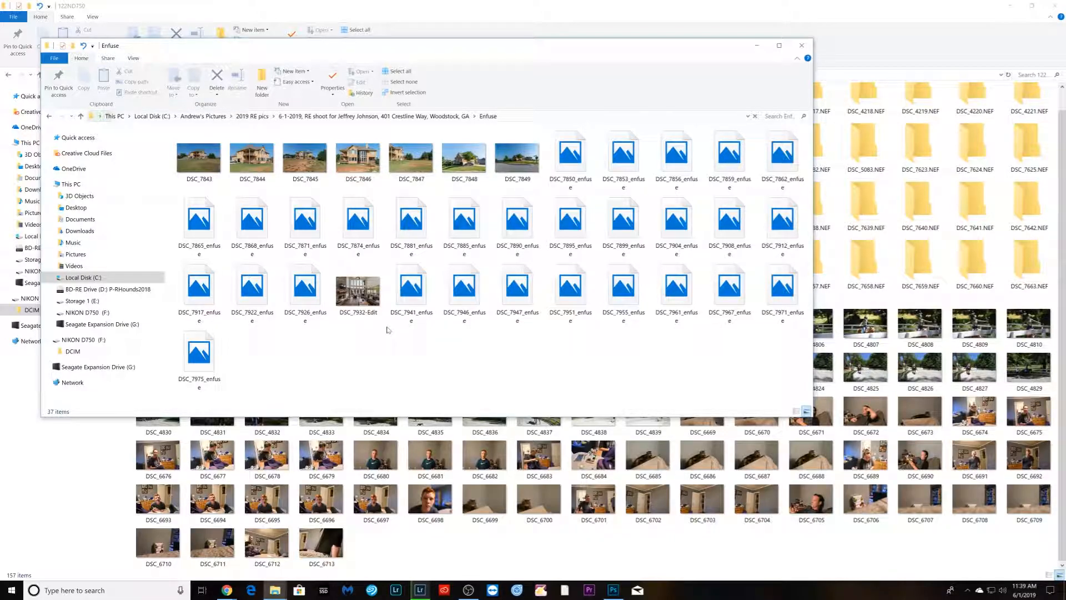
pyautogui.moveTo(812, 416); pyautogui.dragTo(951, 469)
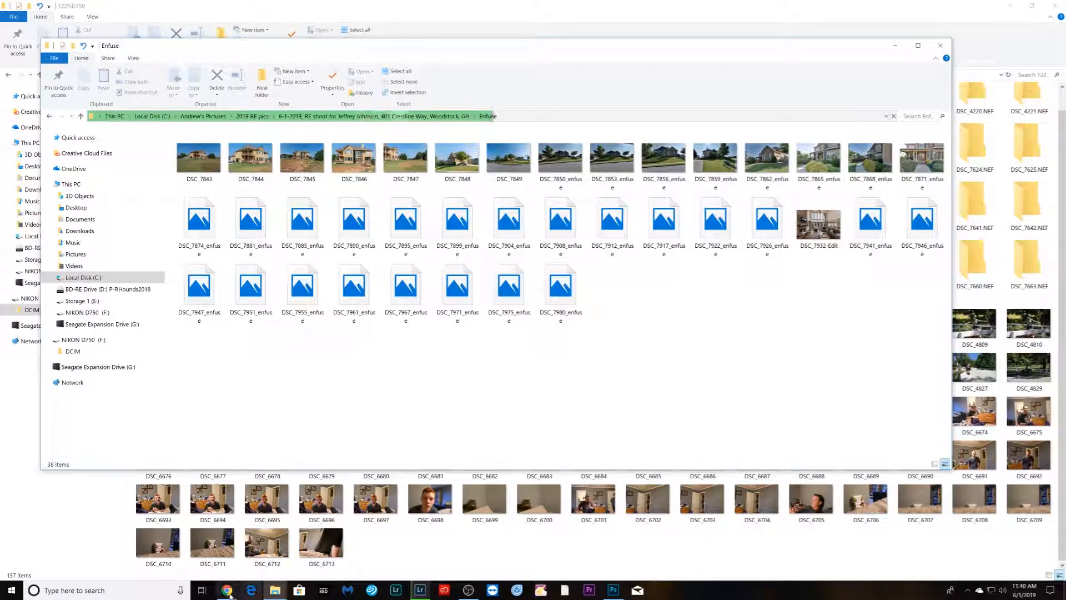
# - Check the elapsed time on the browser timer and minimize the browser again
pyautogui.moveTo(227, 594)
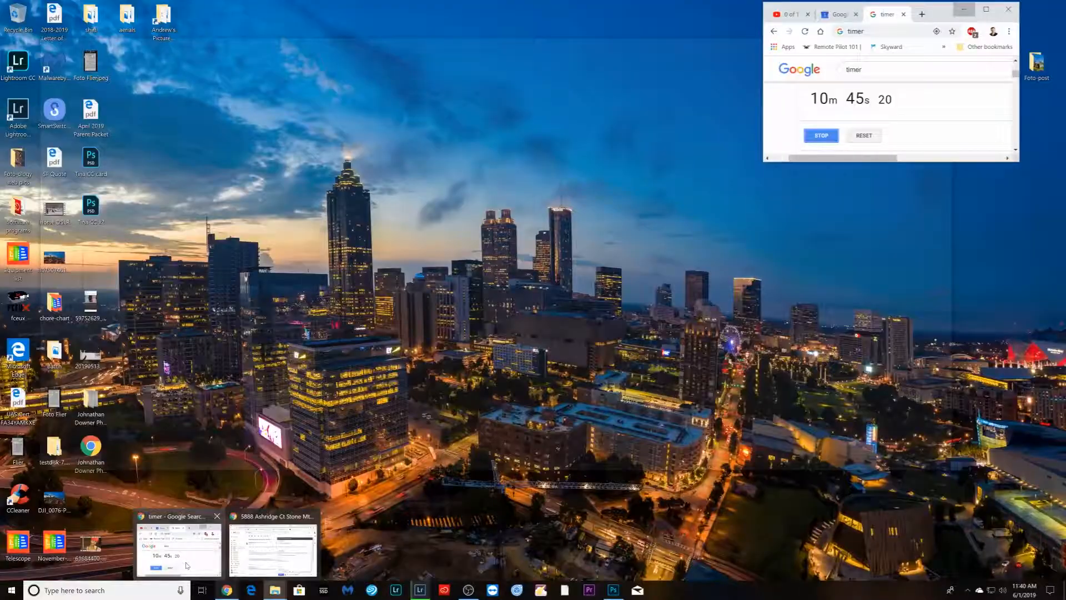
pyautogui.click(187, 565)
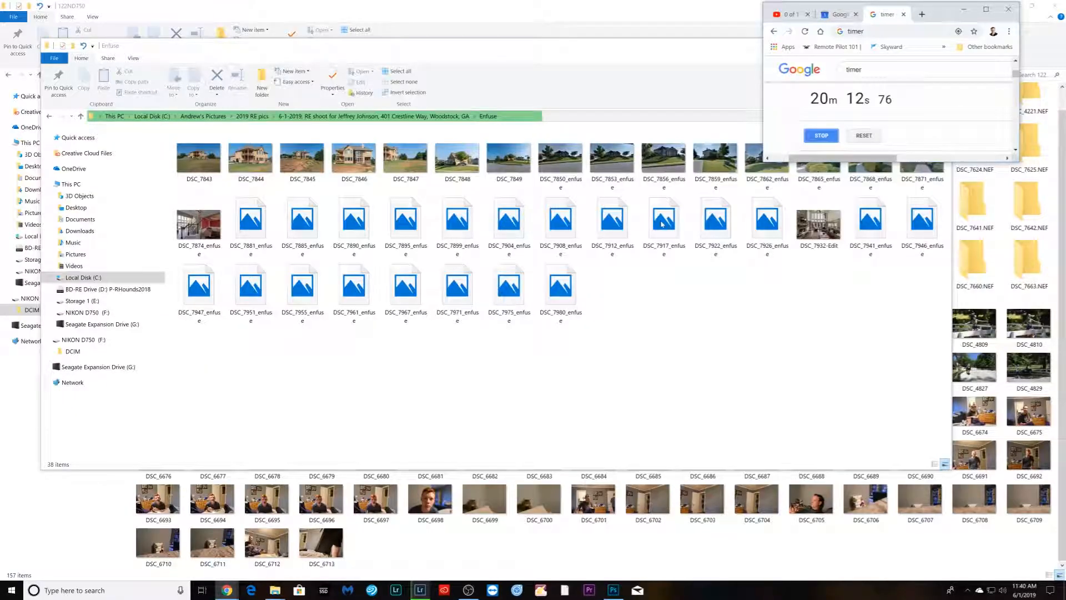
pyautogui.click(964, 9)
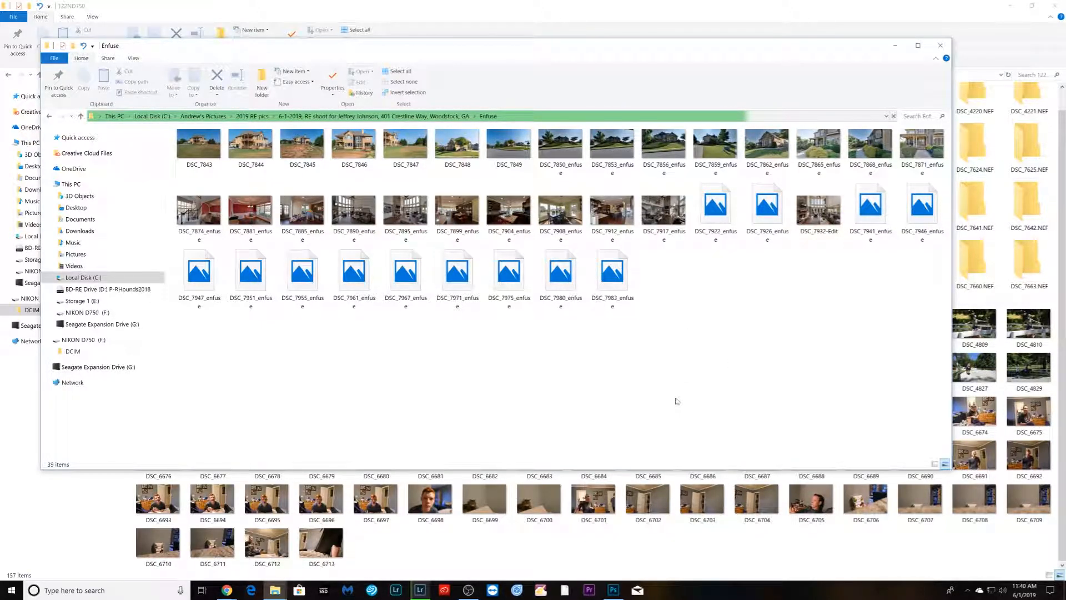
# - Preview the blended image DSC_7881_enfuse in the photo viewer and close it
pyautogui.doubleClick(253, 214)
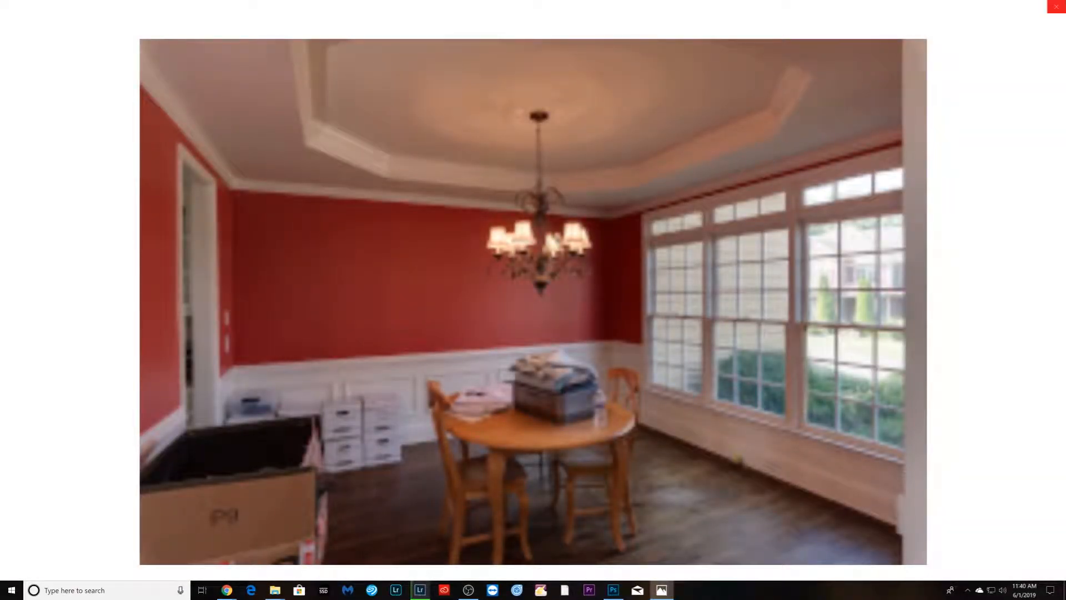
pyautogui.click(1059, 8)
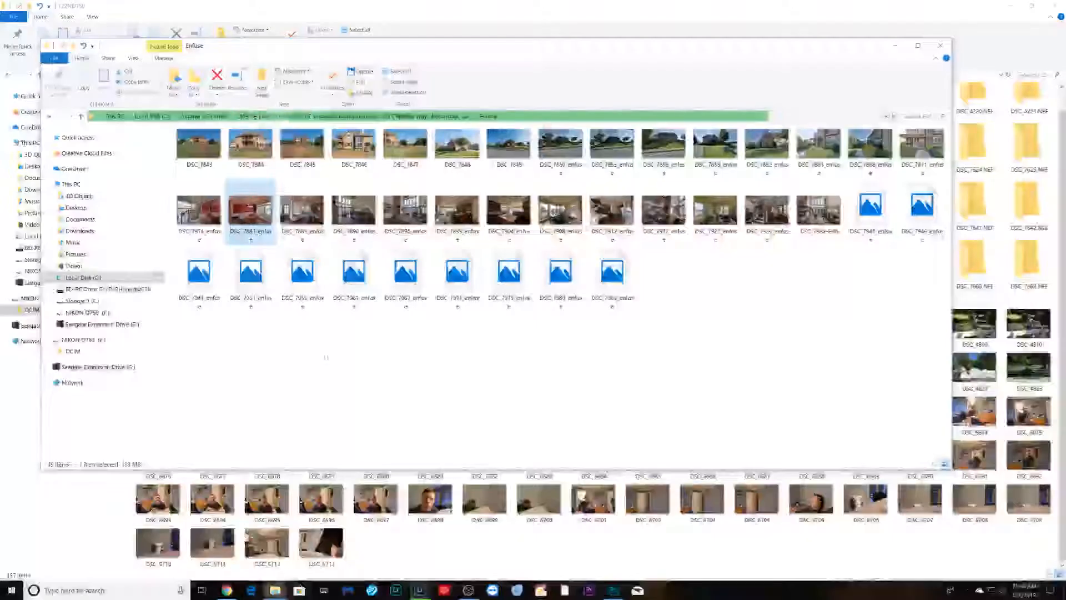
pyautogui.doubleClick(260, 215)
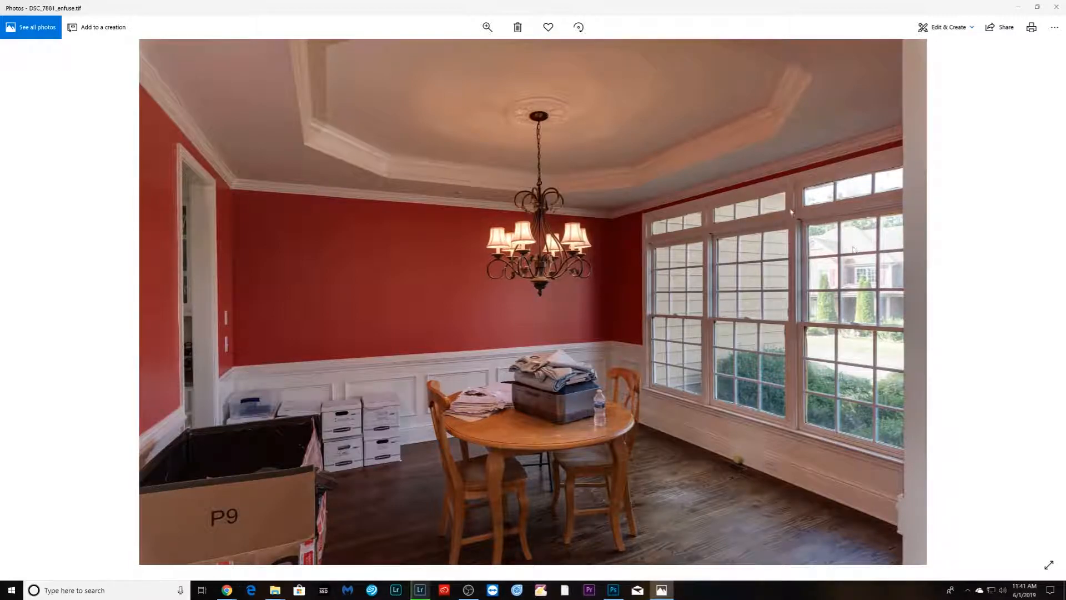
pyautogui.click(1056, 7)
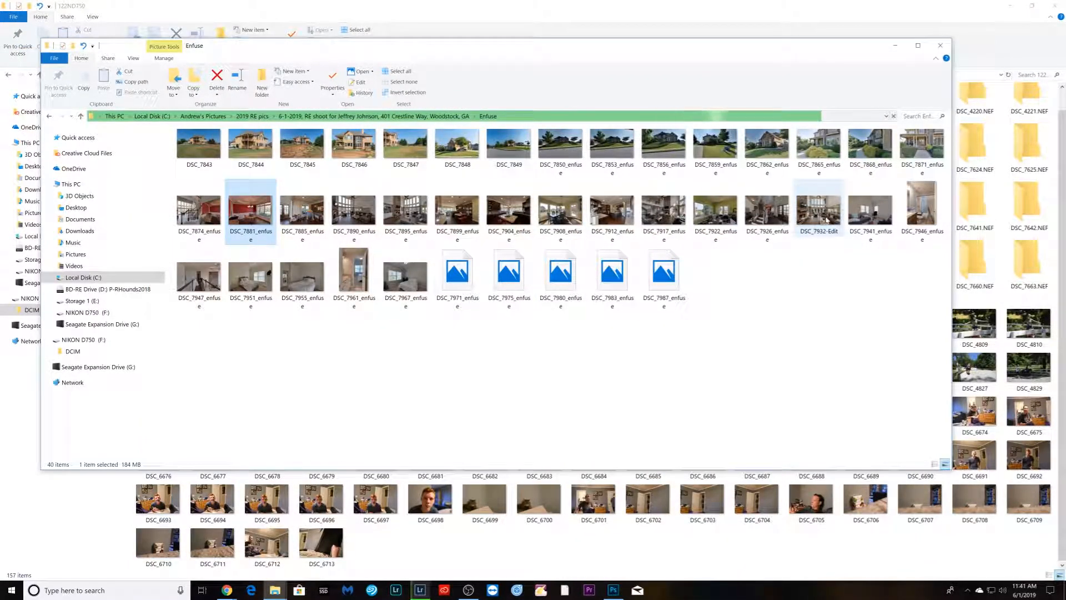
# - Preview the blended image DSC_7922_enfuse in the photo viewer several times, closing it each time
pyautogui.click(717, 220)
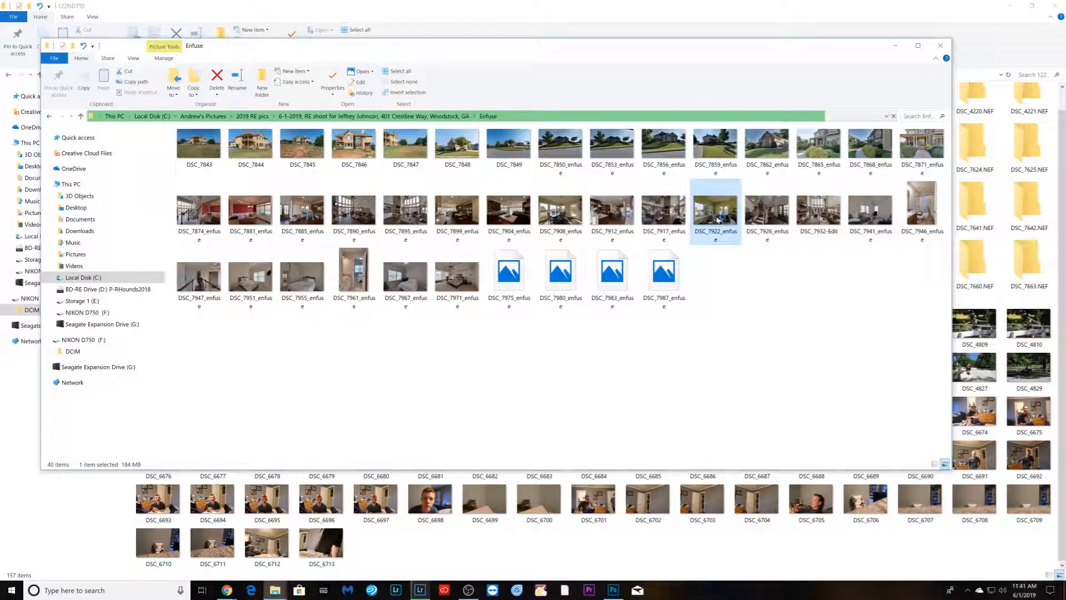
pyautogui.doubleClick(717, 220)
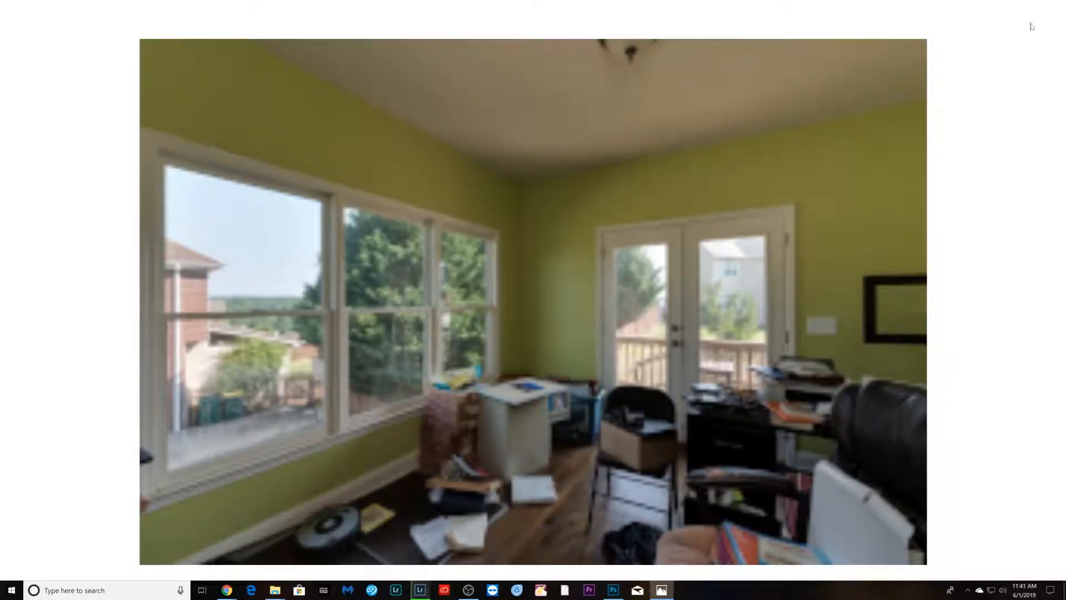
pyautogui.click(1059, 7)
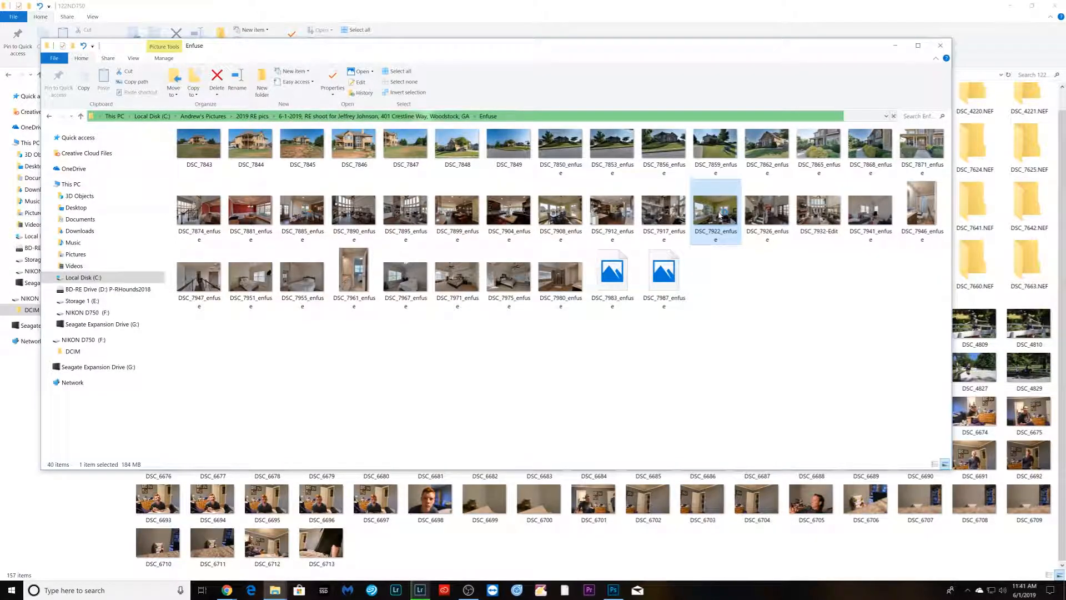
pyautogui.doubleClick(719, 215)
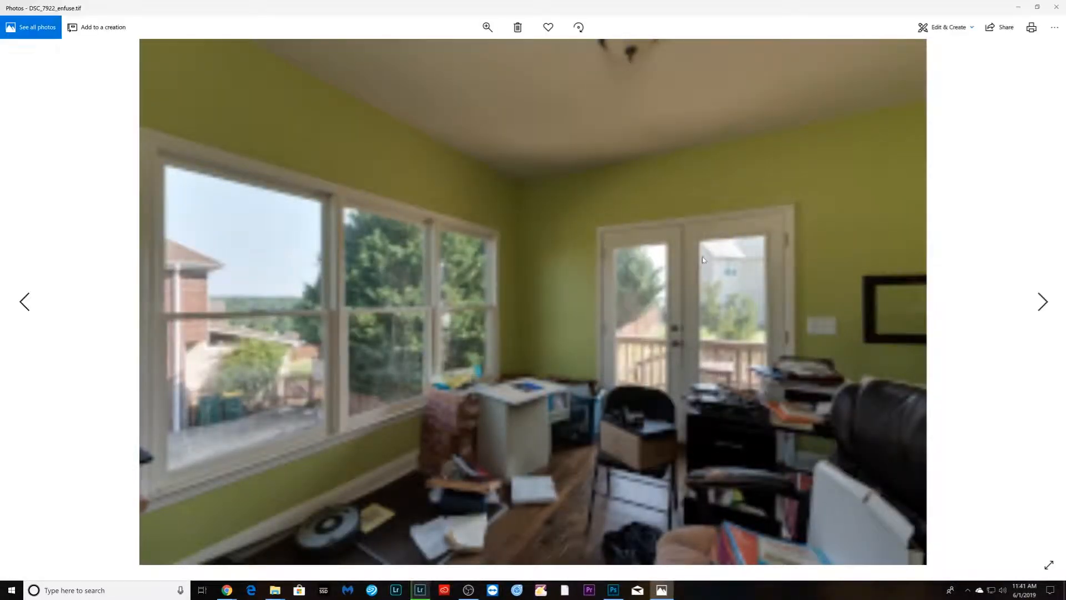
pyautogui.click(1057, 7)
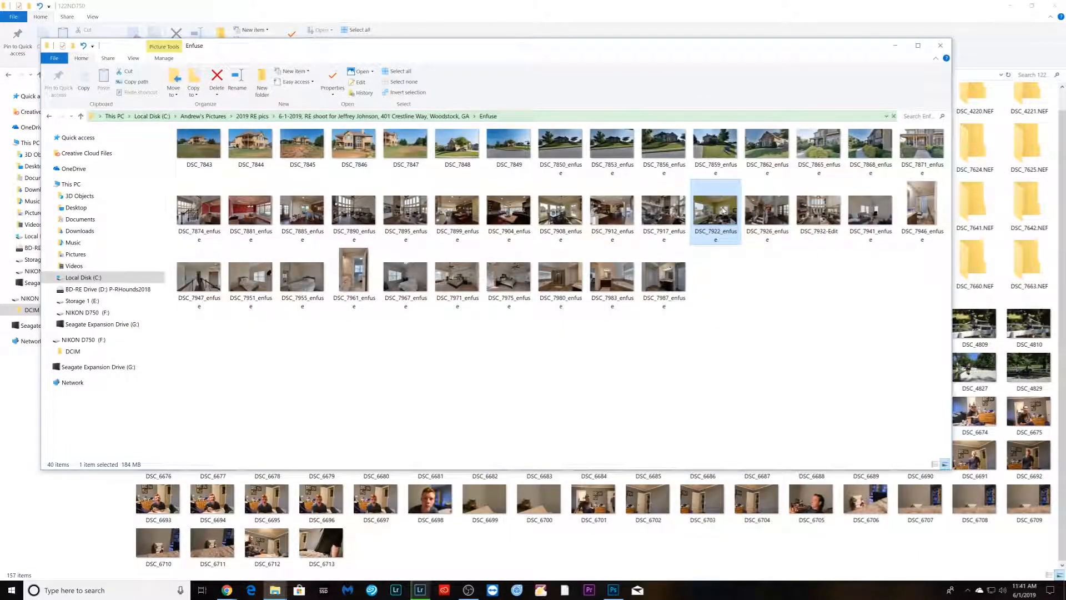
pyautogui.doubleClick(723, 211)
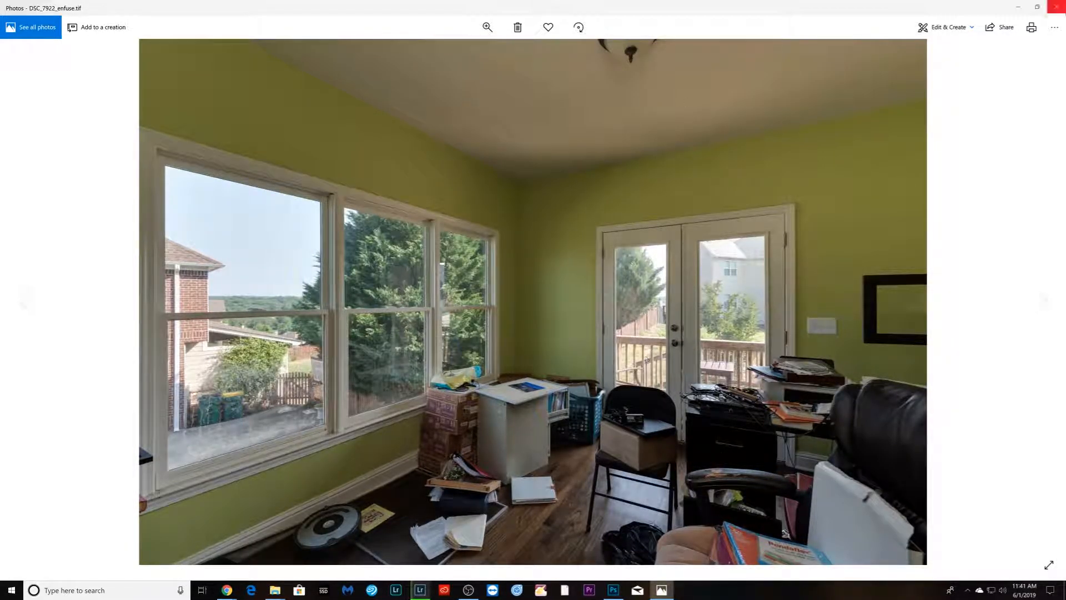
pyautogui.click(1057, 7)
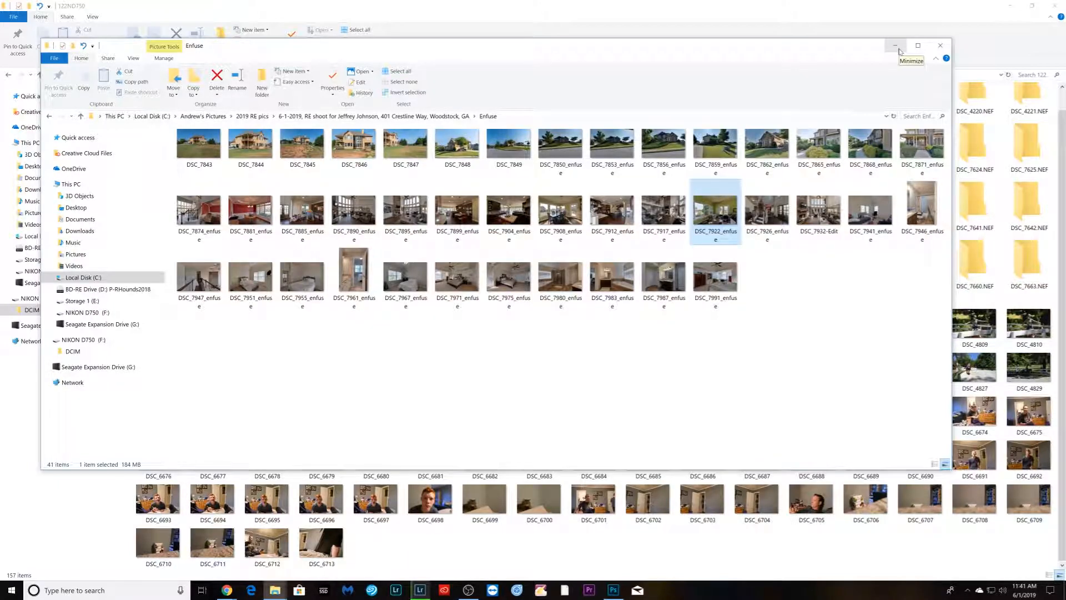
# - Close the File Explorer windows, minimize Lightroom, and close the blended image document and window in Photoshop
pyautogui.click(941, 45)
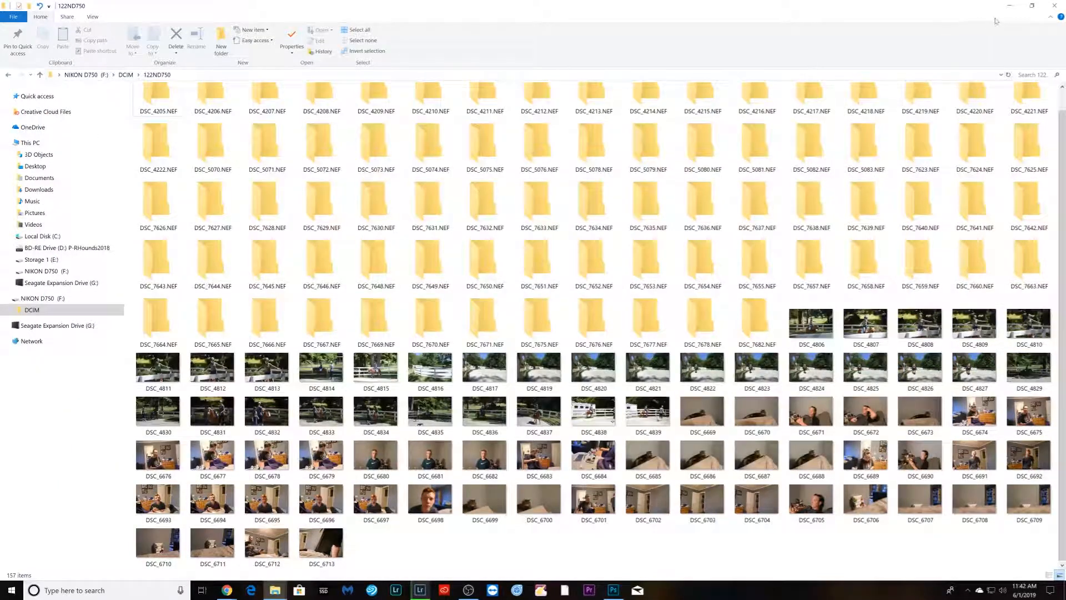
pyautogui.click(1011, 8)
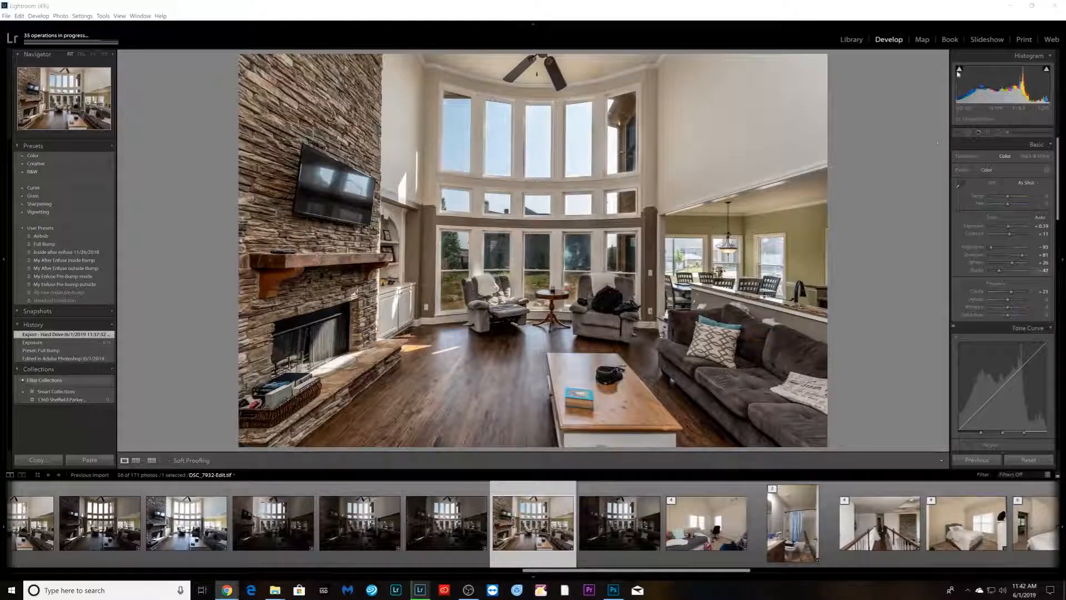
pyautogui.click(1008, 8)
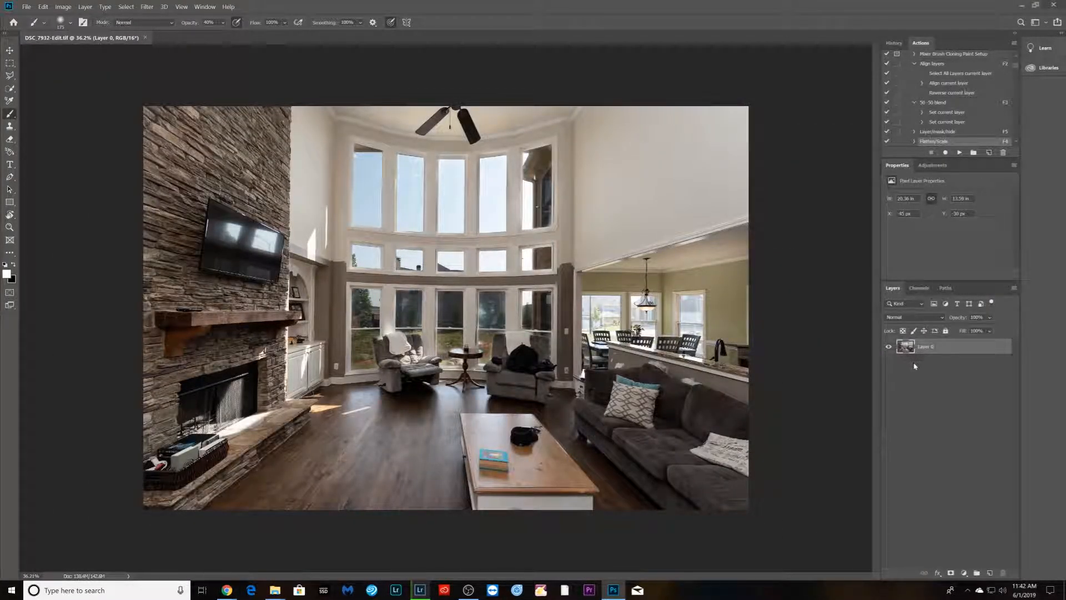
pyautogui.hotkey('ctrl', 'w')
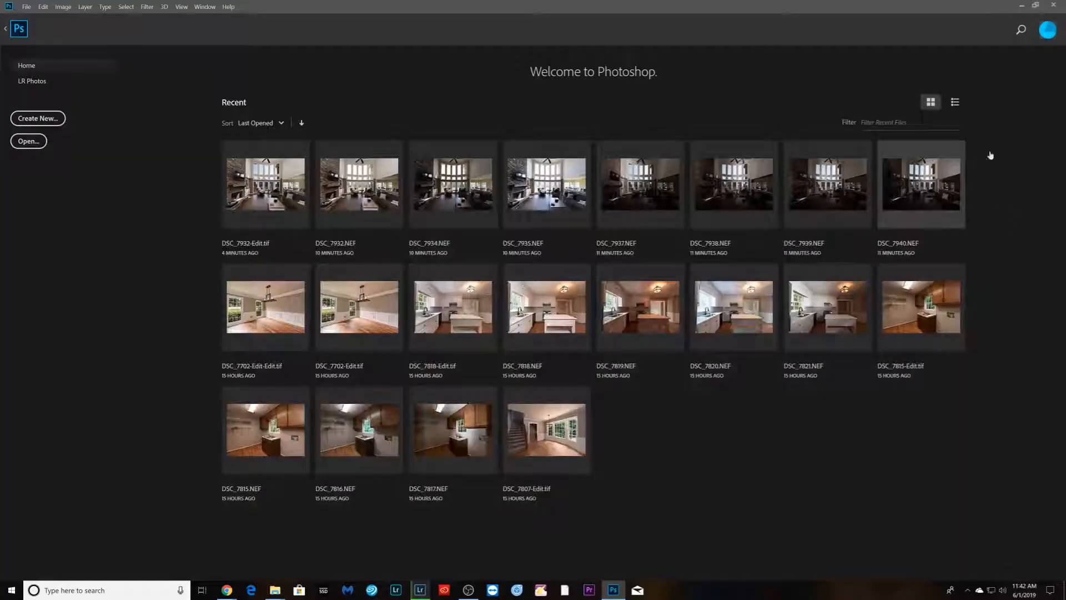
pyautogui.click(1057, 6)
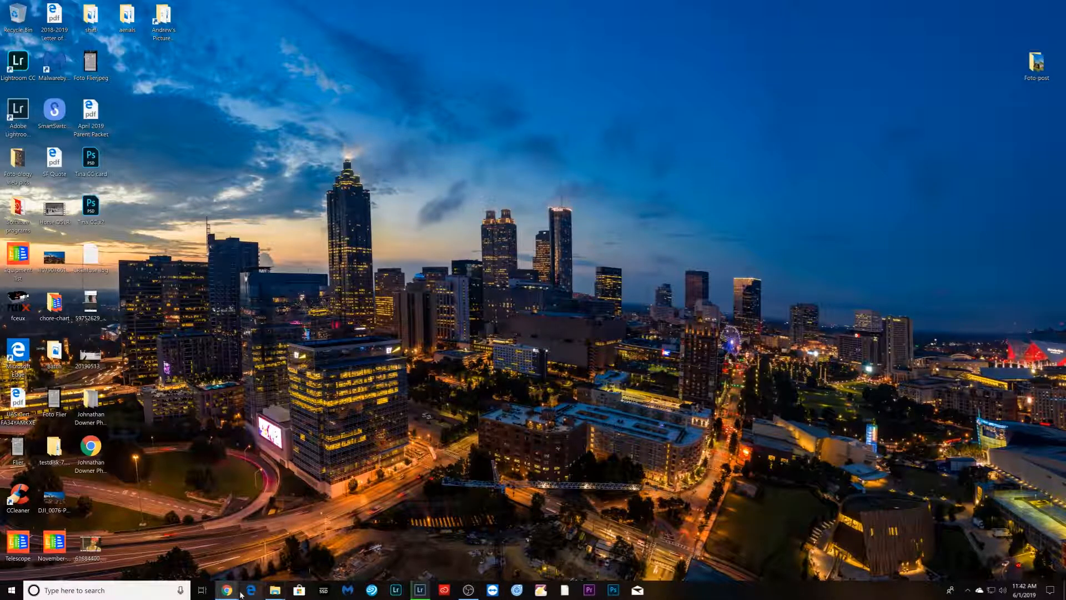
pyautogui.moveTo(228, 590)
pyautogui.click(178, 550)
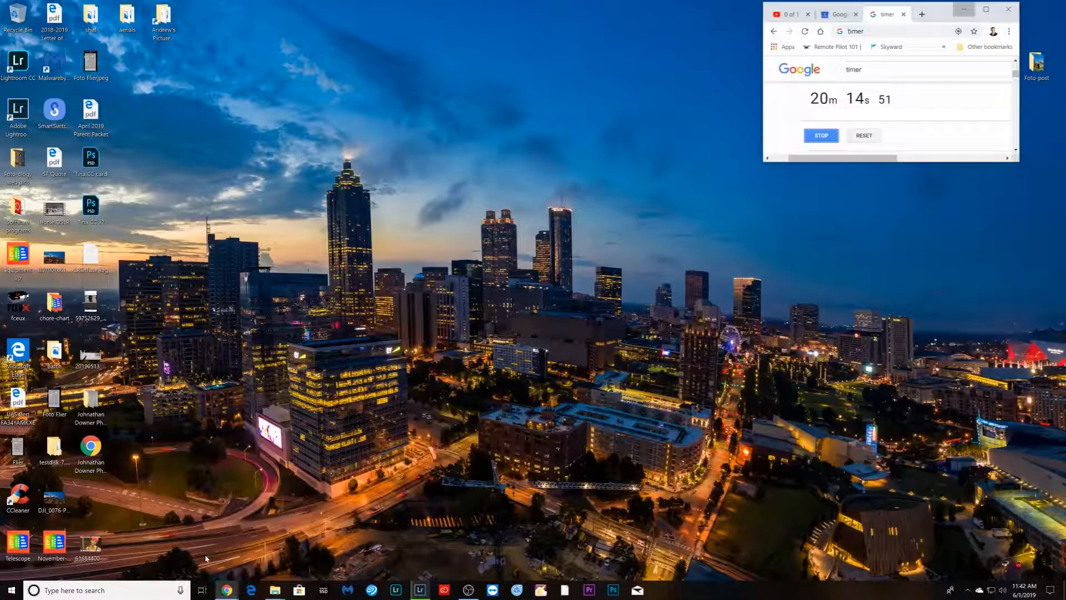
pyautogui.click(468, 589)
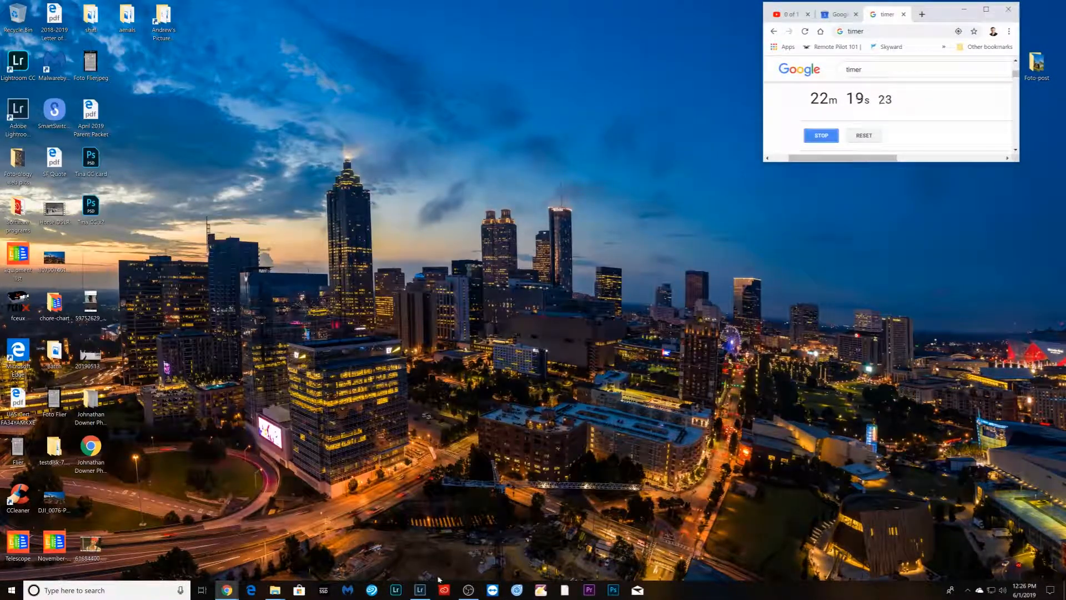
# - In Lightroom, import the shoot's Enfuse folder from Local Disk (C:) into the catalog
pyautogui.click(420, 590)
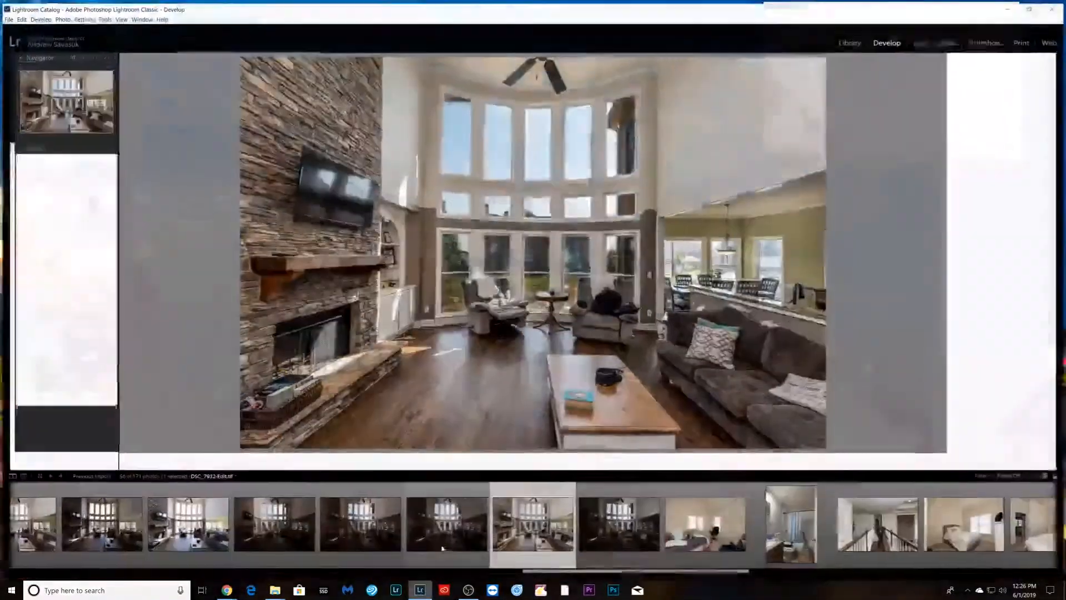
pyautogui.click(851, 40)
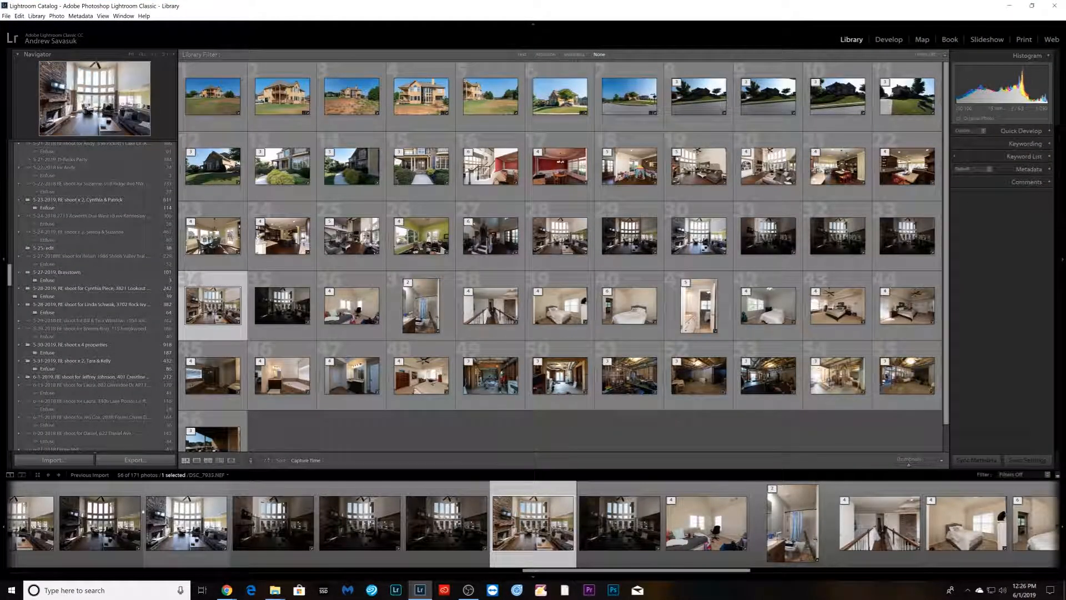
pyautogui.click(38, 460)
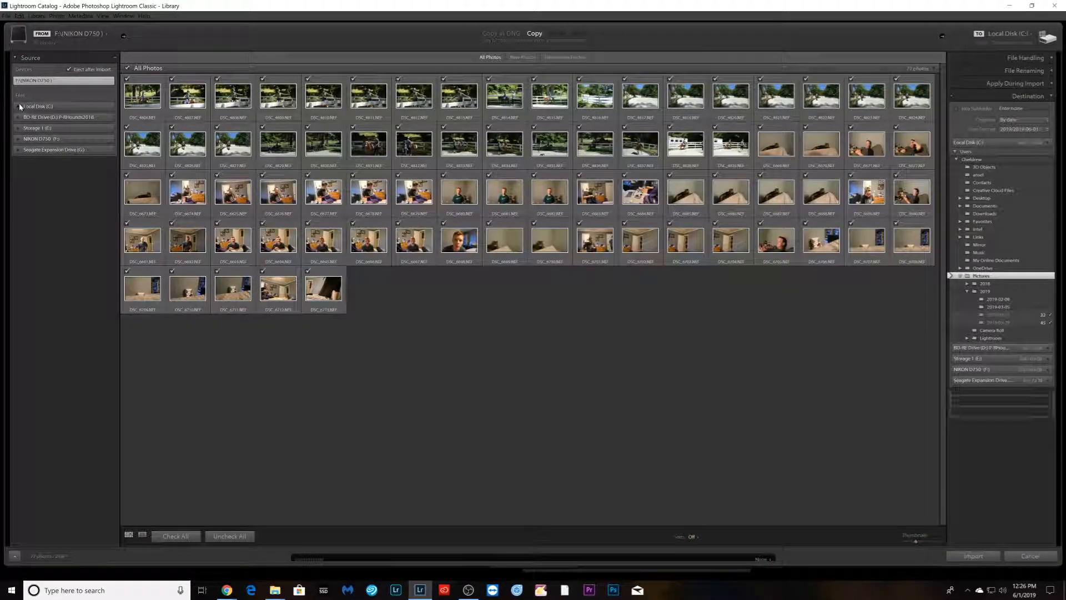
pyautogui.click(17, 107)
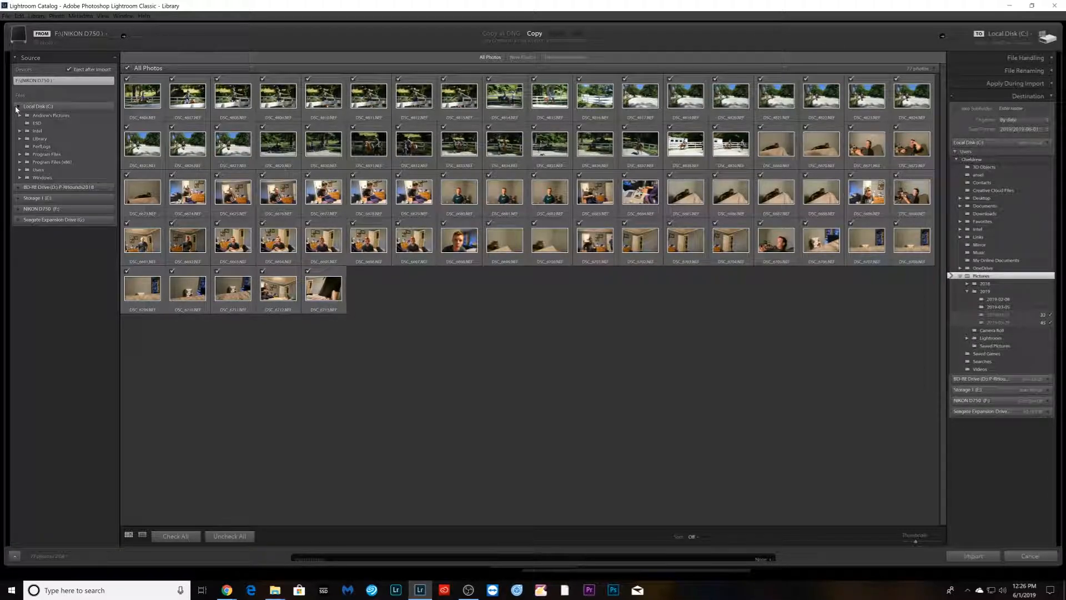
pyautogui.click(27, 130)
pyautogui.click(32, 194)
pyautogui.click(59, 200)
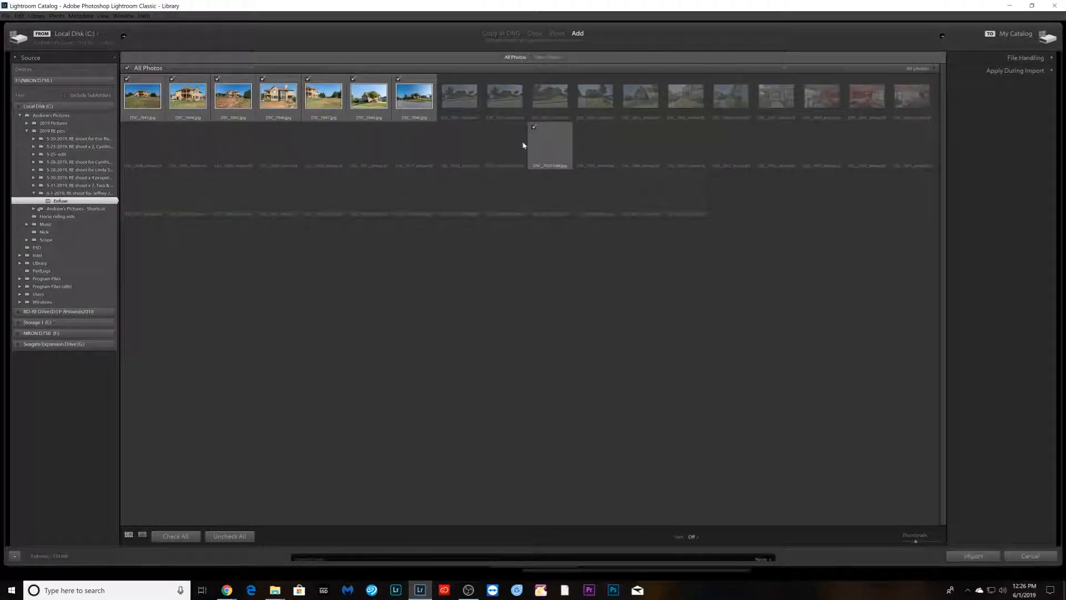
pyautogui.click(973, 556)
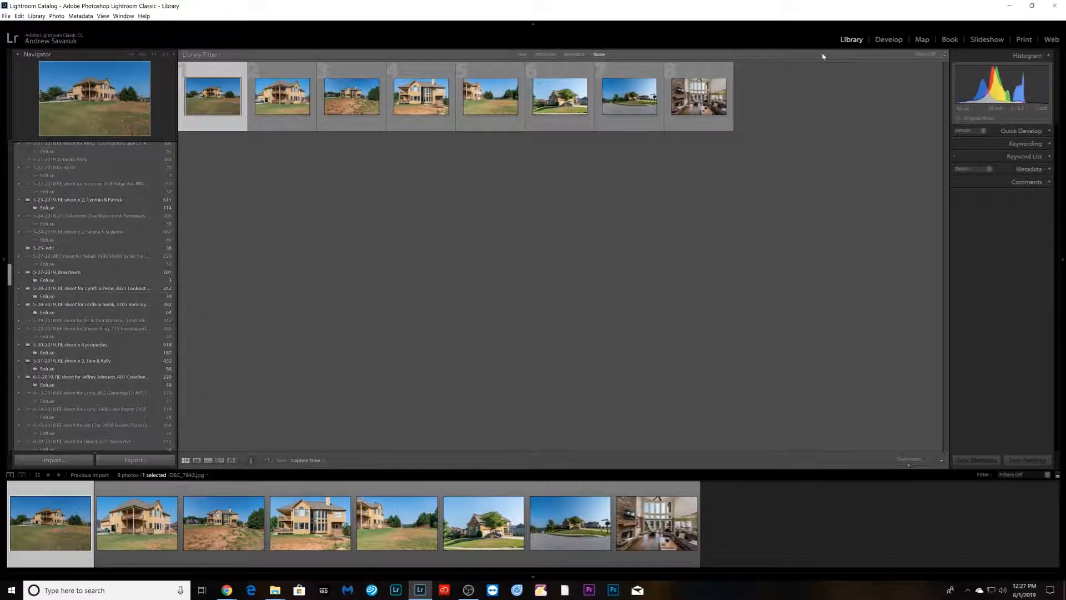
# - Select the imported Enfuse folder, open its first photo in Develop, and scroll the filmstrip to the interior blends
pyautogui.click(52, 378)
pyautogui.click(48, 385)
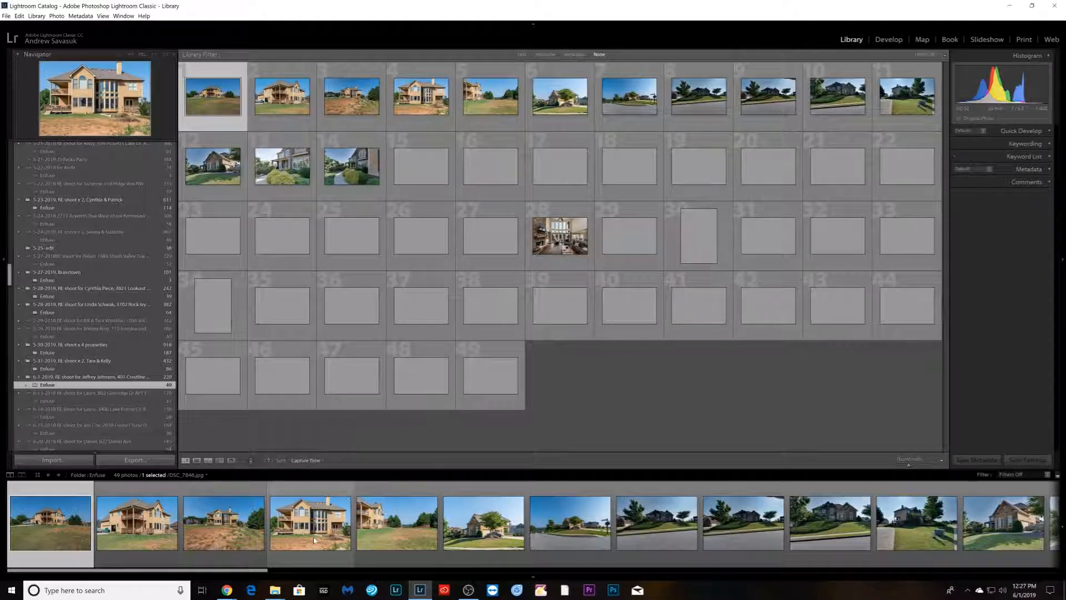
pyautogui.press('d')
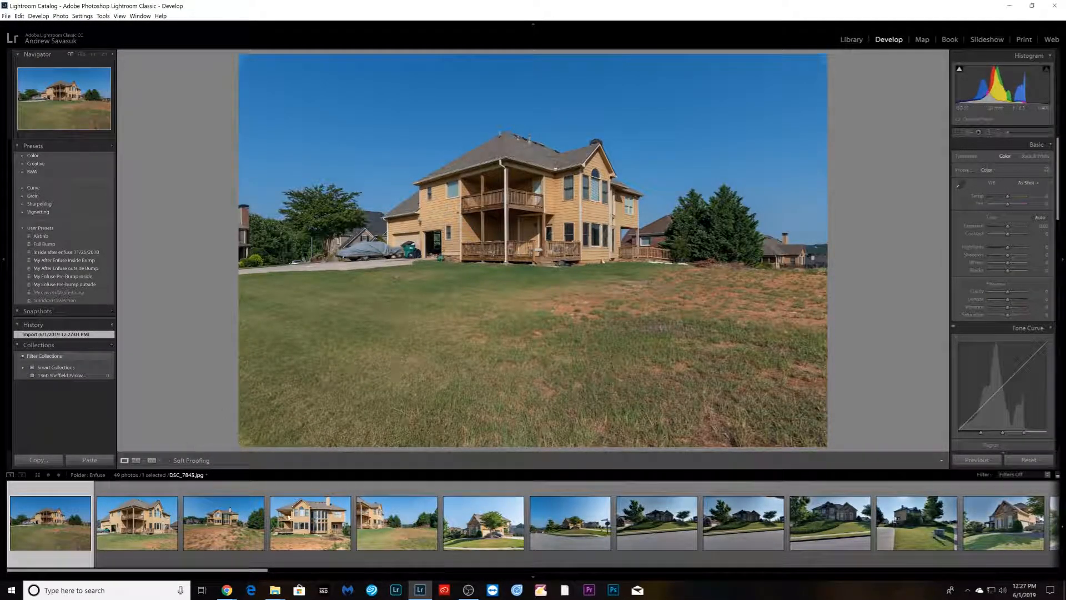
pyautogui.scroll(-2, 577, 533)
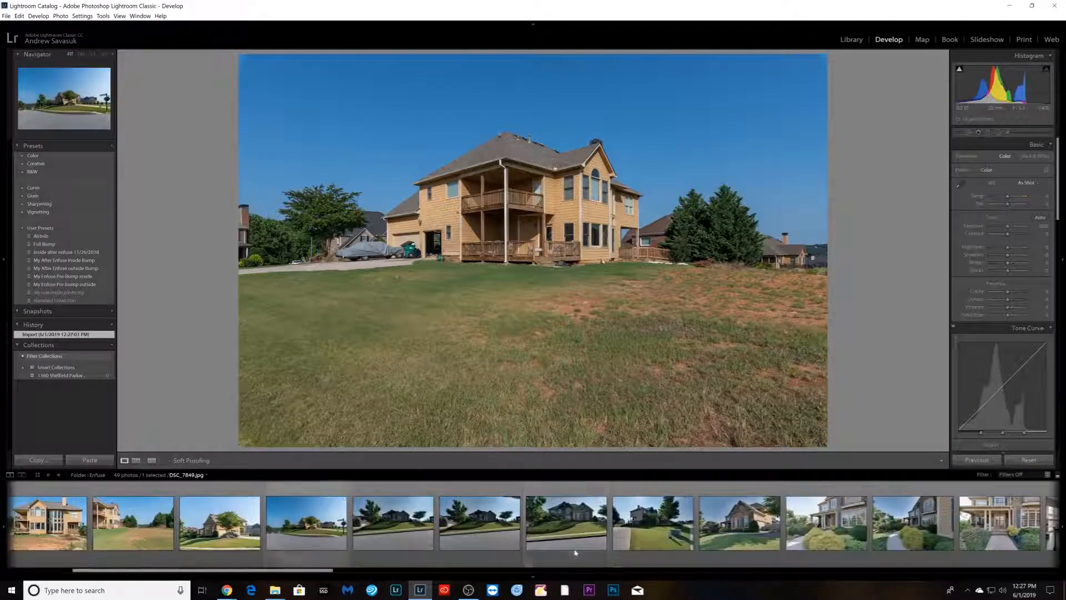
pyautogui.scroll(-1, 579, 545)
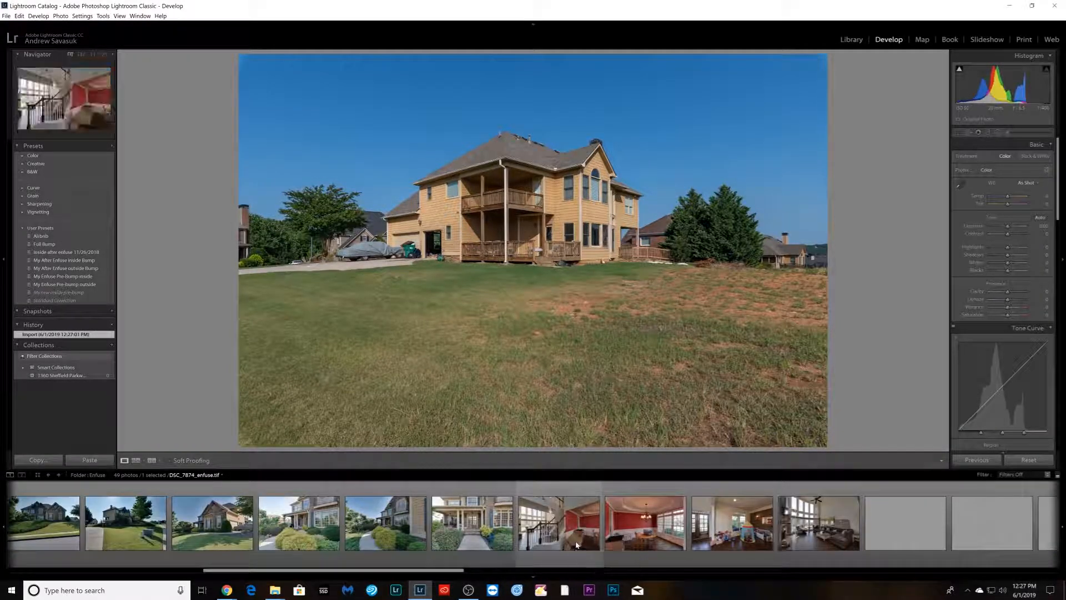
# - Open the first interior staircase blend and apply the user preset "Inside after enfuse 11/26/2018"
pyautogui.click(569, 547)
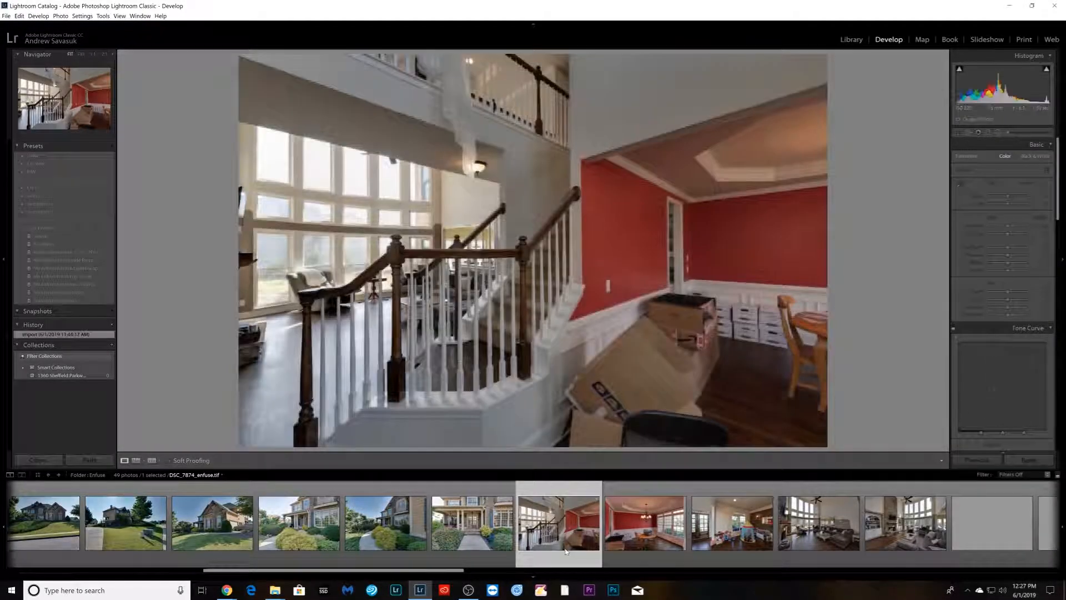
pyautogui.click(50, 252)
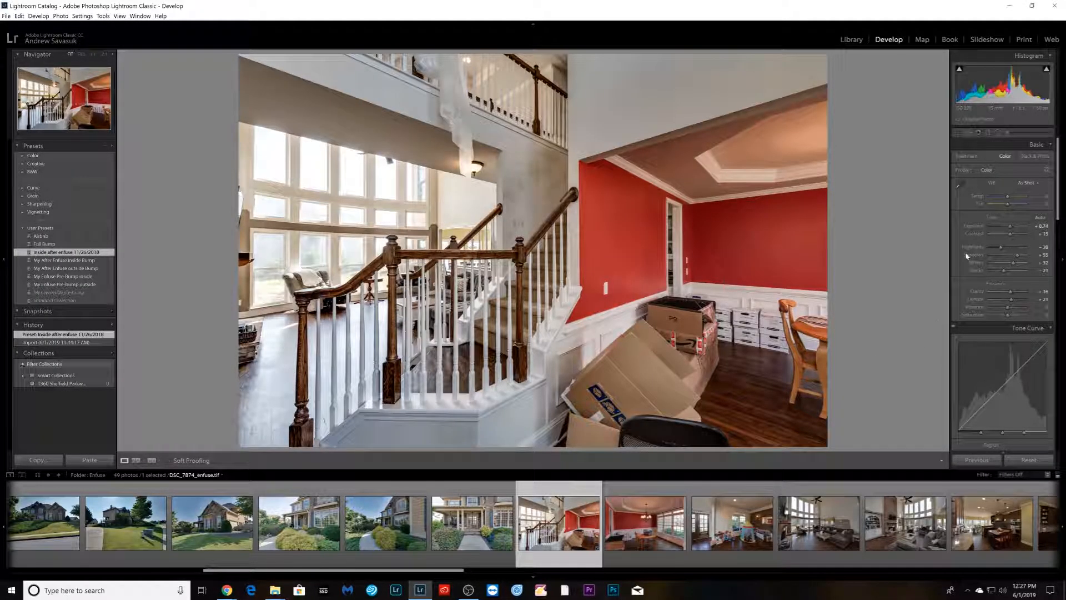
# - Adjust the Highlights and Shadows sliders on the staircase image
pyautogui.click(993, 247)
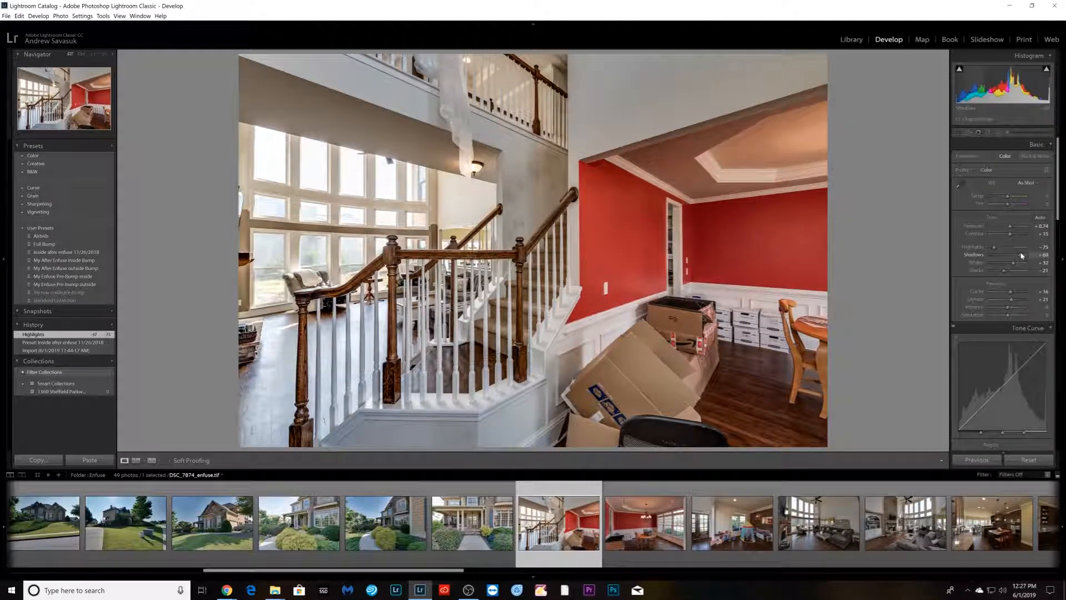
pyautogui.scroll(-10, 865, 504)
pyautogui.scroll(6, 865, 504)
pyautogui.scroll(-8, 672, 531)
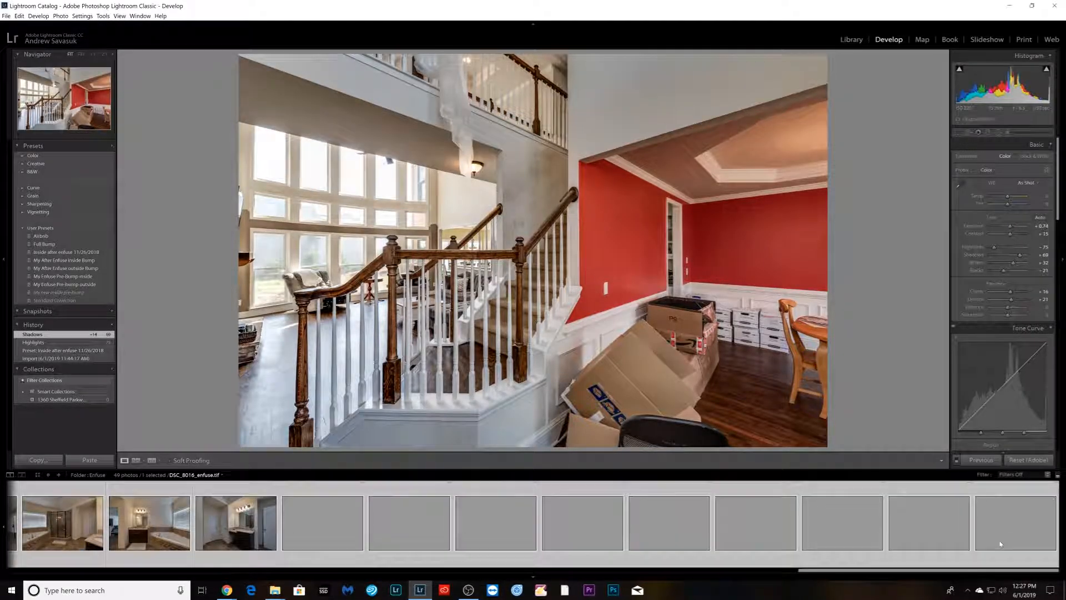
# - Select the range of interior blends and synchronize the staircase image's develop settings to them
pyautogui.scroll(5, 544, 537)
pyautogui.scroll(5, 538, 536)
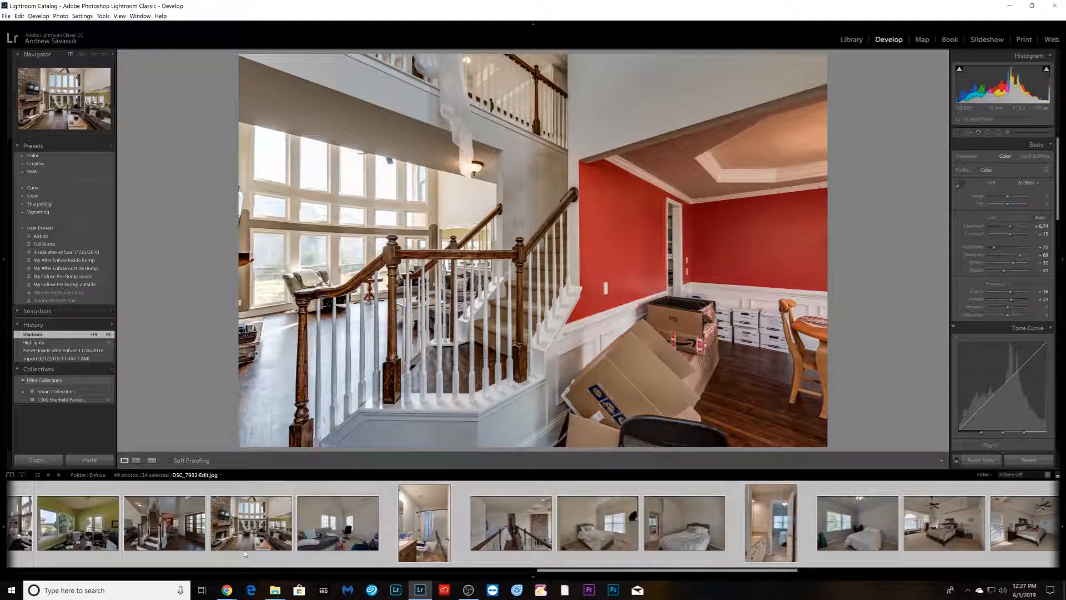
pyautogui.keyDown('ctrl'); pyautogui.click(245, 553); pyautogui.keyUp('ctrl')
pyautogui.click(976, 459)
pyautogui.click(999, 202)
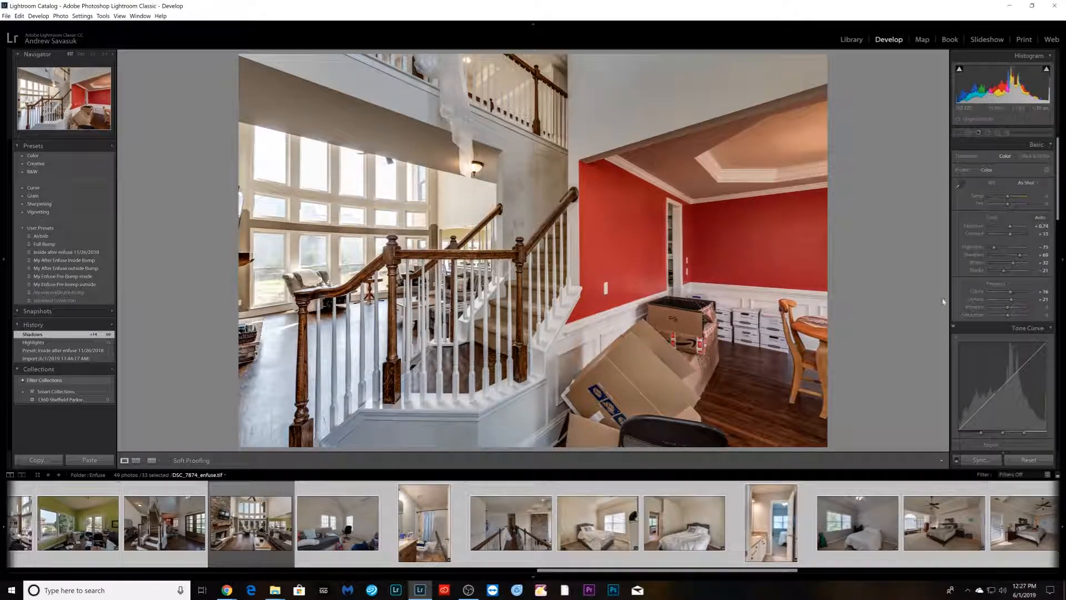
# - Apply the Vertical Upright perspective correction to the staircase image
pyautogui.scroll(-5, 1010, 239)
pyautogui.scroll(-8, 985, 305)
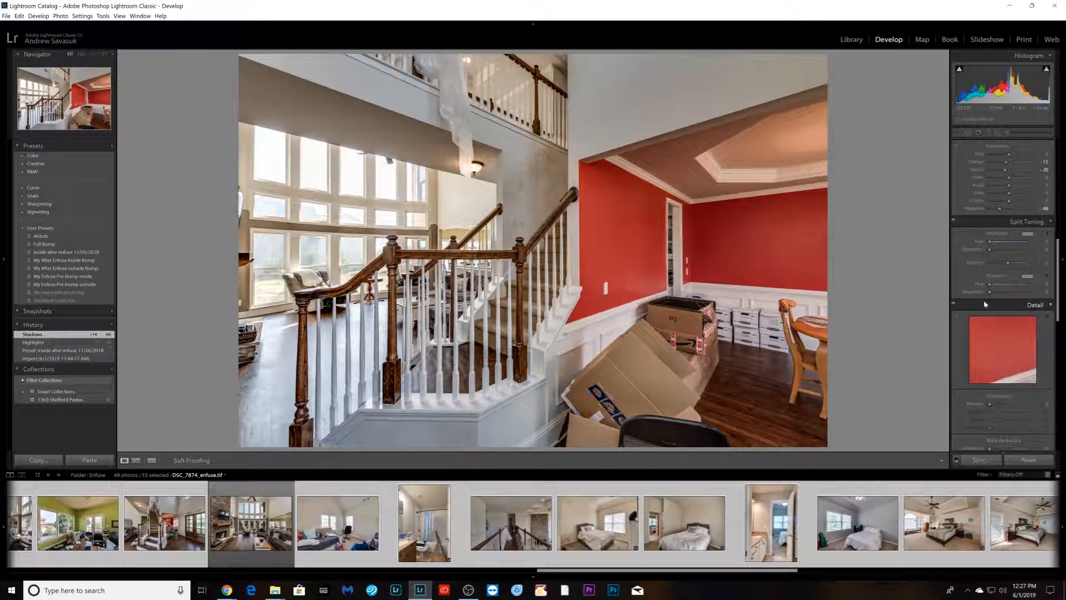
pyautogui.click(1002, 234)
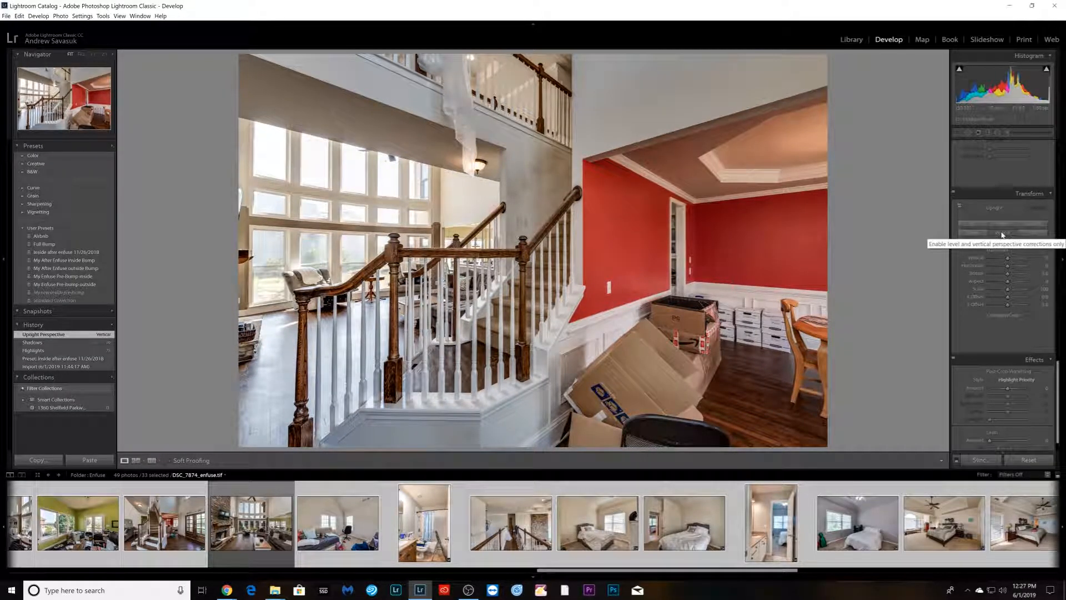
# - Step through the following interior blends, applying the Vertical Upright correction to the playroom, living room and kitchen images
pyautogui.press('Right')
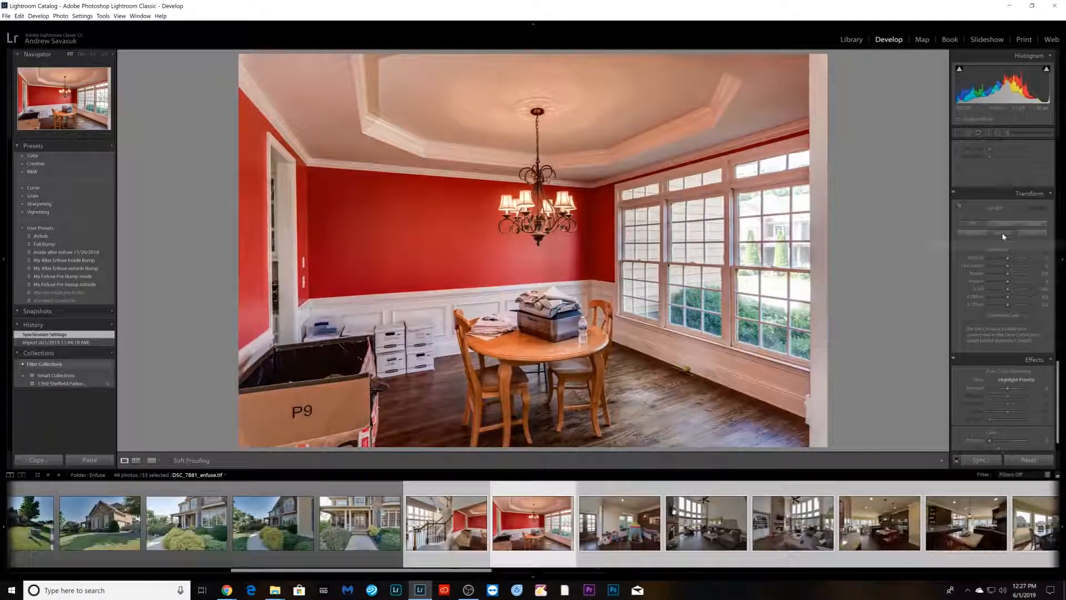
pyautogui.press('Right')
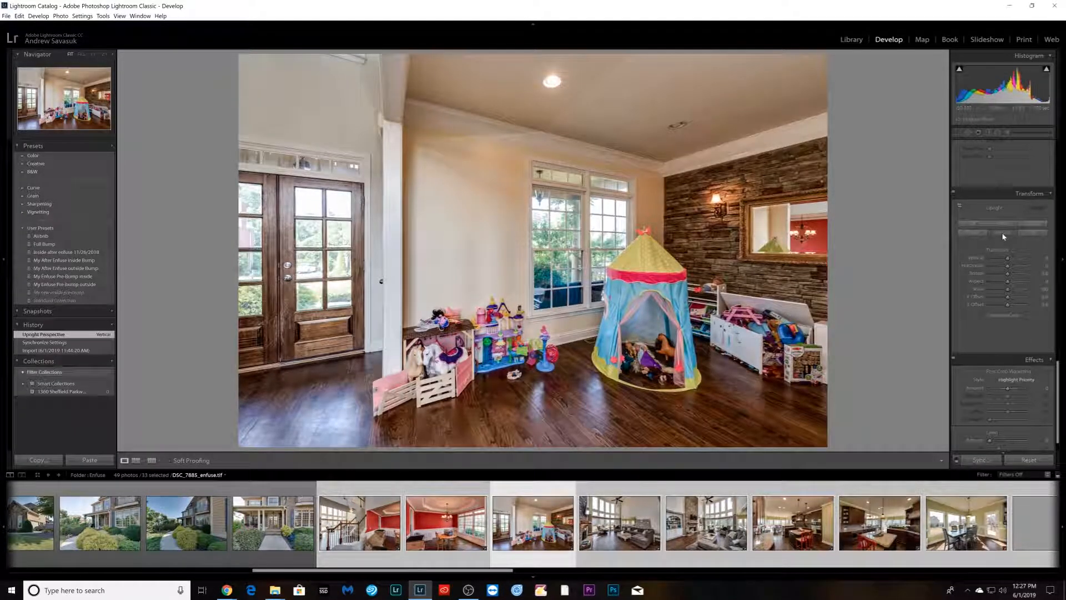
pyautogui.press('Right')
pyautogui.click(1004, 237)
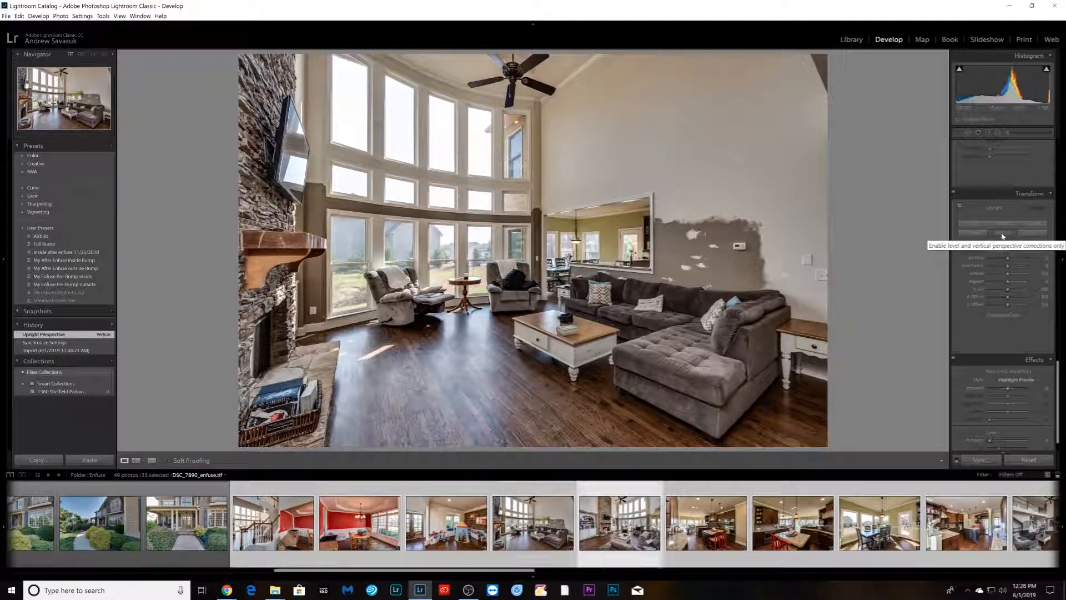
pyautogui.press('Right')
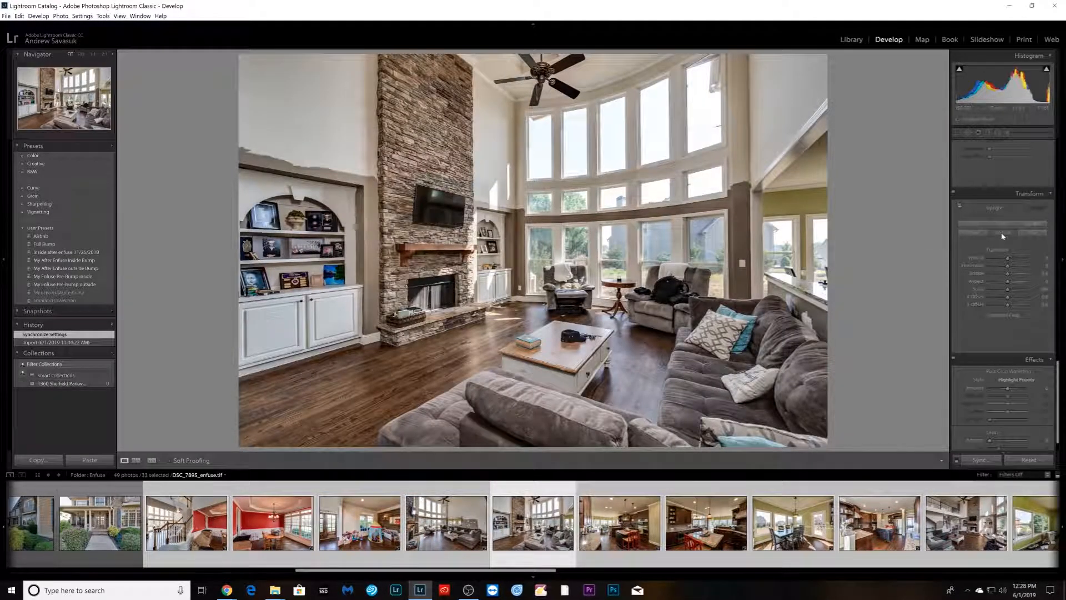
pyautogui.click(1004, 237)
pyautogui.press('Right')
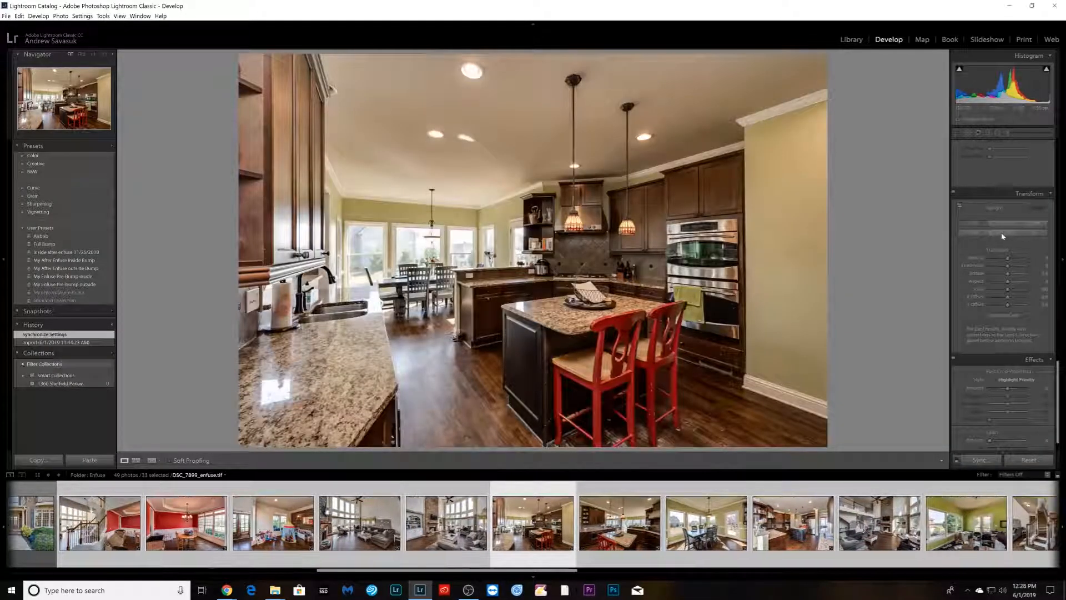
pyautogui.click(1003, 236)
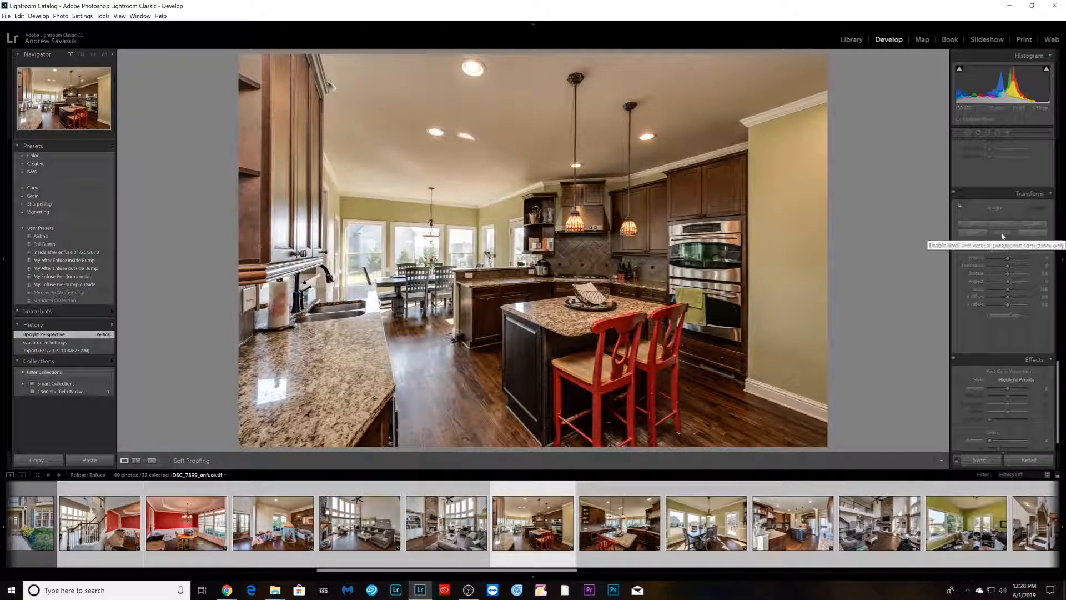
# - Switch the kitchen image to Guided Upright and draw two vertical guides along the wall and cabinet edges
pyautogui.click(959, 206)
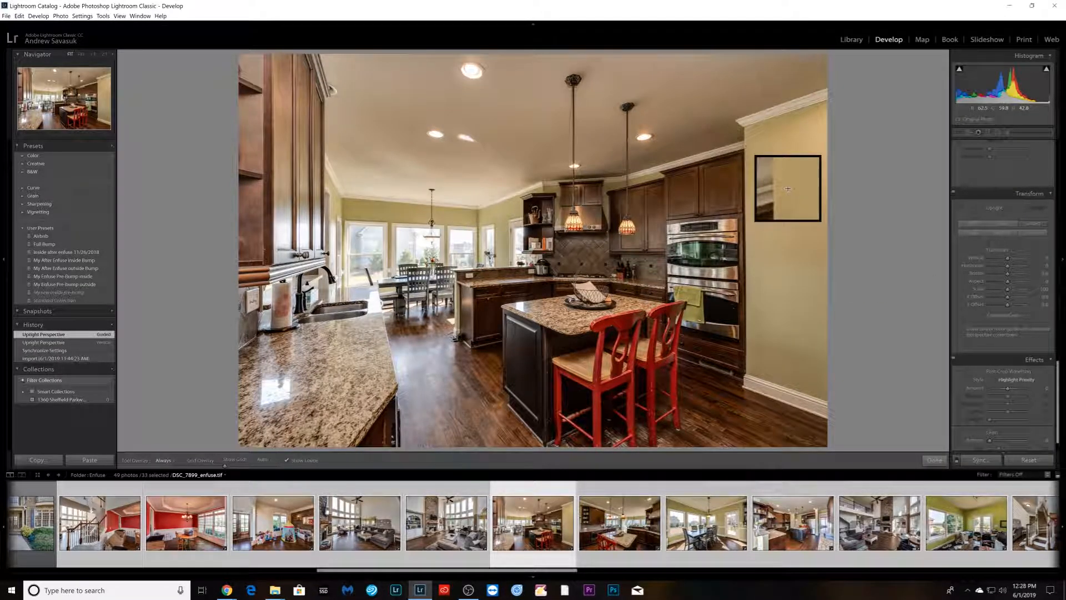
pyautogui.moveTo(744, 146); pyautogui.dragTo(744, 364)
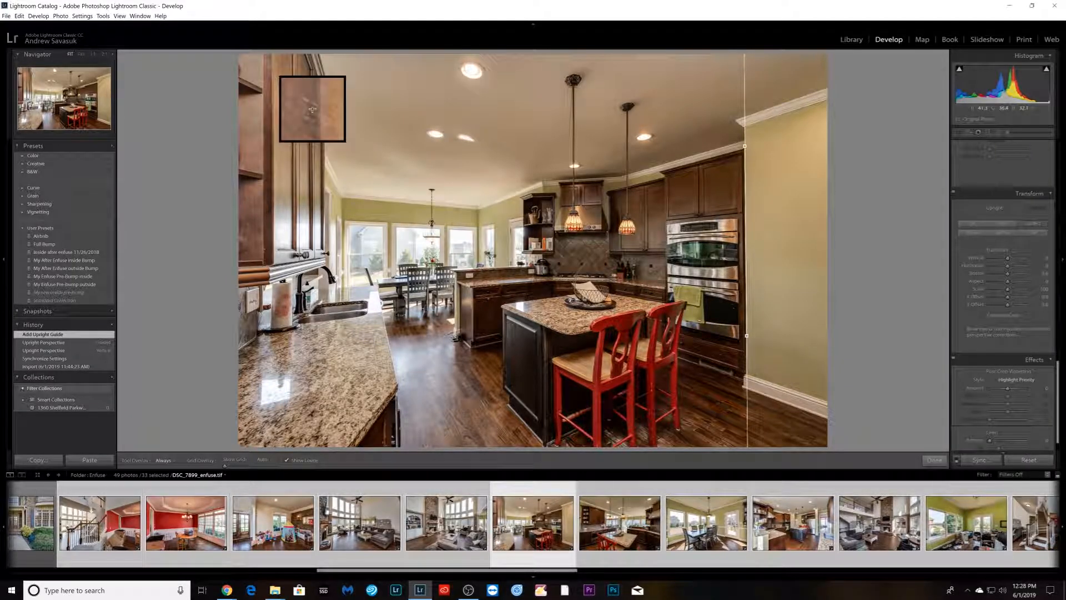
pyautogui.moveTo(271, 65); pyautogui.dragTo(271, 249)
pyautogui.click(938, 465)
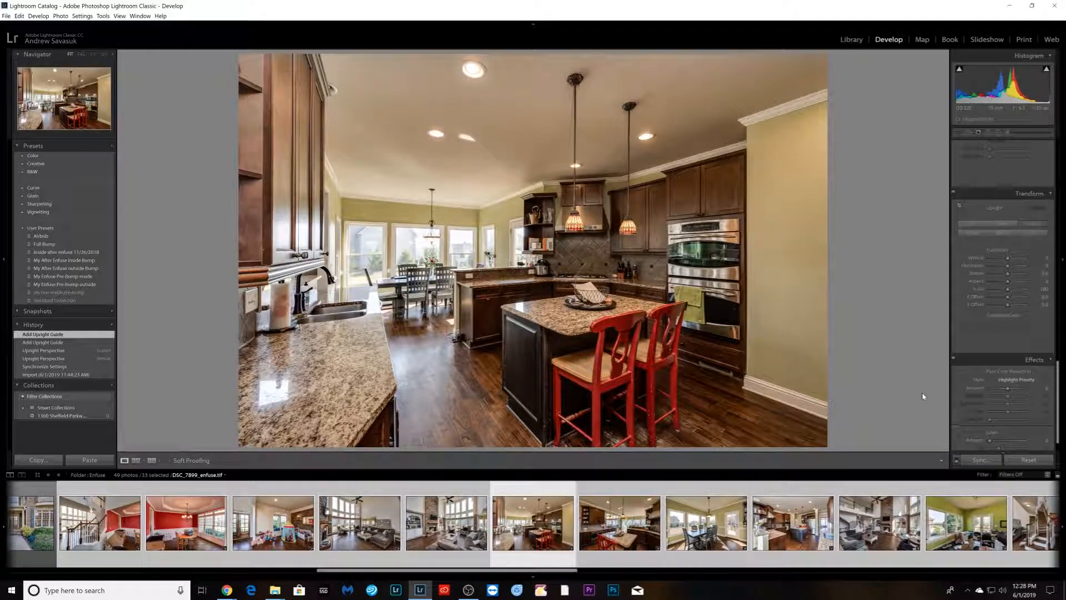
# - Apply the Vertical Upright correction to the next three kitchen and dining blends
pyautogui.press('Right')
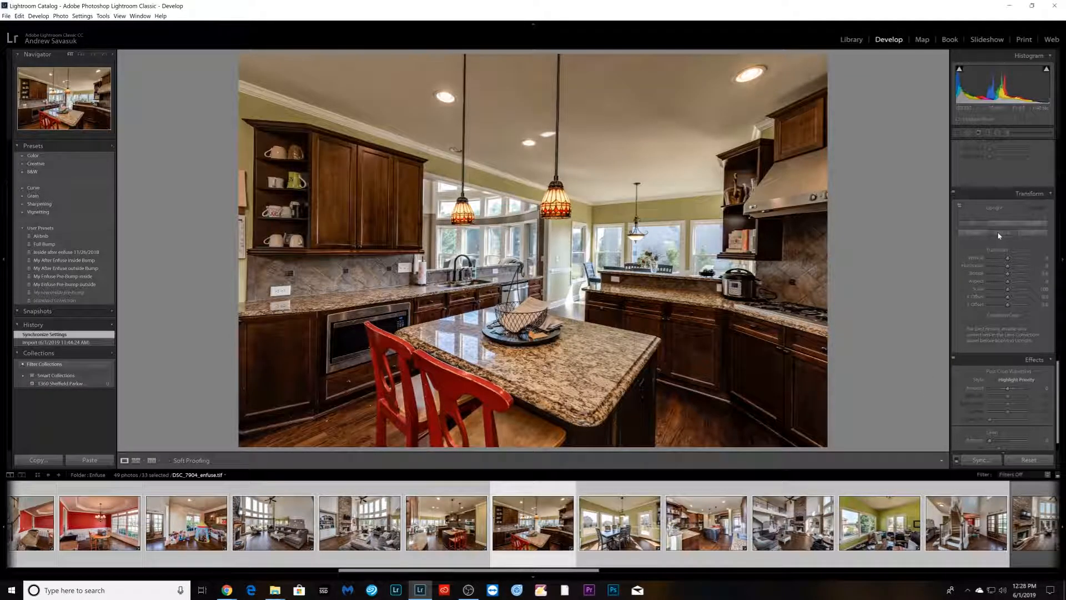
pyautogui.click(998, 233)
pyautogui.press('Right')
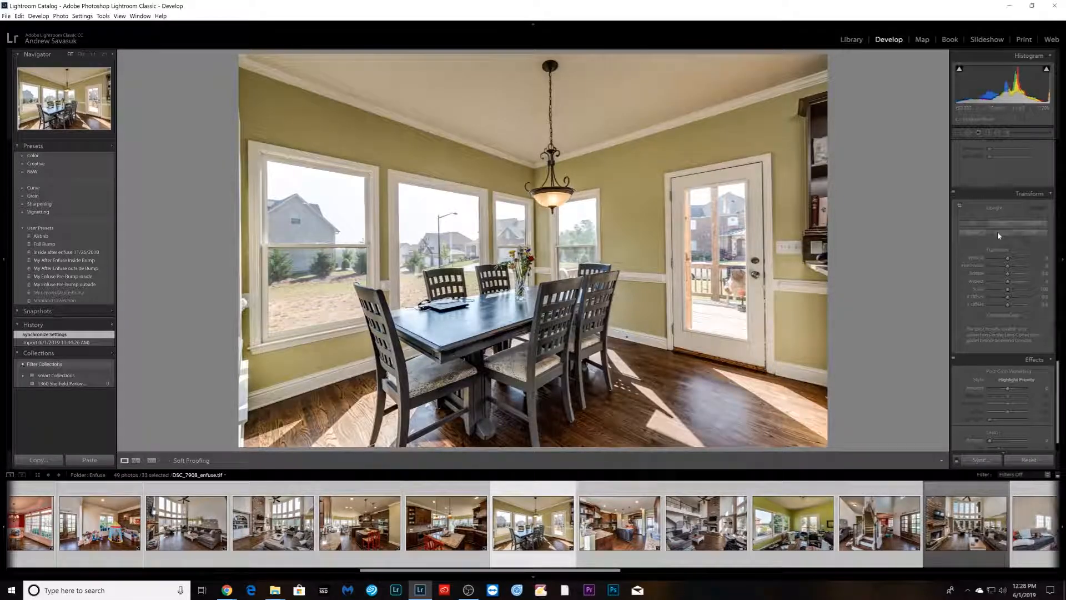
pyautogui.click(998, 234)
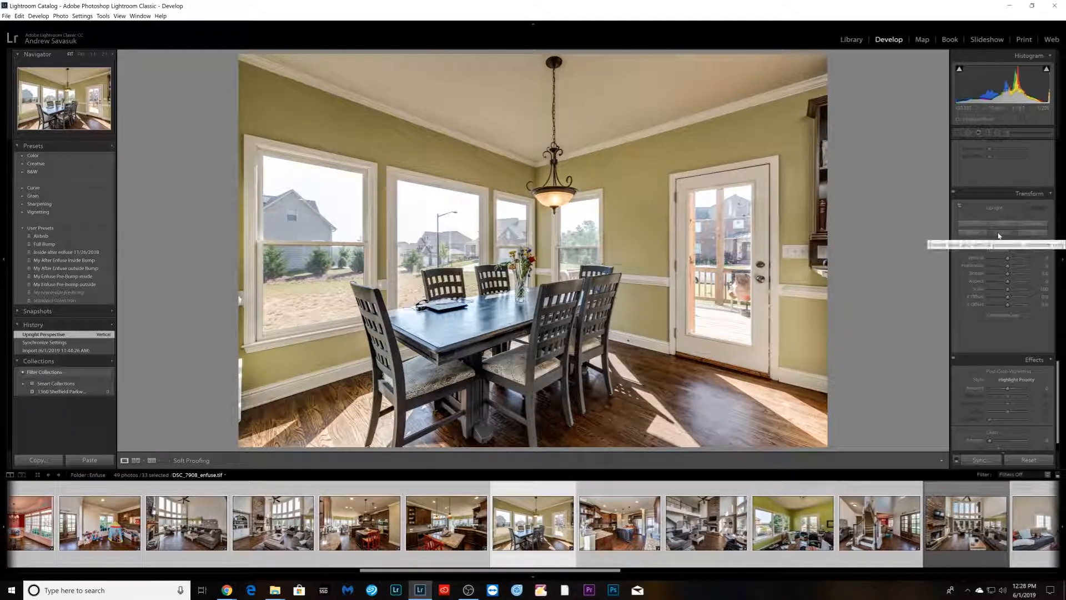
pyautogui.press('Right')
pyautogui.click(997, 234)
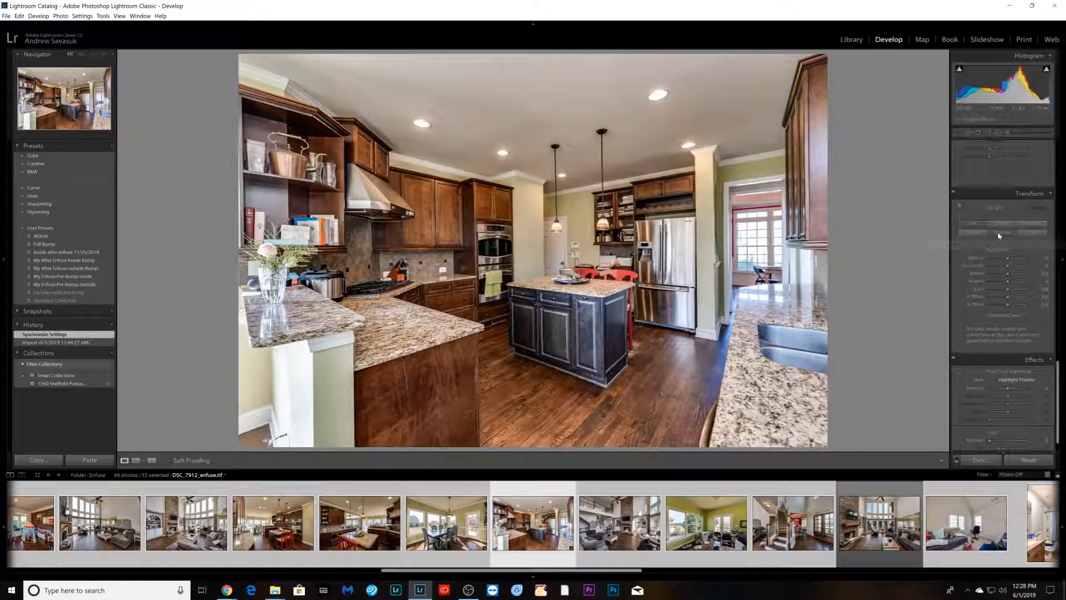
# - Reduce the Blue saturation and tweak the Red saturation in HSL for the kitchen image DSC_7912
pyautogui.scroll(-1, 975, 339)
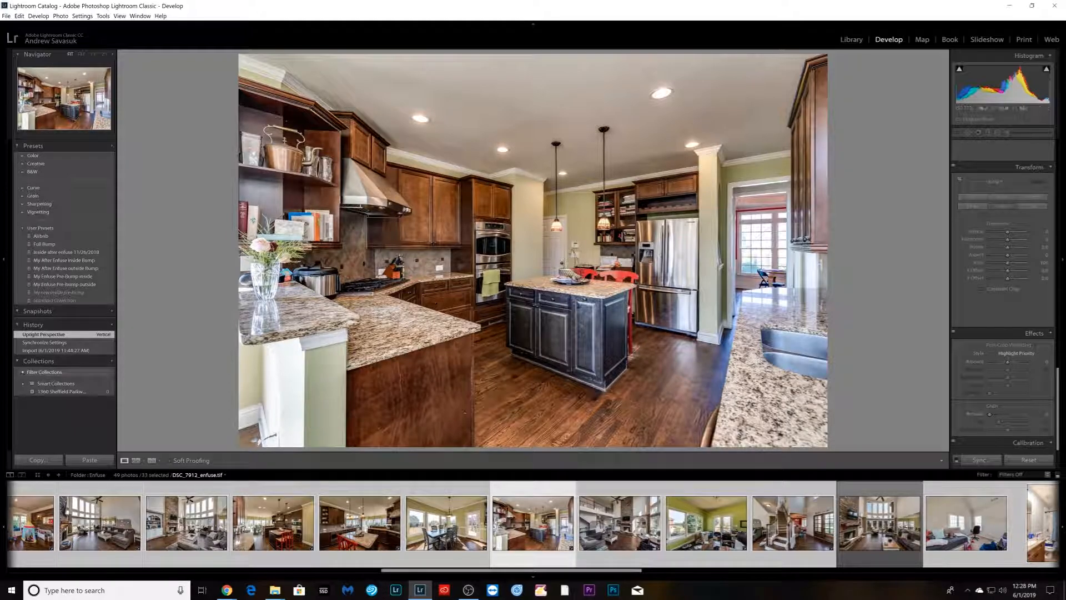
pyautogui.scroll(10, 987, 316)
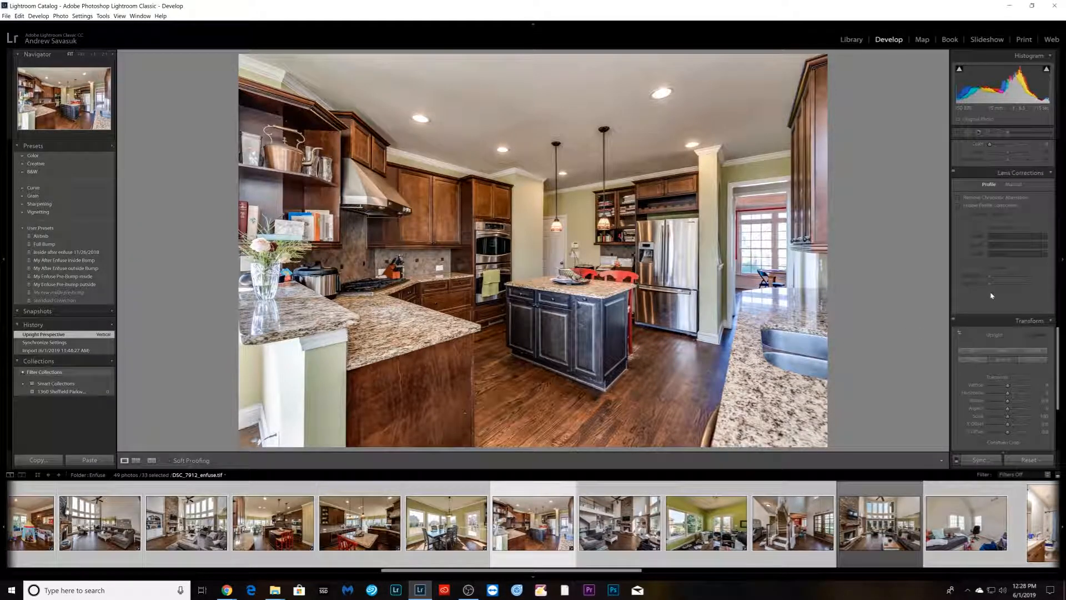
pyautogui.scroll(5, 989, 304)
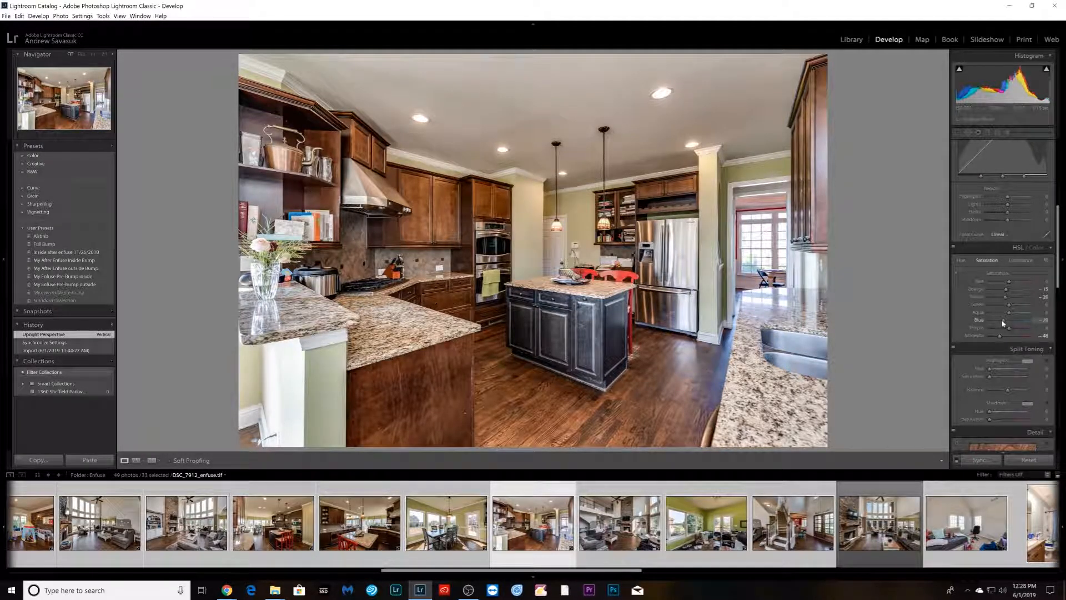
pyautogui.moveTo(1003, 322); pyautogui.dragTo(1002, 321)
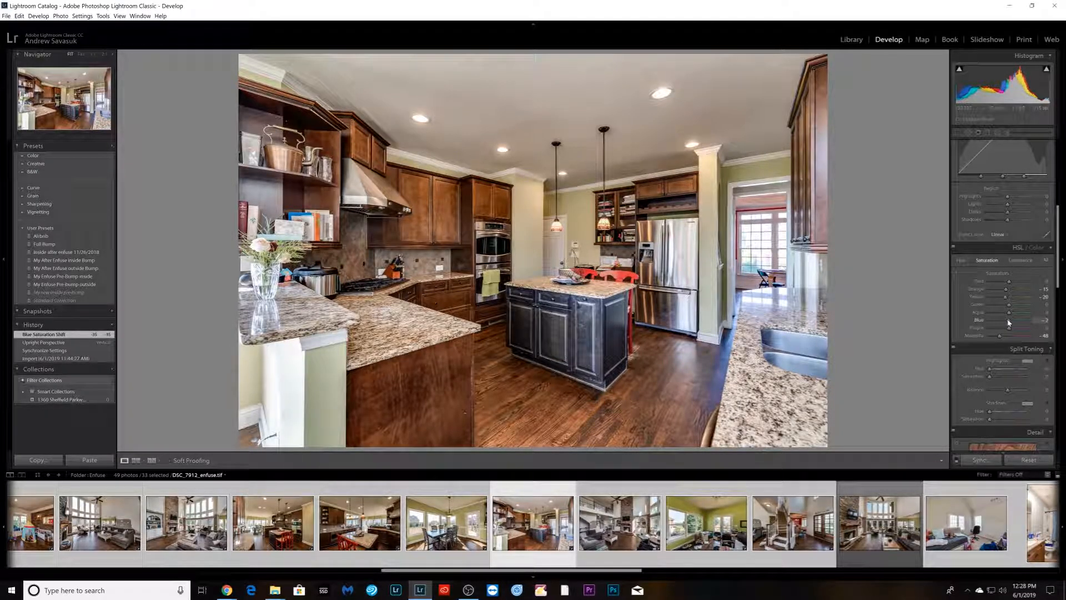
pyautogui.moveTo(1009, 322); pyautogui.dragTo(967, 321)
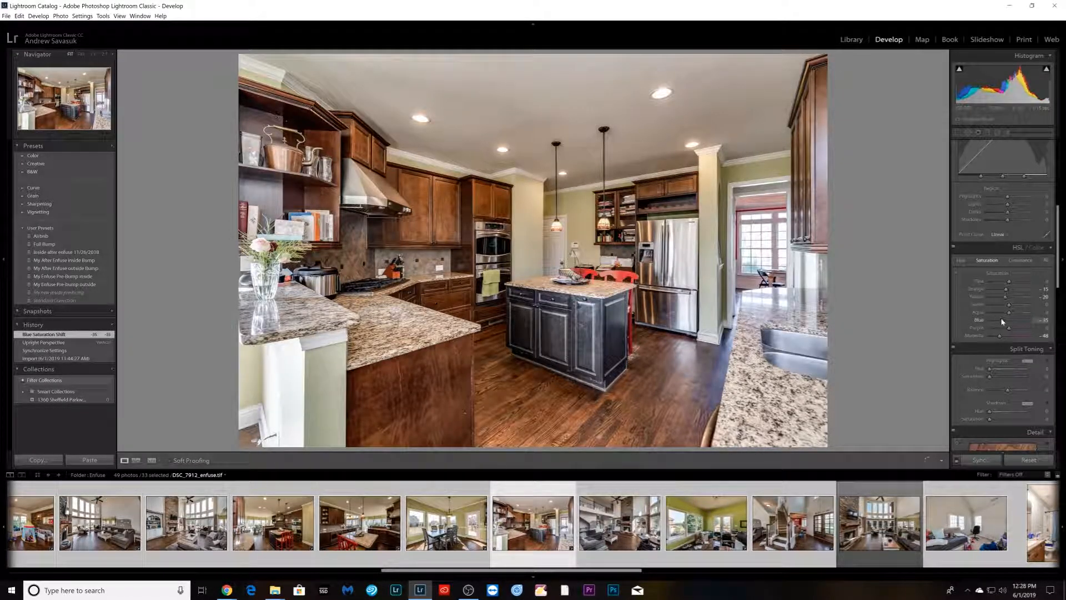
pyautogui.moveTo(1004, 321); pyautogui.dragTo(1003, 322)
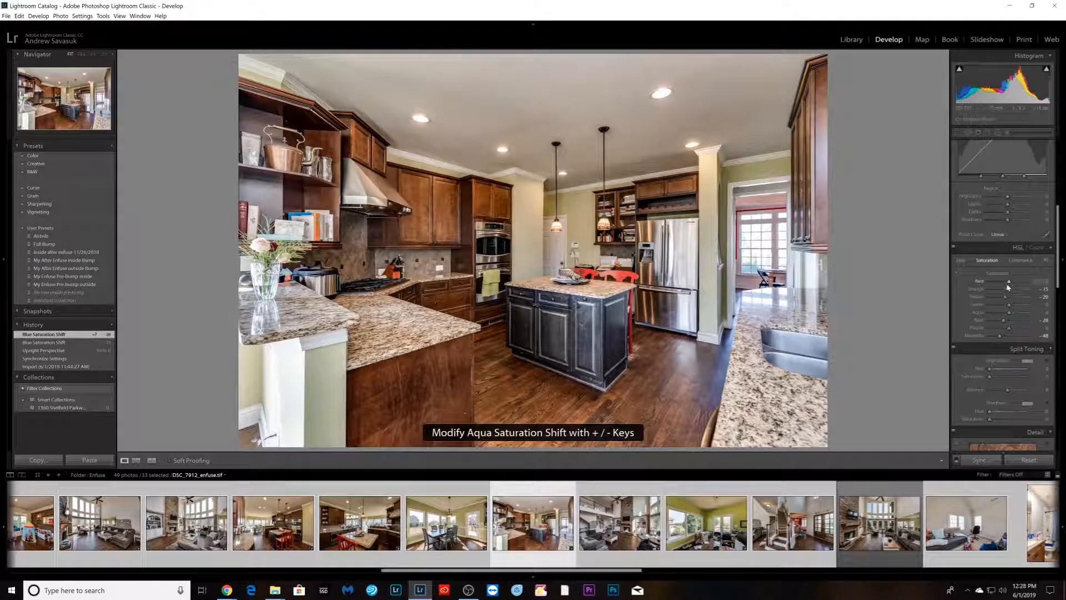
pyautogui.moveTo(1005, 285); pyautogui.dragTo(1003, 286)
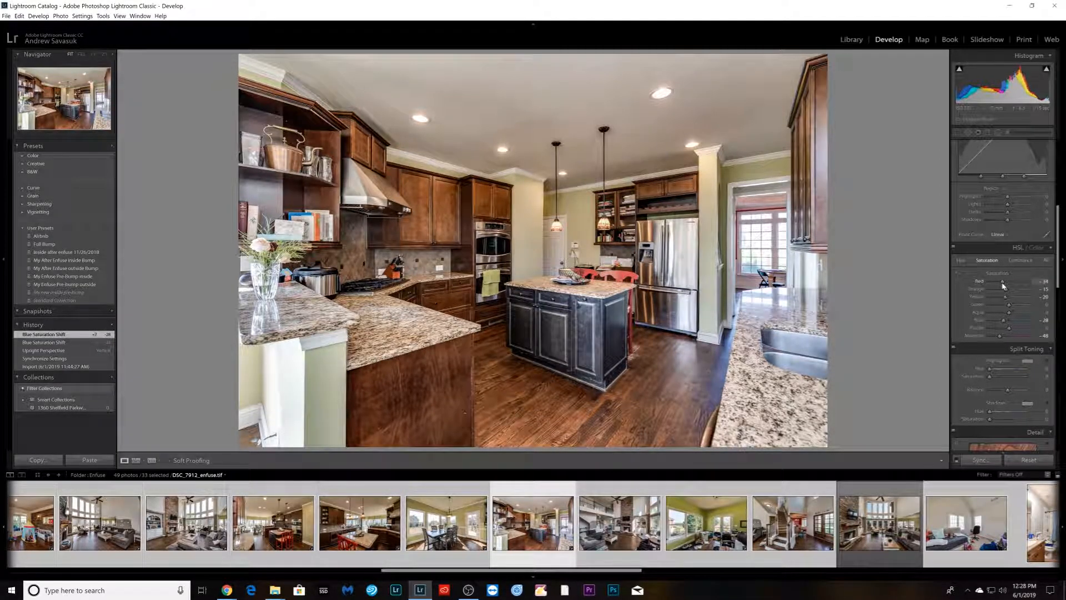
# - Move to the next living room blend and apply the Vertical Upright correction
pyautogui.press('Right')
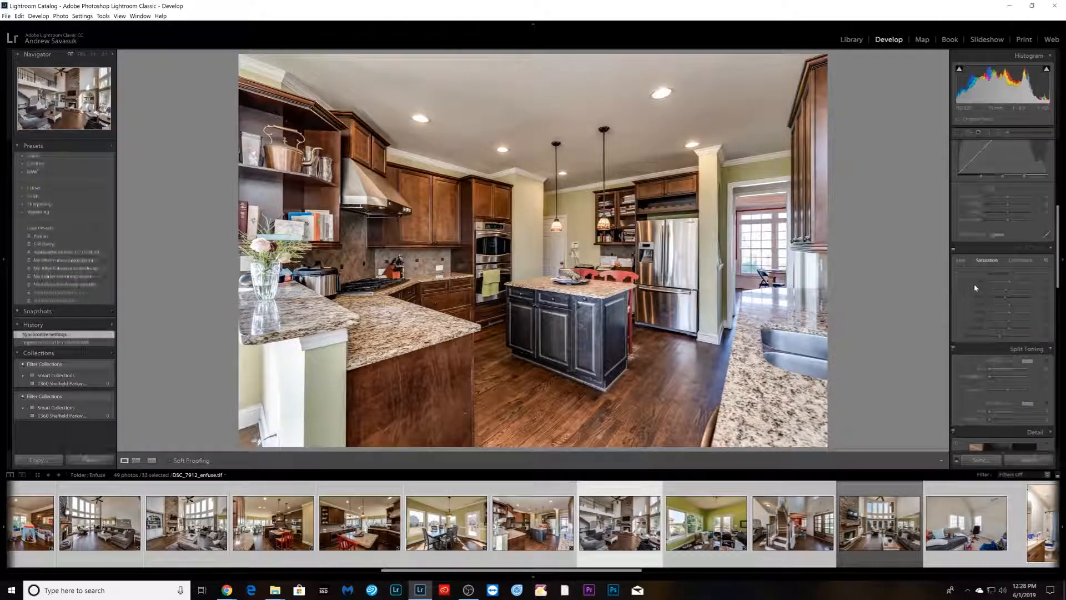
pyautogui.click(975, 289)
pyautogui.scroll(-3, 1006, 379)
pyautogui.scroll(-5, 1005, 376)
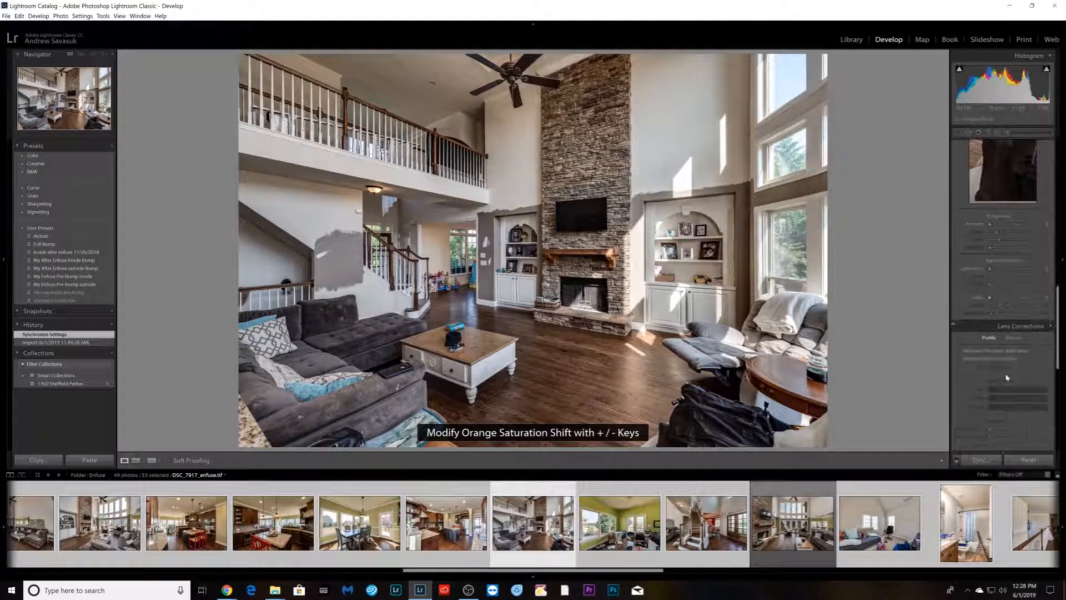
pyautogui.click(1003, 363)
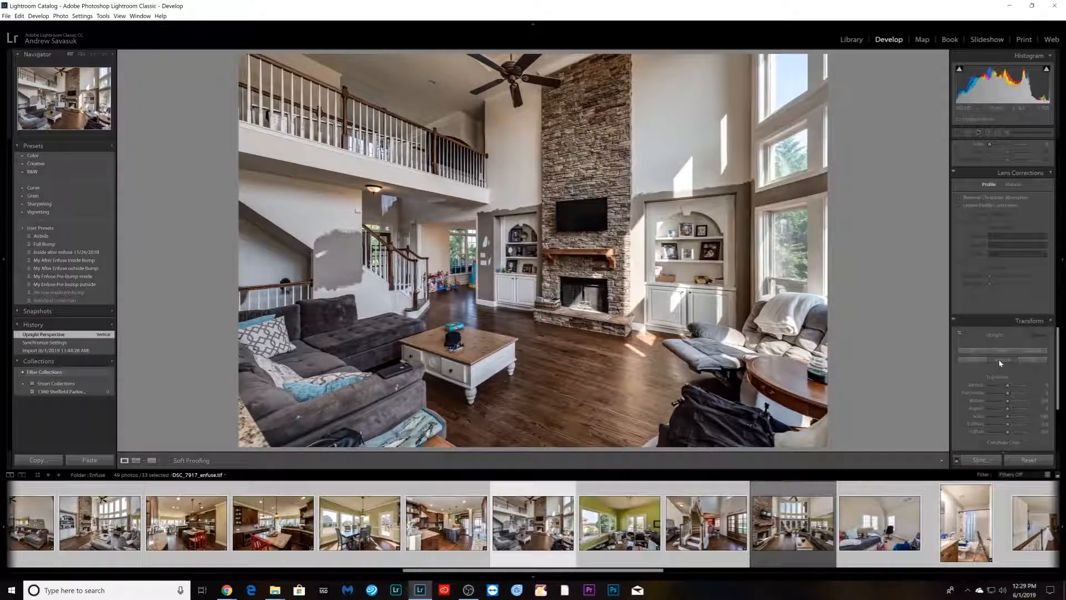
# - Apply the Vertical Upright correction to the following sunroom, foyer and bathroom blends
pyautogui.press('Right')
pyautogui.click(1000, 363)
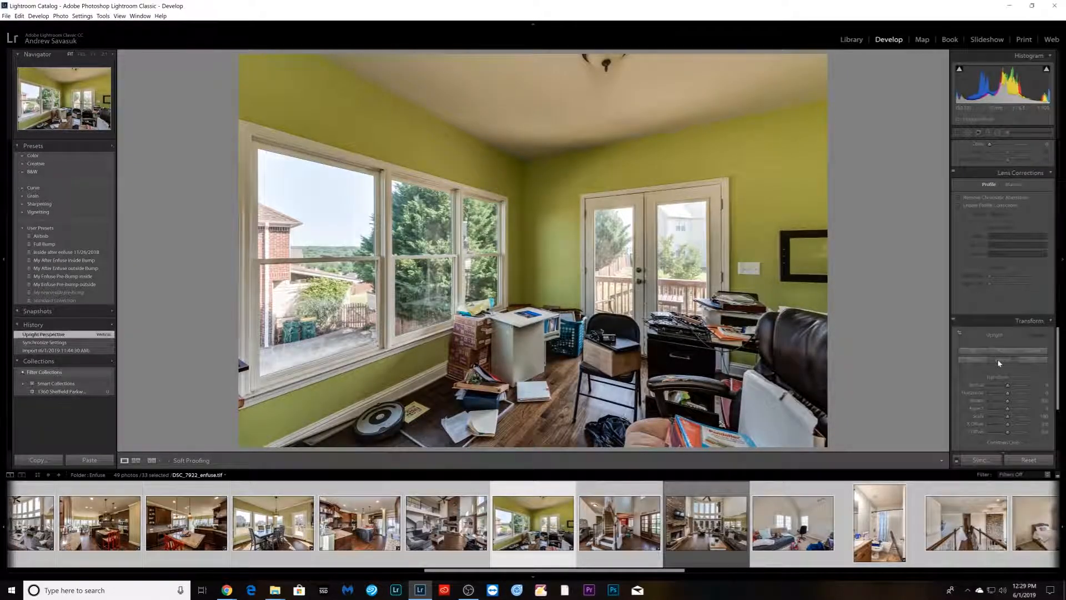
pyautogui.press('Right')
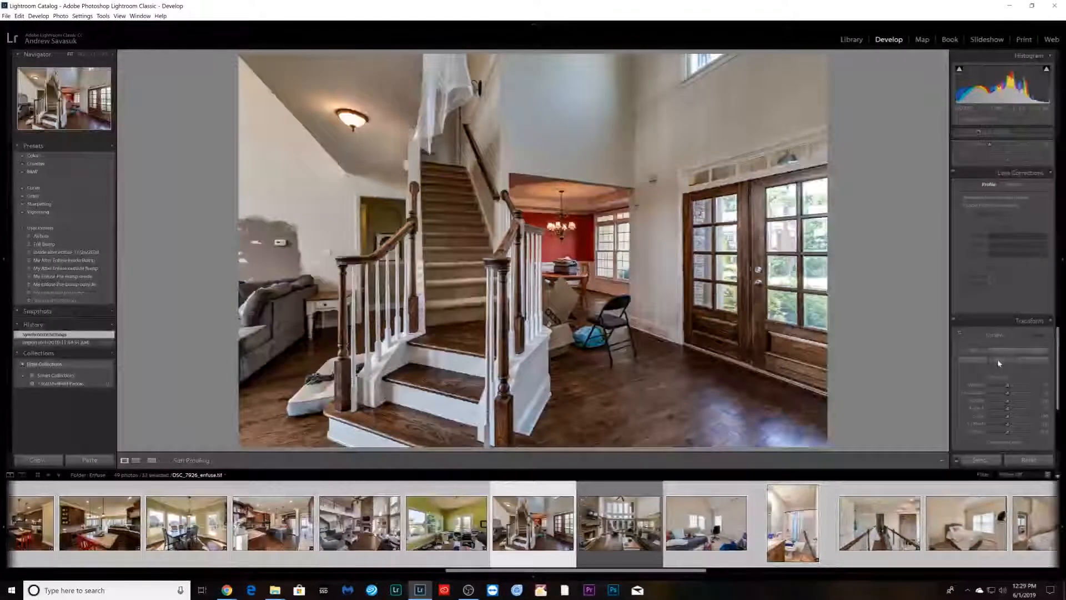
pyautogui.click(999, 363)
pyautogui.press('Right')
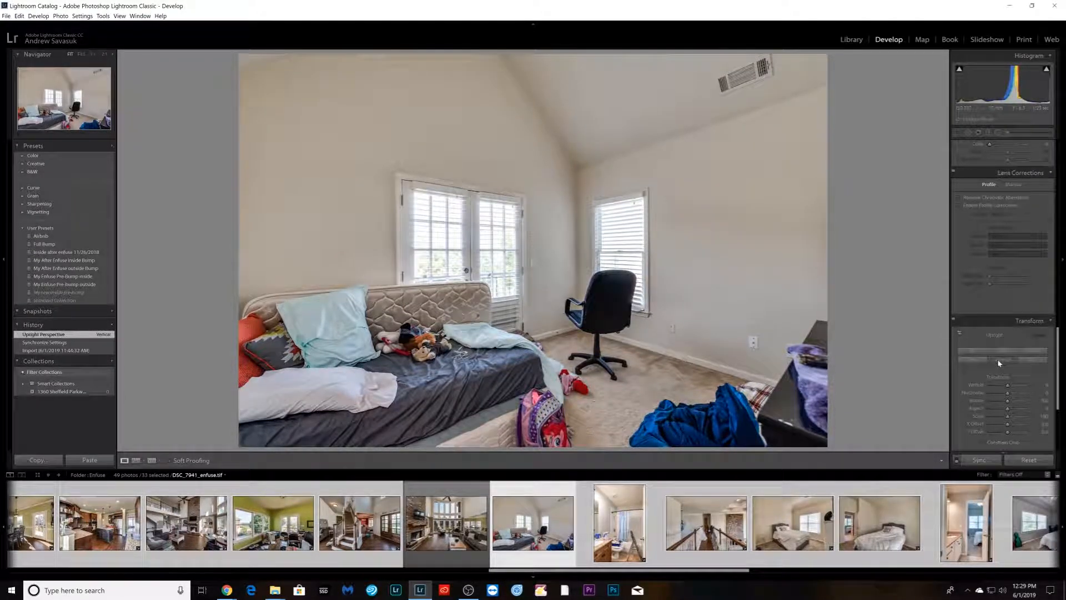
pyautogui.press('Right')
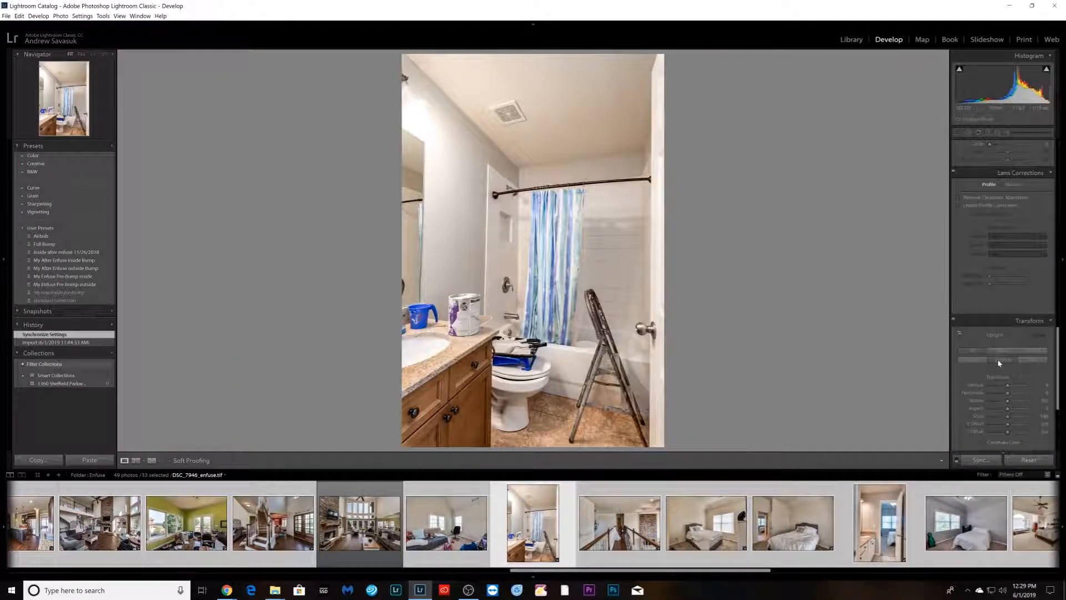
pyautogui.click(1000, 364)
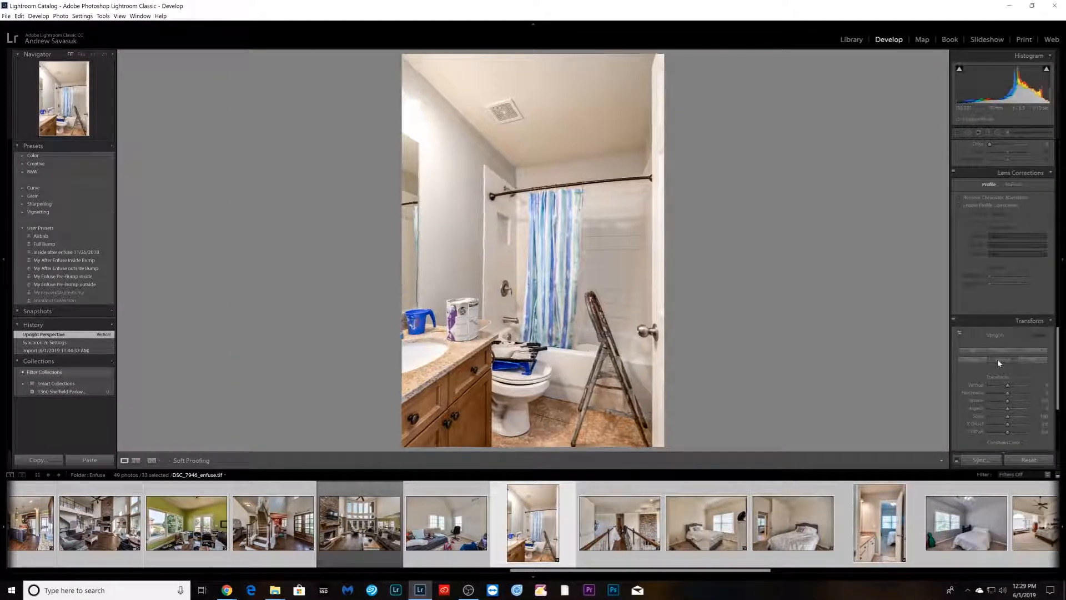
# - Apply the Vertical Upright correction to the upstairs loft hallway blend and the following bedroom blend
pyautogui.press('Right')
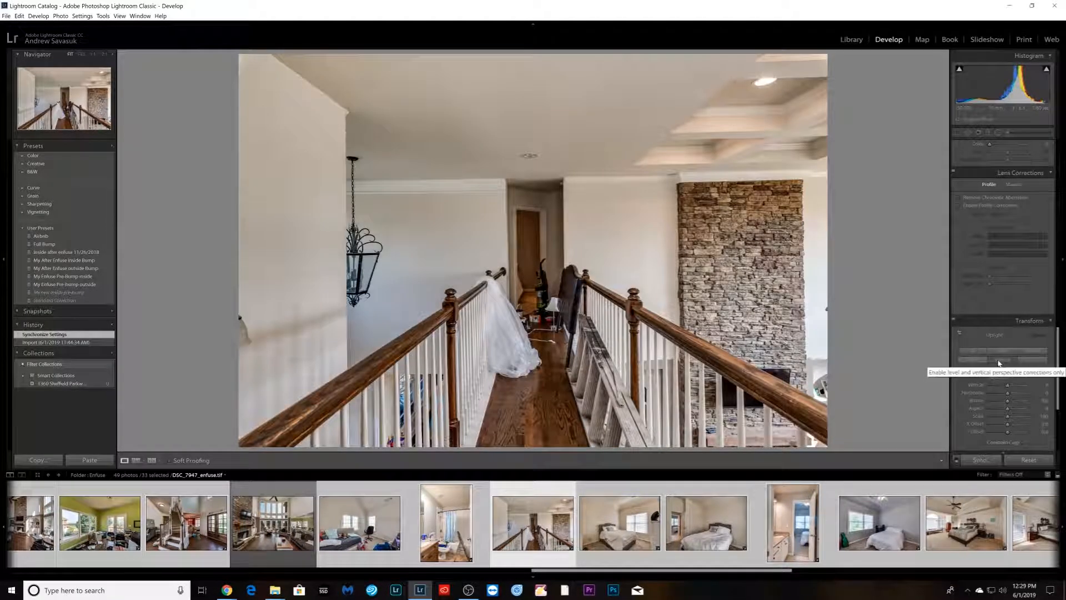
pyautogui.click(1000, 363)
pyautogui.press('Right')
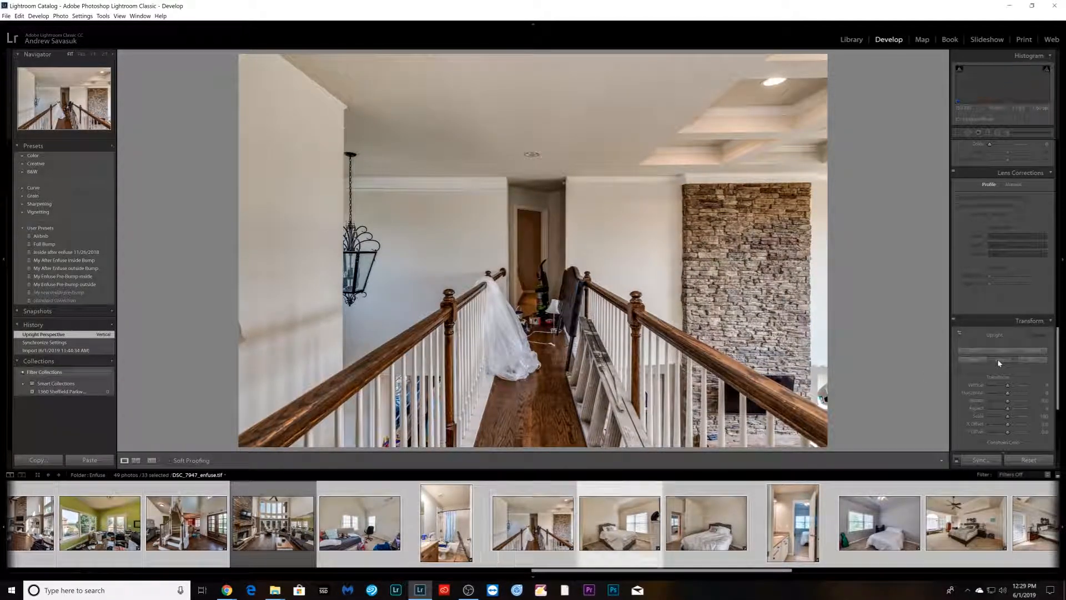
pyautogui.click(1000, 363)
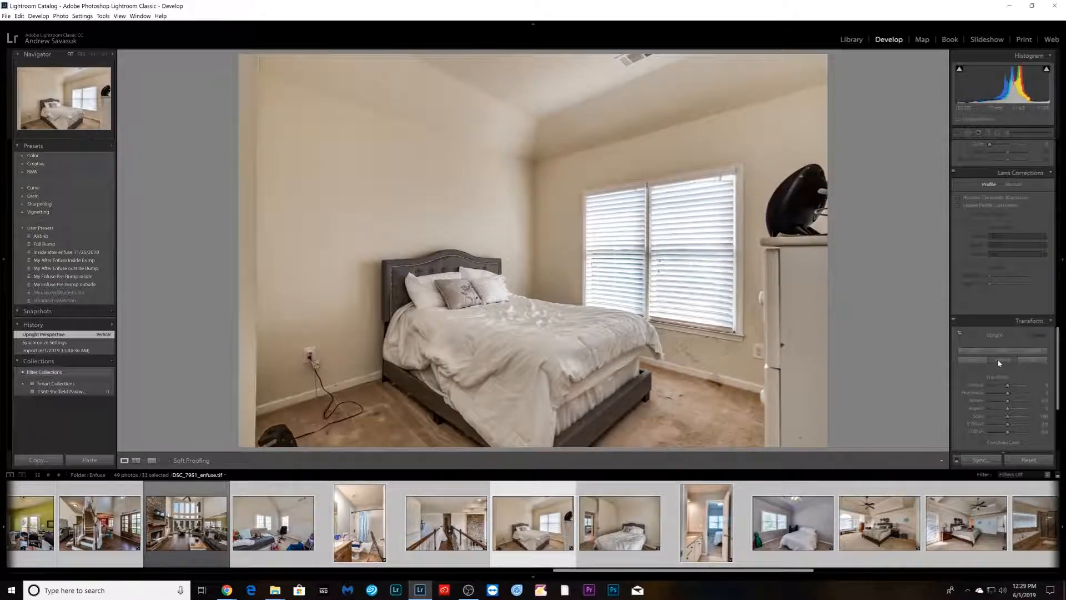
# - Move to the next bedroom blend, apply Vertical Upright, and raise its Exposure slightly in the Basic panel
pyautogui.press('Right')
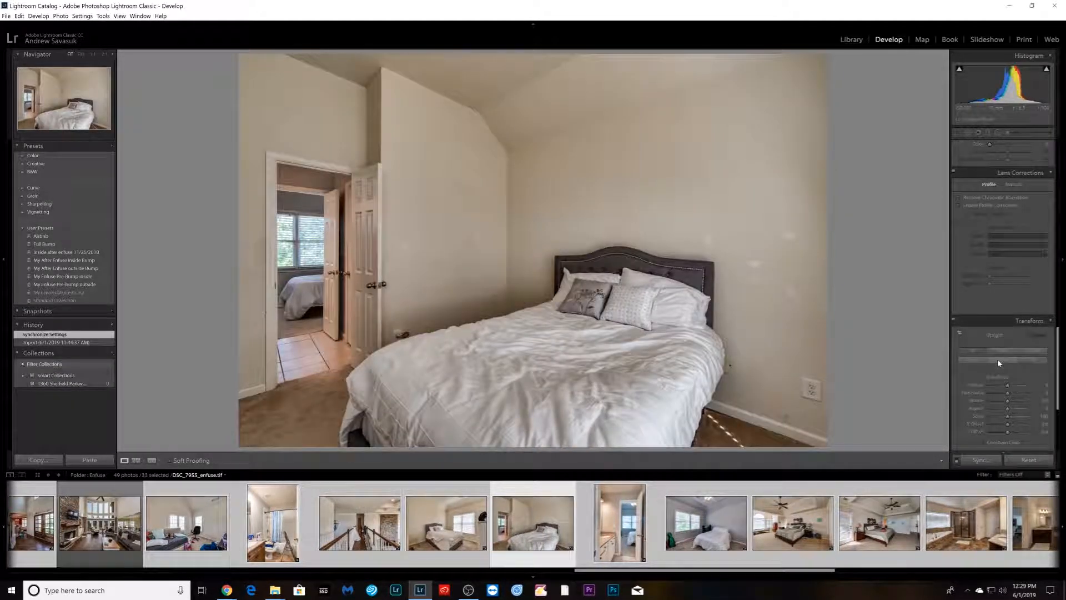
pyautogui.click(1000, 363)
pyautogui.scroll(10, 1002, 266)
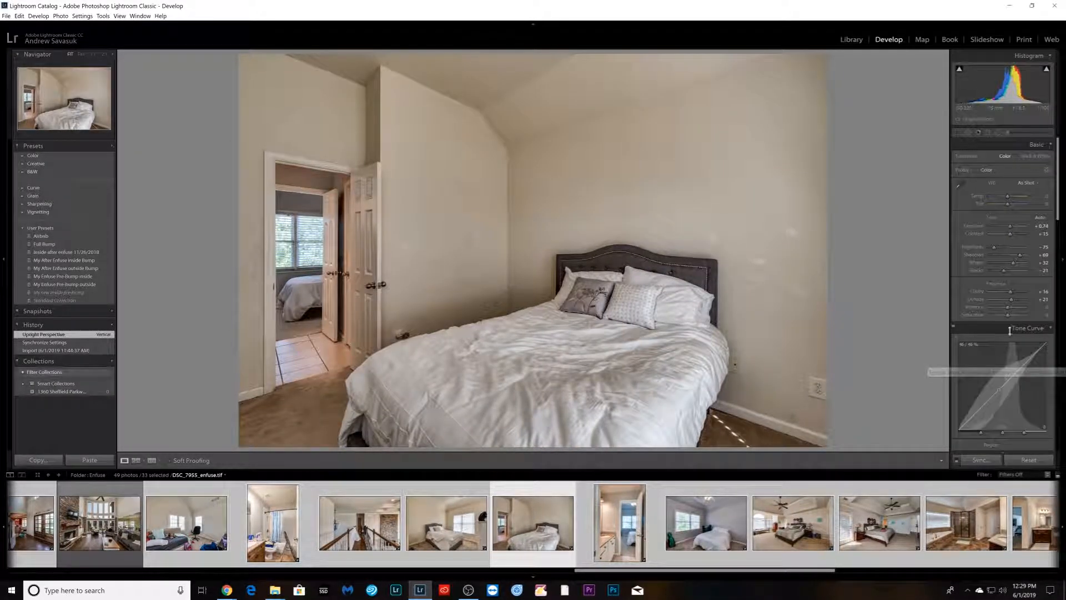
pyautogui.moveTo(1011, 227); pyautogui.dragTo(1013, 227)
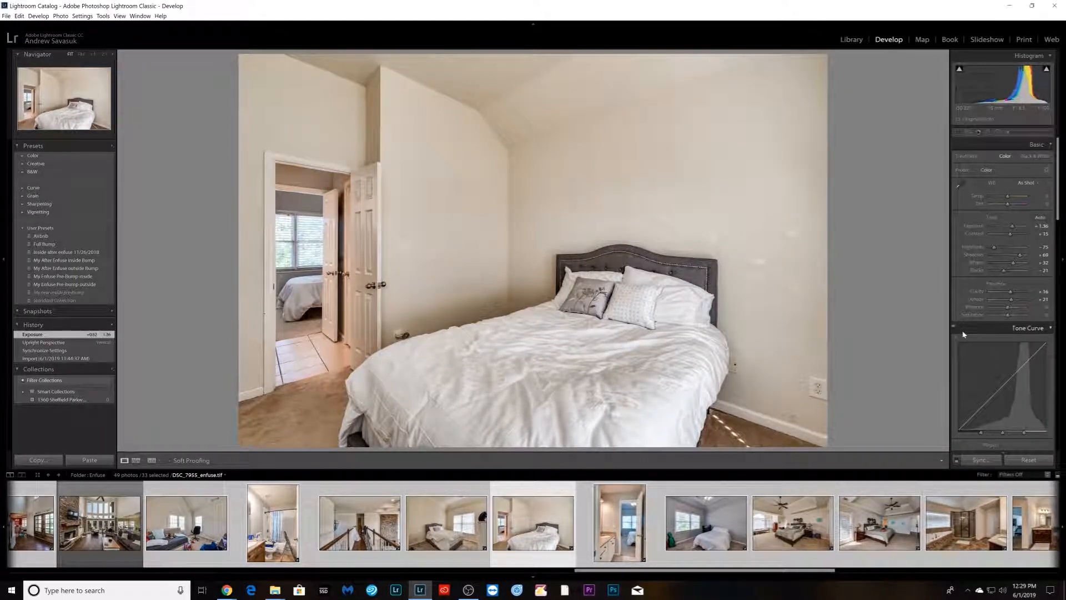
# - Apply the Vertical Upright correction to the hall bathroom blend DSC_7961 and the next bedroom blend
pyautogui.press('Right')
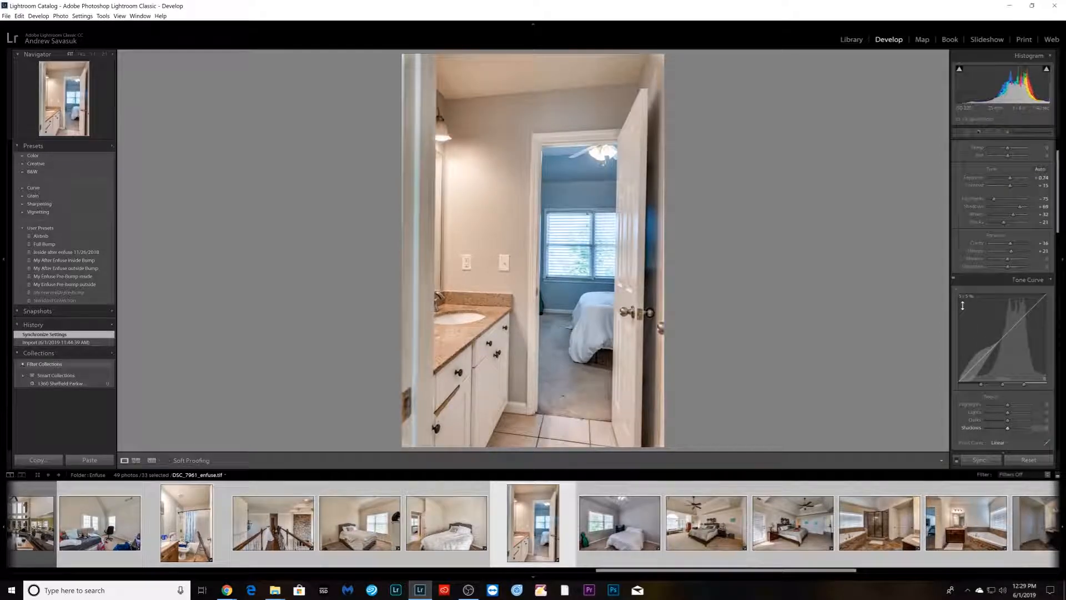
pyautogui.scroll(-10, 966, 305)
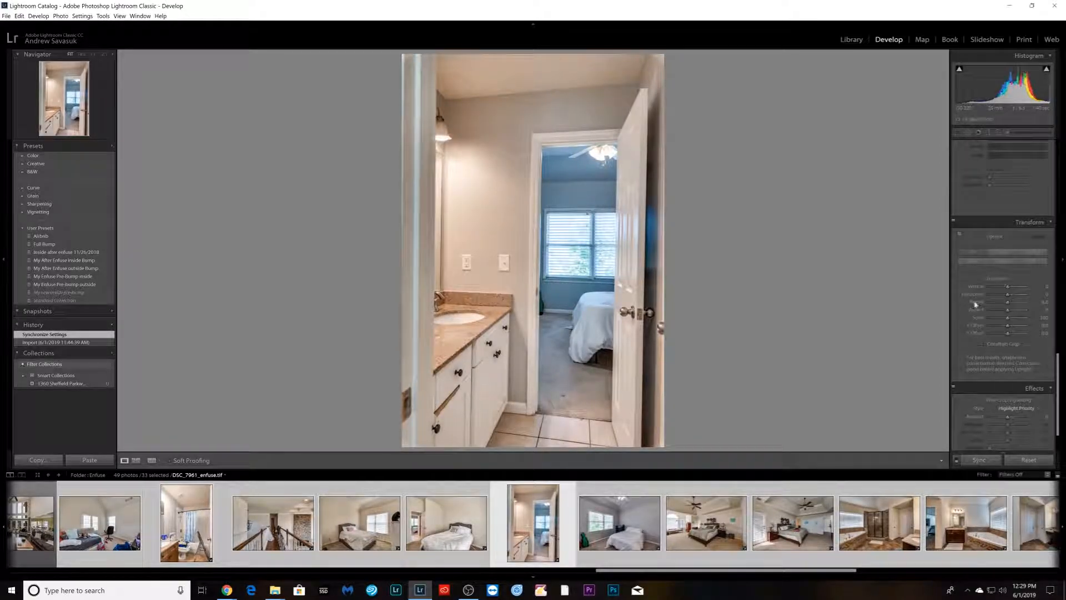
pyautogui.click(1004, 263)
pyautogui.press('Right')
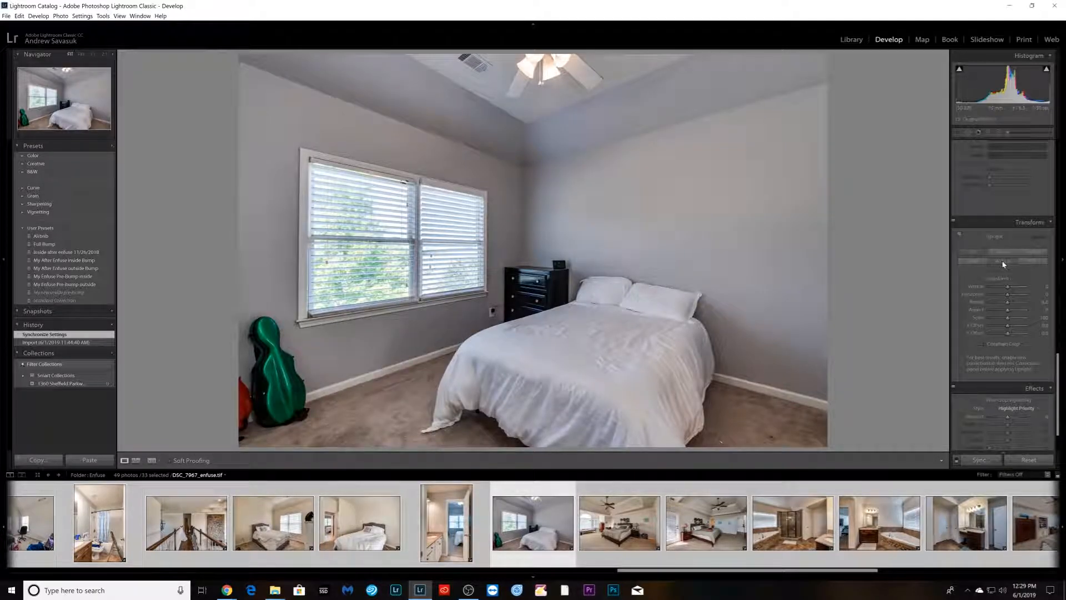
pyautogui.click(1004, 264)
# - Apply the Vertical Upright correction to the two master bedroom blends and the master bathroom shower blend
pyautogui.press('Right')
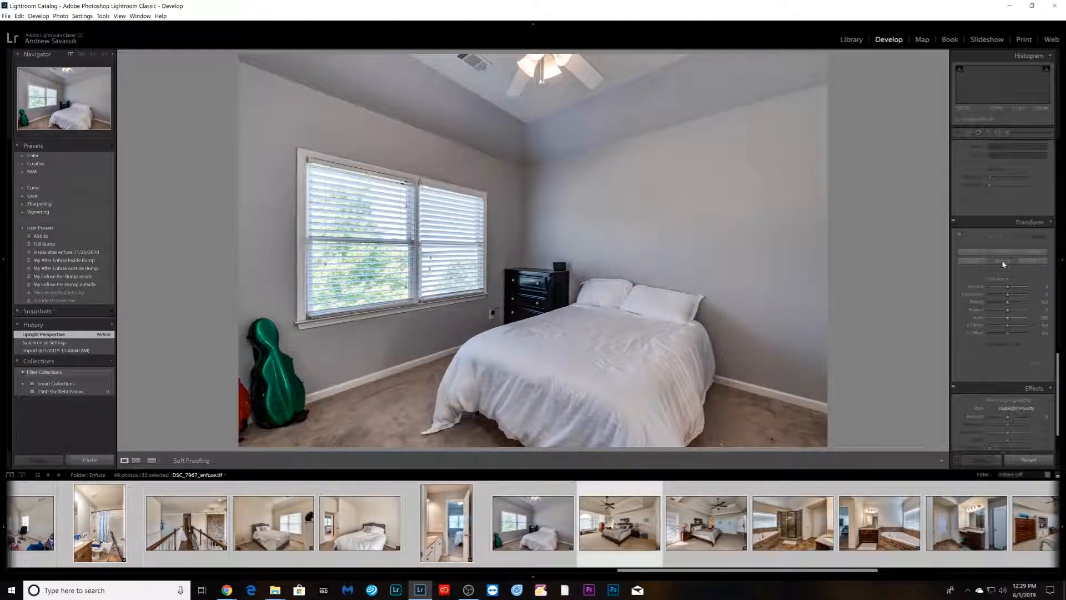
pyautogui.click(1004, 264)
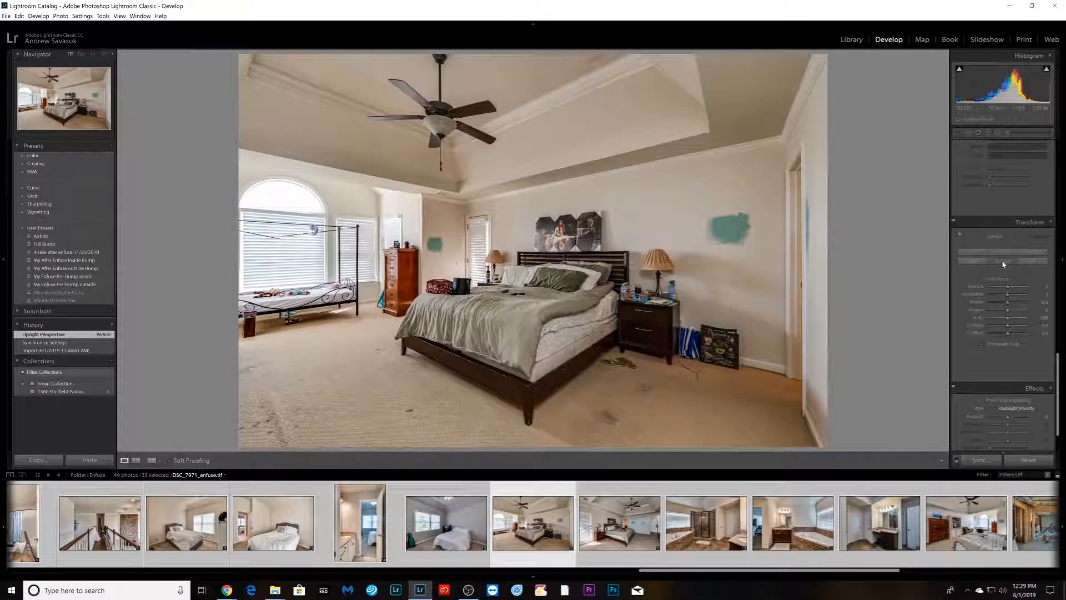
pyautogui.press('Right')
pyautogui.click(1004, 263)
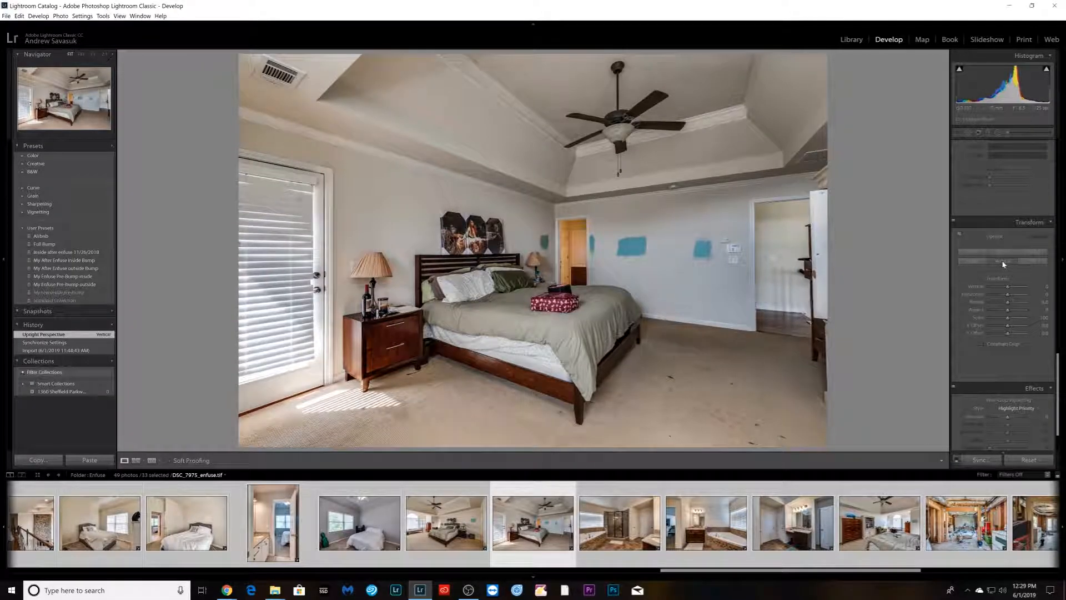
pyautogui.press('Right')
pyautogui.click(1004, 263)
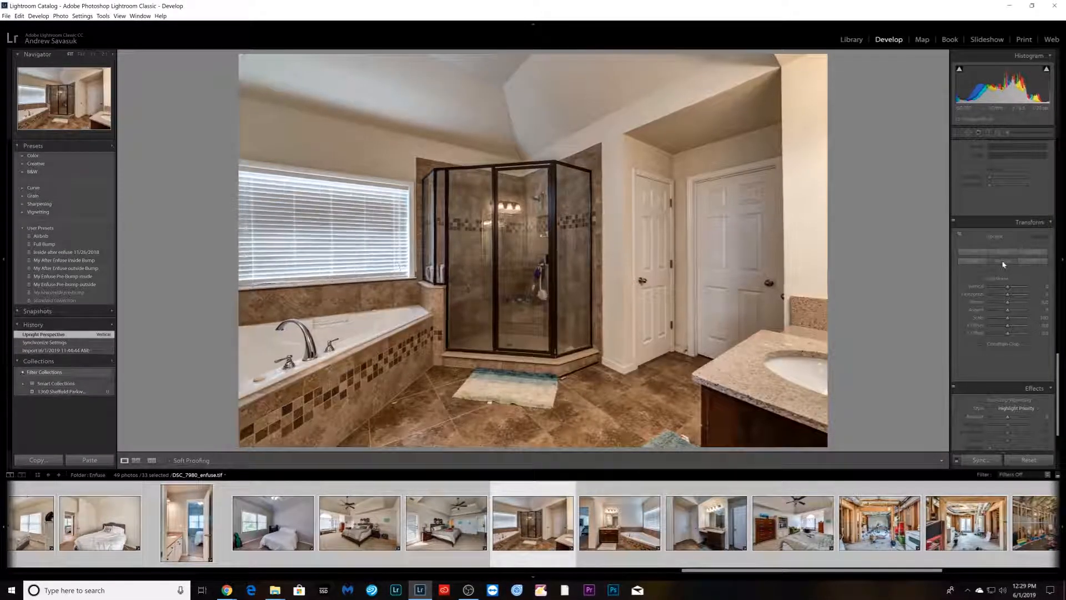
# - Apply the Vertical Upright correction to the master bathroom tub blend and the vanity blend DSC_7987
pyautogui.press('Right')
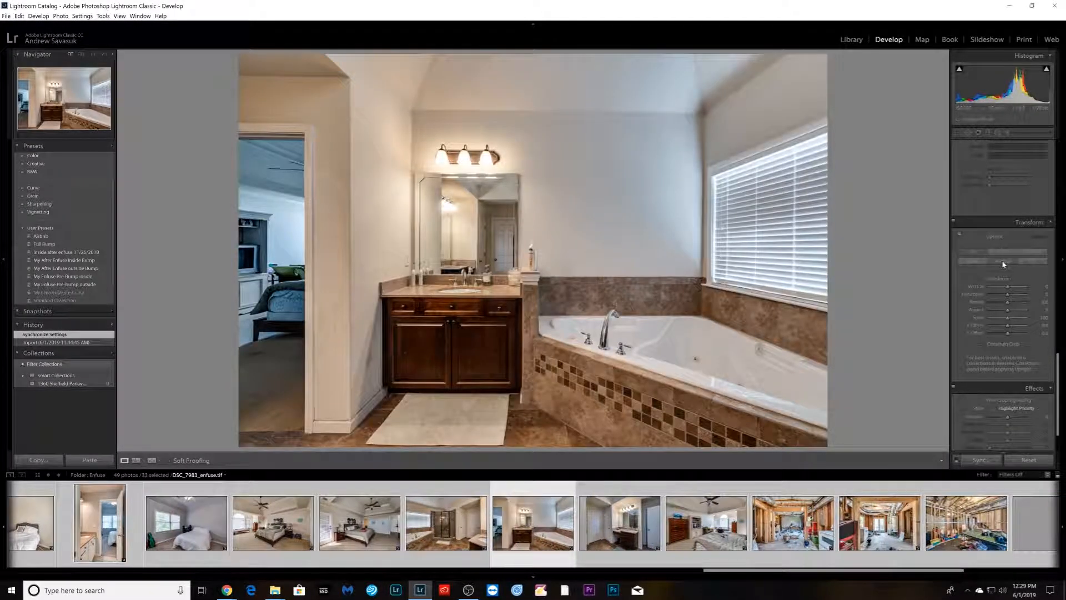
pyautogui.click(1004, 263)
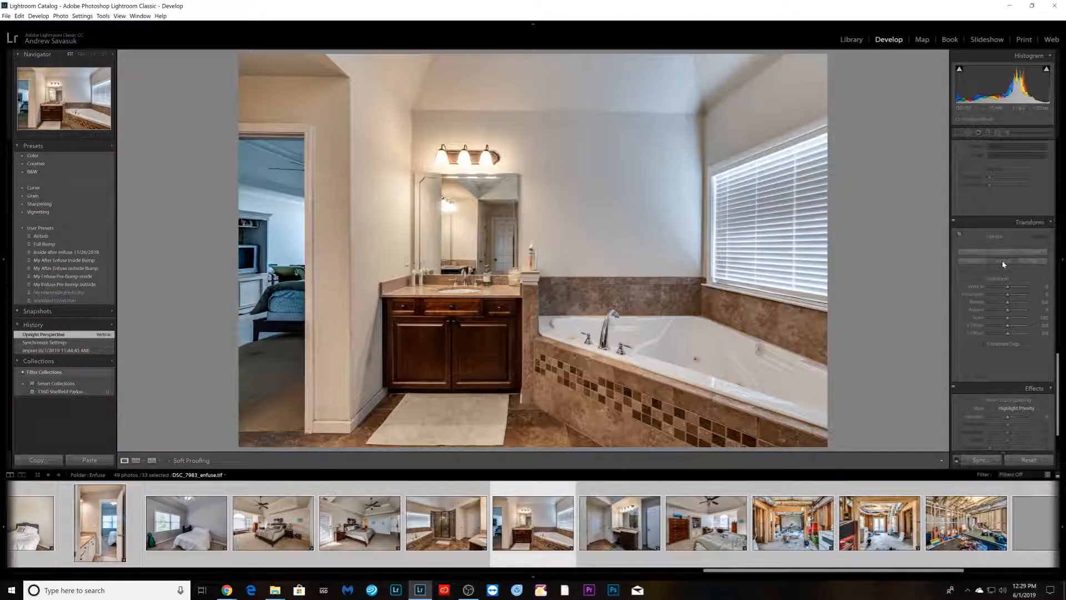
pyautogui.press('Right')
pyautogui.click(1004, 263)
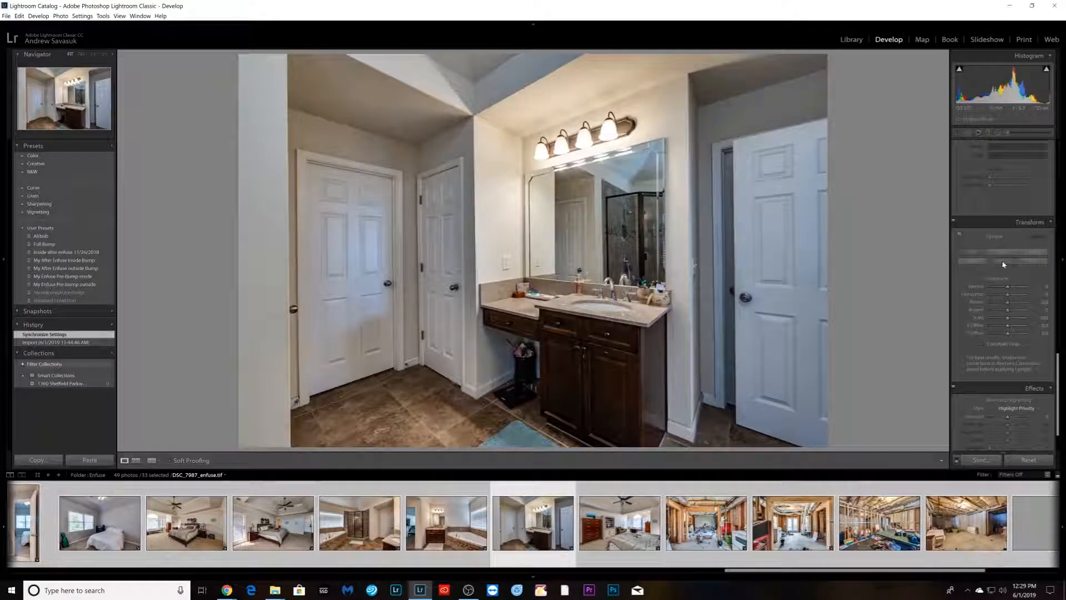
# - Reduce the Blue saturation in HSL for the vanity image DSC_7987
pyautogui.scroll(-1, 983, 311)
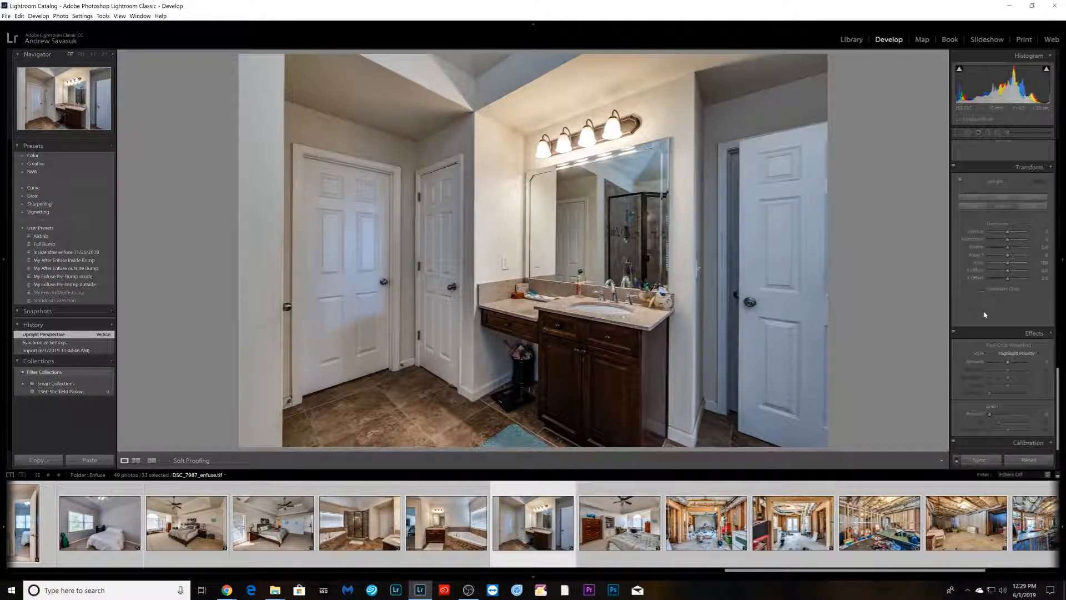
pyautogui.scroll(5, 984, 315)
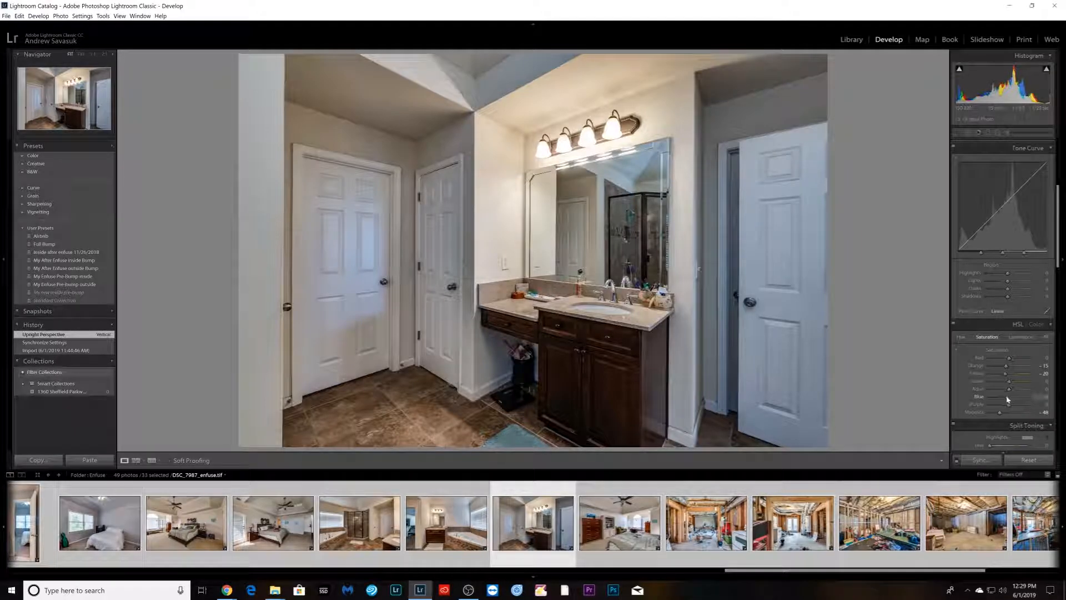
pyautogui.moveTo(998, 397); pyautogui.dragTo(996, 398)
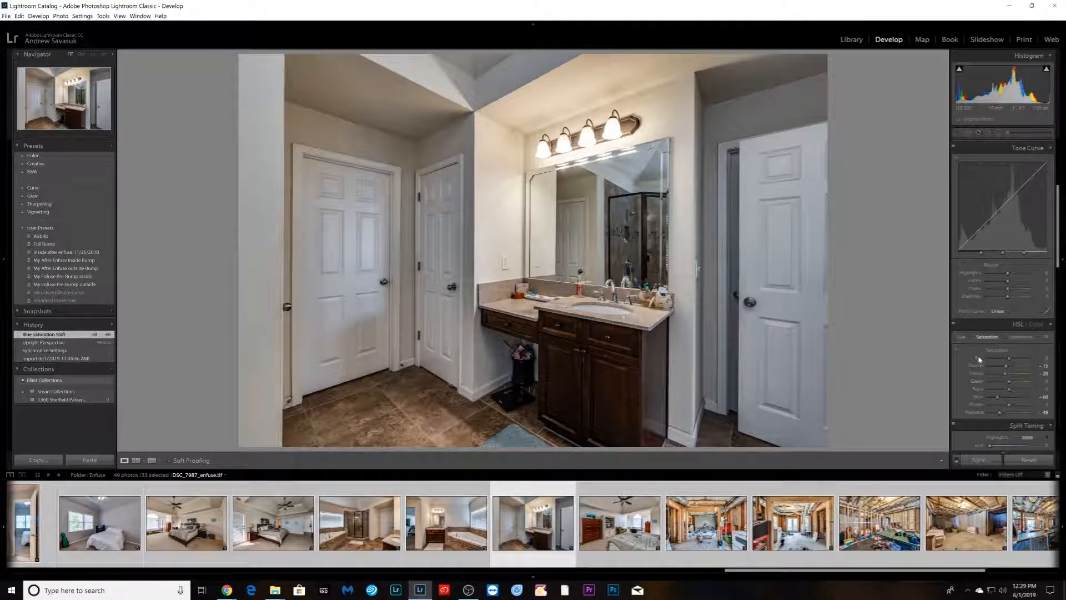
pyautogui.scroll(-5, 969, 356)
# - Apply Vertical Upright to the bedroom blend DSC_7991 and zoom in to inspect the bed area
pyautogui.press('Right')
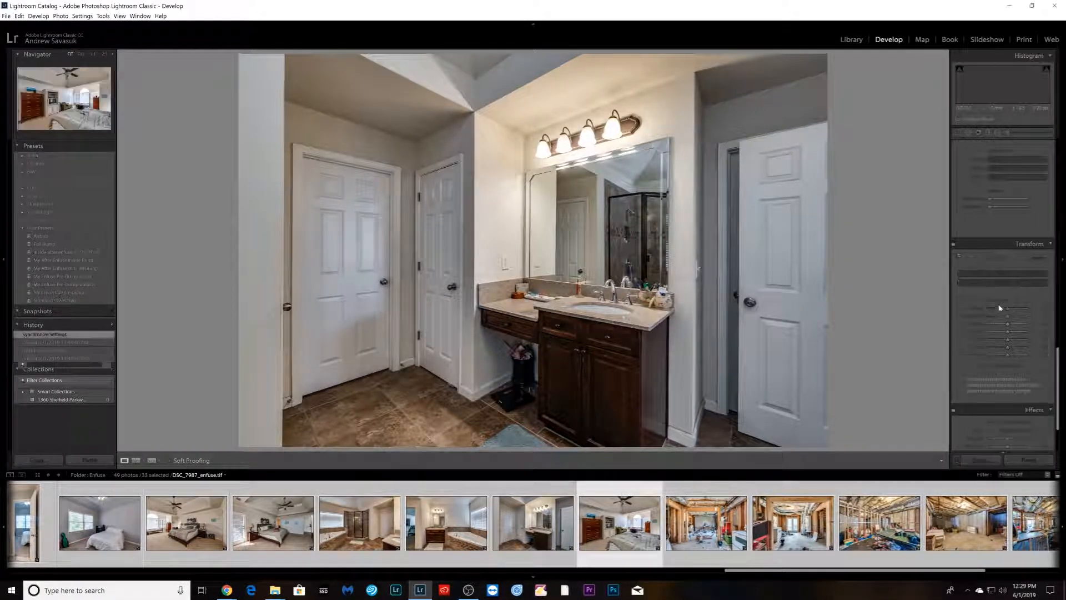
pyautogui.click(1004, 283)
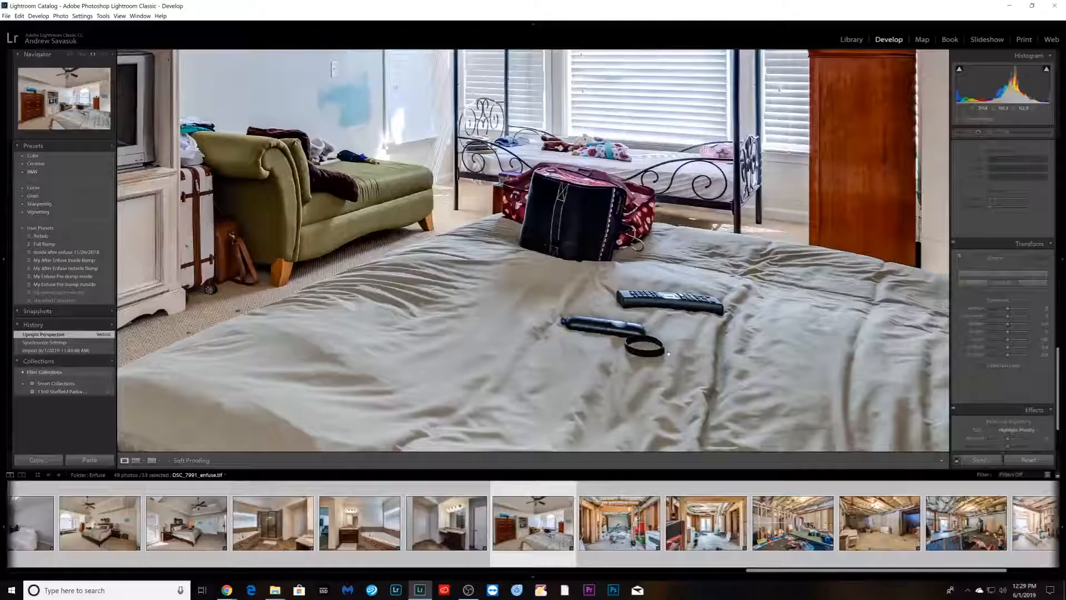
pyautogui.click(657, 341)
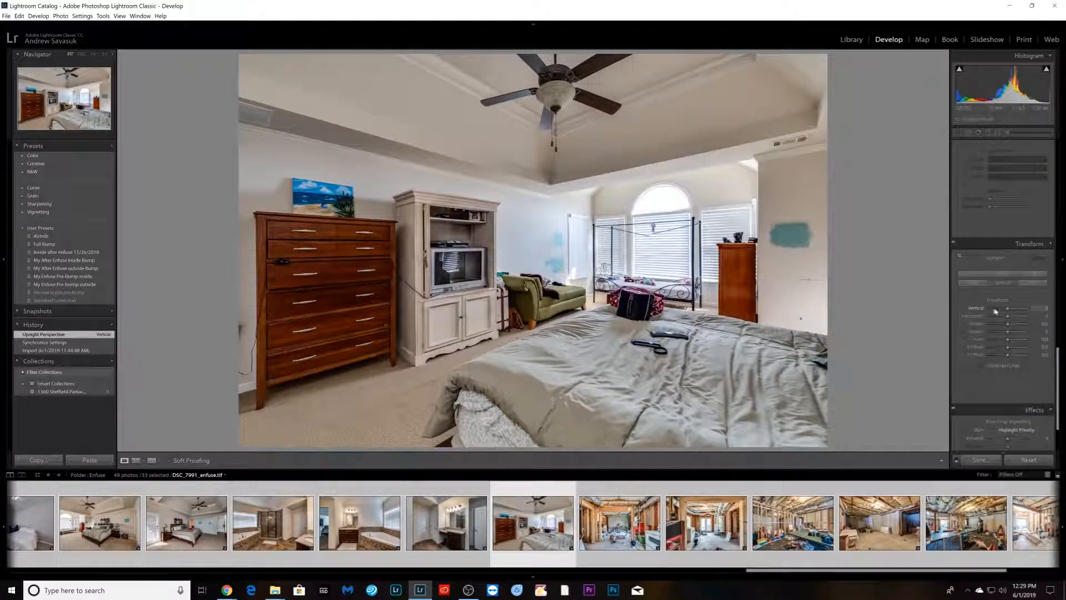
# - Apply the Vertical Upright correction to the unfinished basement blends DSC_7998 through DSC_8007
pyautogui.press('Right')
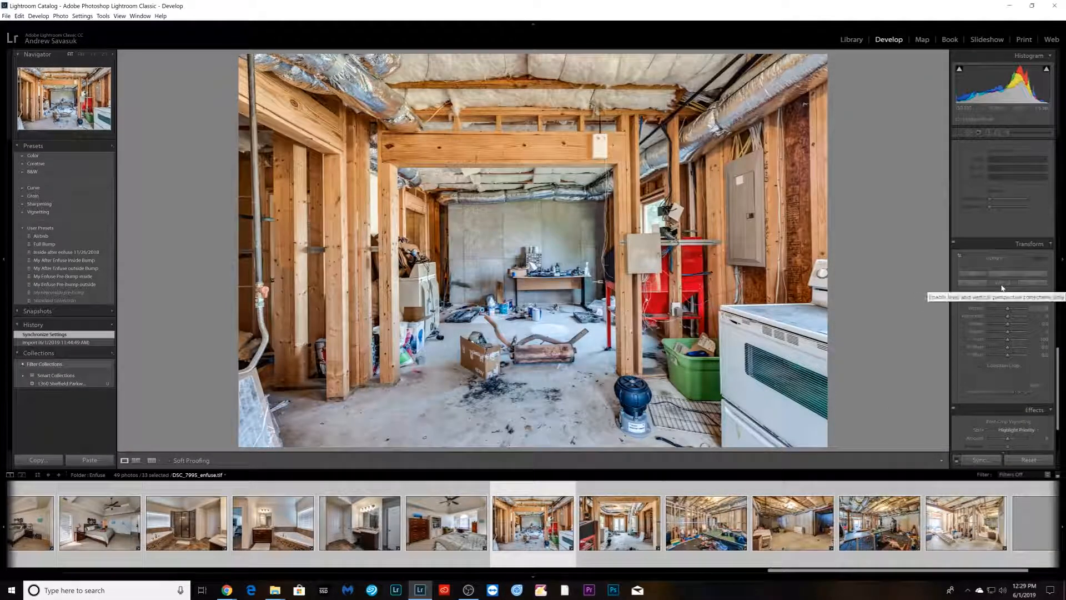
pyautogui.press('Right')
pyautogui.click(1002, 283)
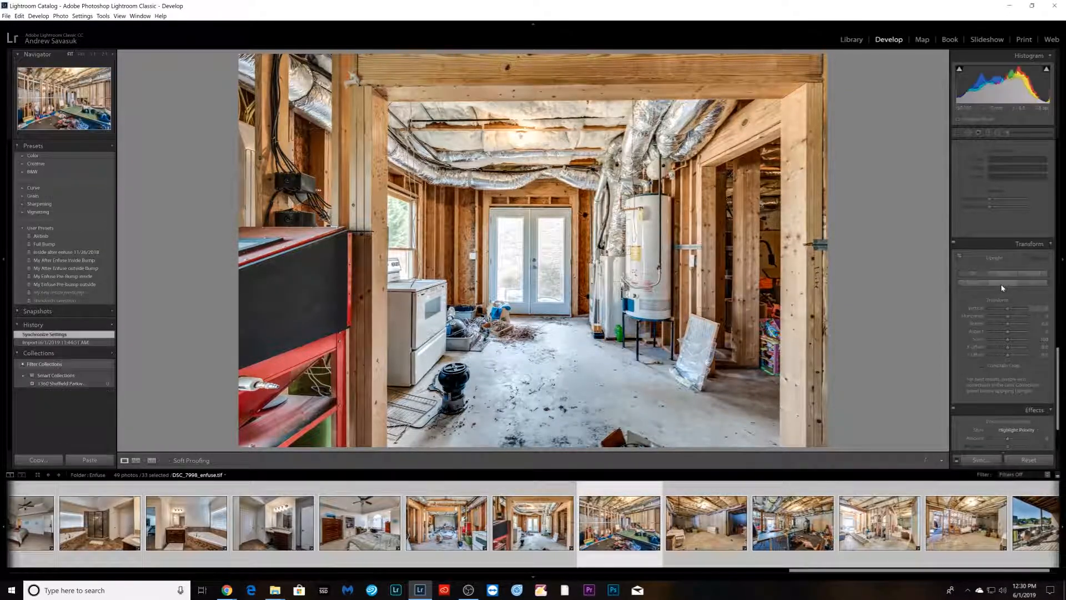
pyautogui.press('Right')
pyautogui.press('Right')
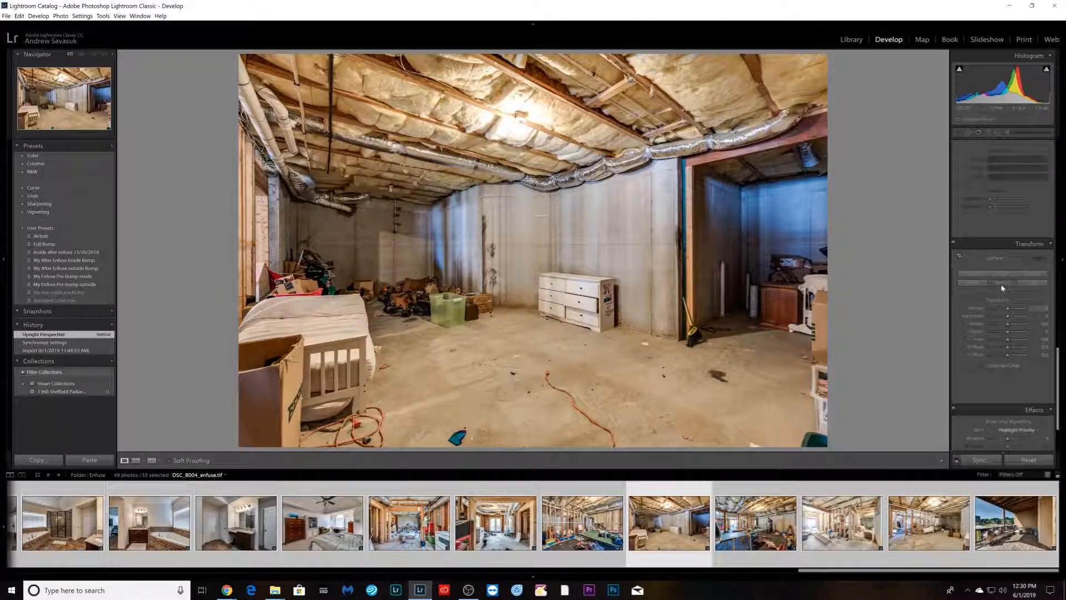
pyautogui.press('Right')
pyautogui.click(1003, 283)
# - Go back to basement image DSC_8004 and reduce its Blue saturation in HSL
pyautogui.scroll(5, 987, 318)
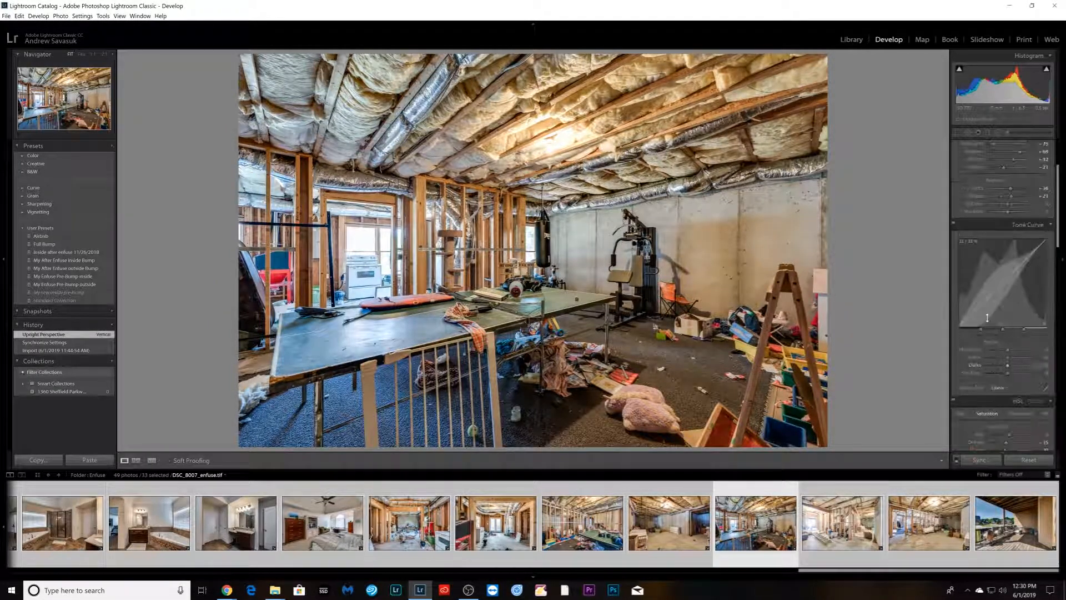
pyautogui.scroll(-3, 995, 399)
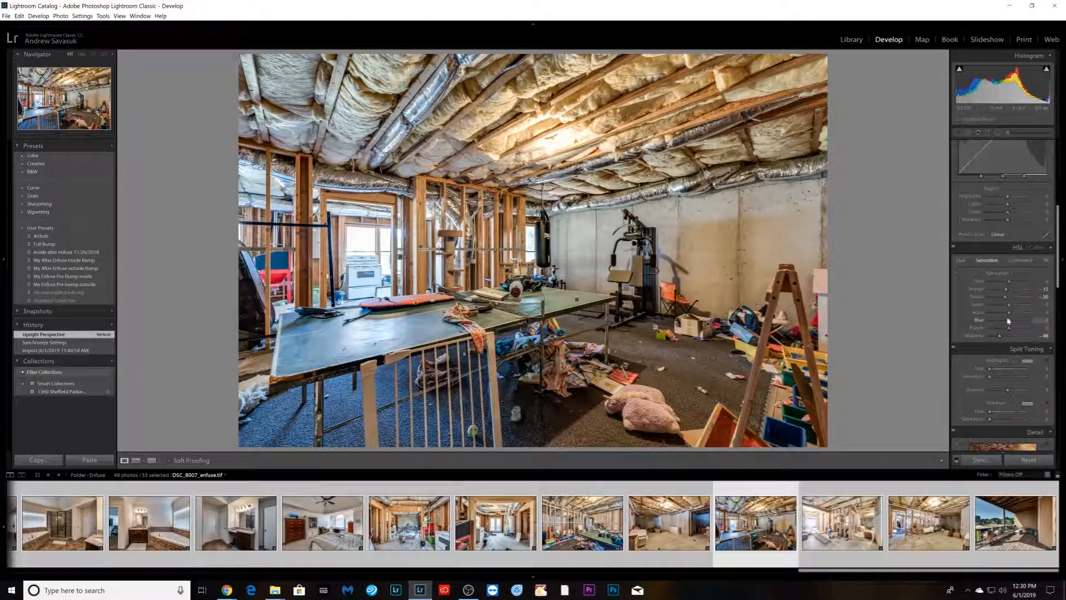
pyautogui.press('Left')
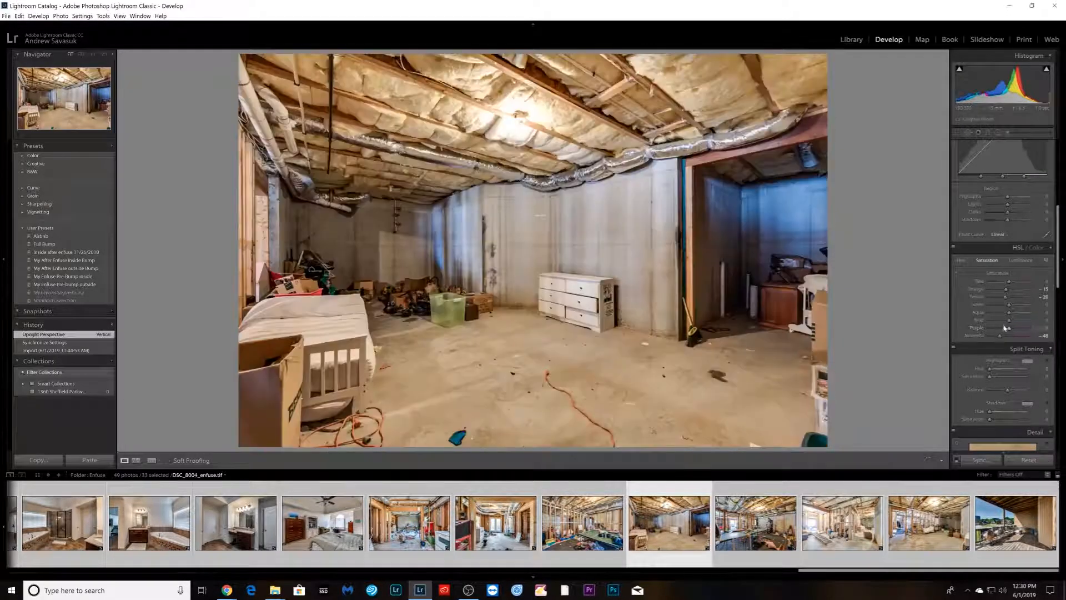
pyautogui.moveTo(1008, 322); pyautogui.dragTo(1000, 322)
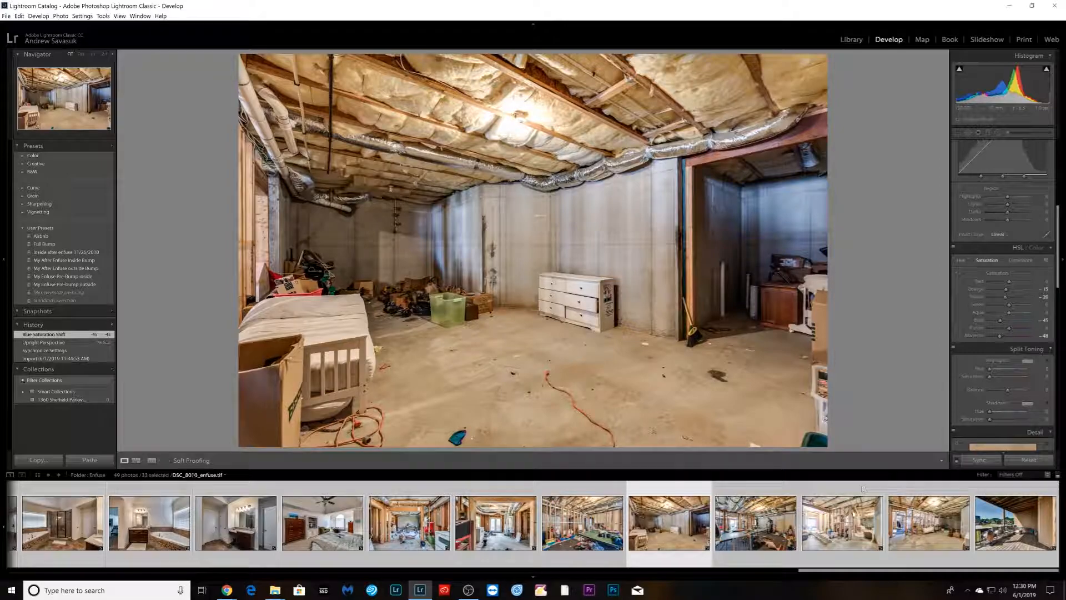
# - Open the exterior blend DSC_7853 and adjust its Exposure, Contrast, Highlights and Shadows in the Basic panel
pyautogui.scroll(10, 863, 489)
pyautogui.scroll(5, 336, 551)
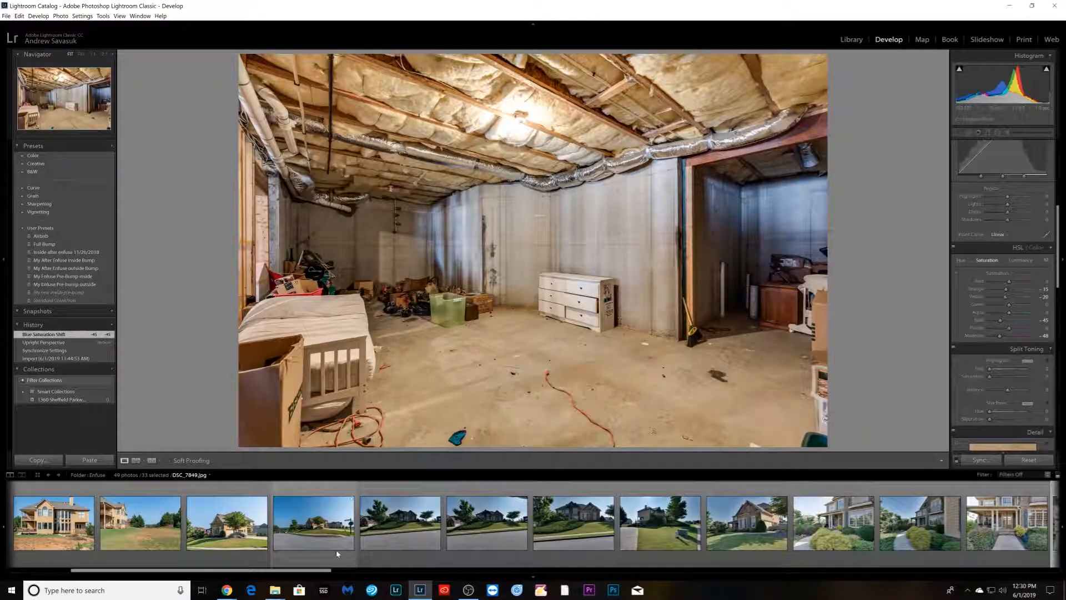
pyautogui.click(336, 551)
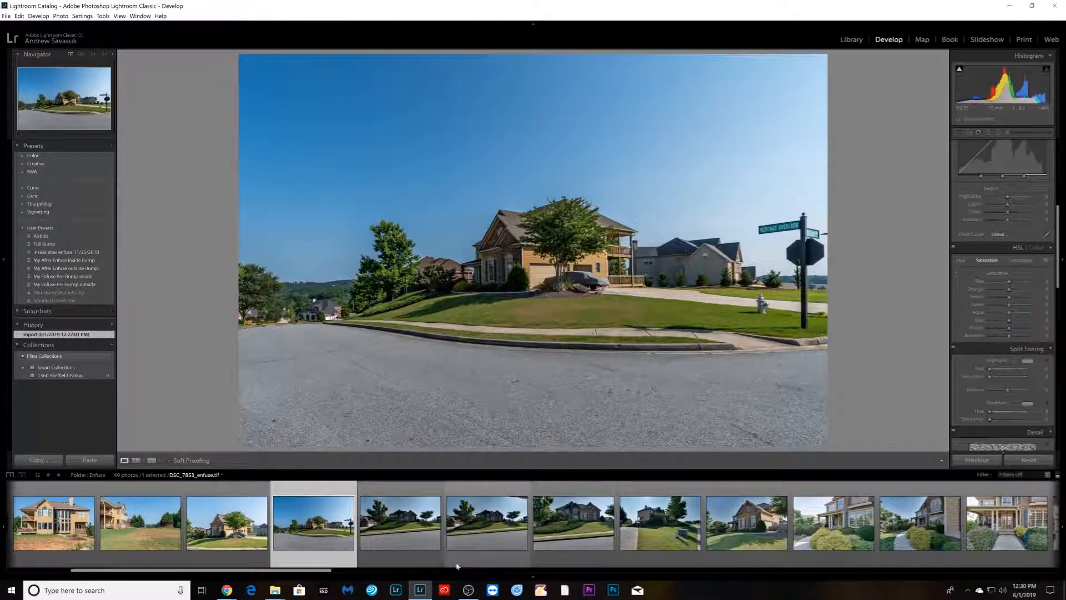
pyautogui.click(591, 552)
pyautogui.click(494, 555)
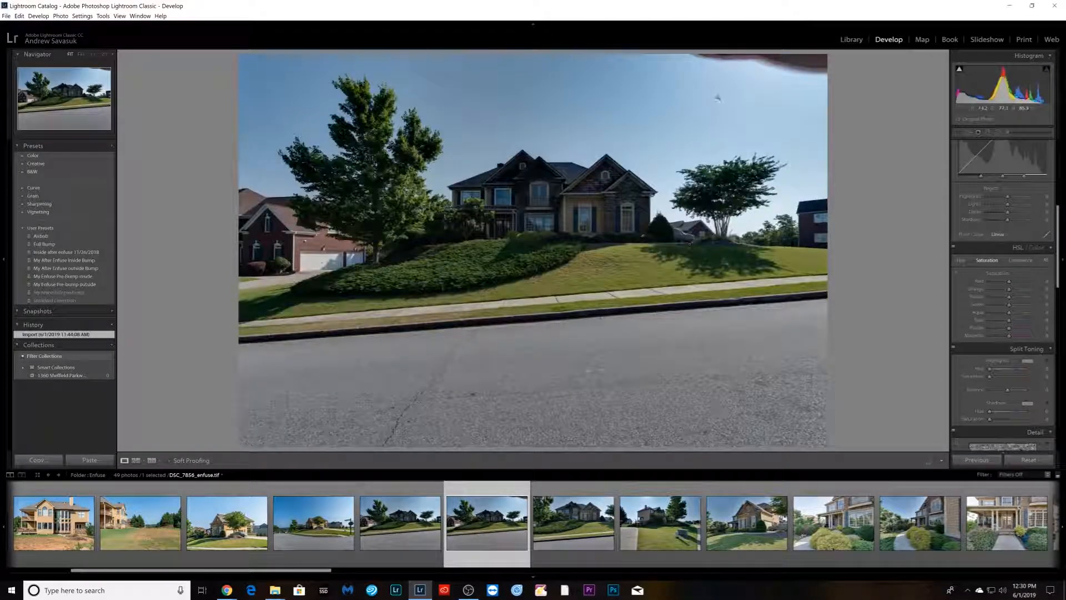
pyautogui.scroll(5, 1003, 278)
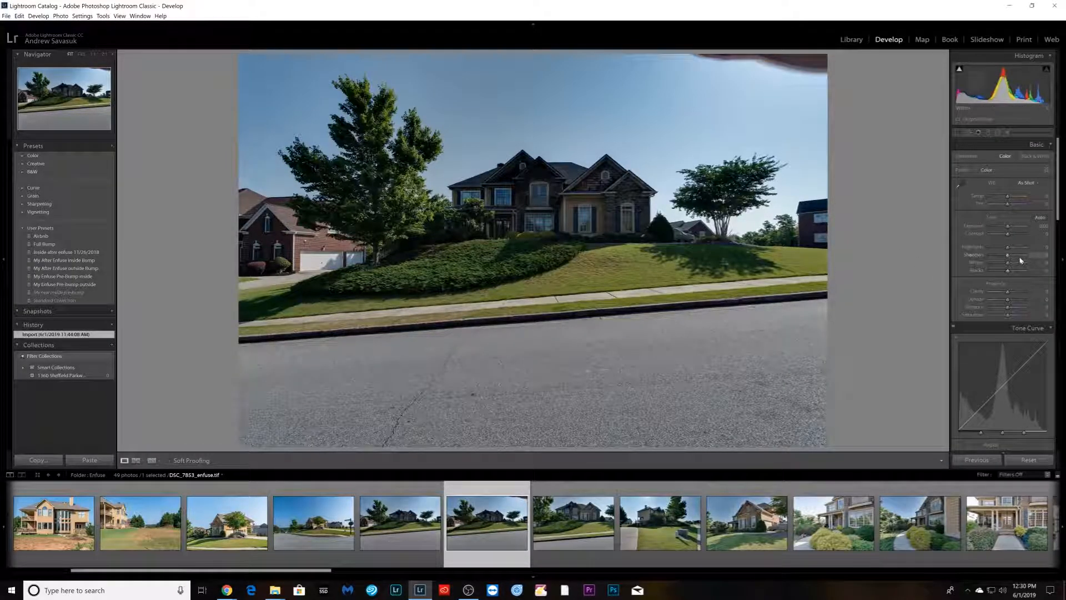
pyautogui.click(1022, 254)
pyautogui.moveTo(1005, 248); pyautogui.dragTo(1013, 236)
pyautogui.click(1009, 227)
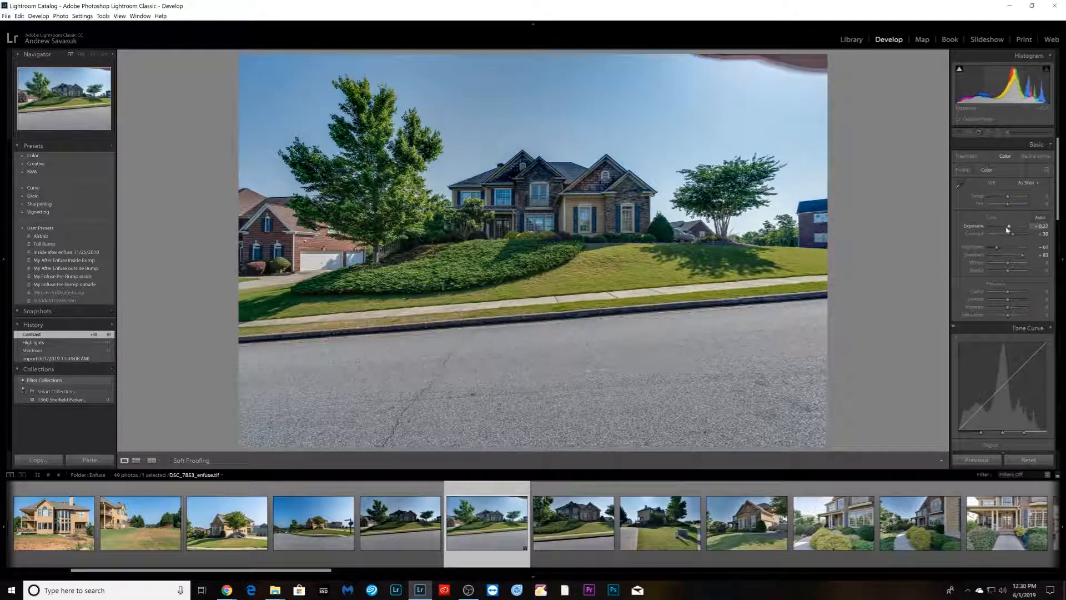
# - Zoom in to inspect the exterior house photo, then open the next exterior blend DSC_7856
pyautogui.click(513, 174)
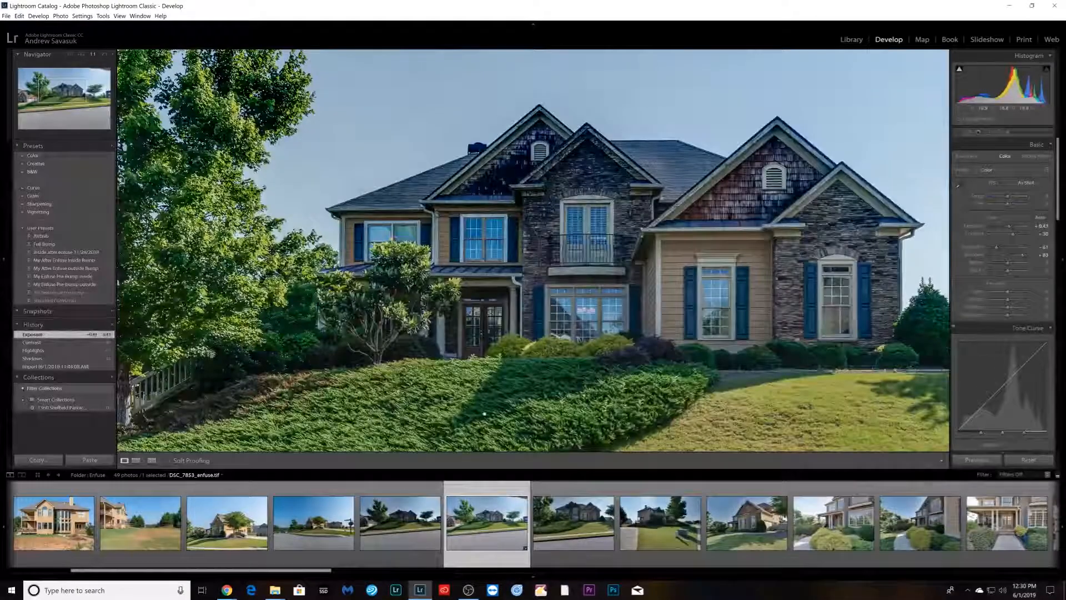
pyautogui.click(510, 174)
pyautogui.click(578, 530)
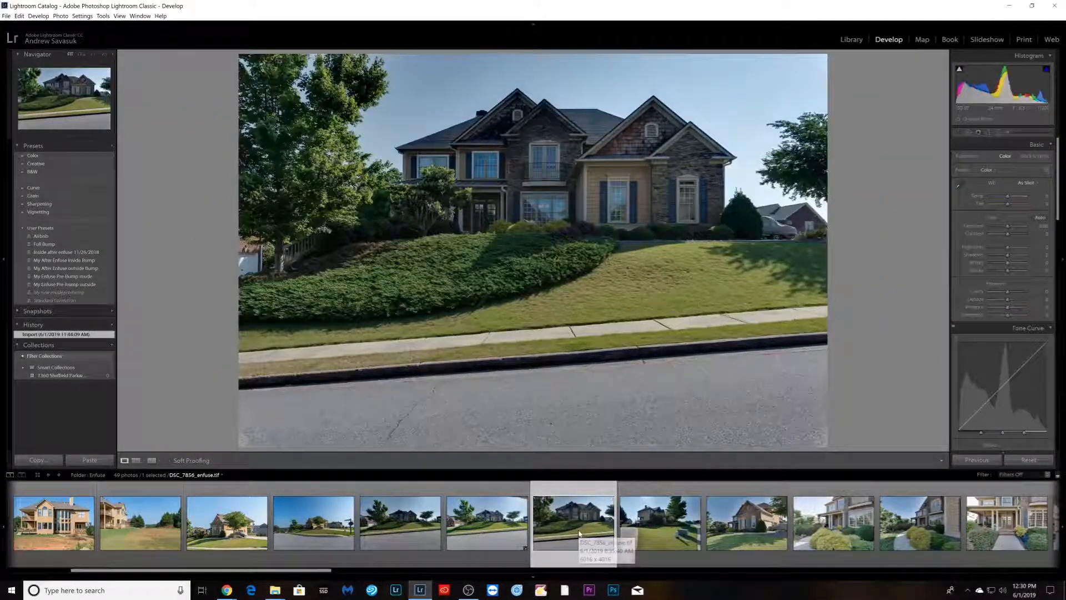
# - Browse the exterior blends in the filmstrip to compare them, ending on DSC_7862
pyautogui.click(487, 524)
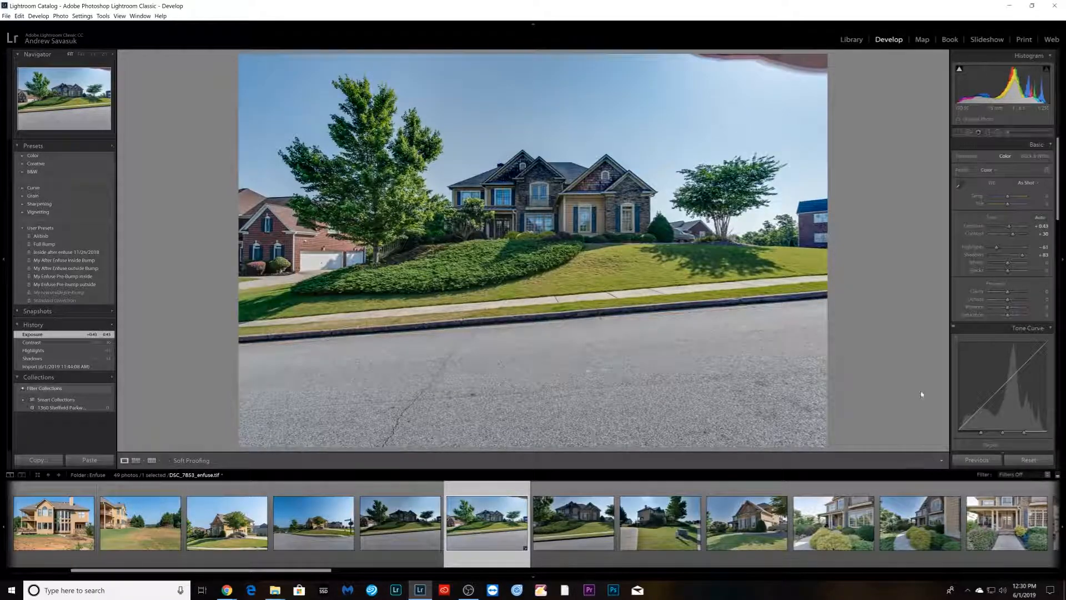
pyautogui.click(397, 547)
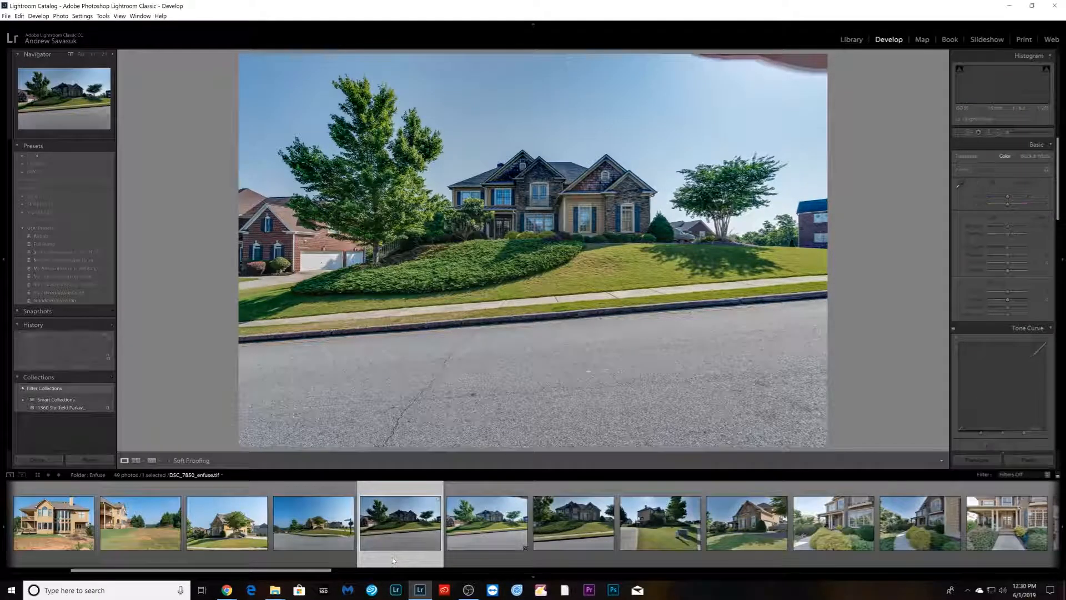
pyautogui.click(317, 555)
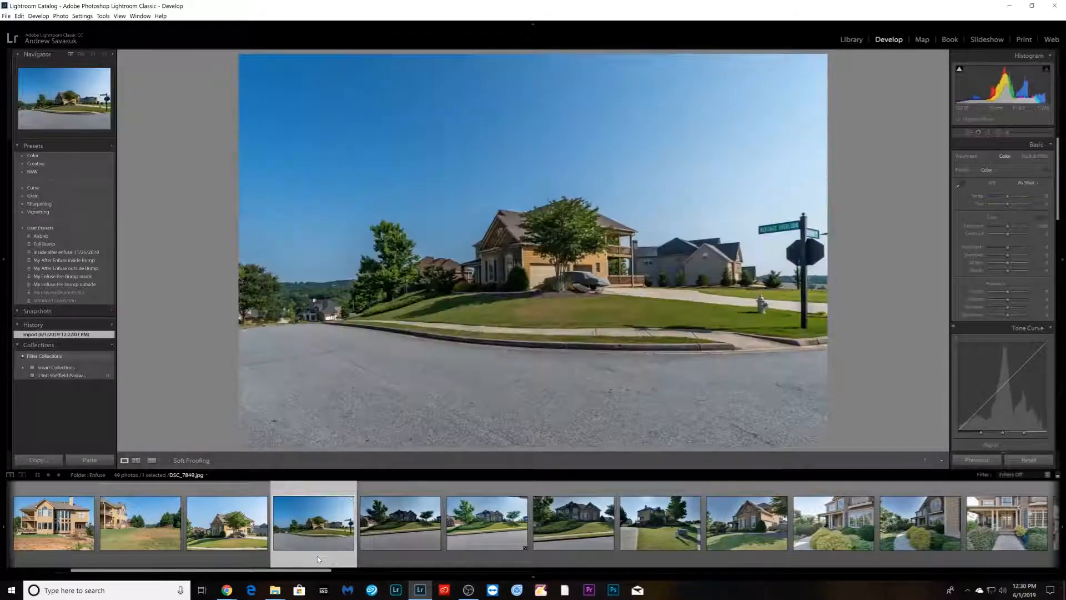
pyautogui.click(575, 556)
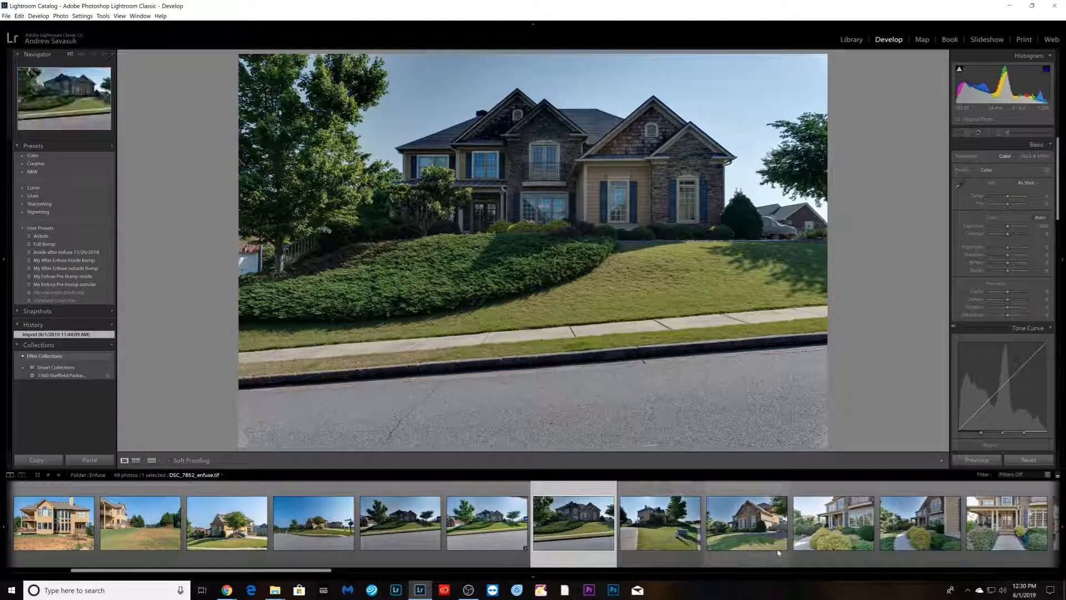
pyautogui.click(755, 552)
pyautogui.click(812, 550)
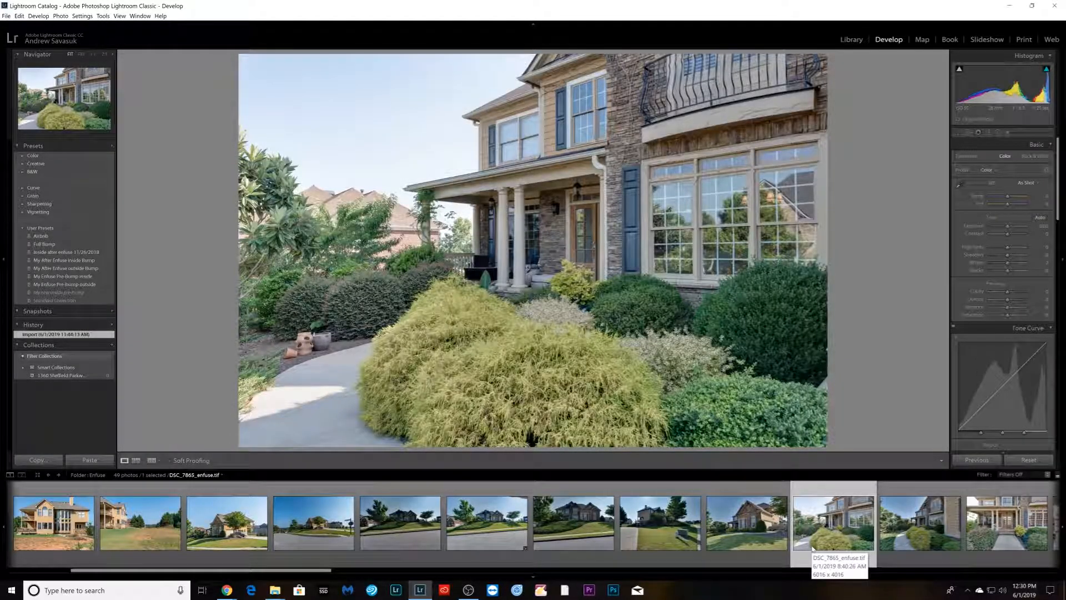
pyautogui.click(745, 553)
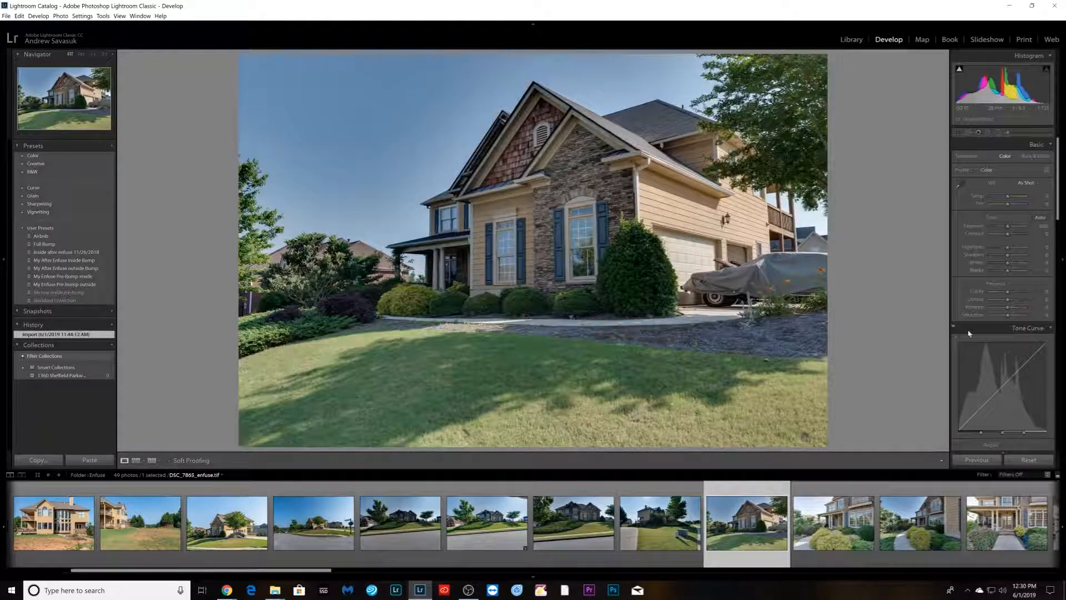
# - Apply the My After Enfuse inside Bump preset to DSC_7862 and lower its Vibrance slightly
pyautogui.click(59, 263)
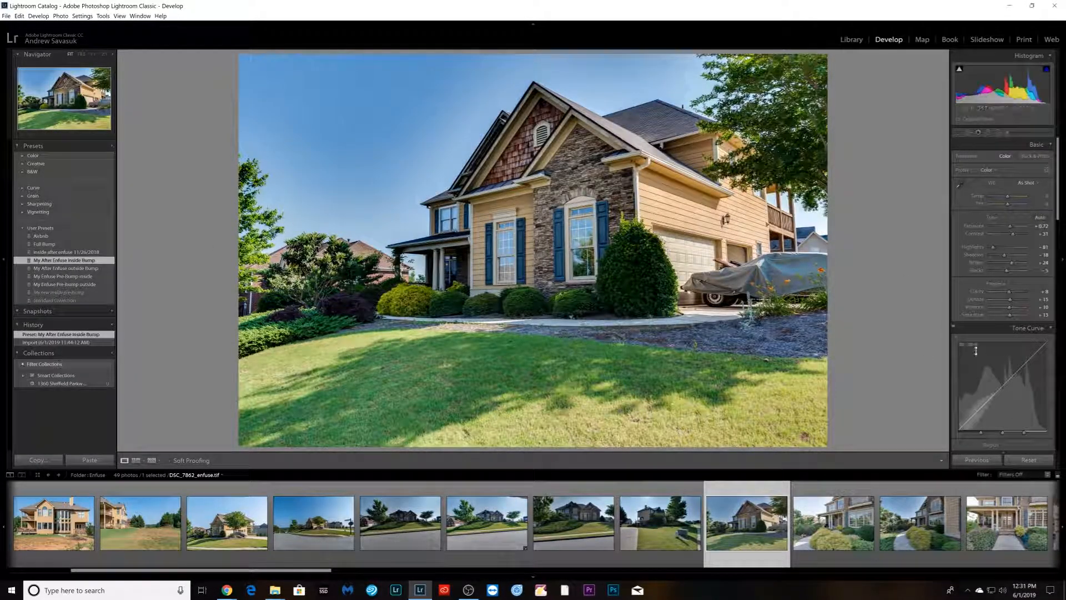
pyautogui.moveTo(1009, 311); pyautogui.dragTo(1007, 312)
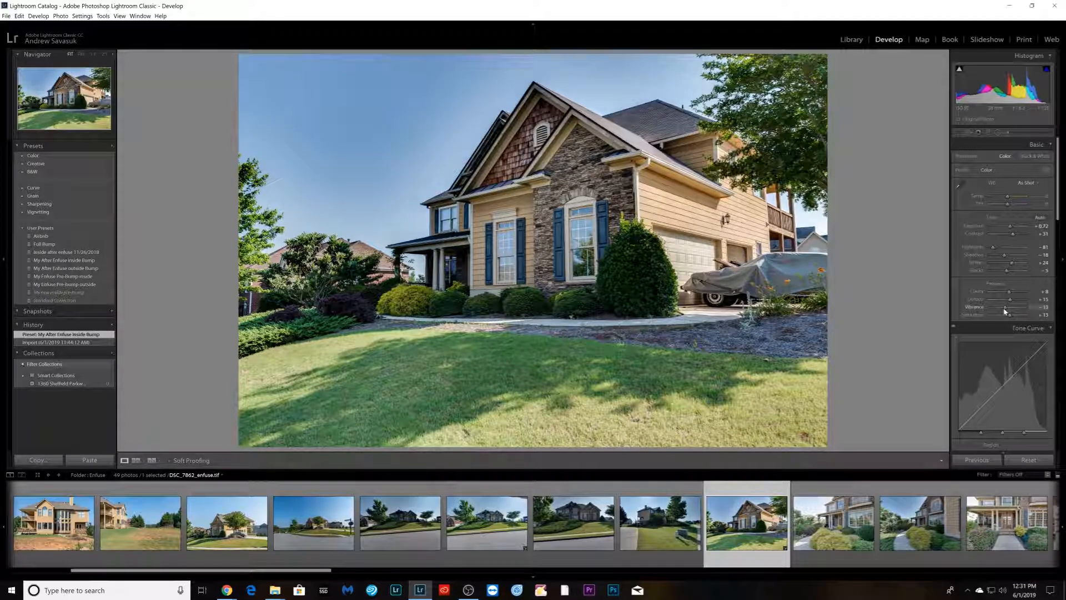
# - Synchronize DSC_7862's settings to the following exterior blends through DSC_7871
pyautogui.keyDown('shift'); pyautogui.click(920, 522); pyautogui.keyUp('shift')
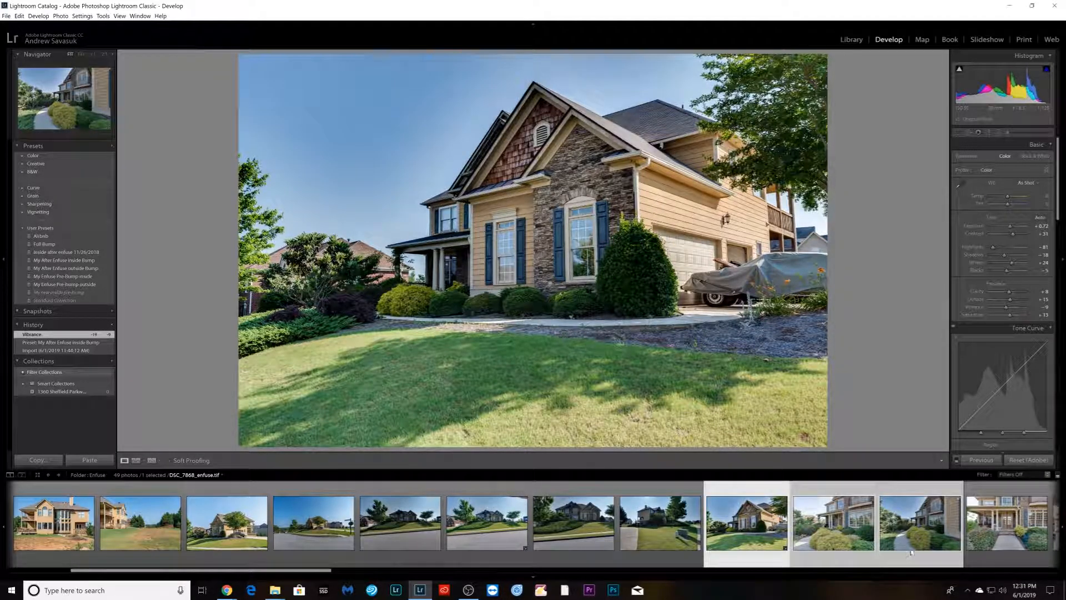
pyautogui.keyDown('shift'); pyautogui.click(1007, 533); pyautogui.keyUp('shift')
pyautogui.click(992, 462)
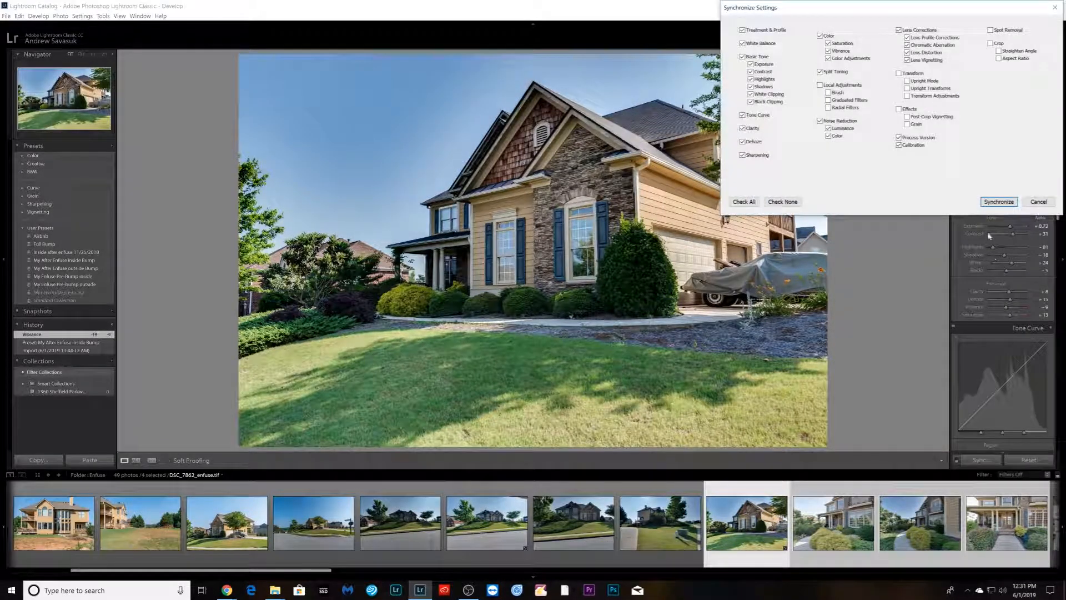
pyautogui.click(998, 202)
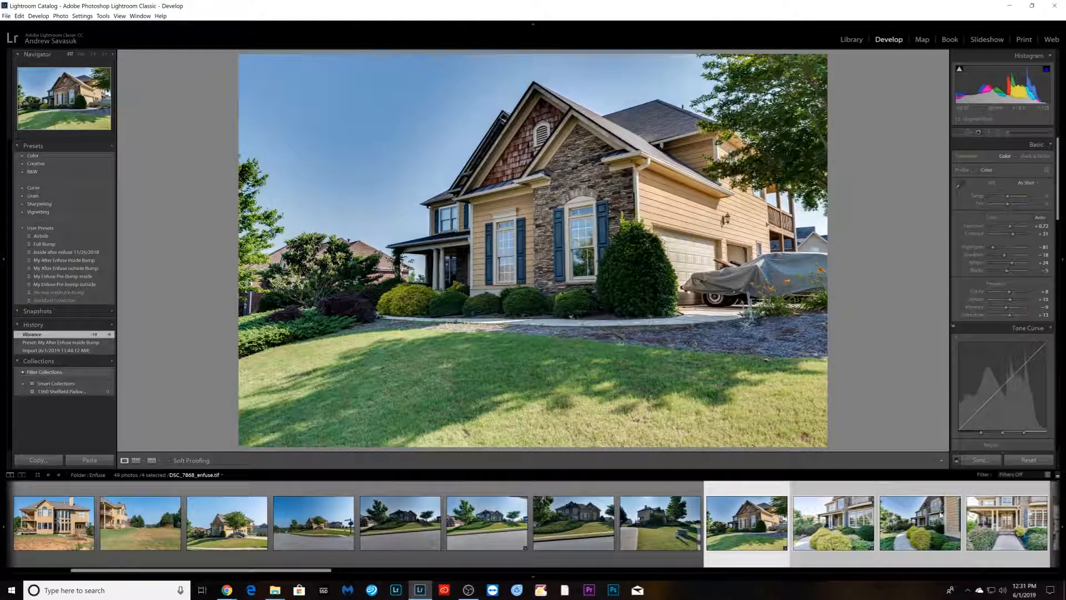
# - Apply an Upright correction to DSC_7865 and lower its Exposure to +0.39
pyautogui.scroll(-10, 997, 342)
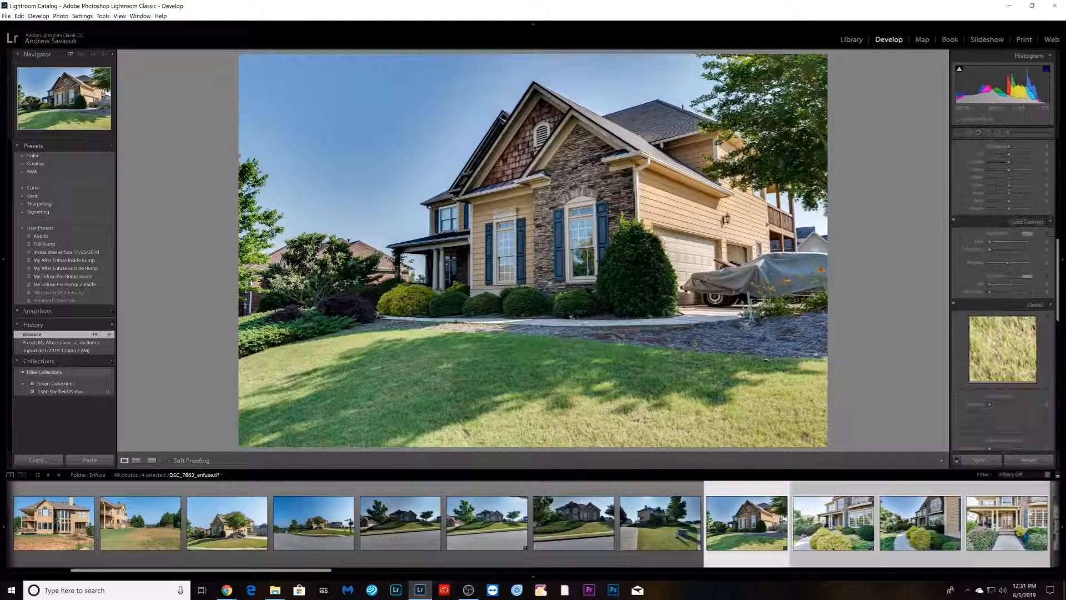
pyautogui.scroll(-3, 997, 341)
pyautogui.scroll(-4, 1000, 343)
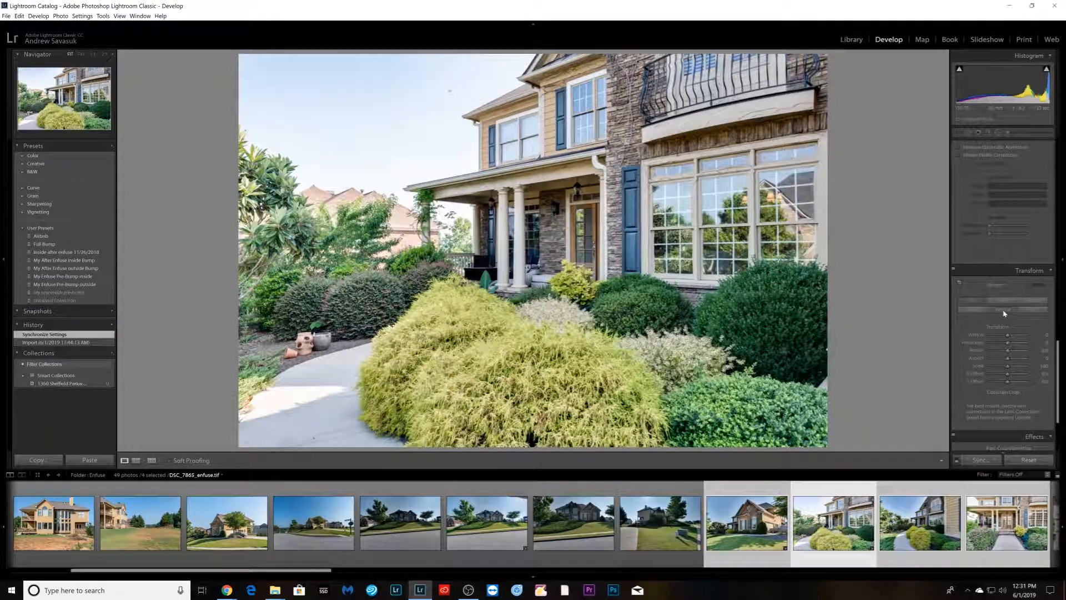
pyautogui.click(1004, 311)
pyautogui.scroll(10, 1006, 289)
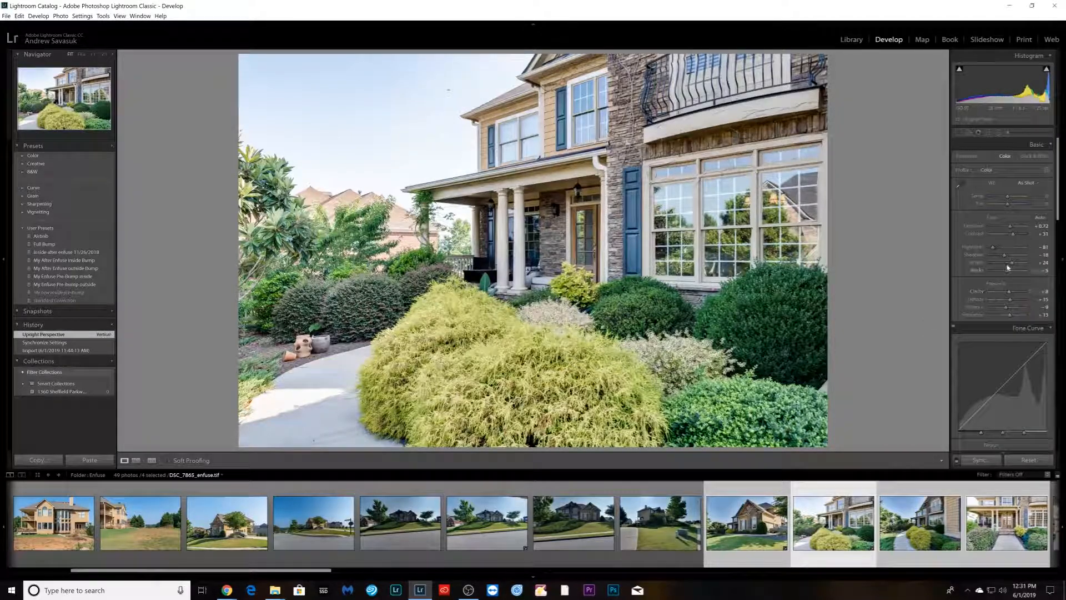
pyautogui.moveTo(1010, 234); pyautogui.dragTo(1007, 234)
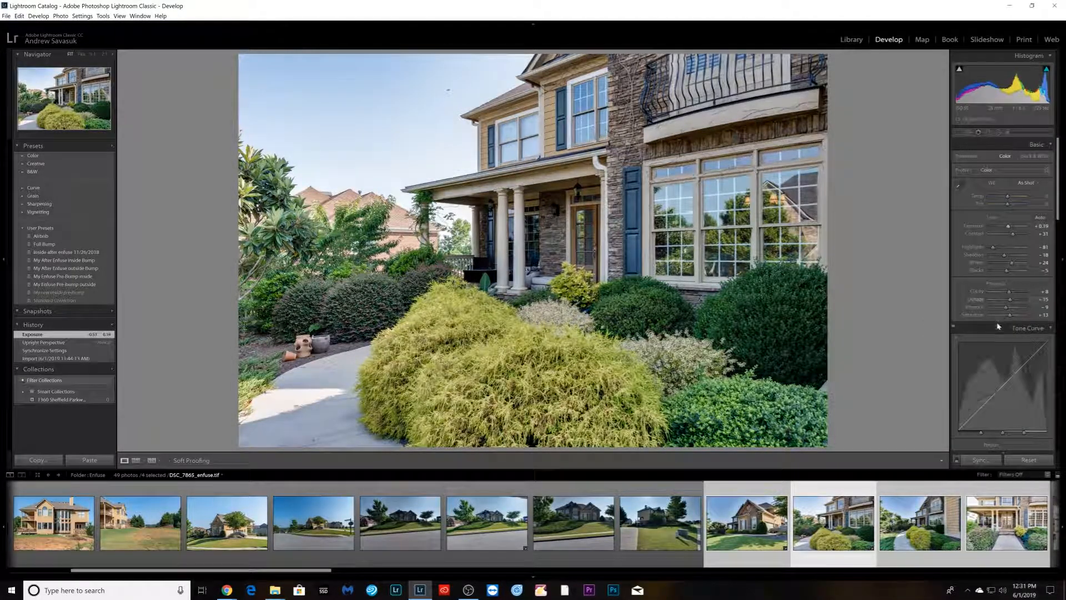
# - Open DSC_7868, raise its Shadows, and zoom in to inspect the facade
pyautogui.scroll(-5, 1001, 328)
pyautogui.press('Right')
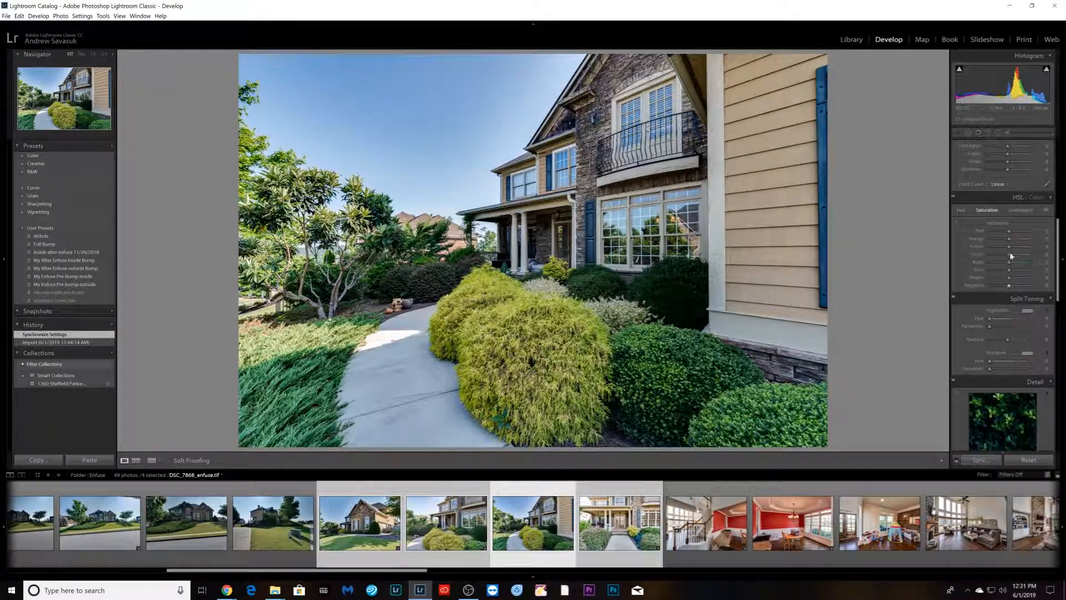
pyautogui.scroll(5, 1011, 247)
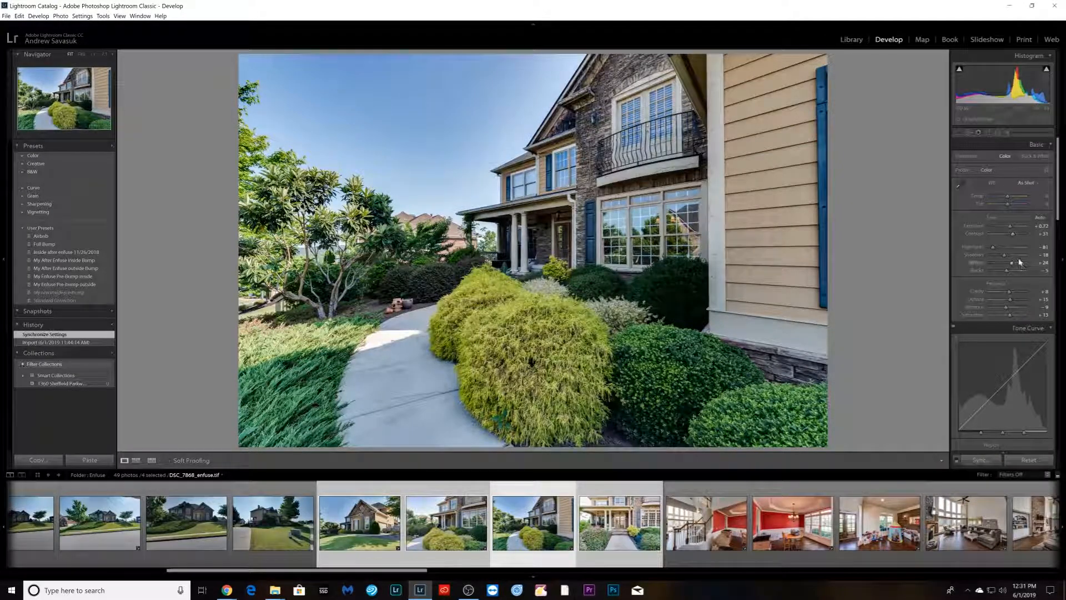
pyautogui.click(1020, 255)
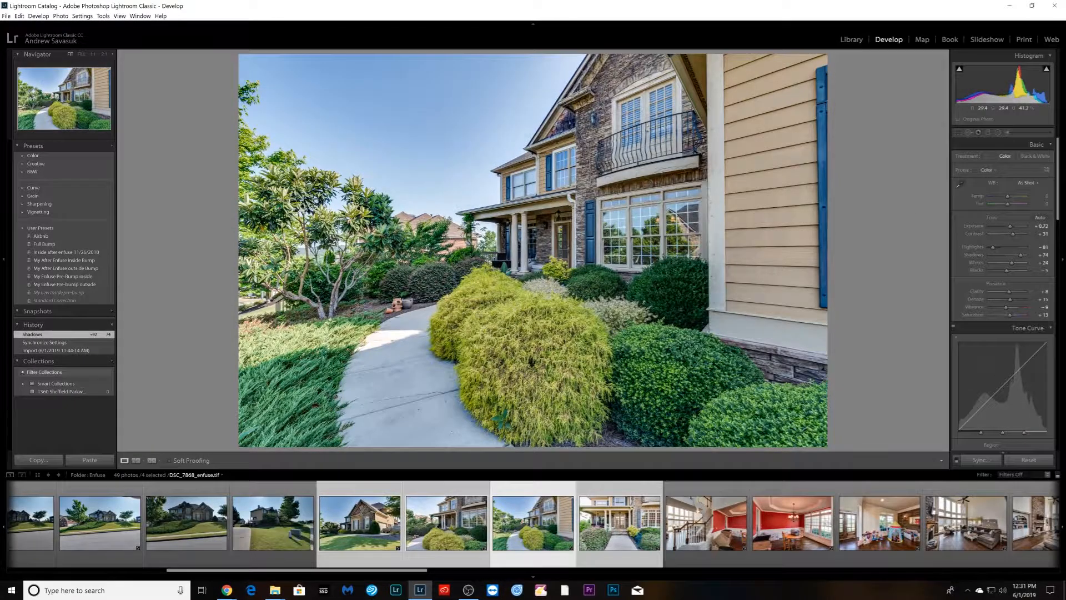
pyautogui.click(559, 126)
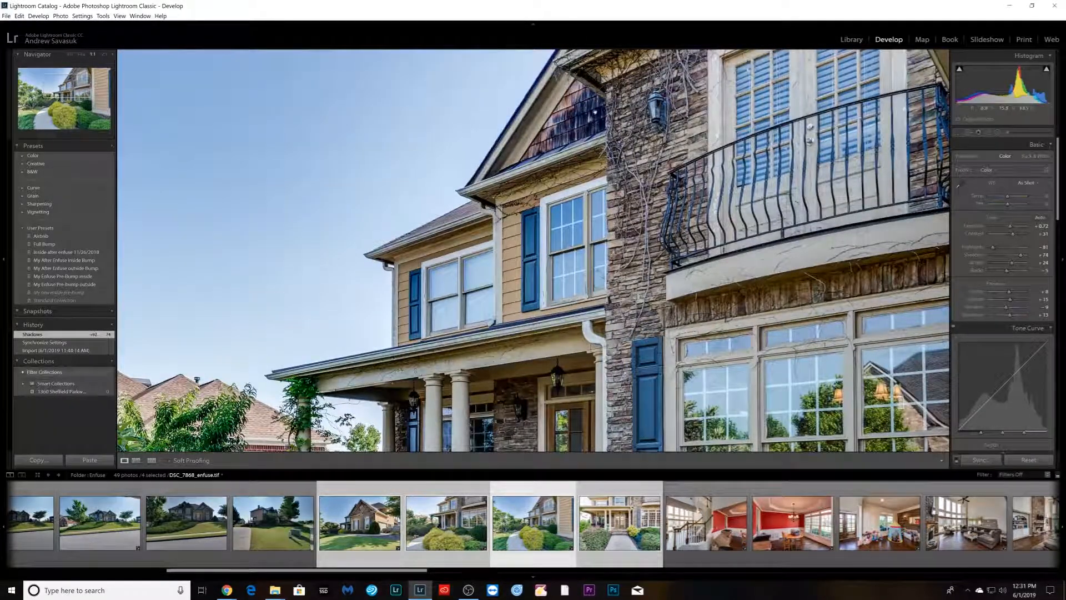
pyautogui.click(659, 240)
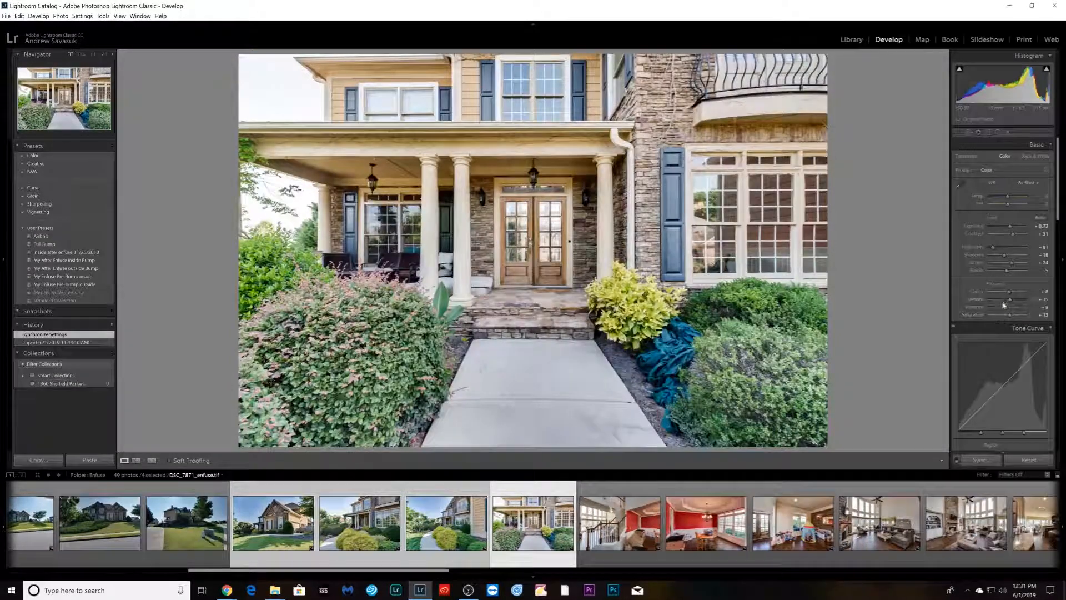
# - Apply an Upright correction to the porch image DSC_7871
pyautogui.scroll(-10, 999, 289)
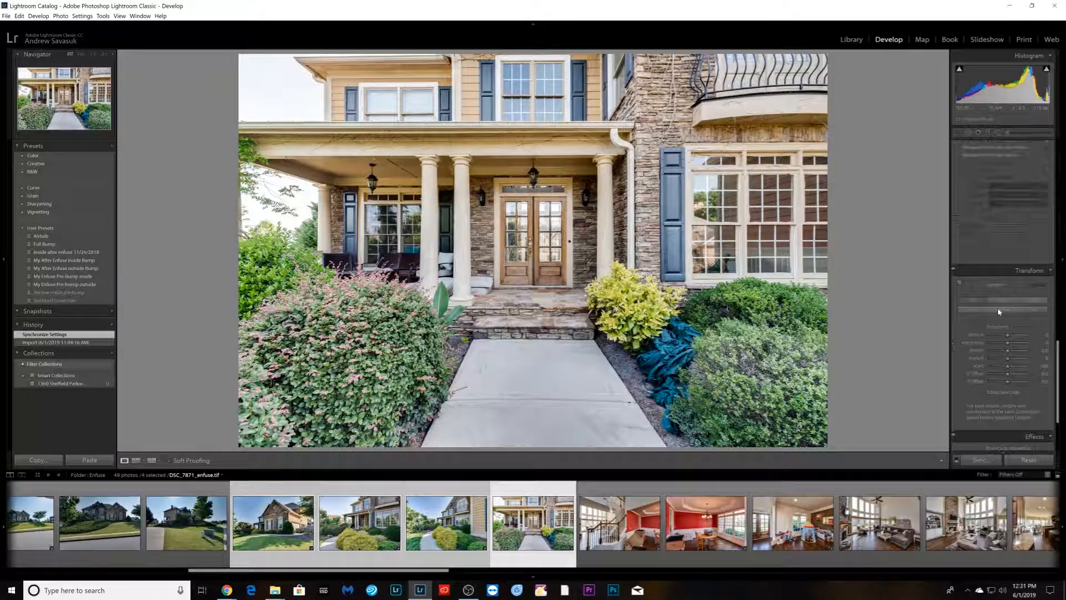
pyautogui.click(1003, 302)
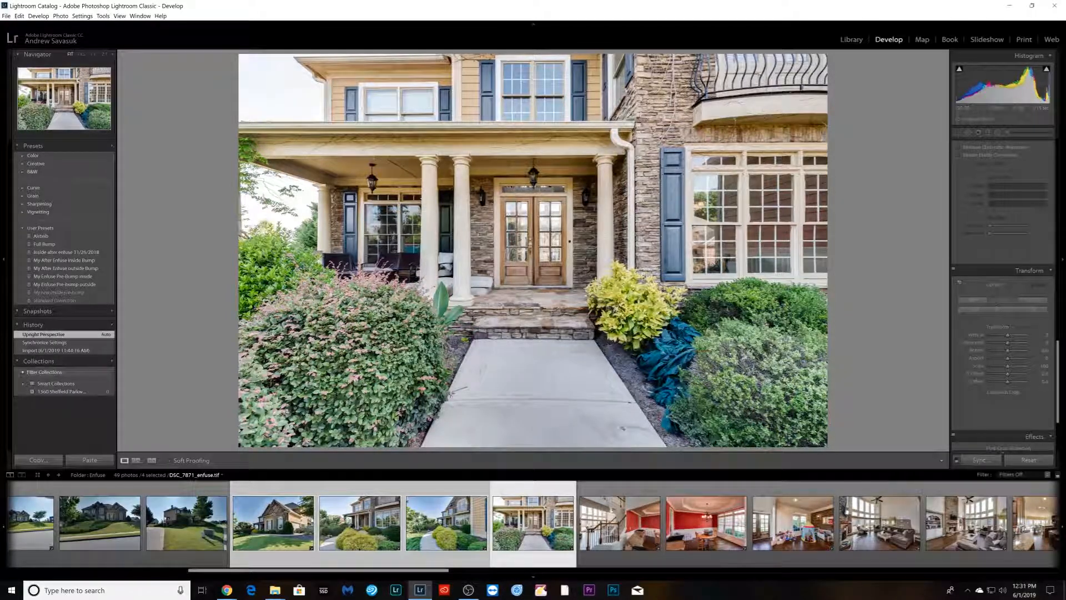
# - Synchronize DSC_7862's settings to the earlier exterior blends, then undo the synchronization
pyautogui.click(273, 547)
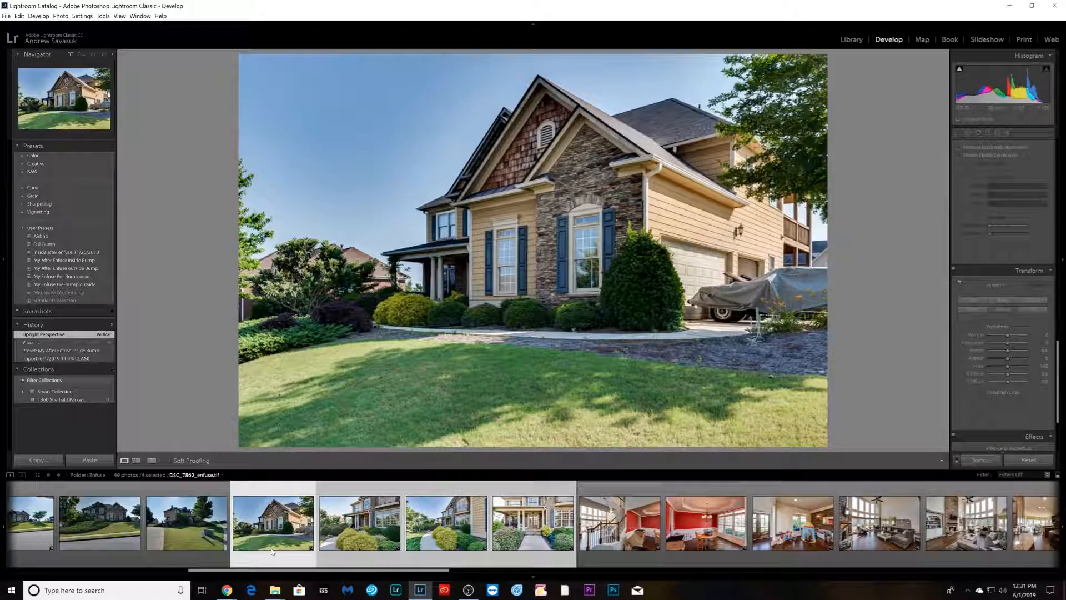
pyautogui.click(455, 557)
pyautogui.click(536, 560)
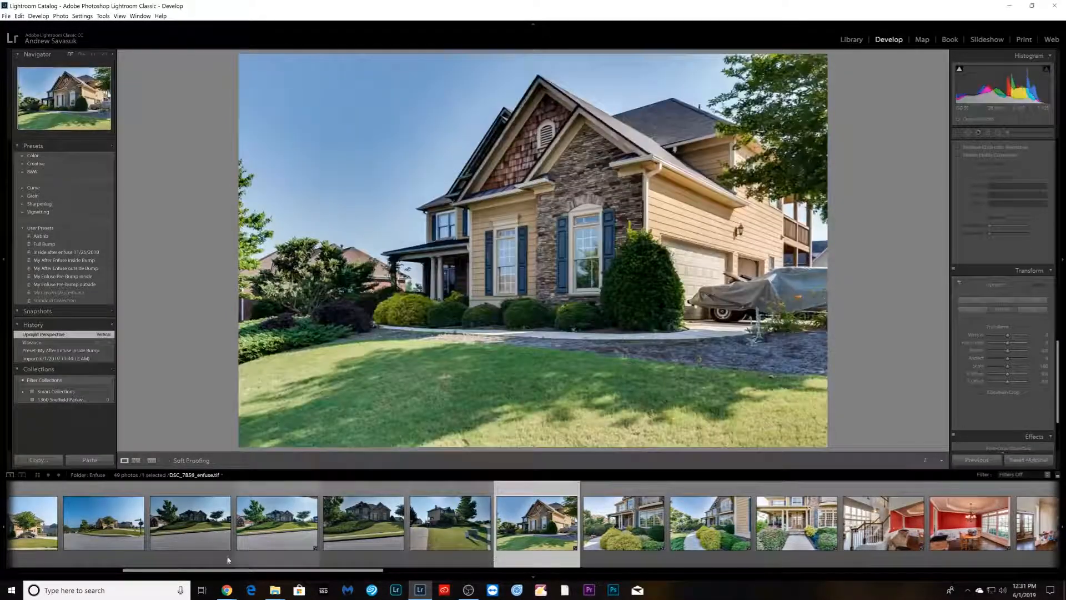
pyautogui.keyDown('shift'); pyautogui.click(261, 555); pyautogui.keyUp('shift')
pyautogui.click(994, 461)
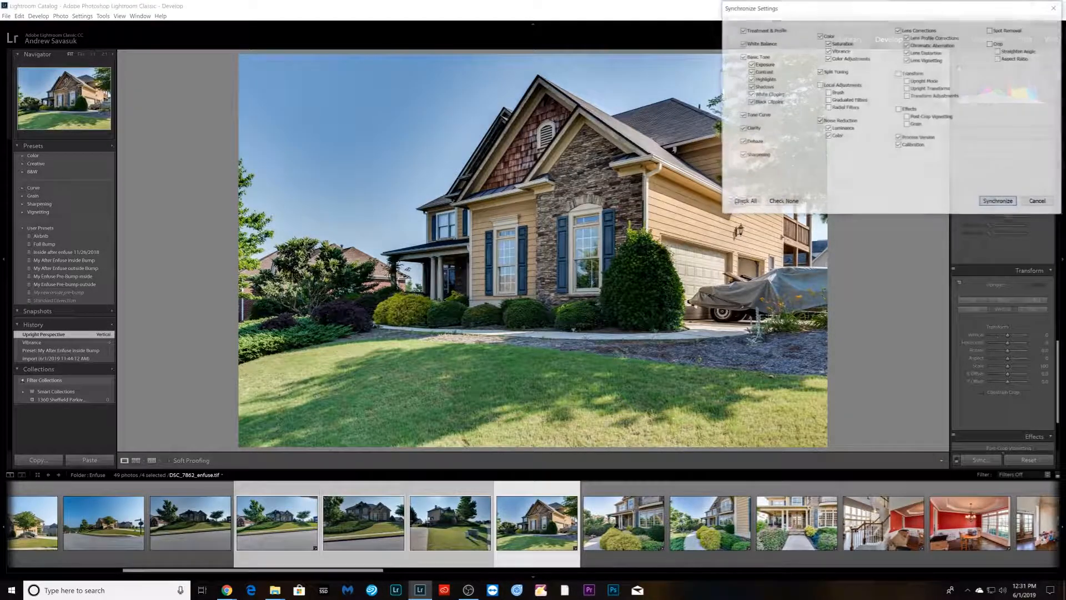
pyautogui.click(997, 201)
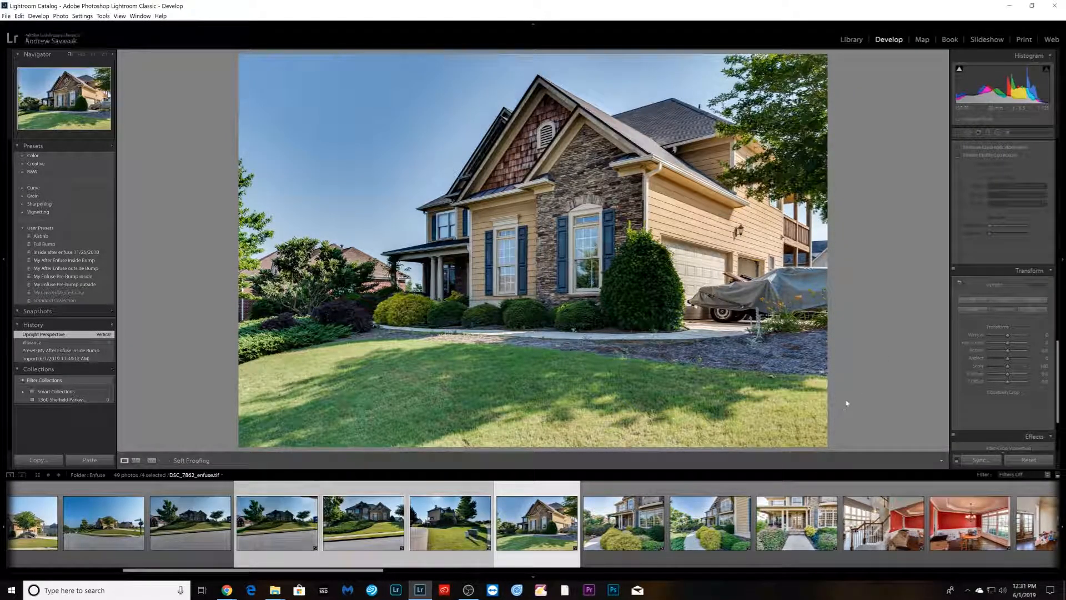
pyautogui.hotkey('ctrl', 'z')
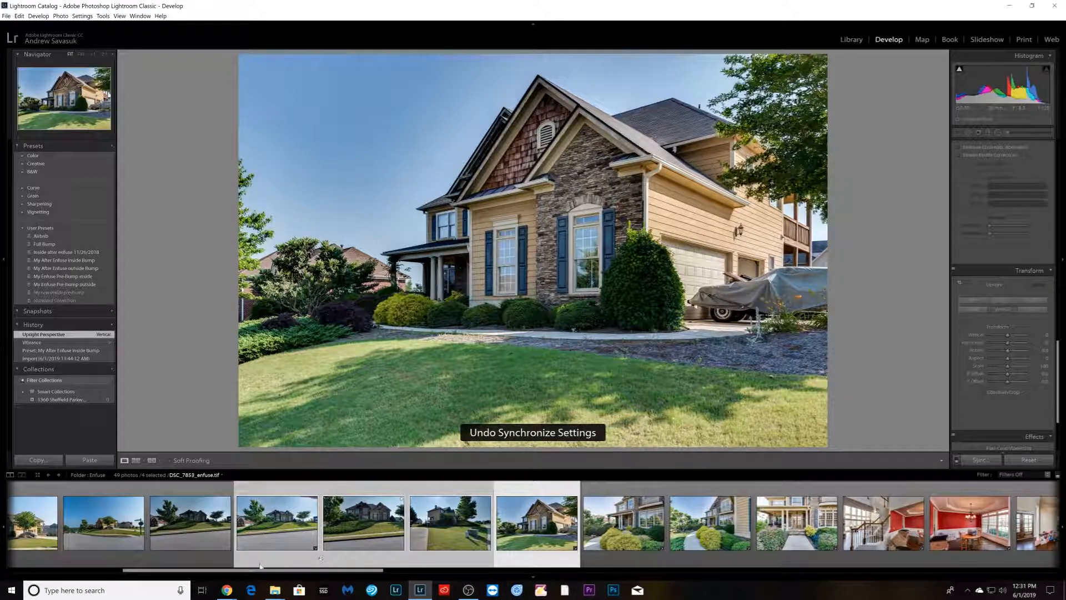
# - Select DSC_7853 with its neighbouring exterior blends and synchronize its settings to them
pyautogui.click(215, 563)
pyautogui.click(265, 552)
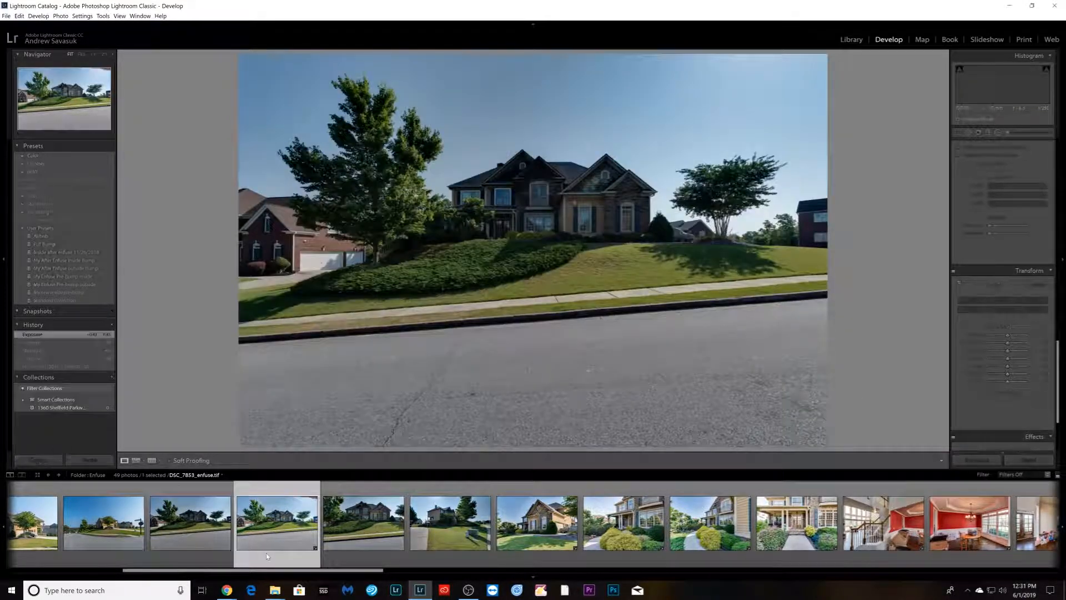
pyautogui.keyDown('shift'); pyautogui.click(521, 556); pyautogui.keyUp('shift')
pyautogui.keyDown('ctrl'); pyautogui.click(523, 555); pyautogui.keyUp('ctrl')
pyautogui.click(974, 460)
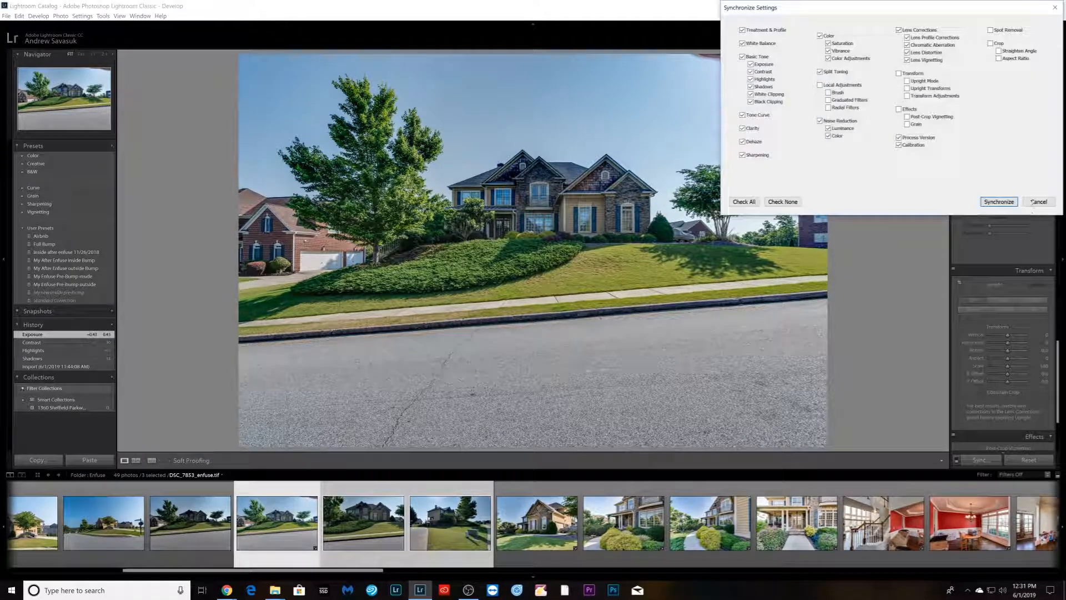
pyautogui.click(997, 204)
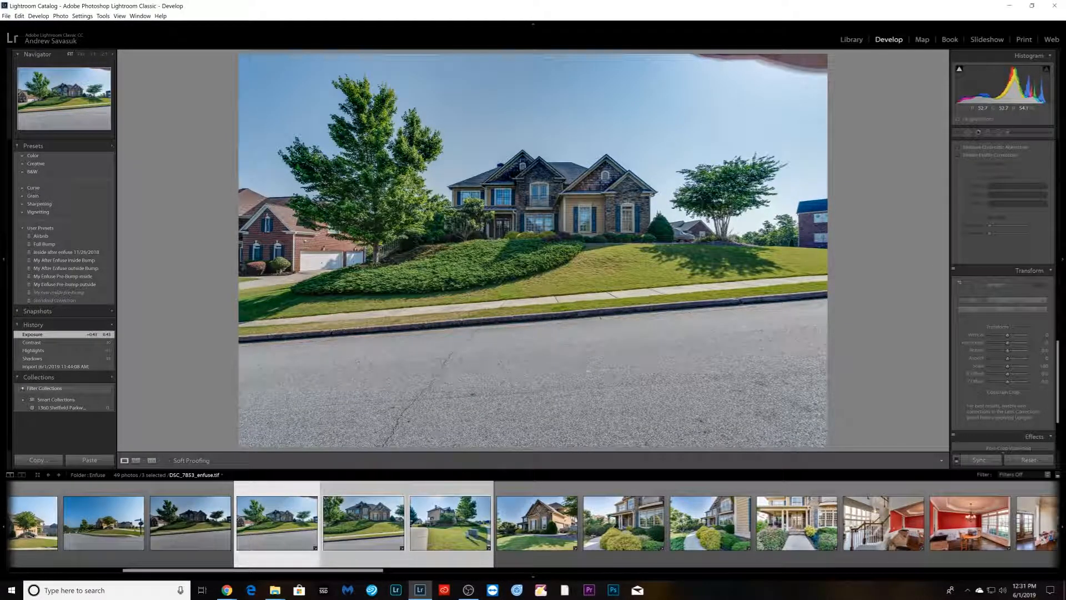
# - Crop DSC_7853 by trimming the top and bottom edges to remove the warped corner and excess road
pyautogui.press('r')
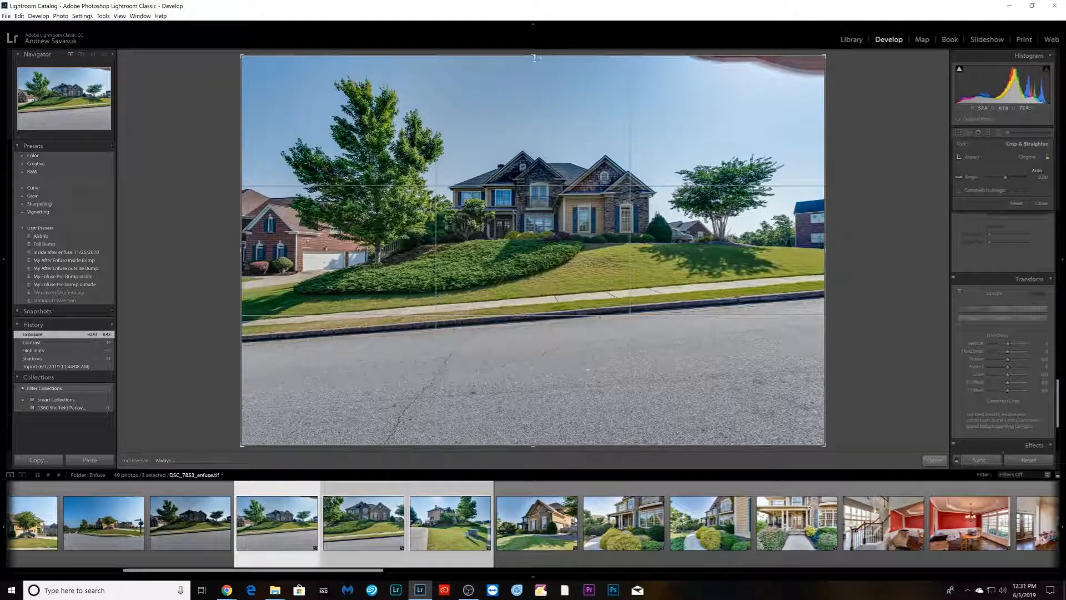
pyautogui.moveTo(535, 57); pyautogui.dragTo(535, 68)
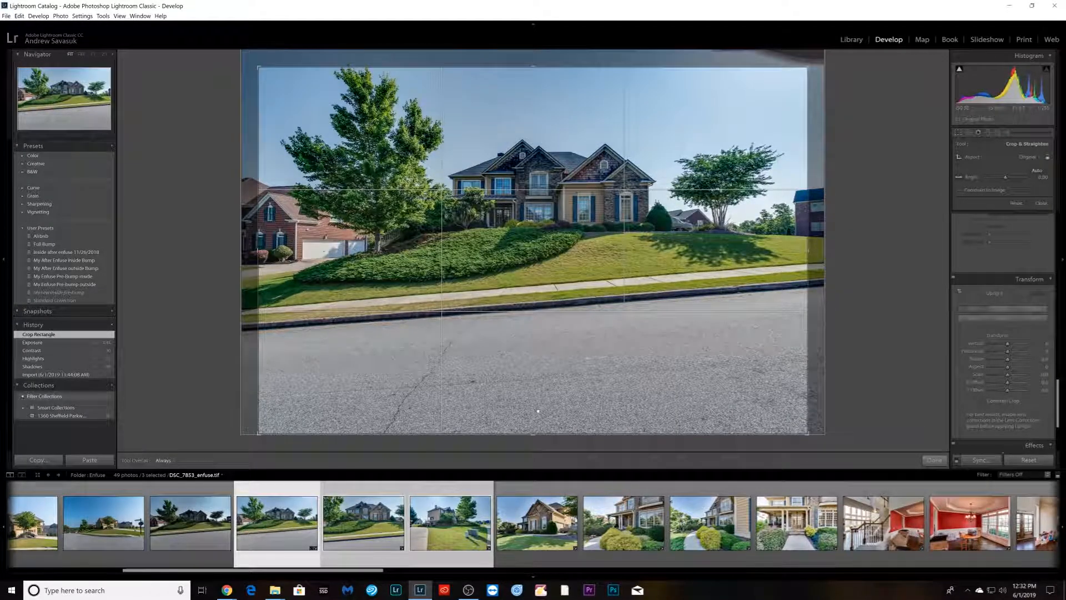
pyautogui.click(539, 404)
pyautogui.moveTo(536, 434); pyautogui.dragTo(544, 394)
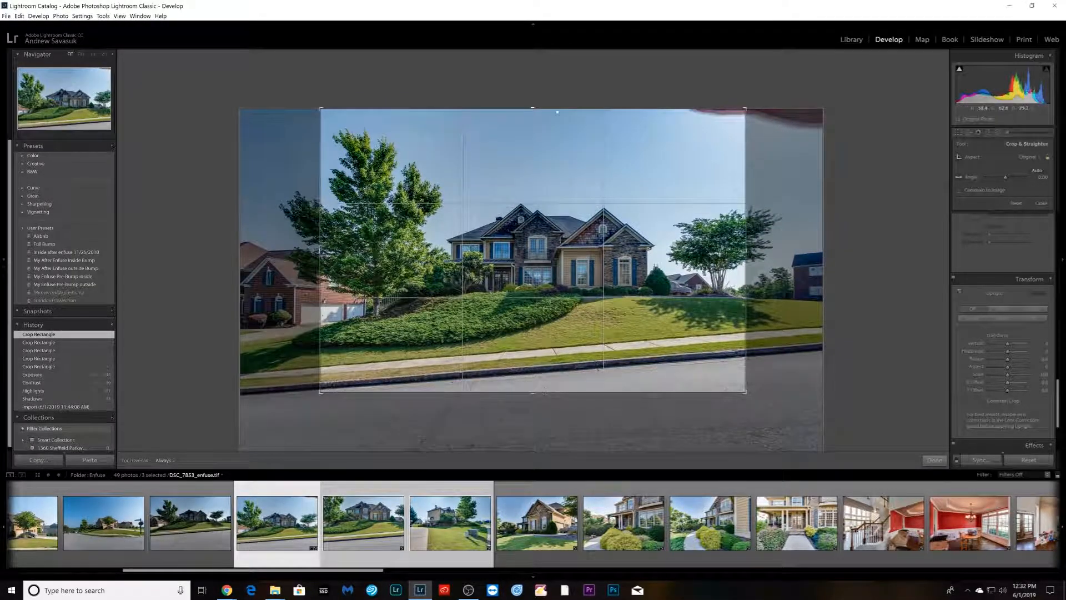
pyautogui.moveTo(546, 108); pyautogui.dragTo(546, 115)
pyautogui.press('Return')
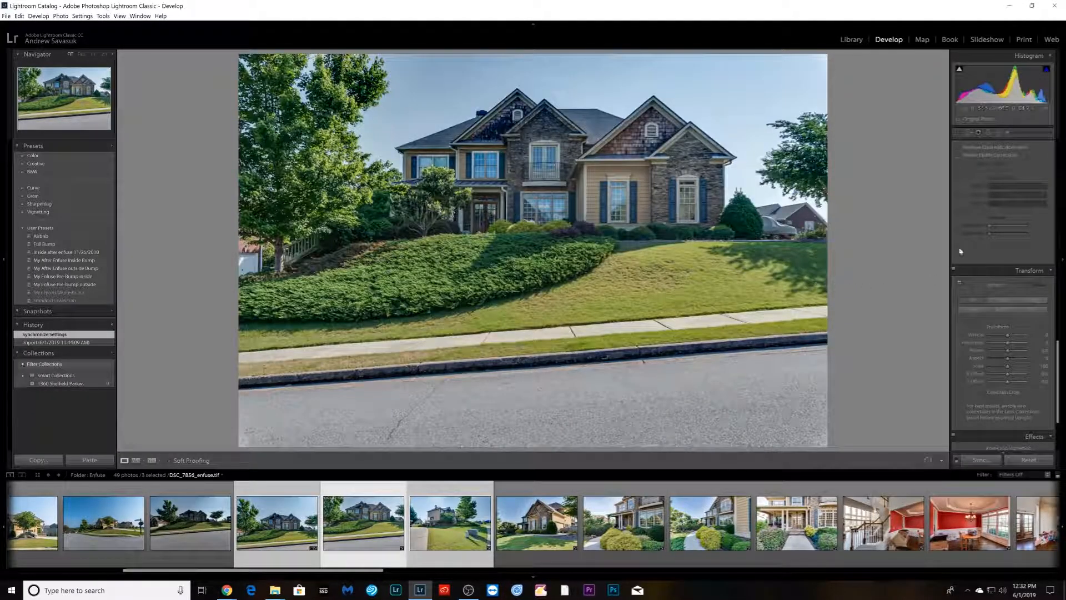
# - Apply an Upright correction to DSC_7856
pyautogui.click(1006, 309)
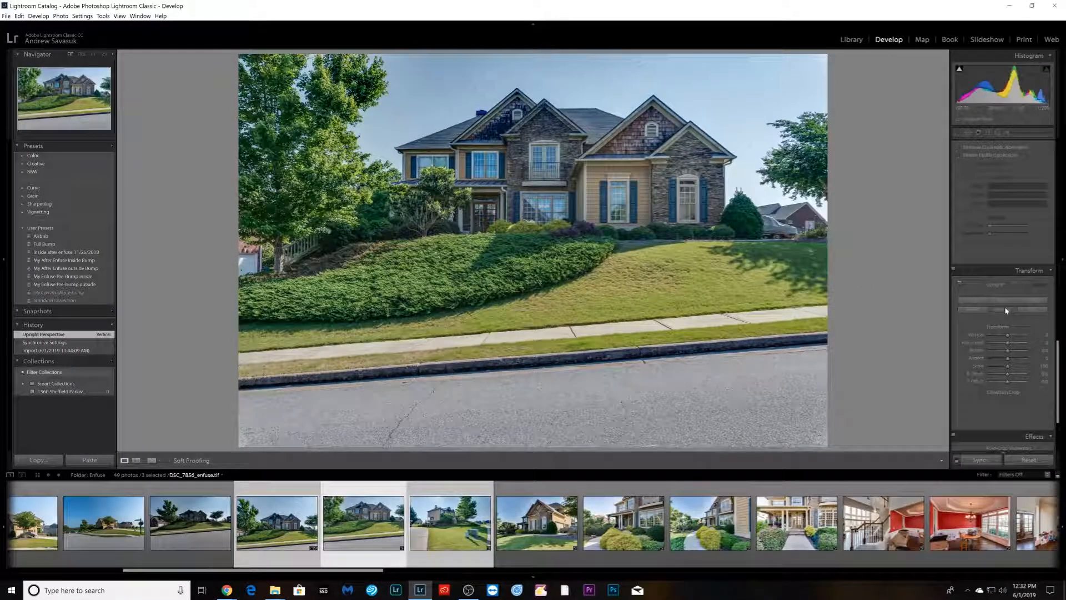
# - Move to DSC_7859, apply an Upright correction, and crop it by trimming the top and bottom edges
pyautogui.press('Right')
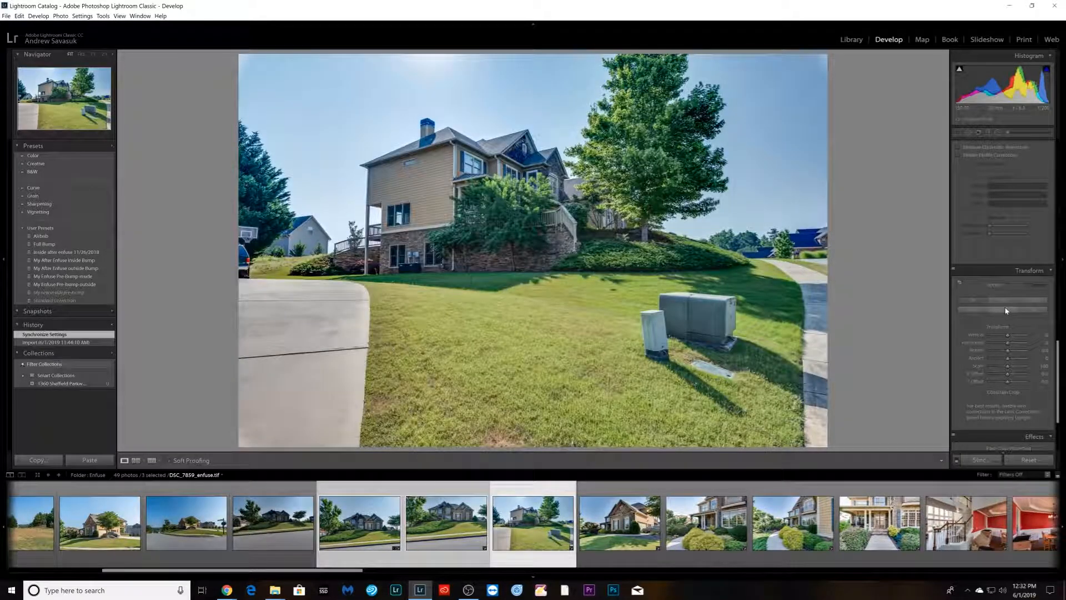
pyautogui.click(1005, 310)
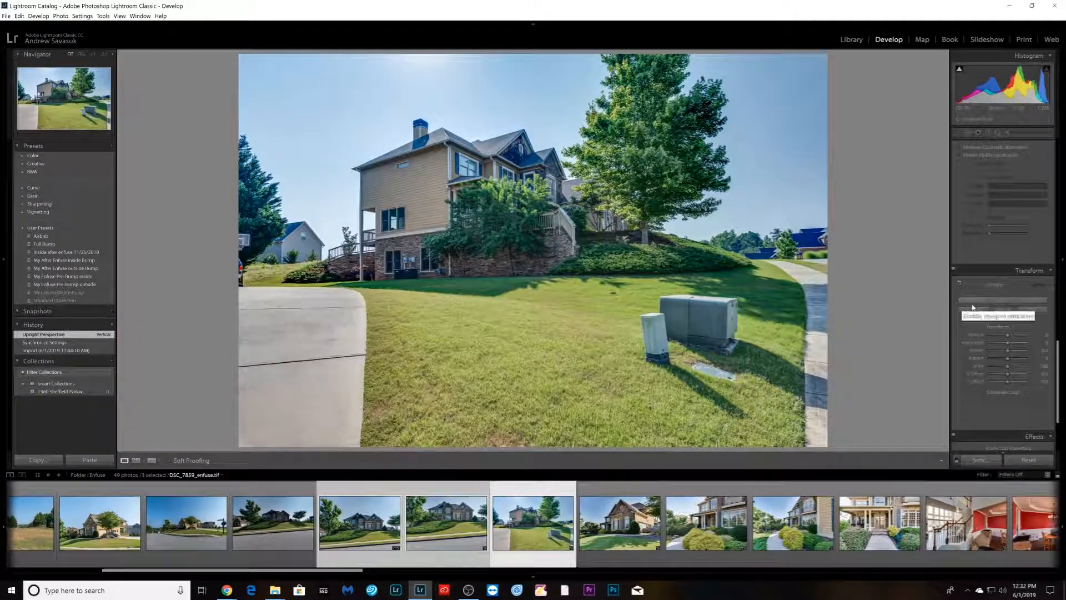
pyautogui.press('r')
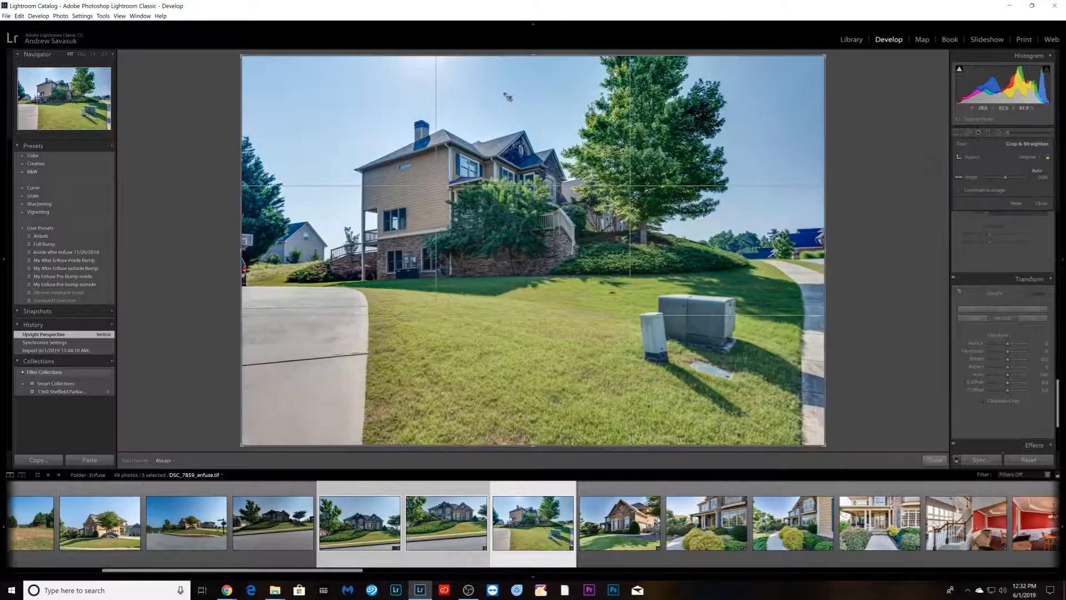
pyautogui.moveTo(550, 55); pyautogui.dragTo(549, 62)
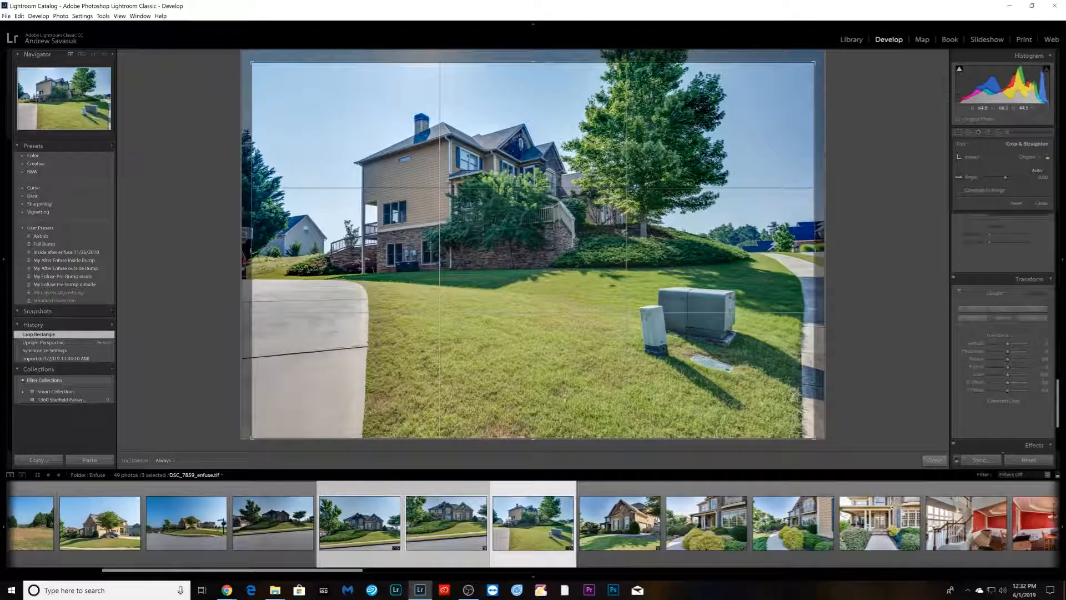
pyautogui.moveTo(553, 437); pyautogui.dragTo(552, 410)
pyautogui.moveTo(552, 340); pyautogui.dragTo(556, 344)
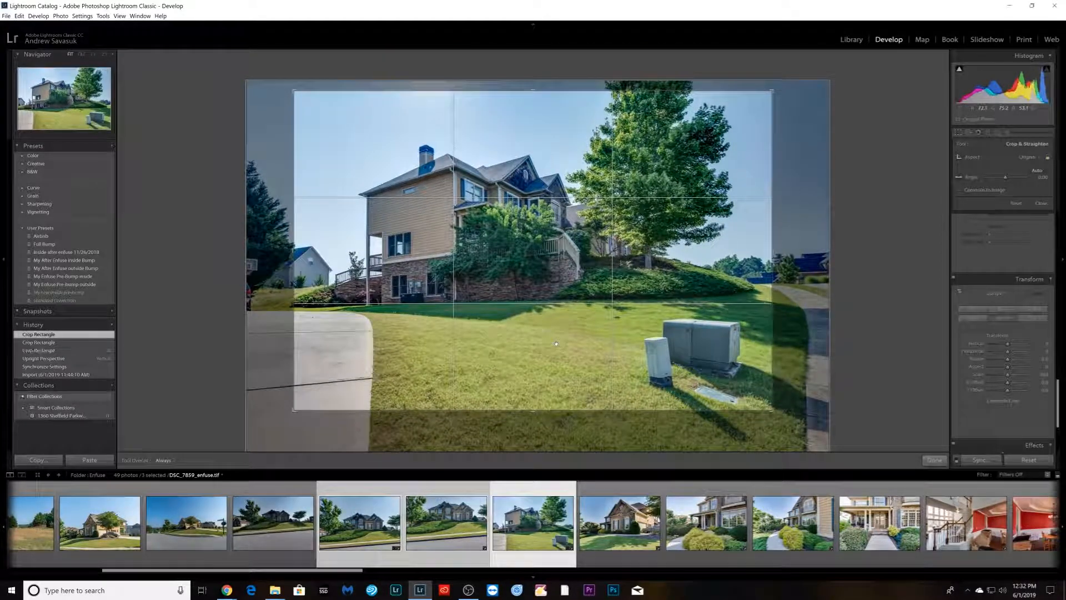
pyautogui.press('Return')
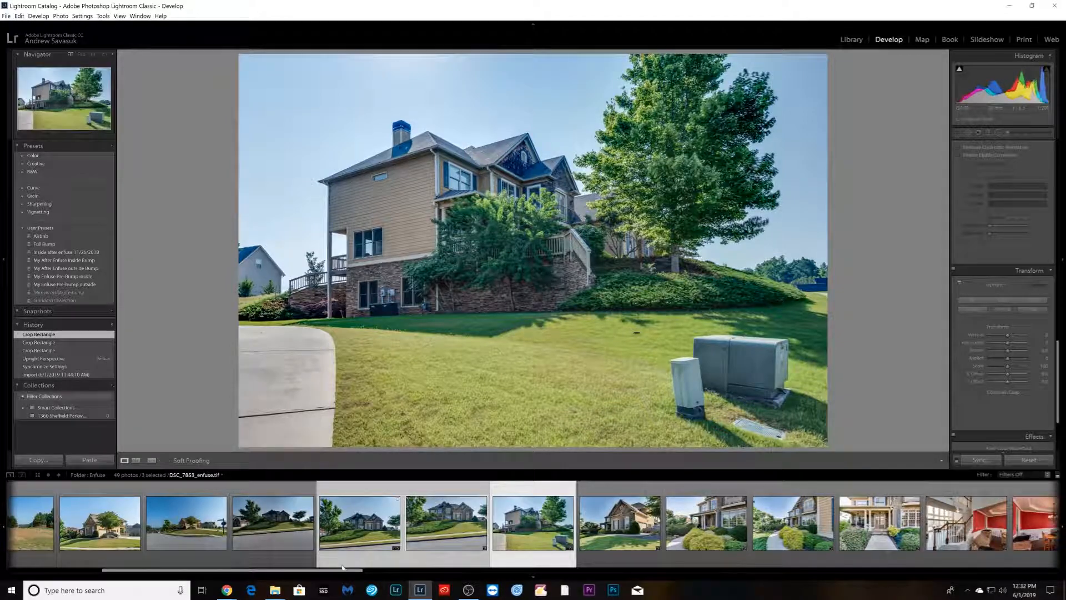
# - Remove DSC_7850 from the catalog without deleting it from disk
pyautogui.click(239, 558)
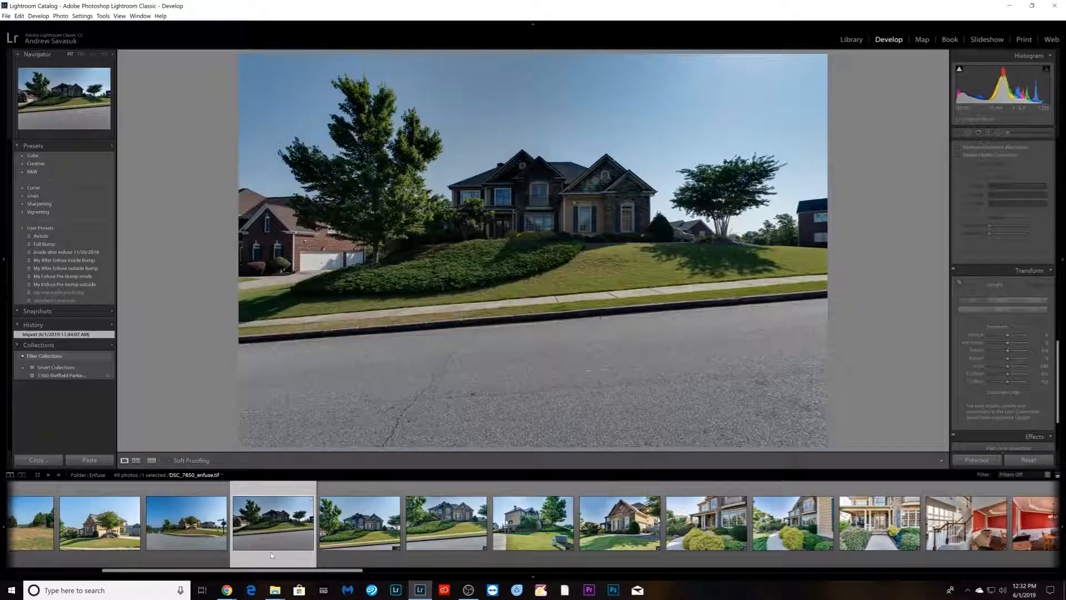
pyautogui.rightClick(271, 552)
pyautogui.click(296, 535)
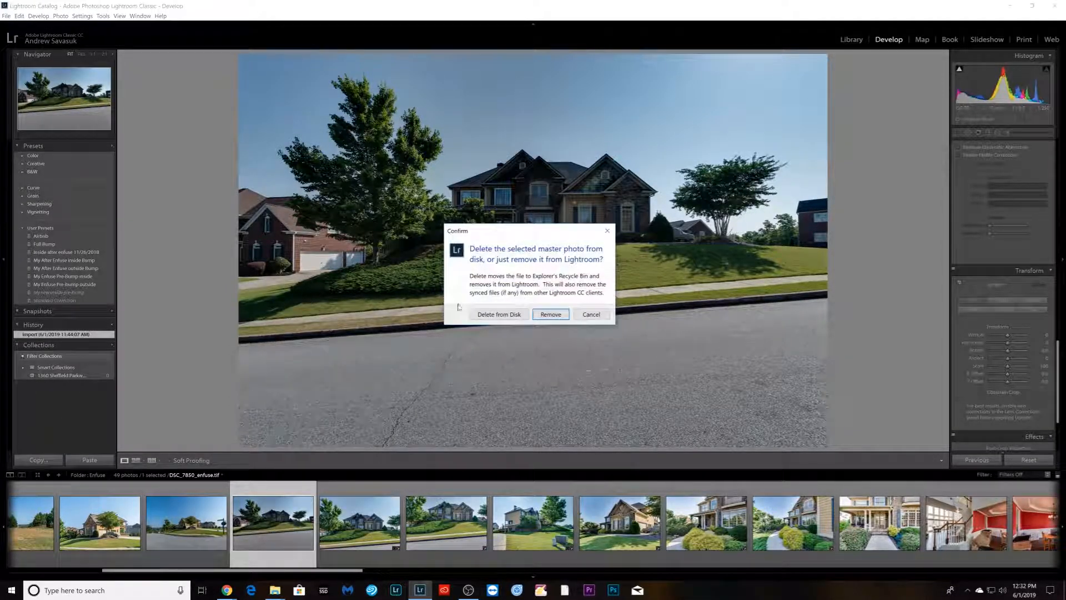
pyautogui.click(551, 314)
# - Browse through the filmstrip to review the remaining blended images
pyautogui.scroll(-10, 834, 544)
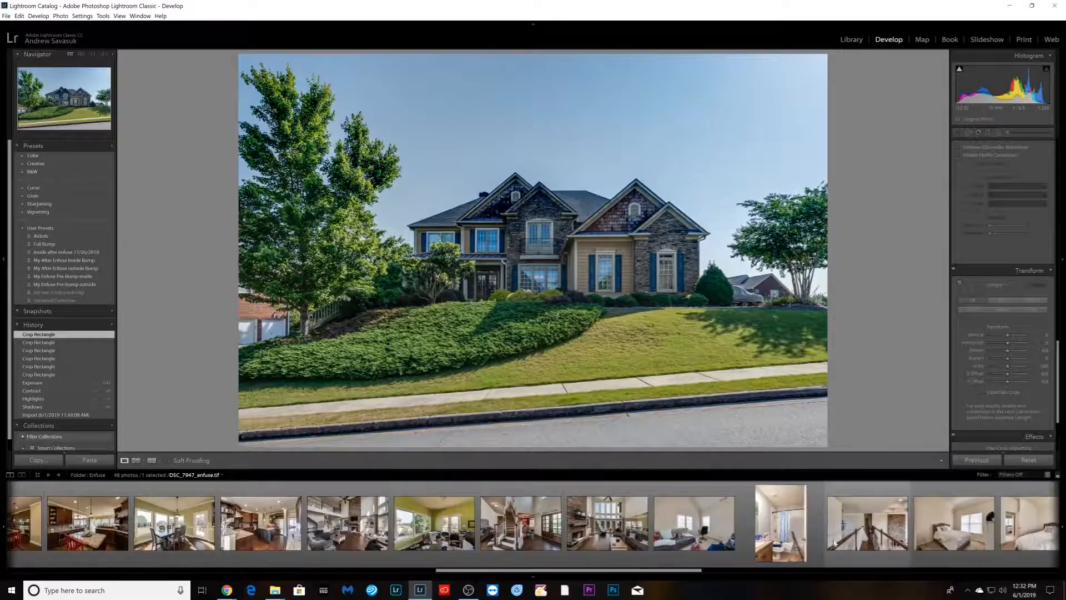
pyautogui.scroll(10, 834, 544)
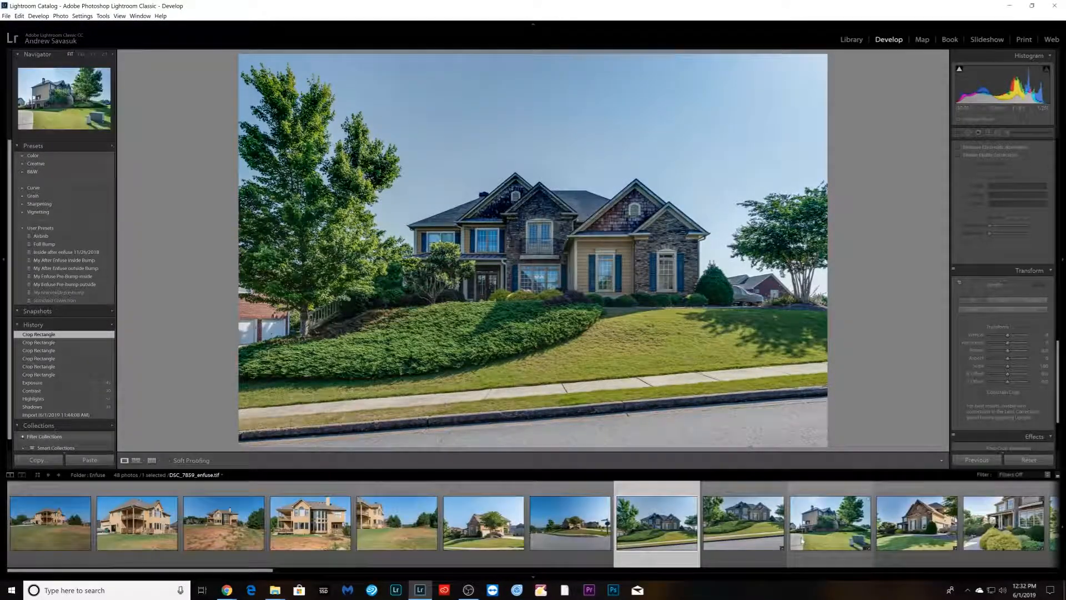
pyautogui.click(84, 527)
pyautogui.scroll(-10, 88, 529)
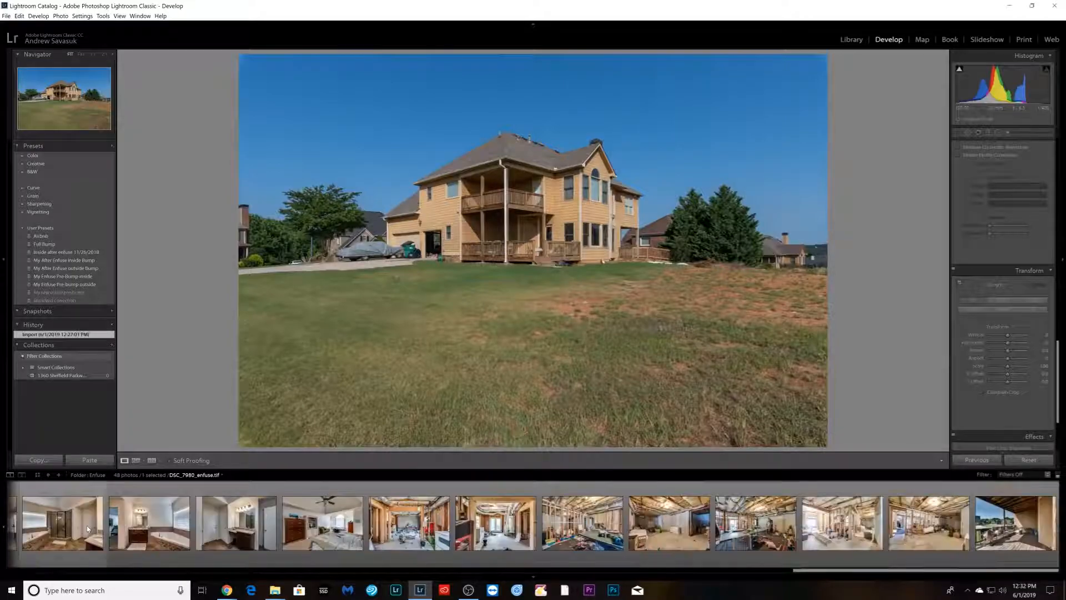
pyautogui.click(987, 547)
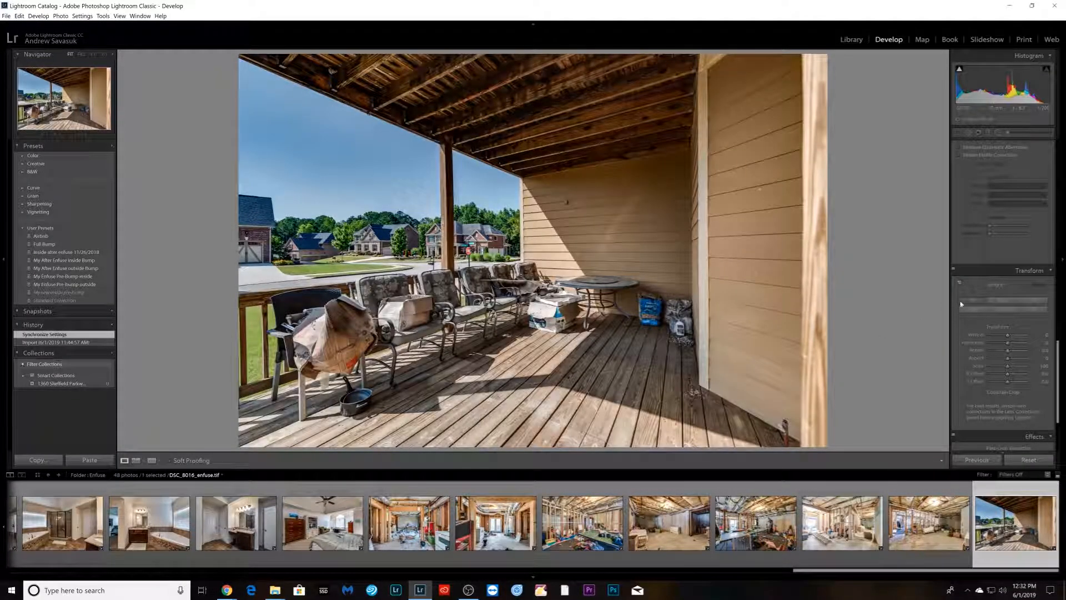
pyautogui.scroll(10, 980, 289)
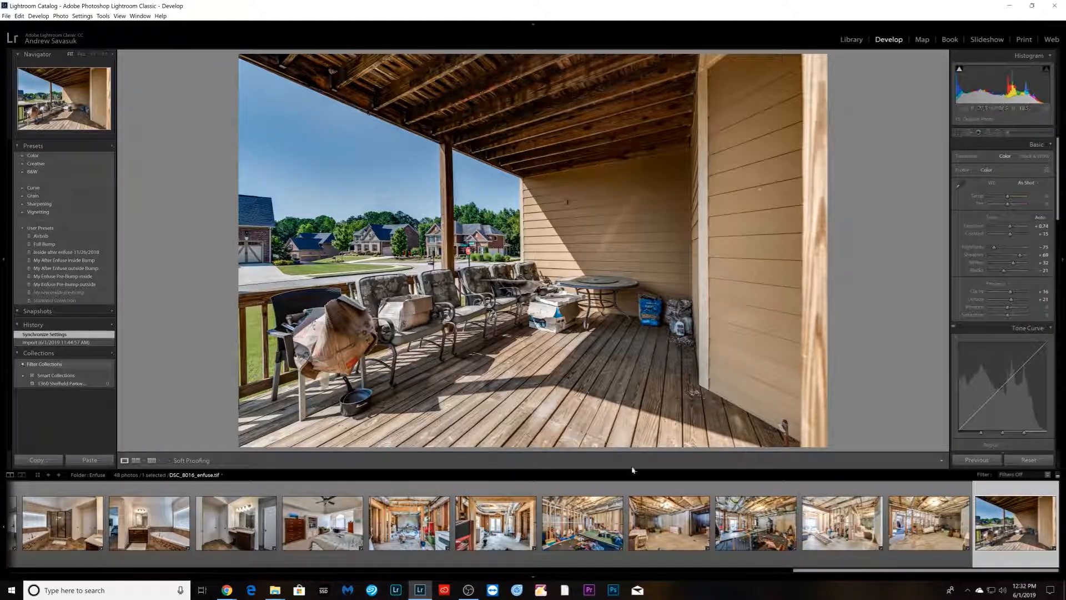
# - Apply an Upright correction to the living-room image DSC_7932-Edit
pyautogui.moveTo(933, 574); pyautogui.dragTo(544, 595)
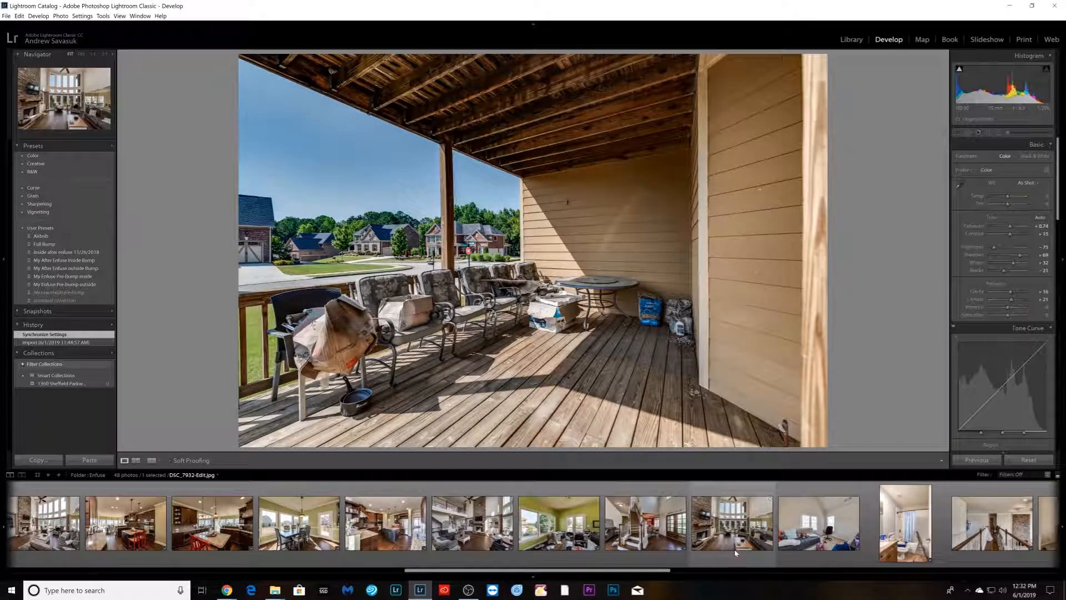
pyautogui.moveTo(663, 572); pyautogui.dragTo(637, 572)
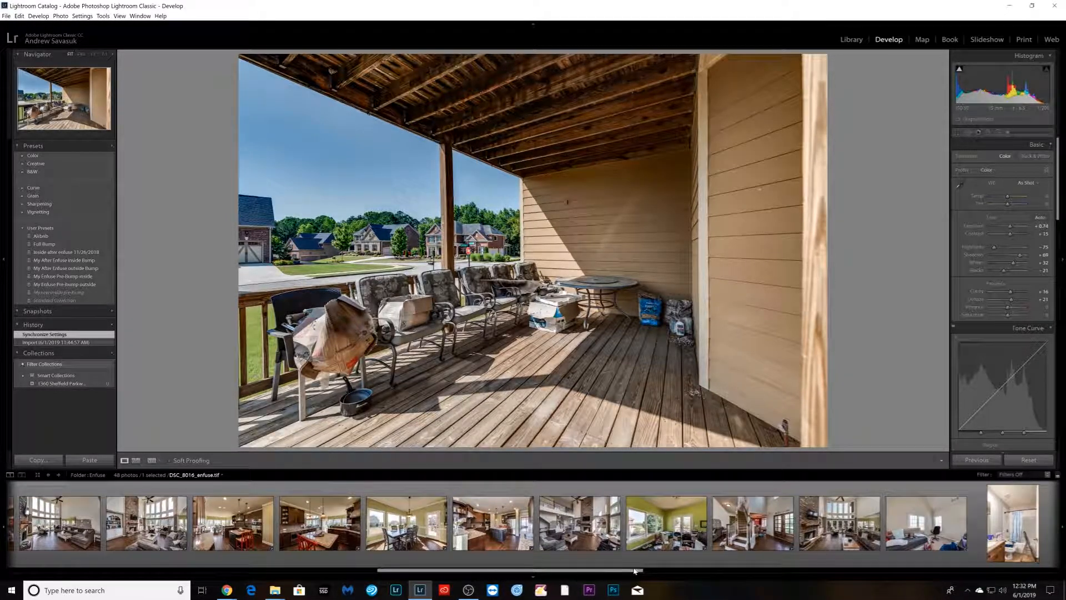
pyautogui.click(814, 553)
pyautogui.scroll(-10, 994, 327)
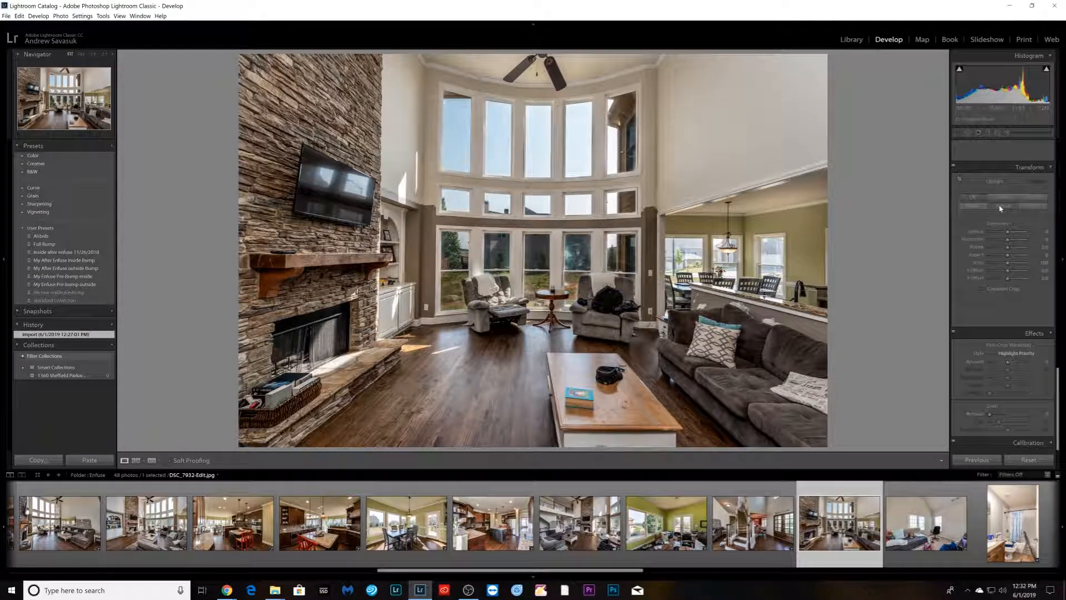
pyautogui.click(1001, 208)
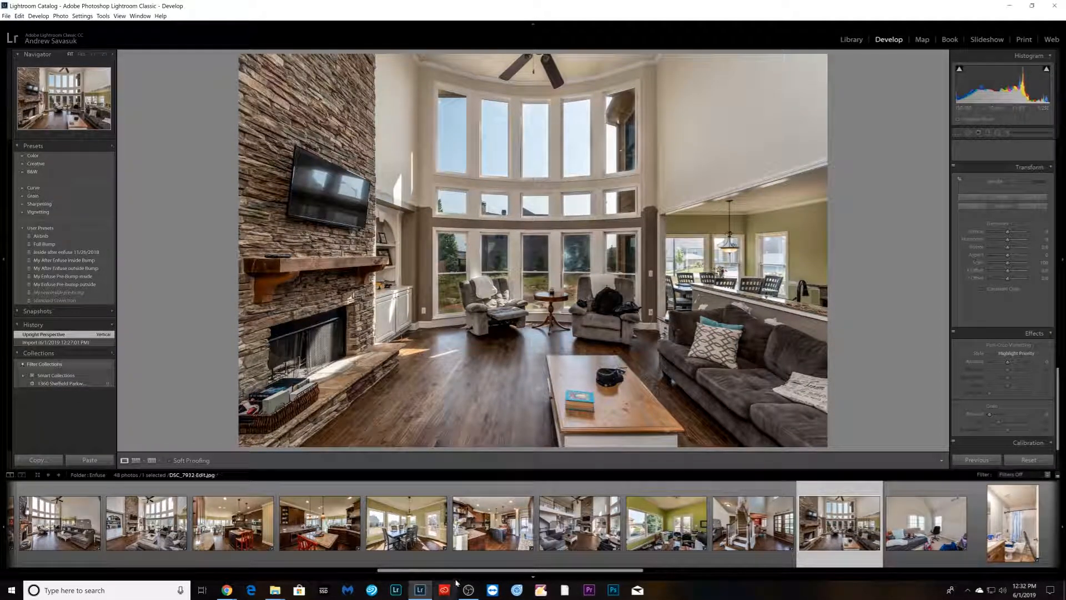
# - Select all 48 photos in the filmstrip and try exporting them with the previous export settings
pyautogui.moveTo(499, 570); pyautogui.dragTo(56, 558)
pyautogui.click(56, 557)
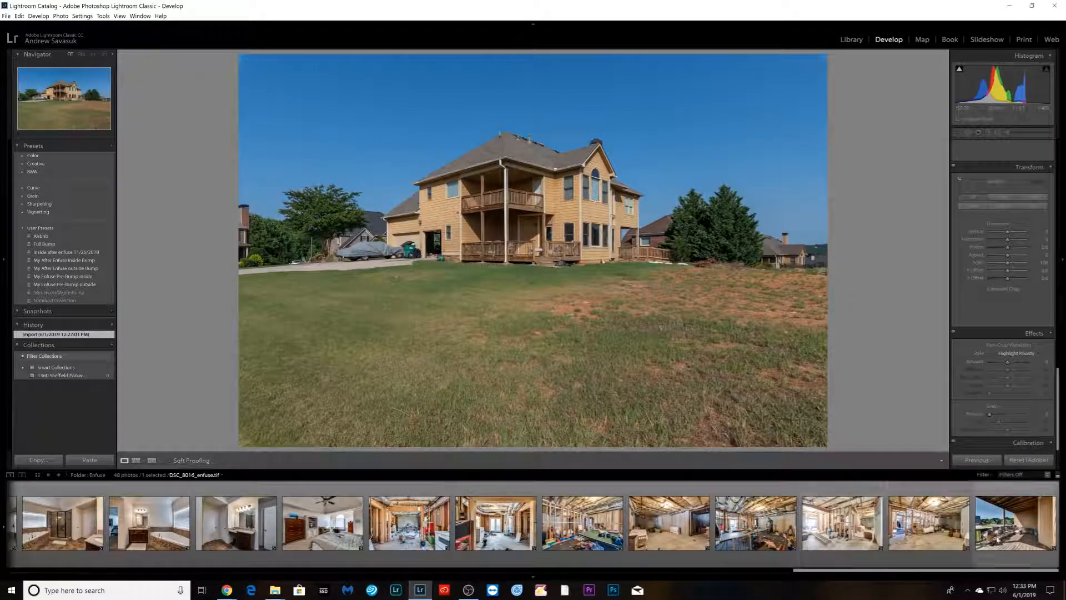
pyautogui.hotkey('ctrl', 'a')
pyautogui.rightClick(648, 525)
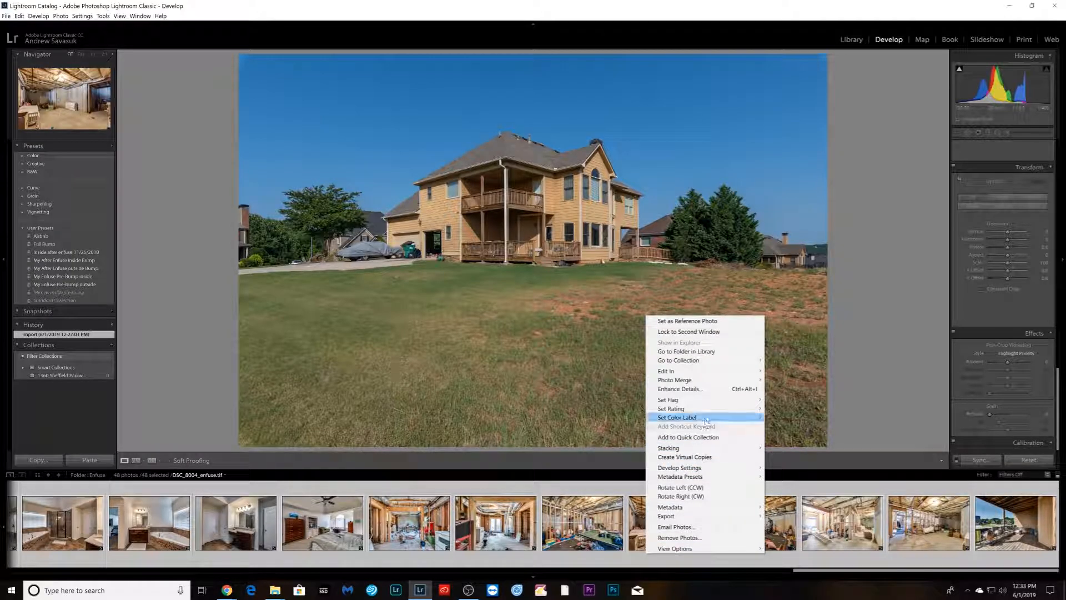
pyautogui.moveTo(713, 519)
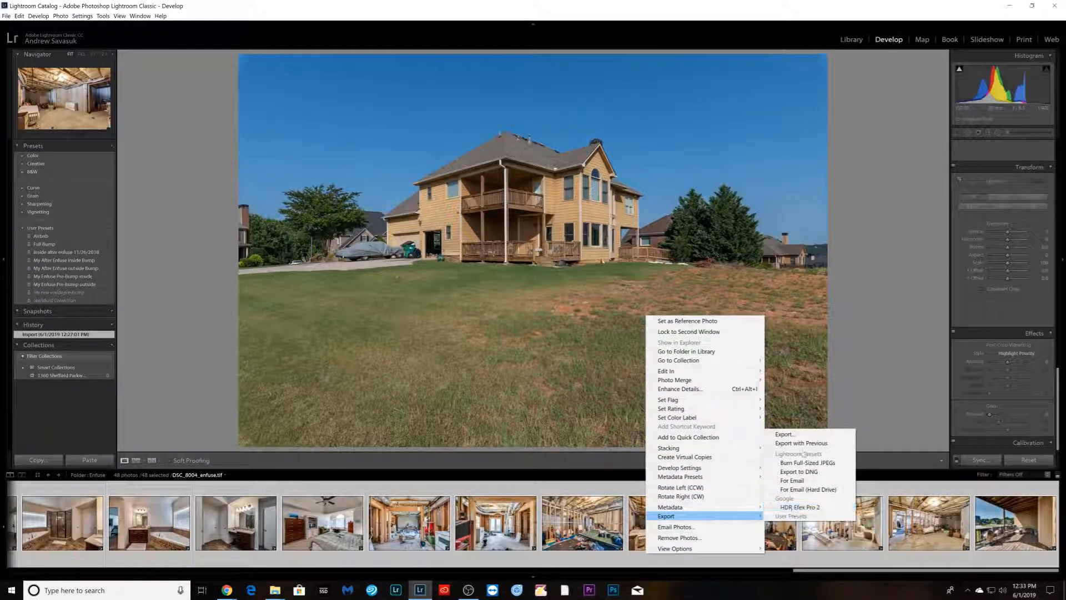
pyautogui.click(797, 441)
pyautogui.click(661, 356)
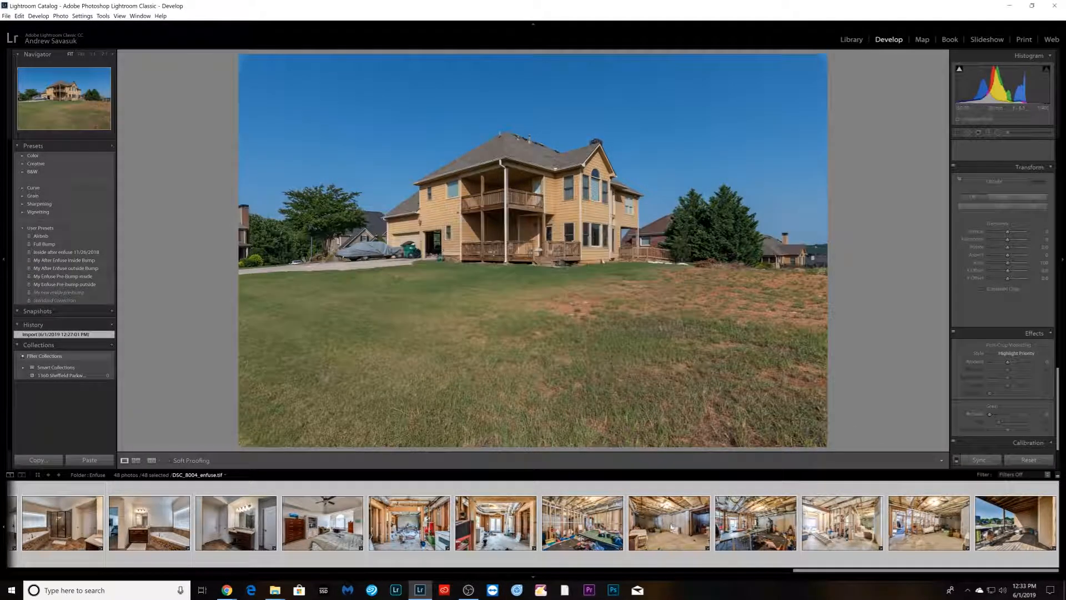
# - Export all photos as JPEGs into an mls subfolder beside the originals, resized to 2048 x 1536, sharpened for screen, limited to 2400 K
pyautogui.rightClick(670, 524)
pyautogui.moveTo(722, 489)
pyautogui.click(805, 491)
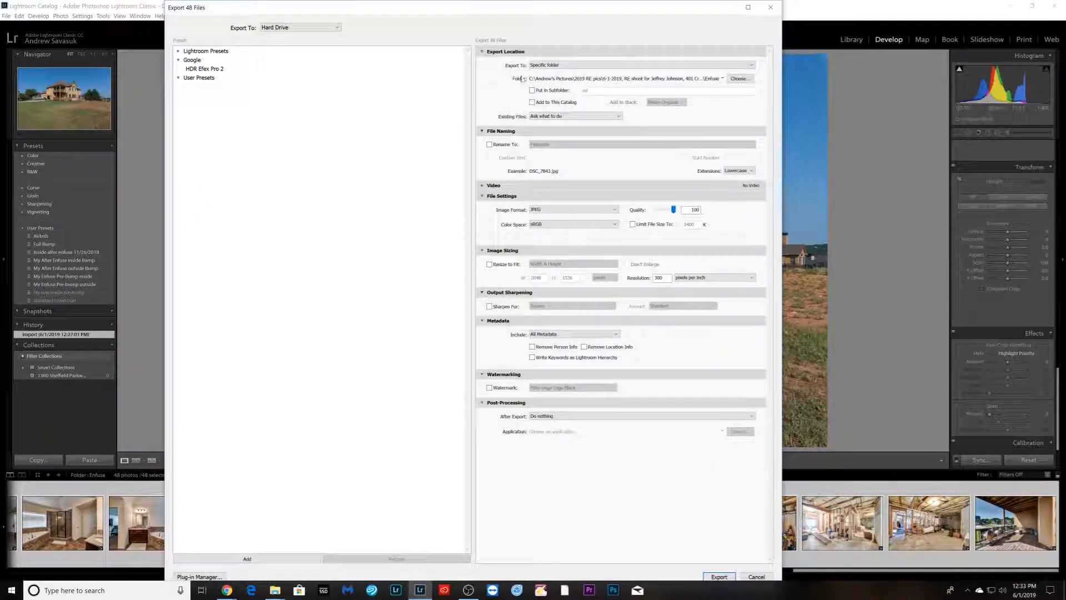
pyautogui.click(535, 91)
pyautogui.click(548, 67)
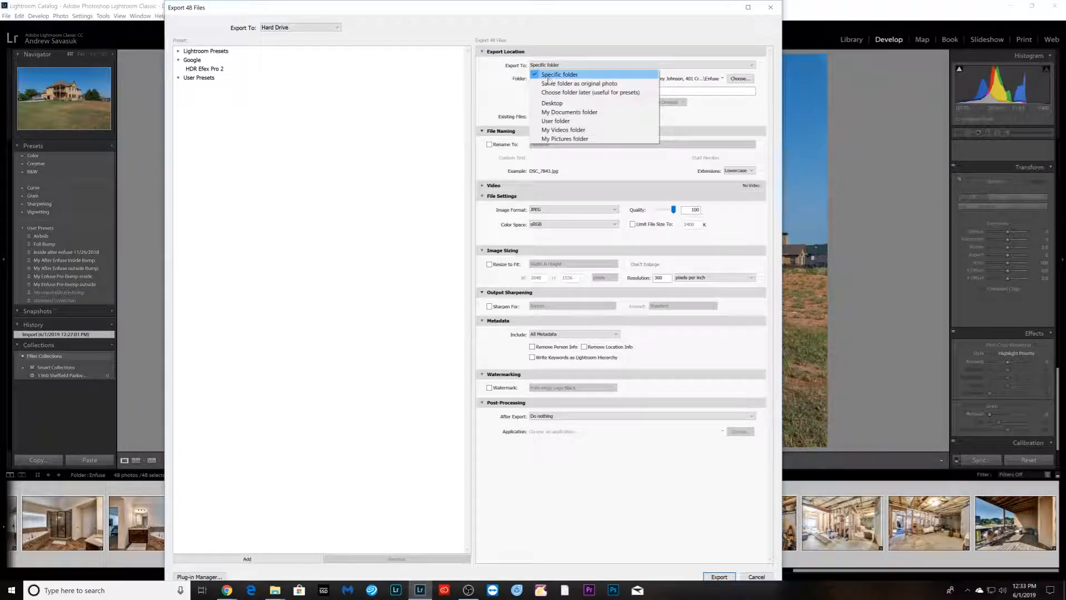
pyautogui.click(561, 81)
pyautogui.click(489, 264)
pyautogui.click(490, 307)
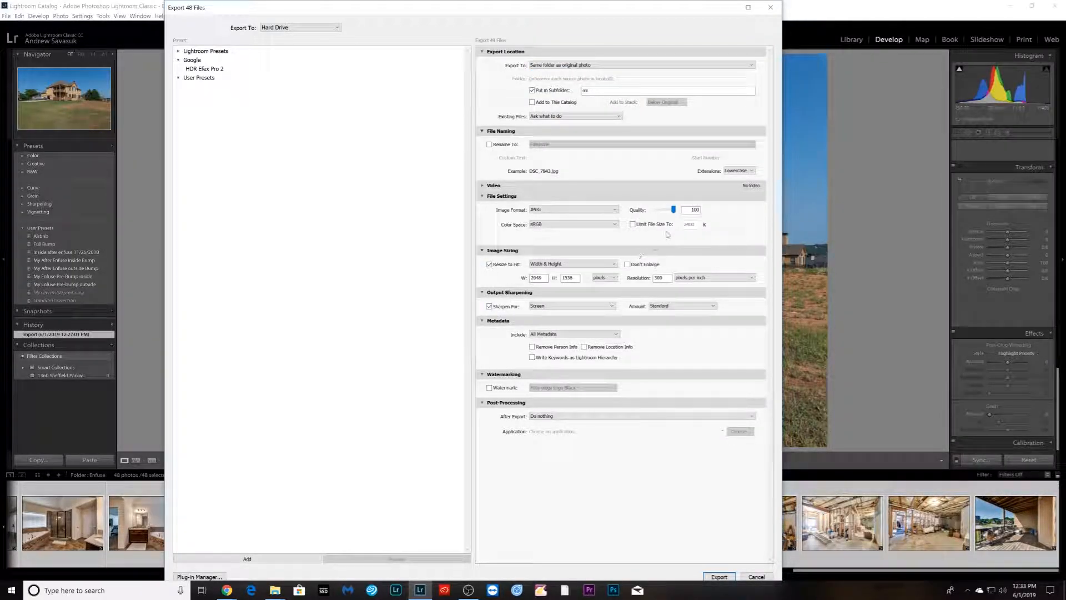
pyautogui.click(633, 224)
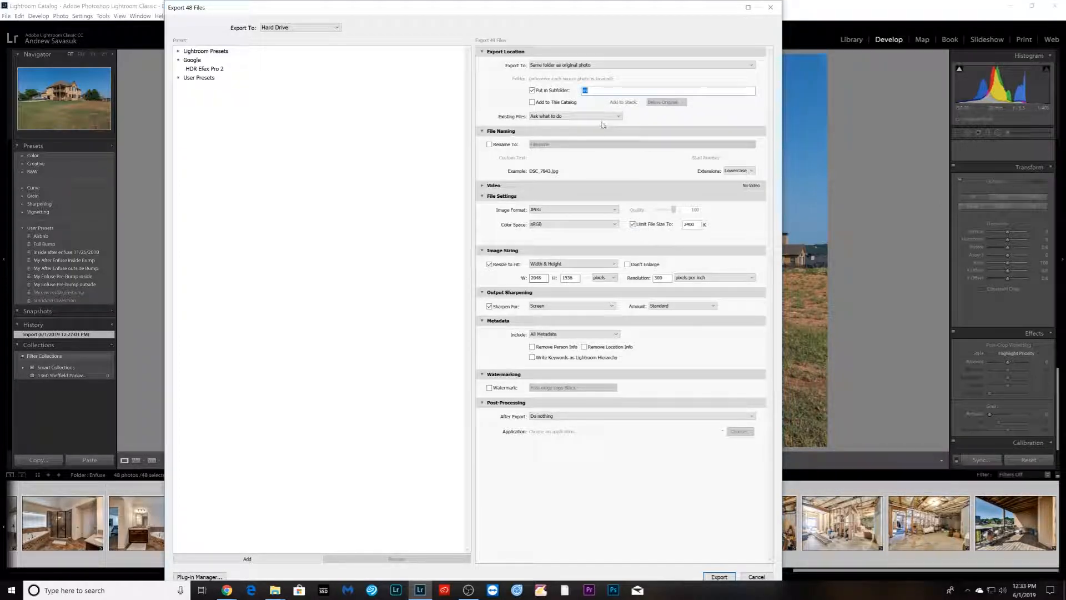
pyautogui.press('Return')
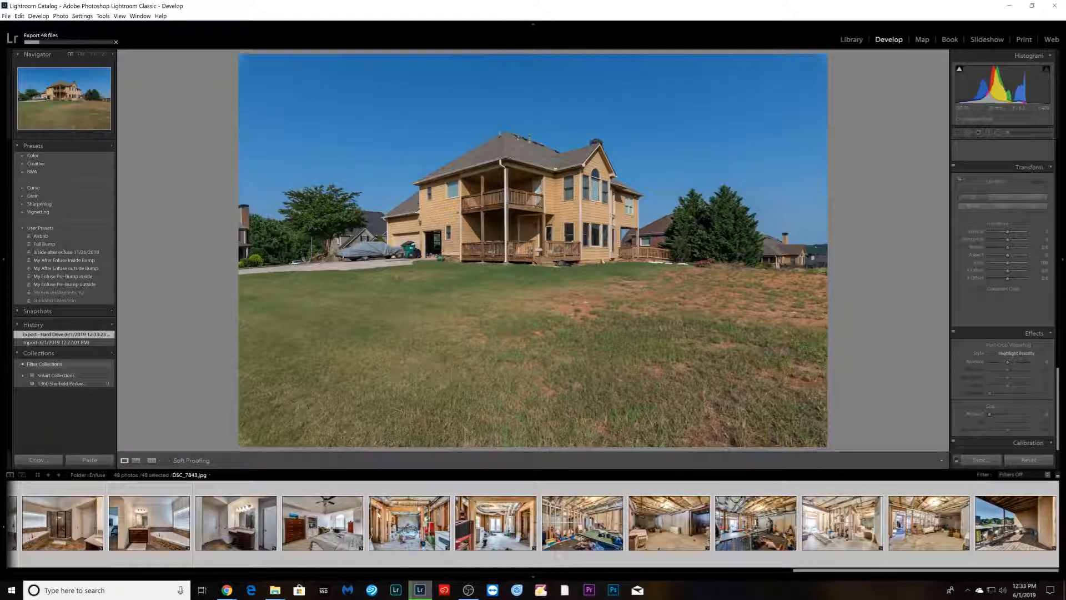
# - Export all photos again into a Print subfolder without resizing, limiting the file size to 8000 K
pyautogui.rightClick(394, 539)
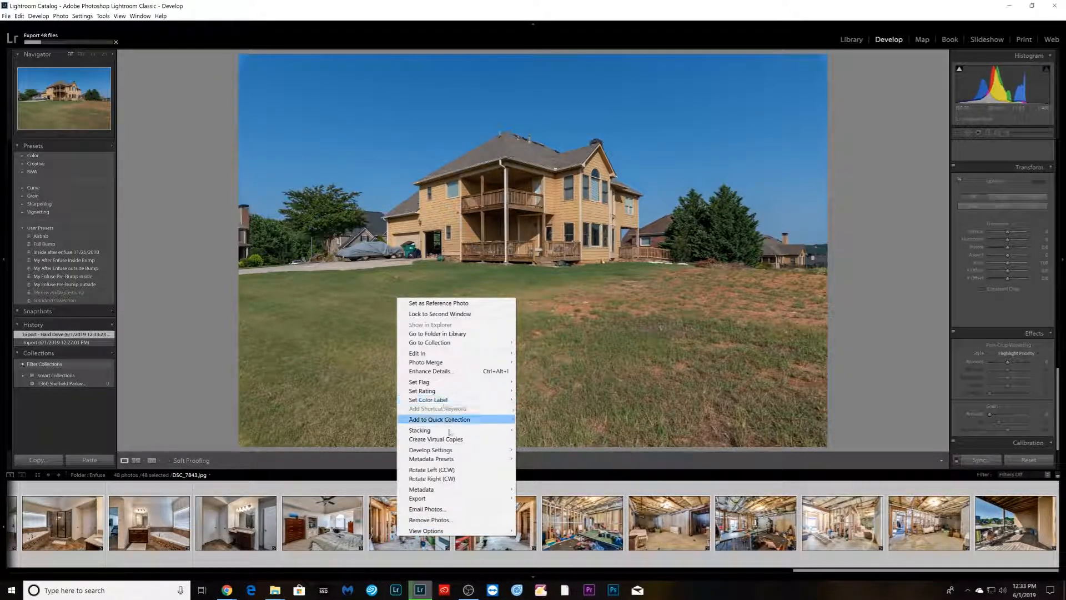
pyautogui.moveTo(464, 498)
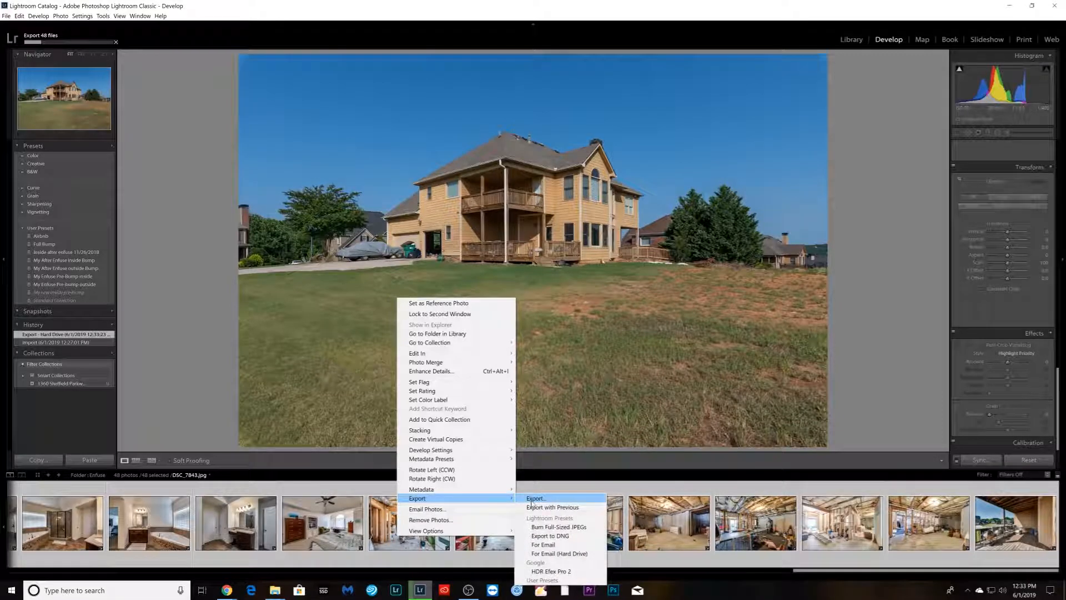
pyautogui.click(544, 498)
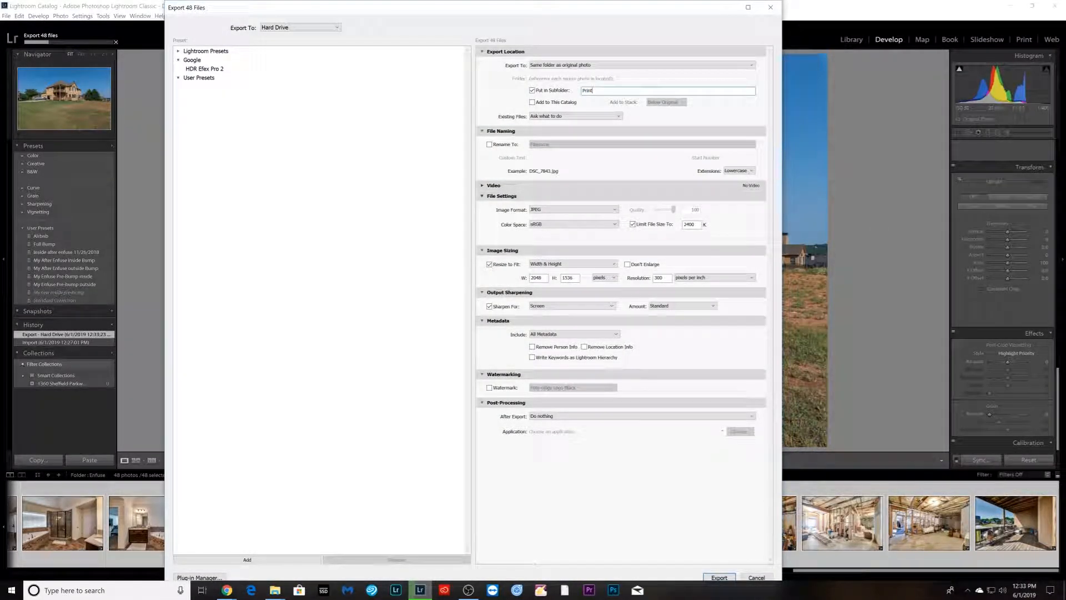
pyautogui.click(689, 225)
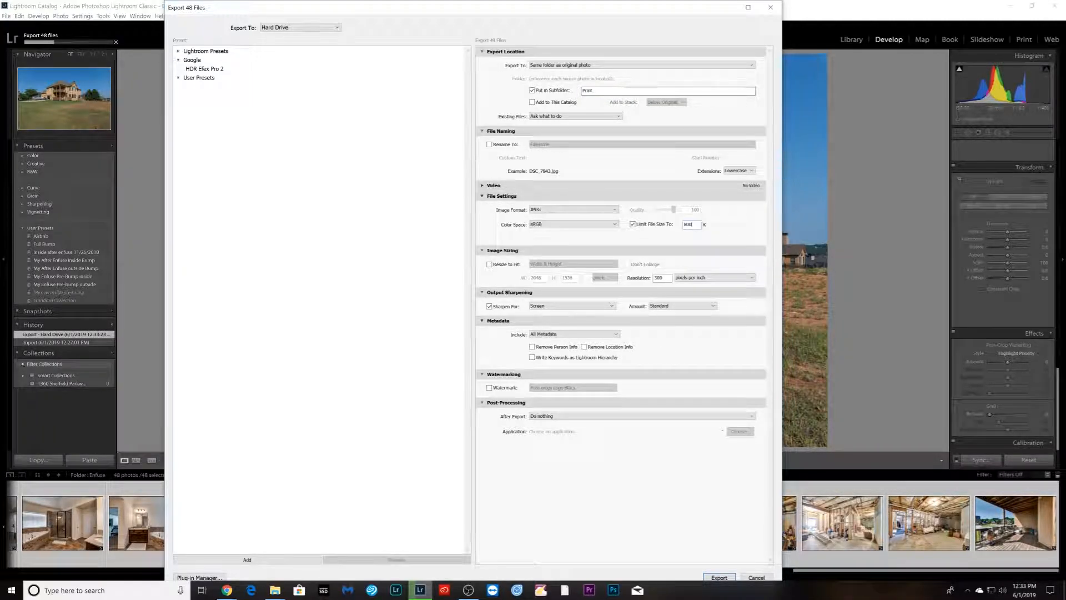
pyautogui.write('8000')
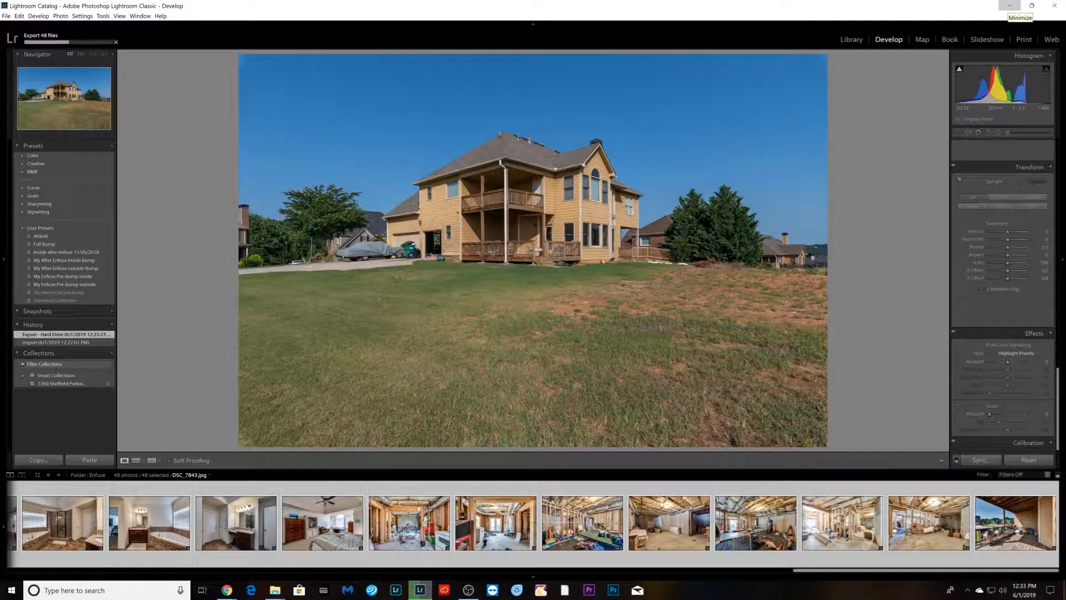
# - Switch to the Wix Photo Albums setup in the browser and accept the album name and date to continue
pyautogui.click(1010, 6)
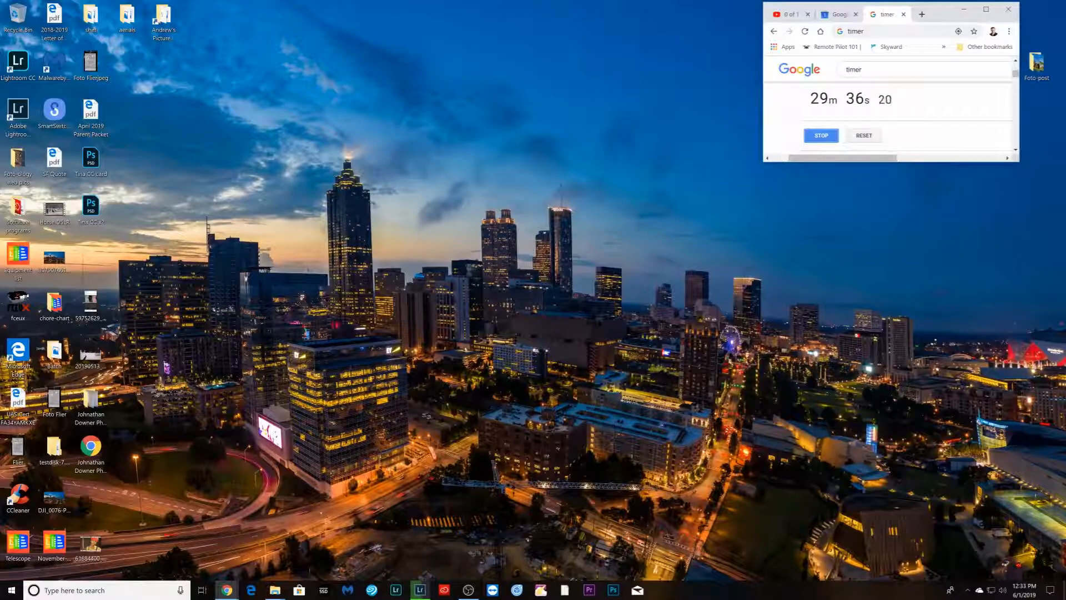
pyautogui.moveTo(1065, 436); pyautogui.dragTo(255, 1)
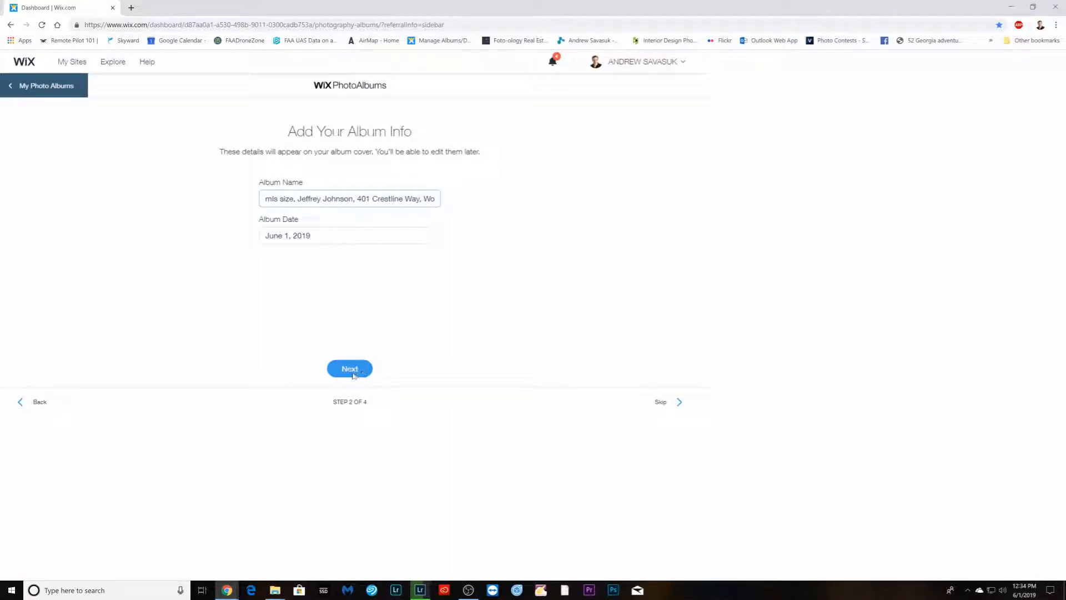
pyautogui.hotkey('ctrl', 'a')
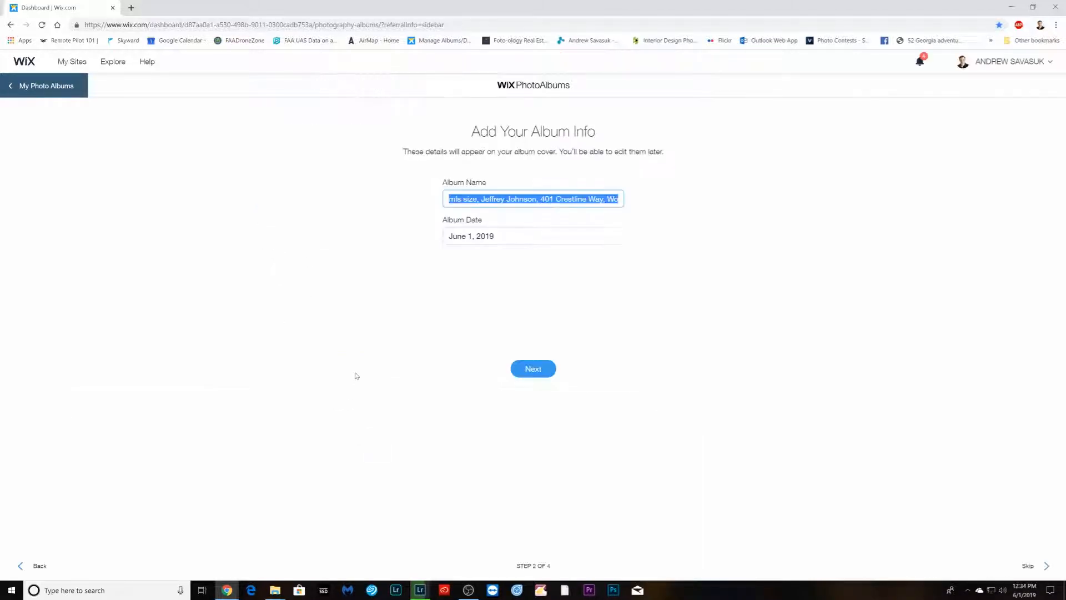
pyautogui.click(529, 372)
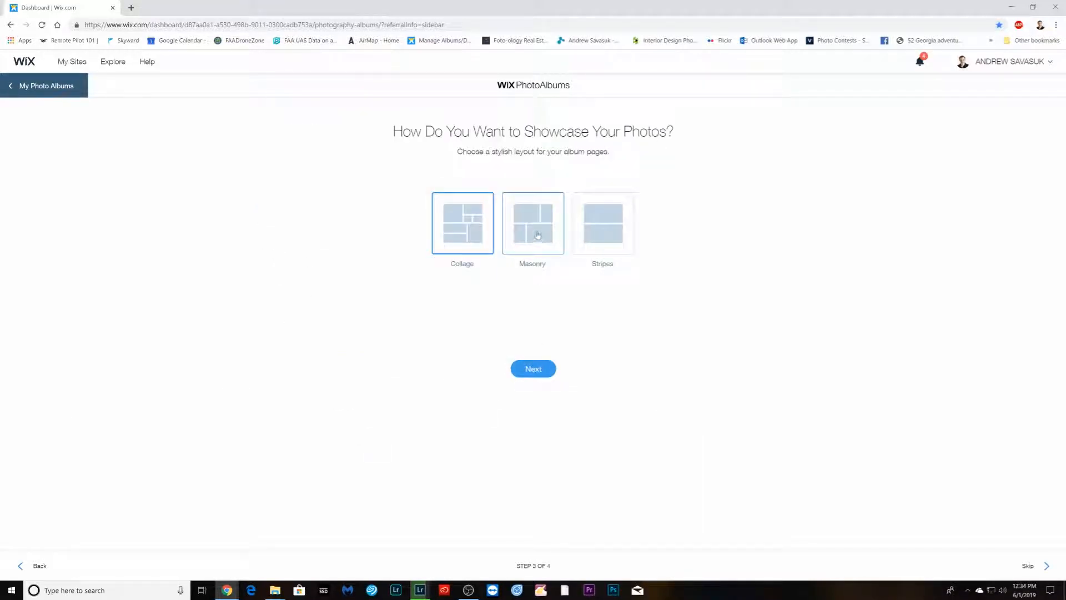
# - Keep the Collage layout and select all photos in the shoot's Enfuse mls folder for upload
pyautogui.click(544, 376)
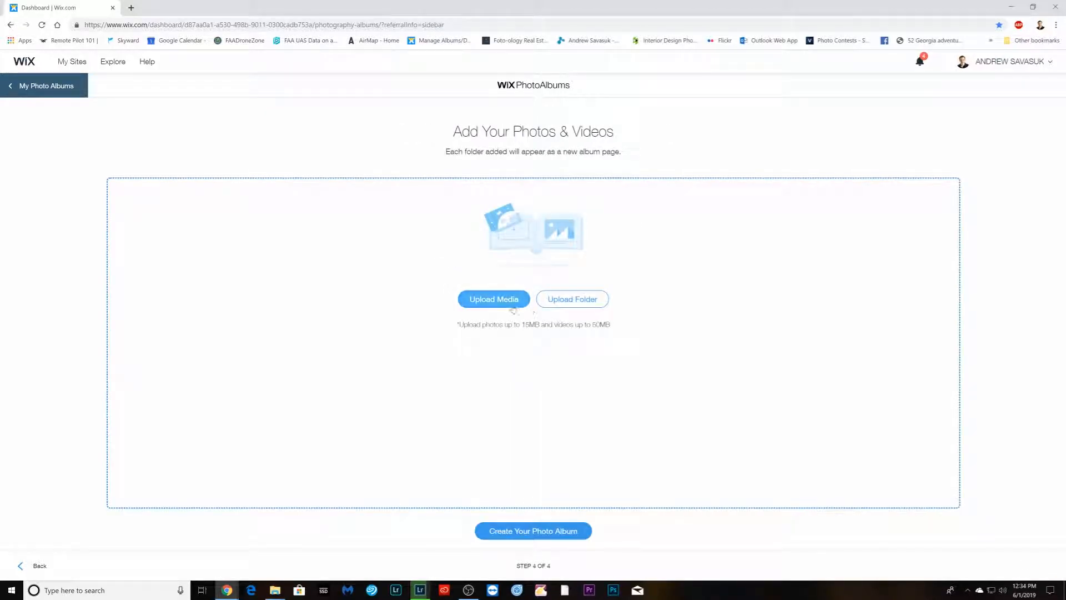
pyautogui.click(506, 301)
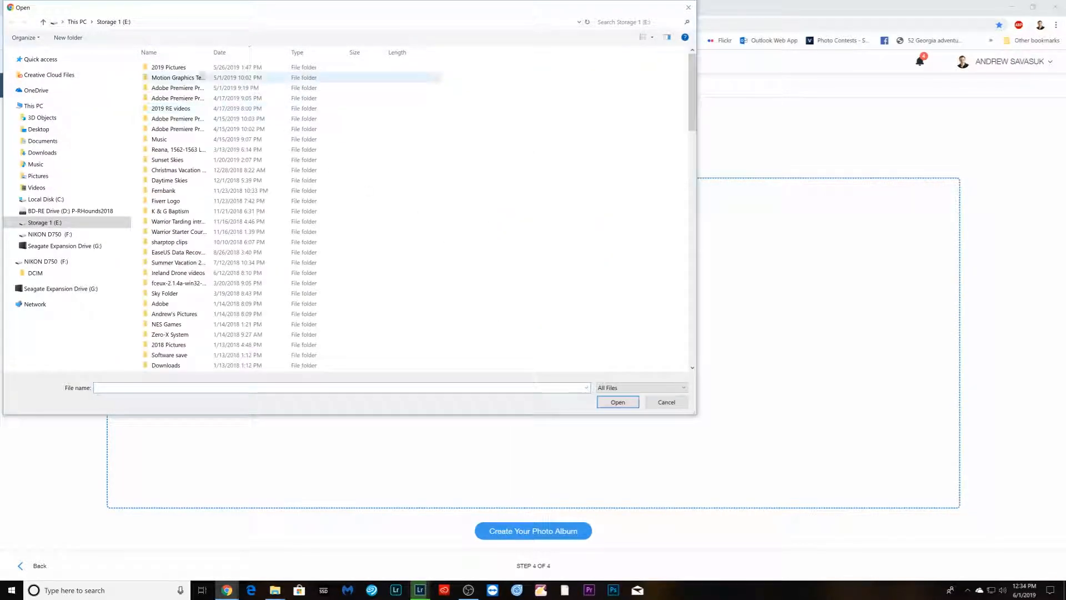
pyautogui.click(39, 131)
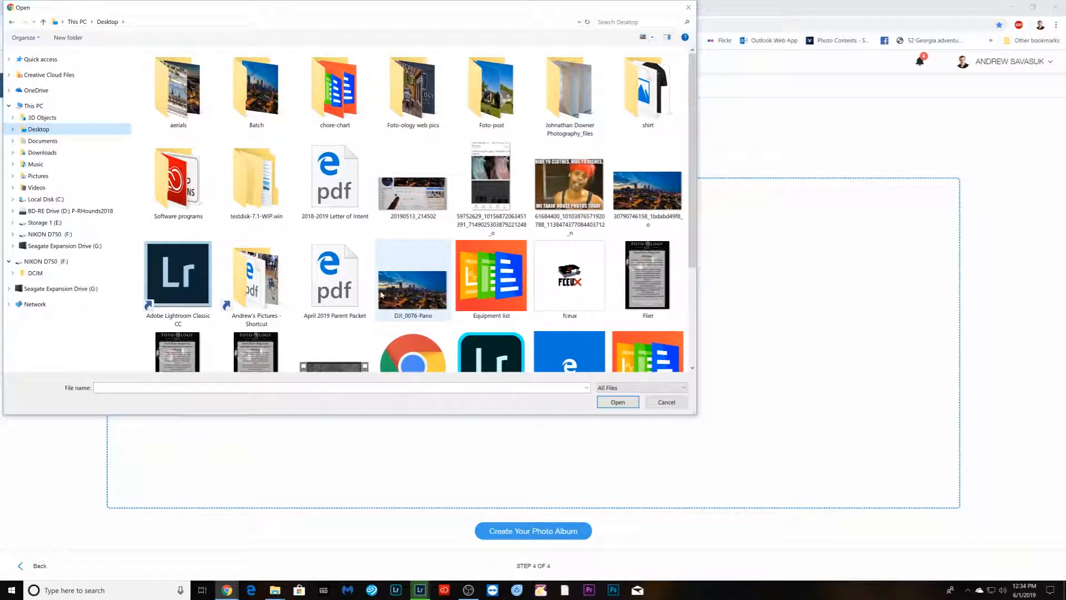
pyautogui.scroll(-2, 301, 196)
pyautogui.doubleClick(233, 121)
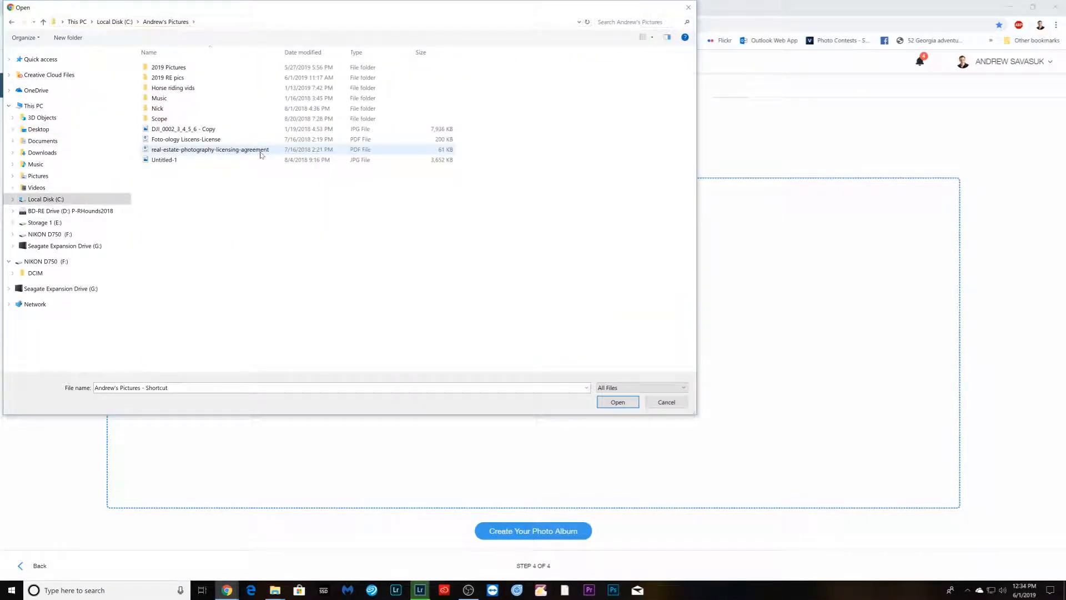
pyautogui.doubleClick(189, 80)
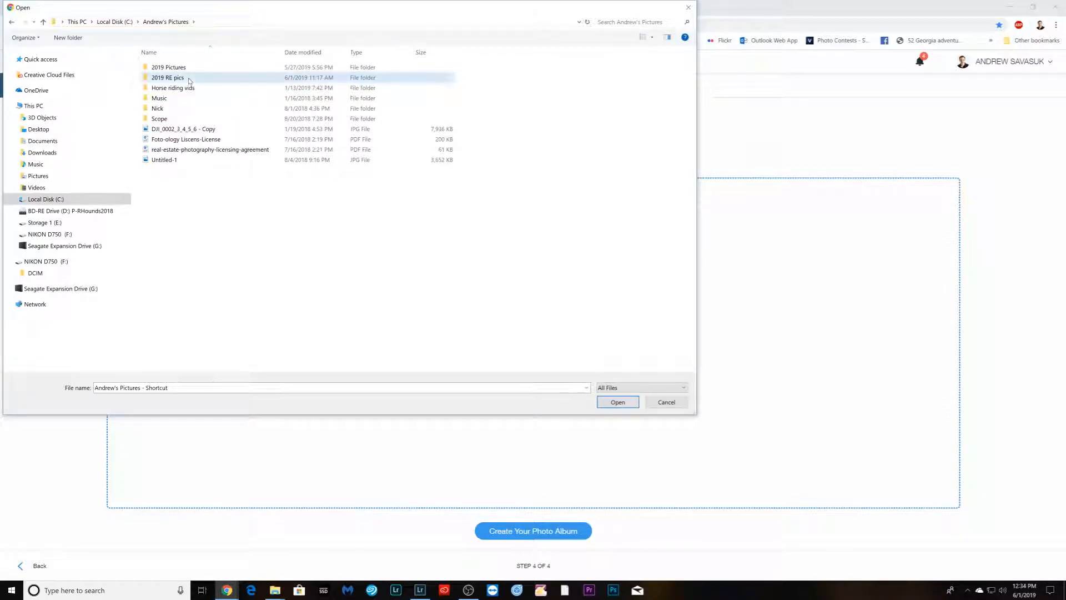
pyautogui.click(218, 141)
pyautogui.doubleClick(218, 141)
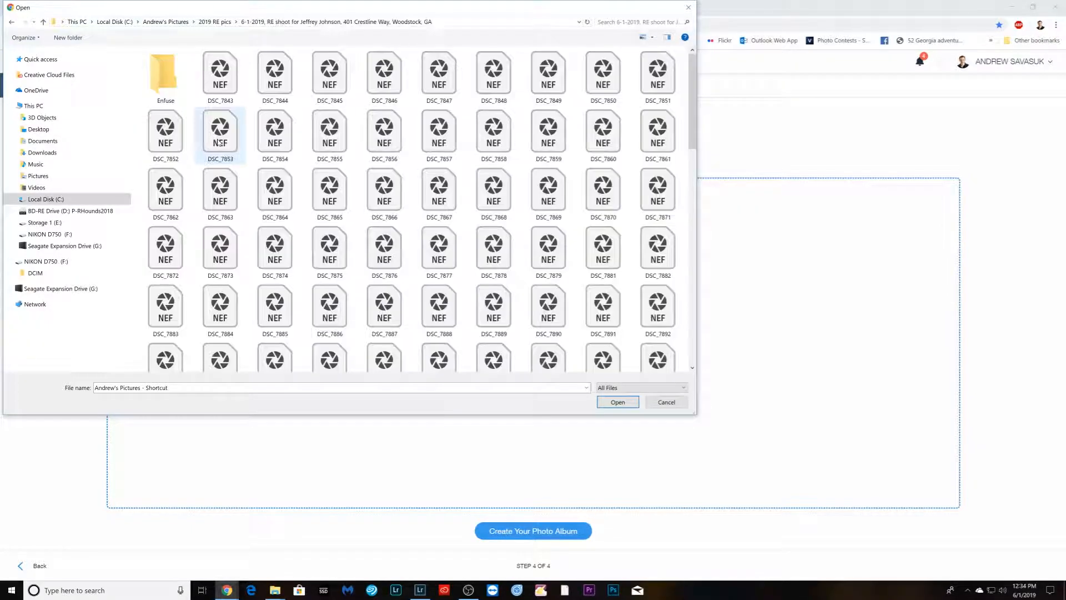
pyautogui.doubleClick(176, 95)
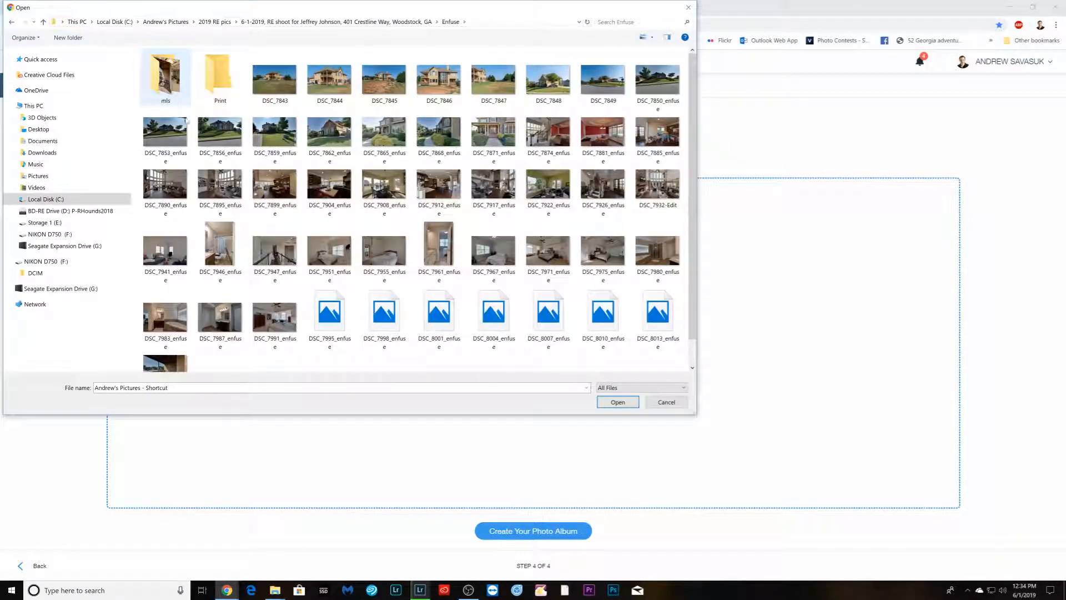
pyautogui.click(171, 82)
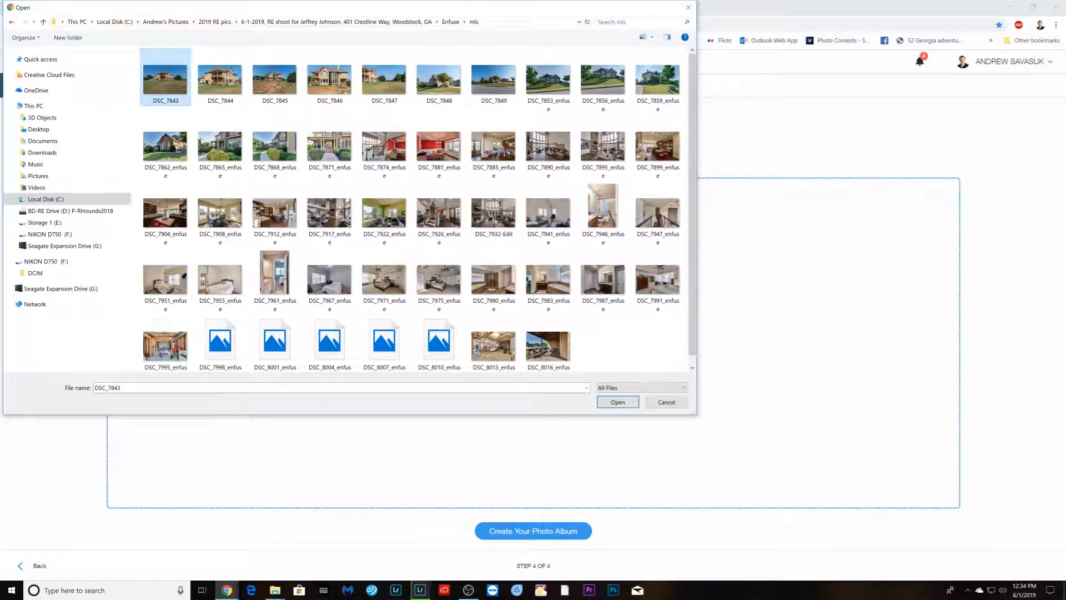
pyautogui.keyDown('shift'); pyautogui.click(563, 358); pyautogui.keyUp('shift')
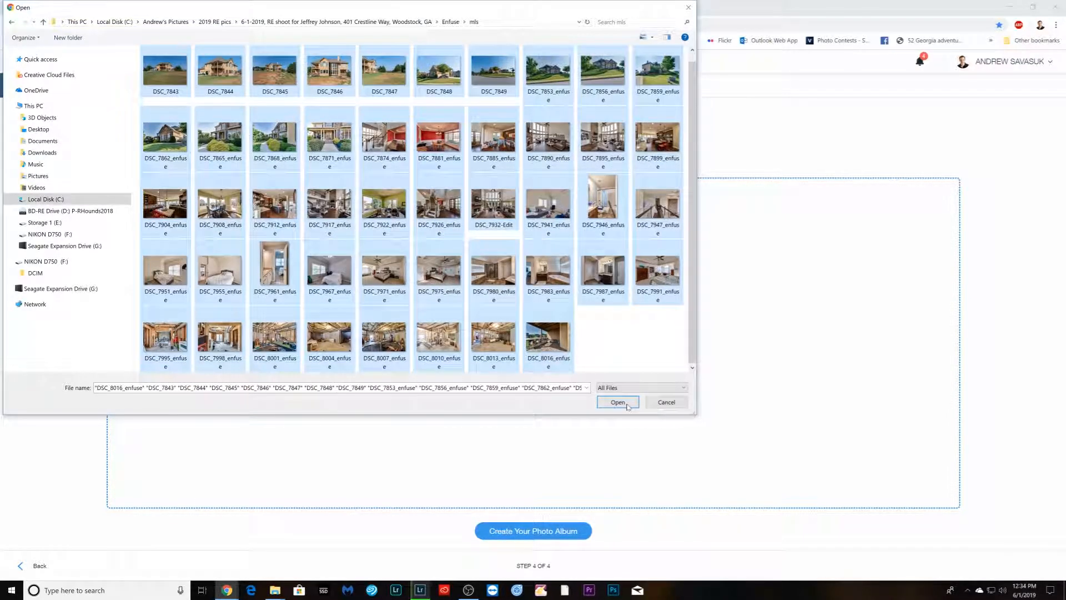
pyautogui.click(629, 404)
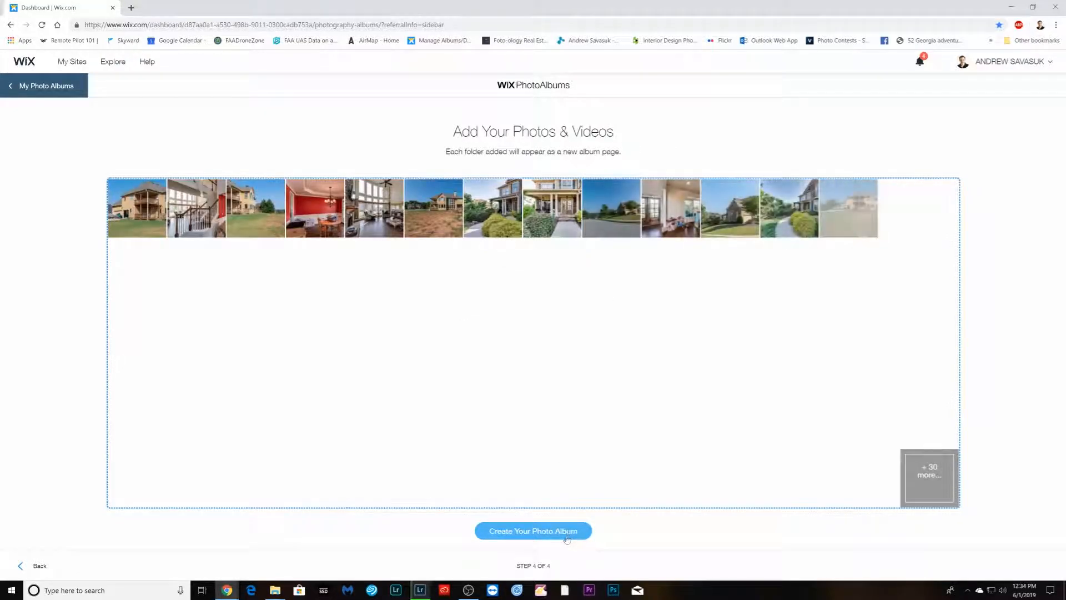
# - Create the photo album and copy the album site's share link
pyautogui.click(568, 532)
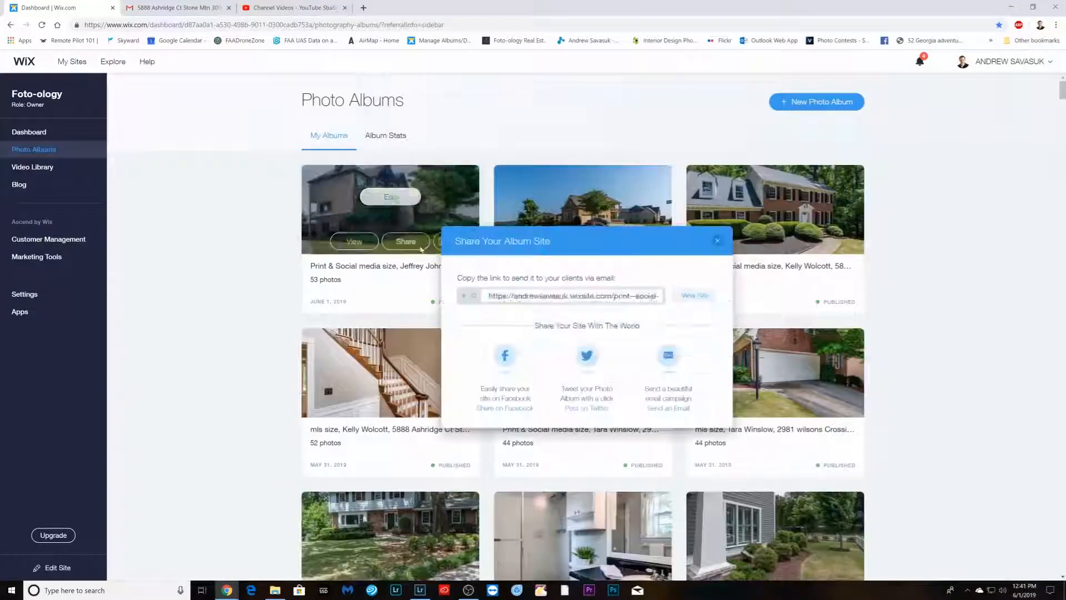
pyautogui.rightClick(529, 295)
pyautogui.click(541, 305)
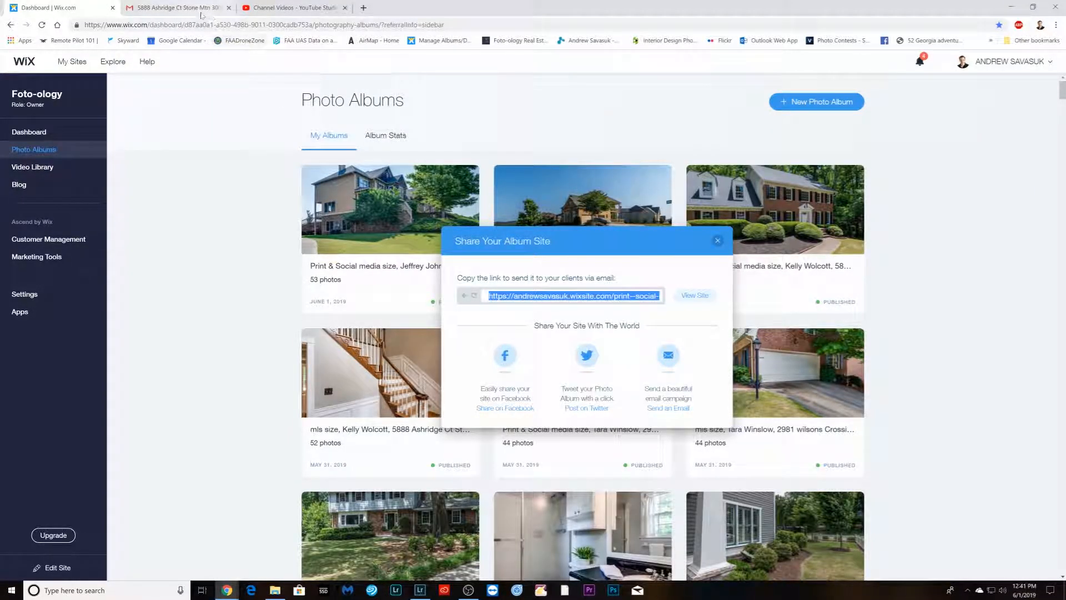
# - Paste the album link after the Print Size & Social web size line in the client email draft
pyautogui.click(201, 12)
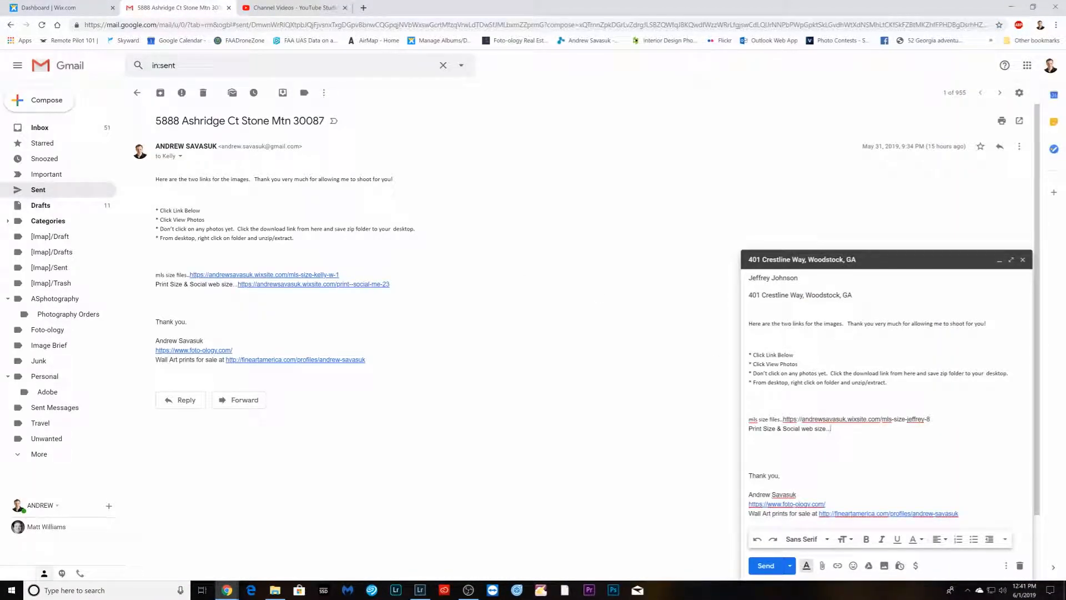
pyautogui.rightClick(833, 428)
pyautogui.click(866, 355)
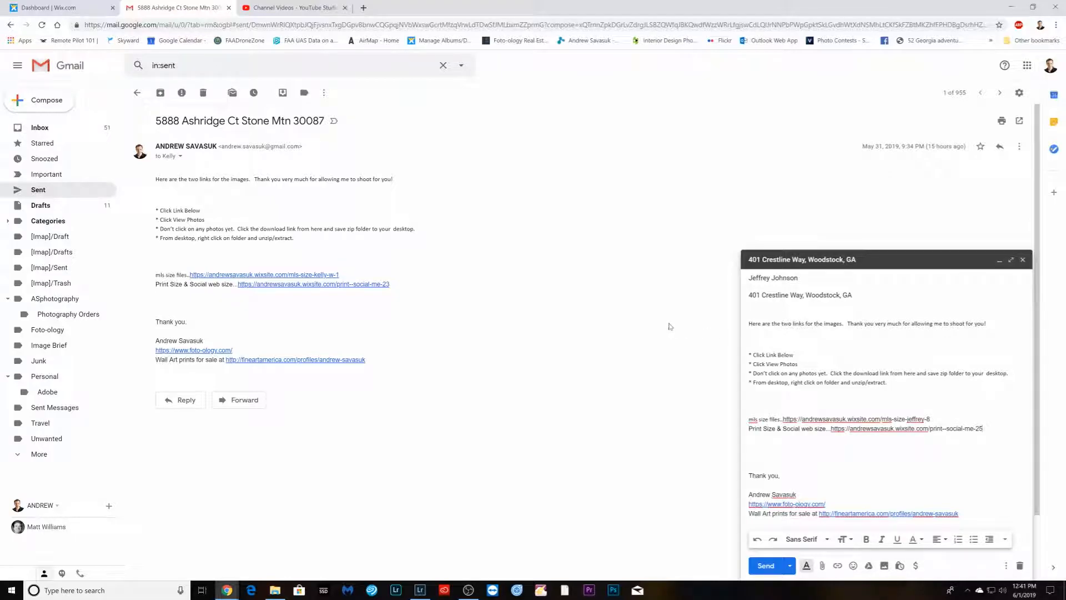
pyautogui.click(273, 8)
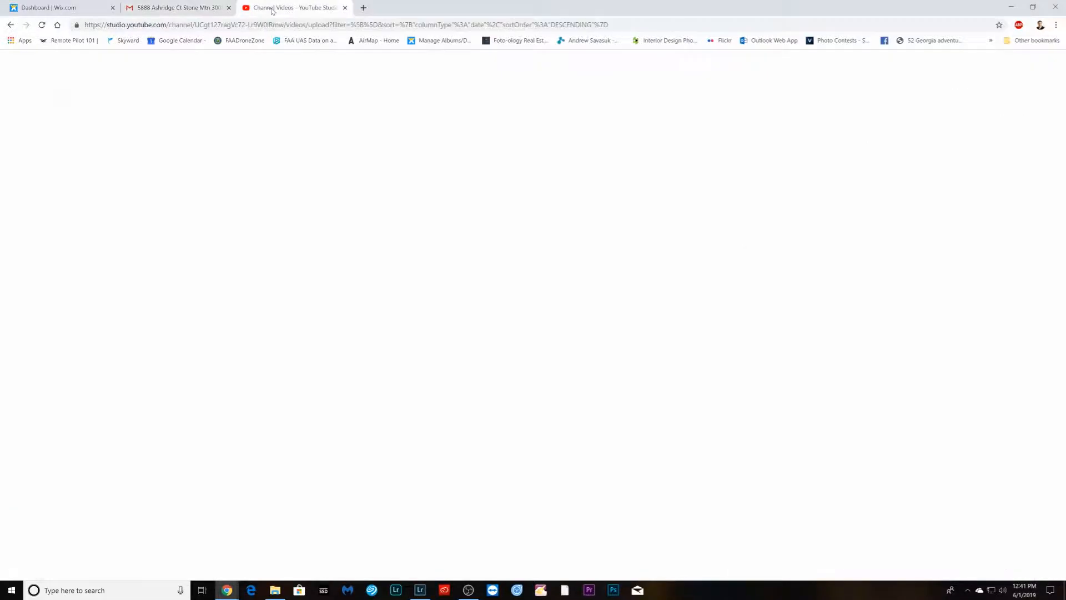
pyautogui.click(72, 8)
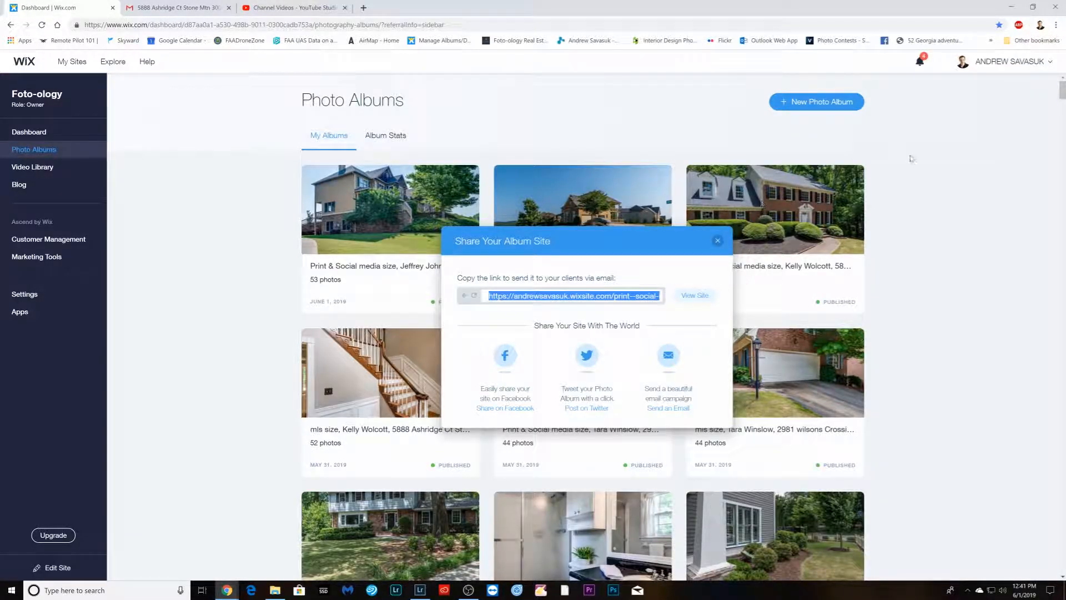
pyautogui.click(112, 8)
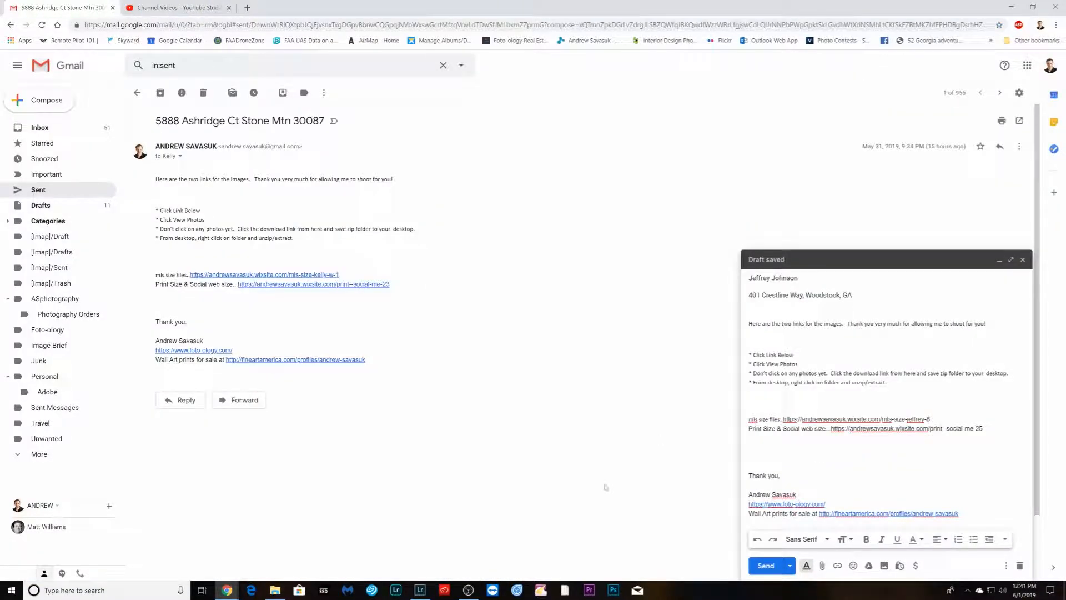
pyautogui.moveTo(226, 589)
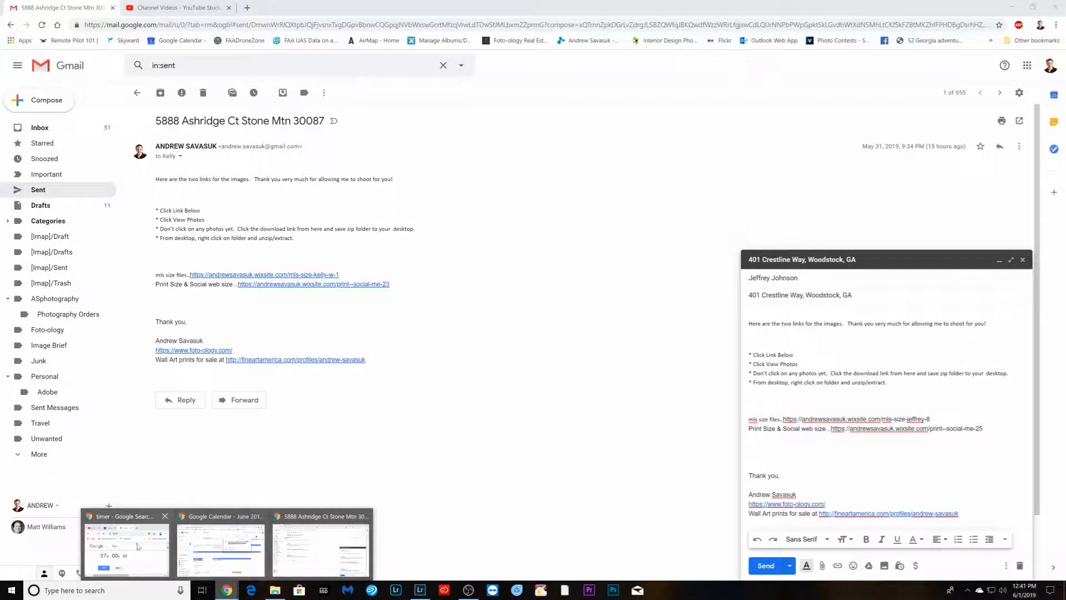
pyautogui.click(148, 547)
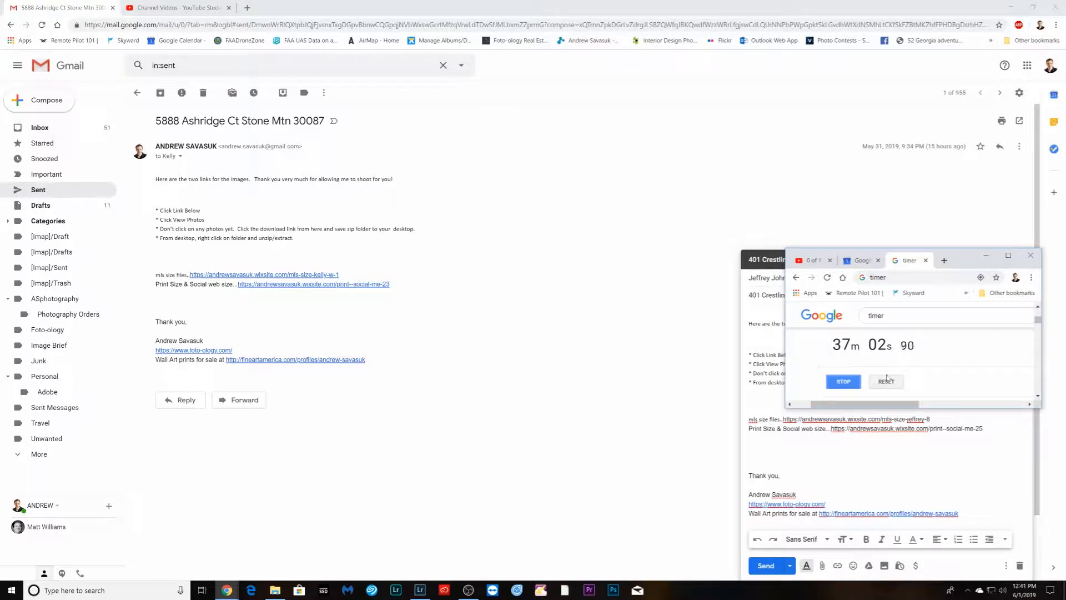
pyautogui.click(844, 382)
pyautogui.click(468, 589)
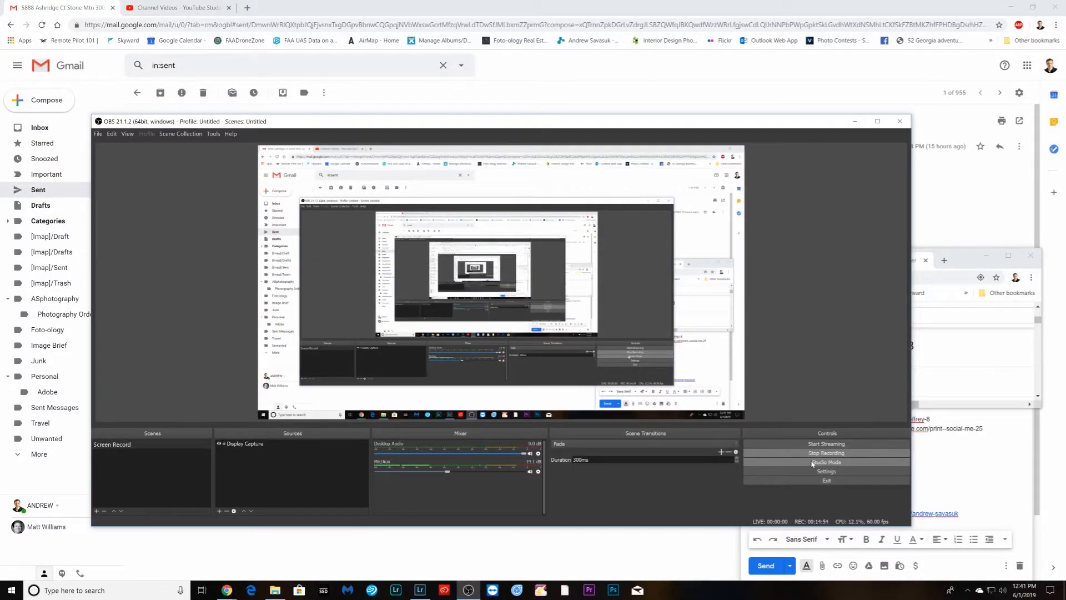